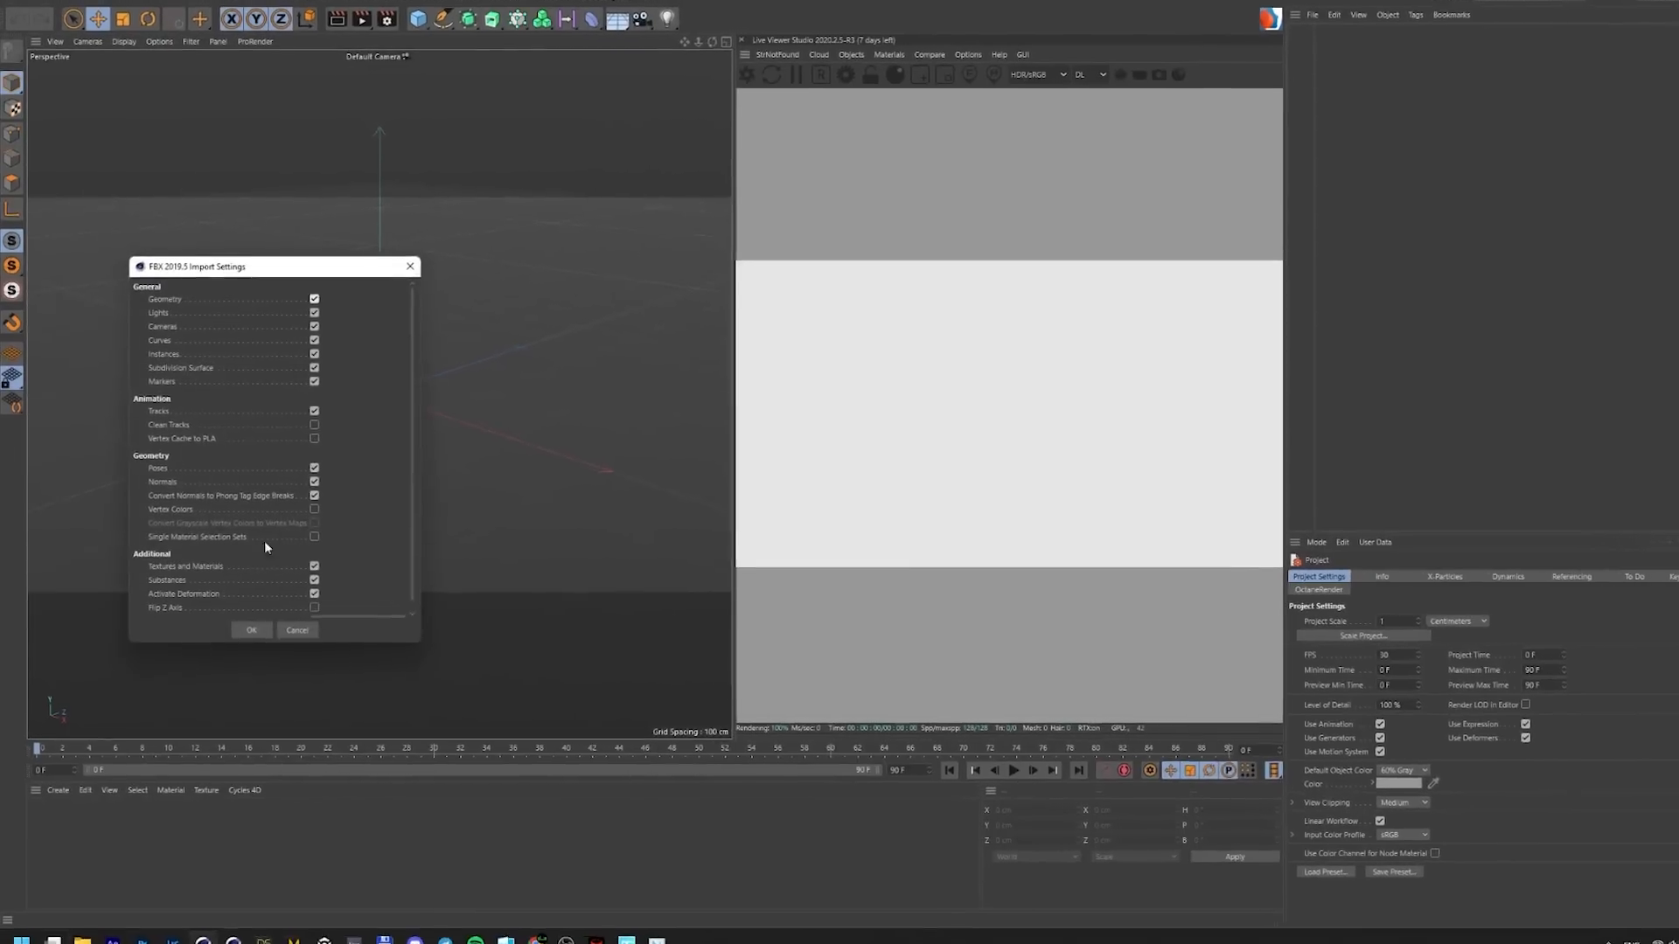
# Import the FBX character model with the current import settings
pyautogui.click(262, 626)
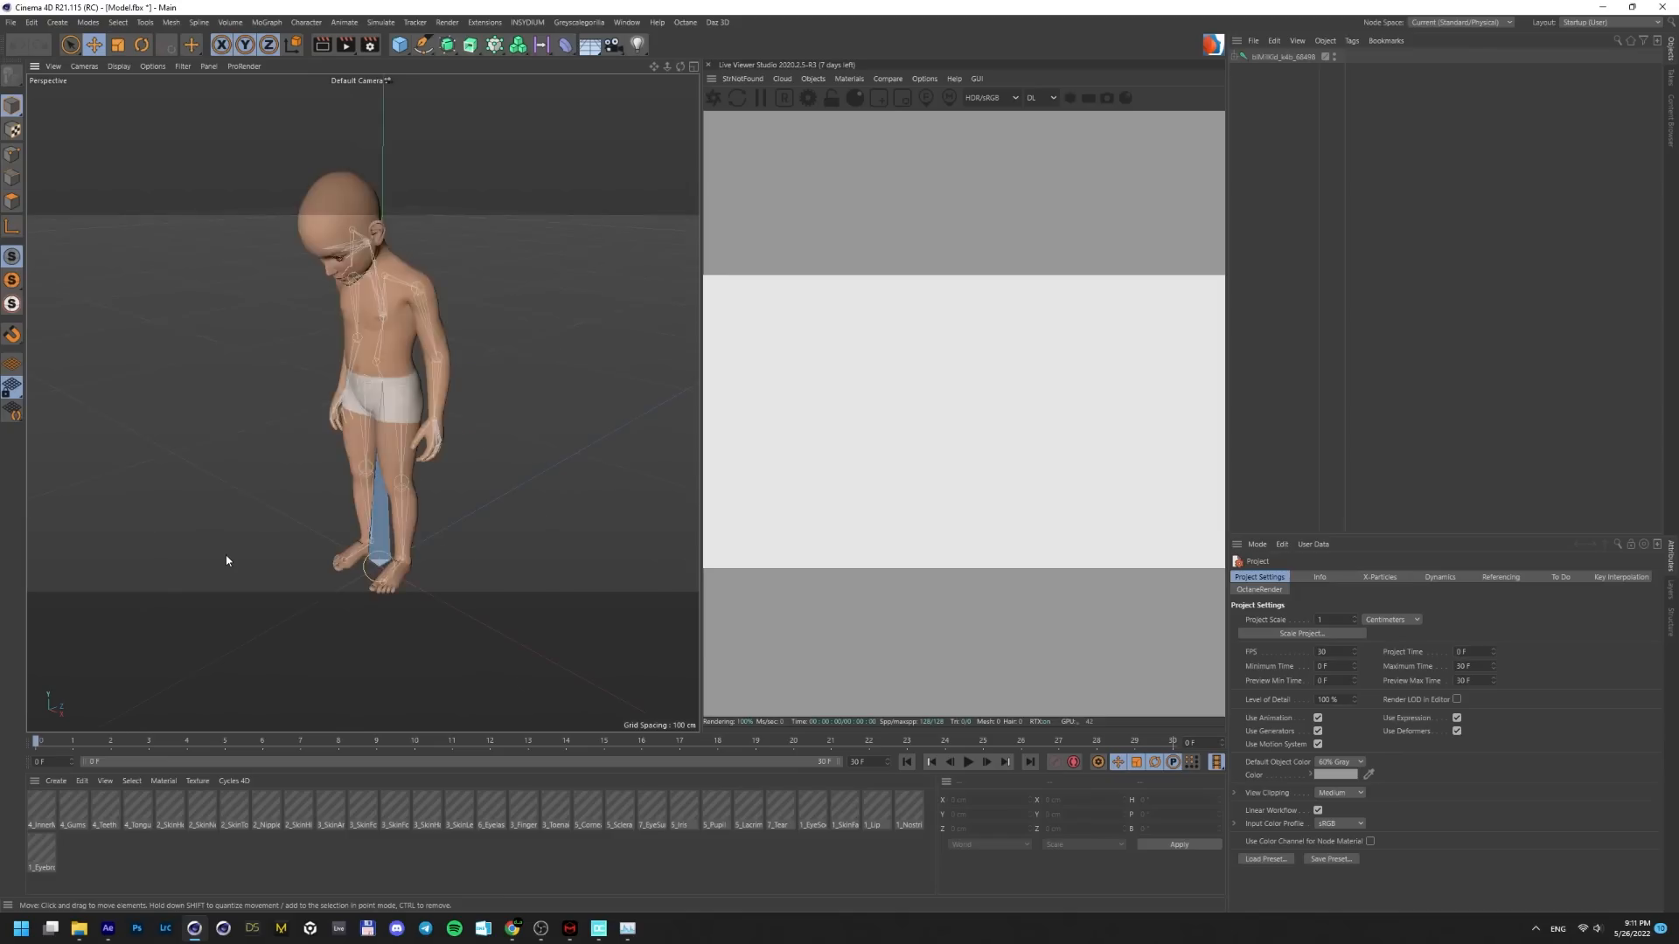
pyautogui.keyDown('alt'); pyautogui.moveTo(226, 560); pyautogui.dragTo(338, 411); pyautogui.keyUp('alt')
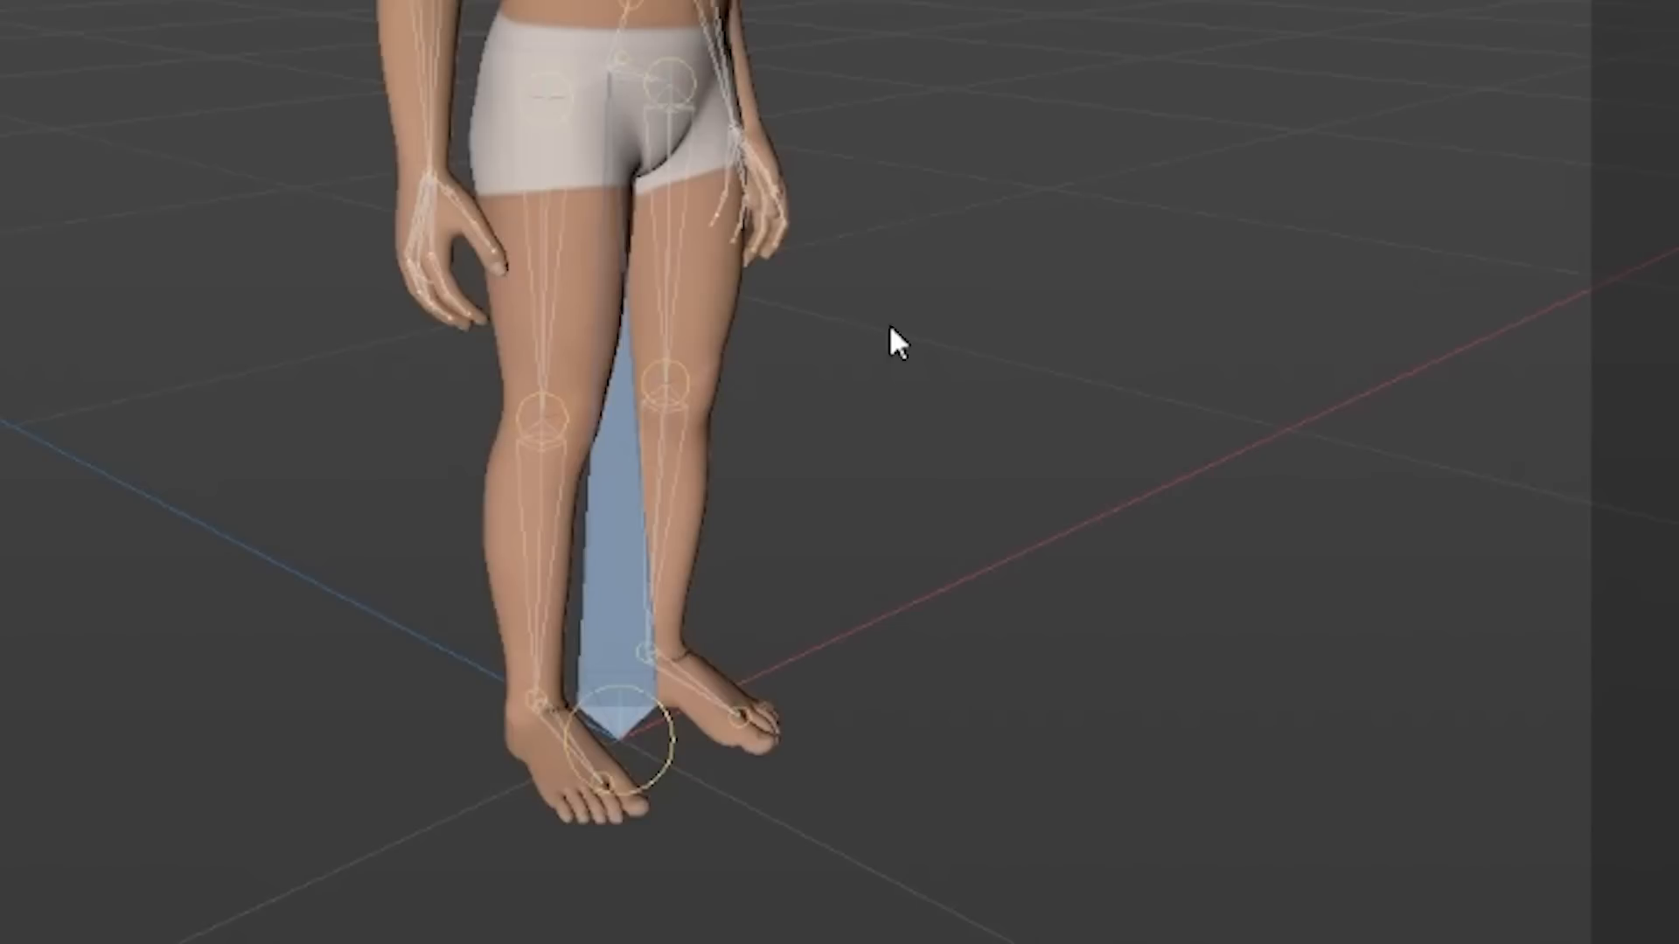
pyautogui.moveTo(879, 304); pyautogui.dragTo(561, 19)
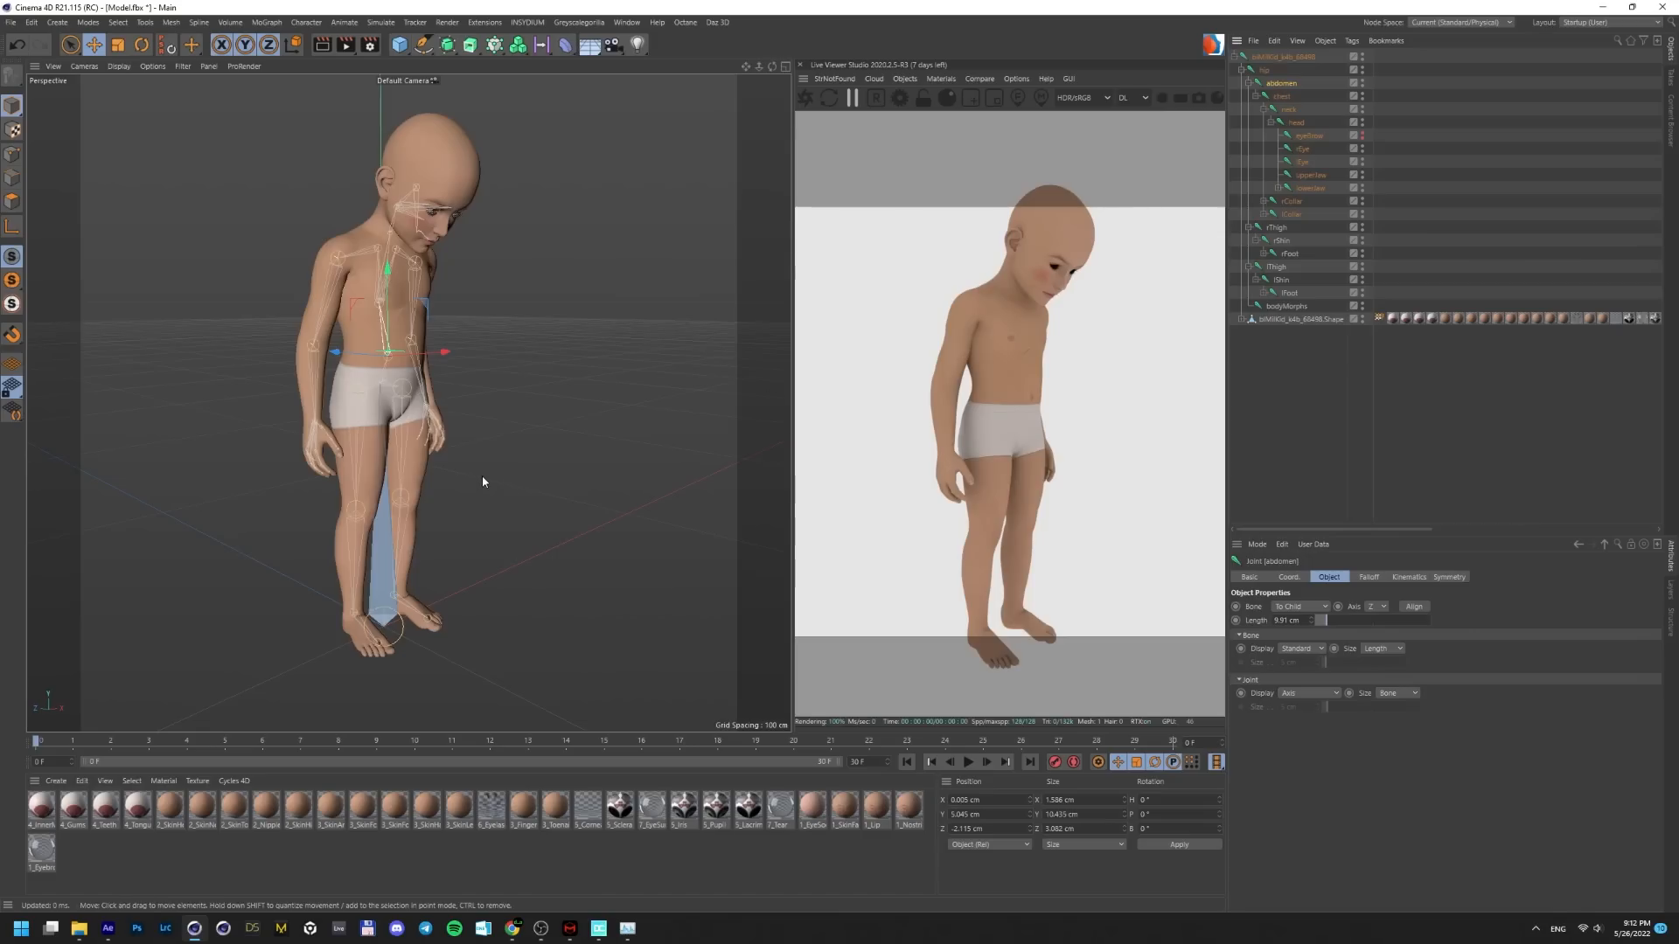
# Try moving the abdomen and hip joints to test the rig, undoing each move
pyautogui.moveTo(483, 481); pyautogui.dragTo(319, 317)
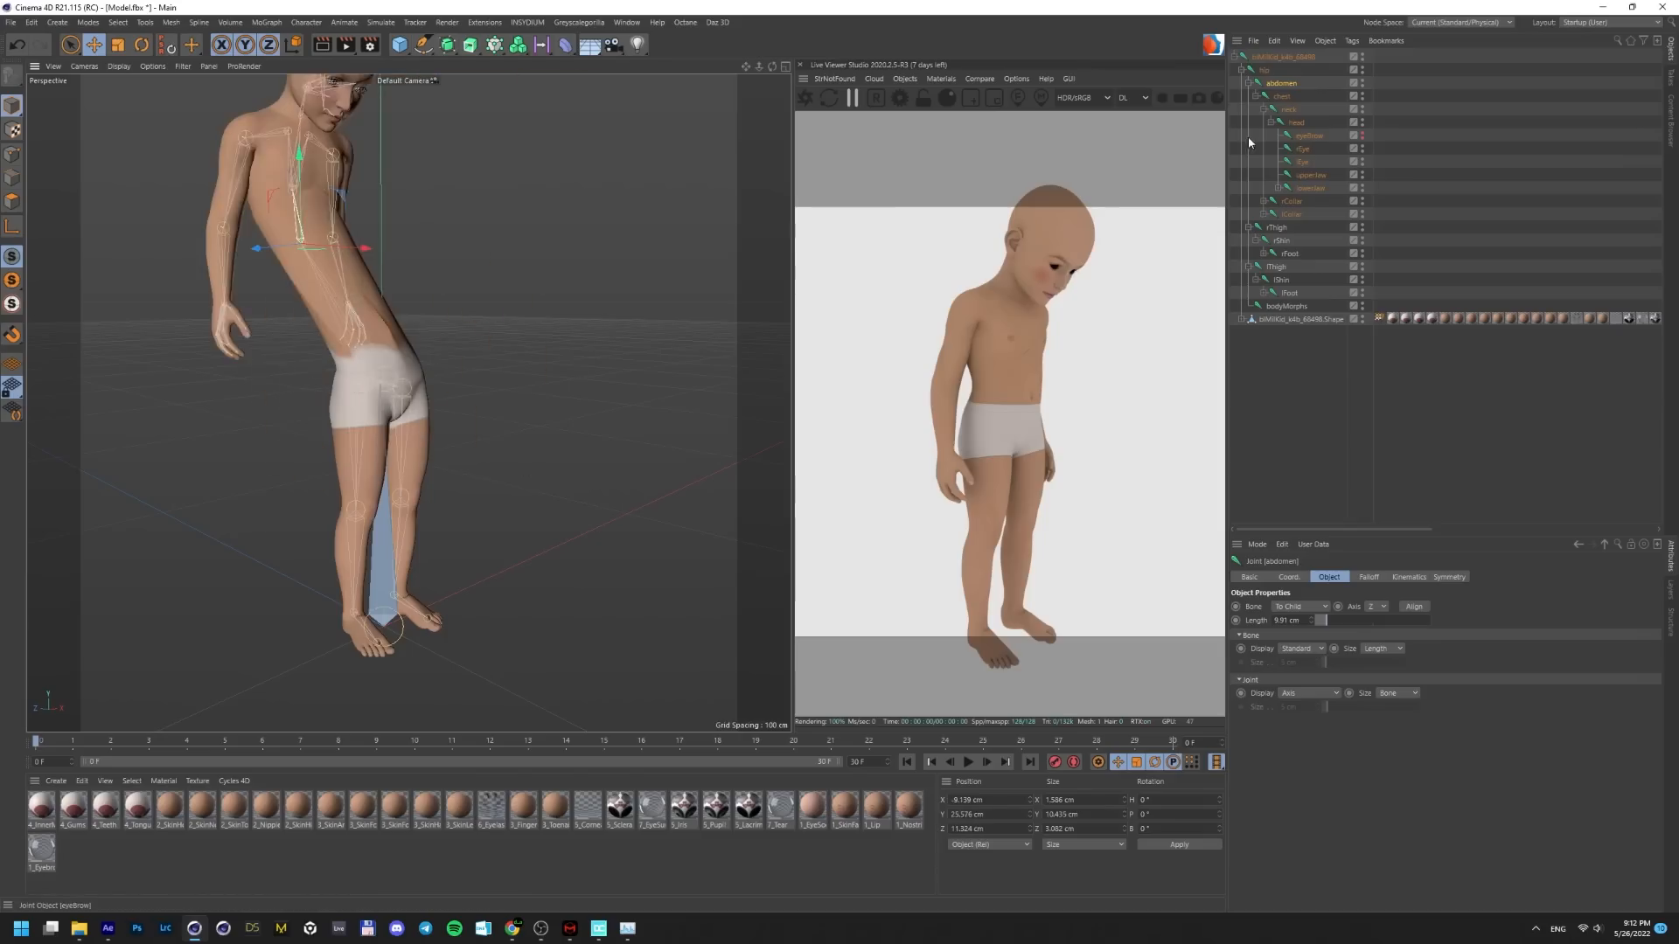
pyautogui.hotkey('ctrl', 'z')
pyautogui.click(1266, 69)
pyautogui.moveTo(516, 294)
pyautogui.mouseDown()
pyautogui.moveTo(501, 289)
pyautogui.moveTo(652, 218)
pyautogui.moveTo(655, 157)
pyautogui.moveTo(570, 149)
pyautogui.moveTo(437, 179)
pyautogui.moveTo(390, 218)
pyautogui.moveTo(443, 313)
pyautogui.moveTo(491, 307)
pyautogui.mouseUp()
pyautogui.hotkey('ctrl', 'z')
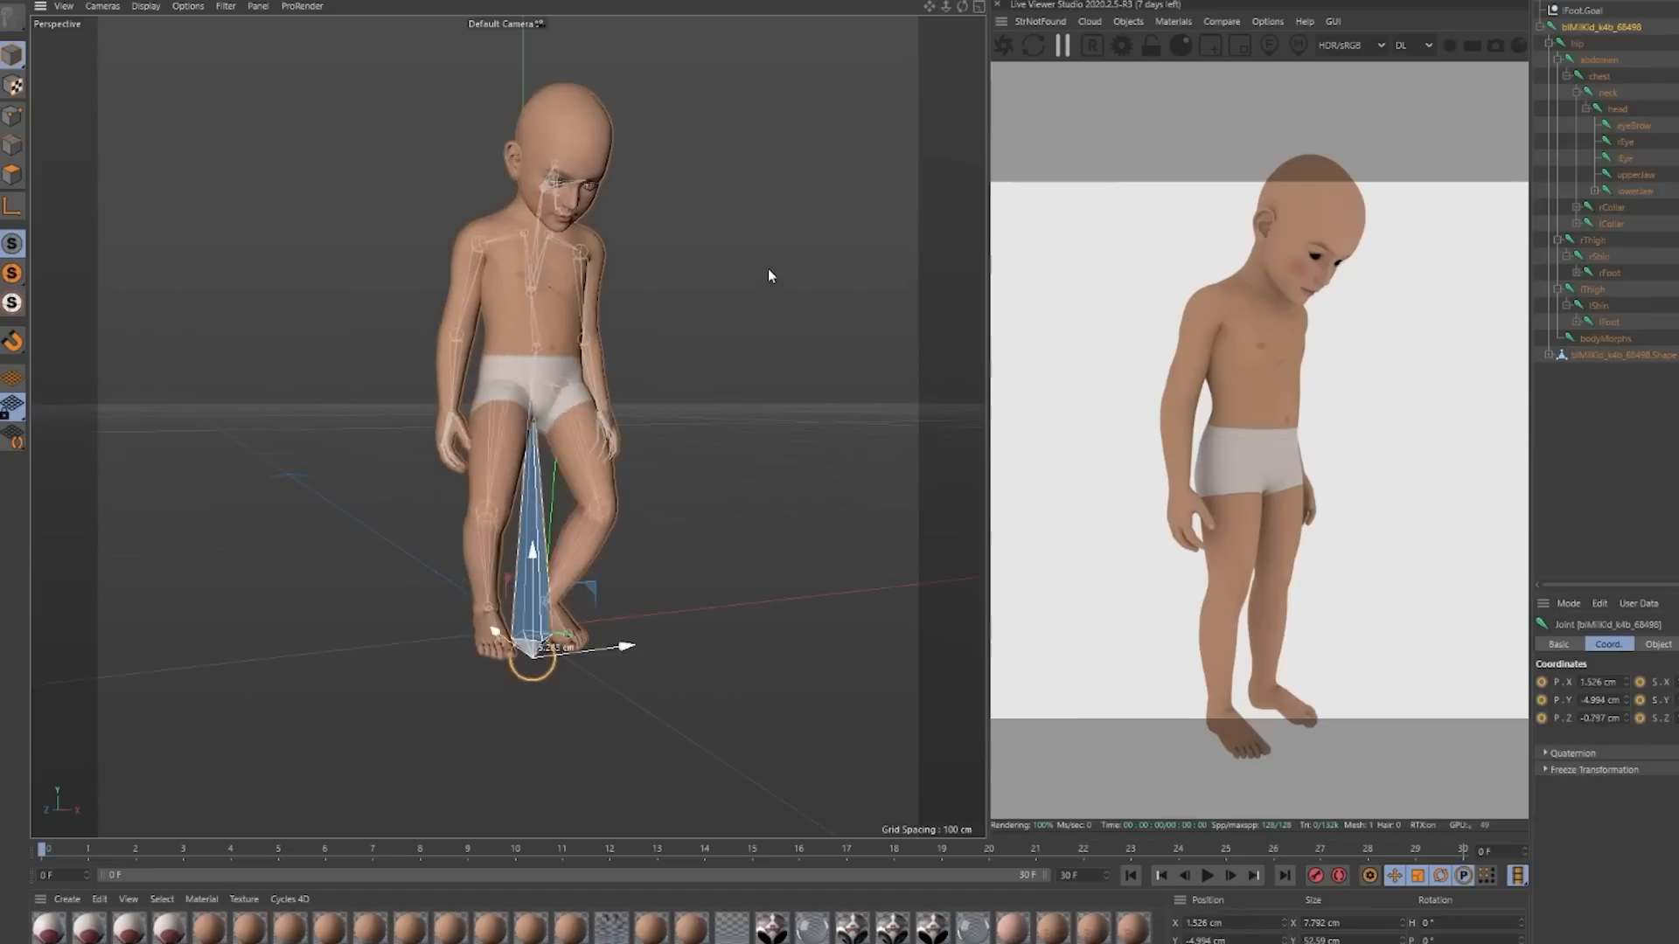
pyautogui.moveTo(768, 269); pyautogui.dragTo(785, 306)
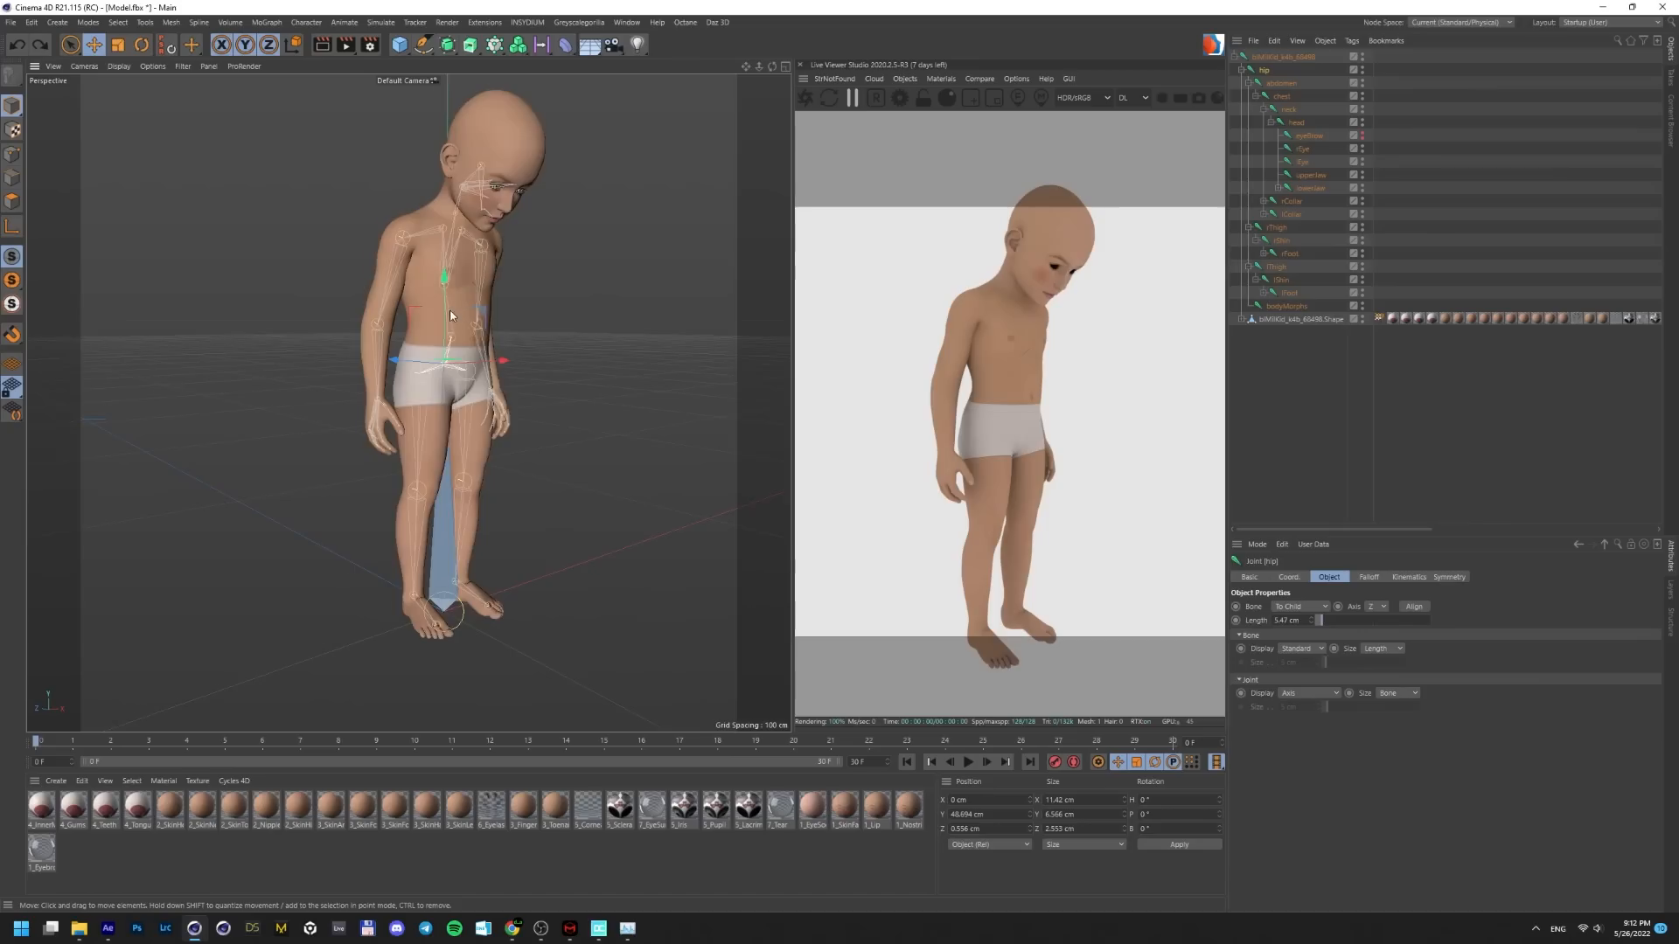
pyautogui.keyDown('alt'); pyautogui.moveTo(451, 316); pyautogui.dragTo(410, 316, button='middle'); pyautogui.keyUp('alt')
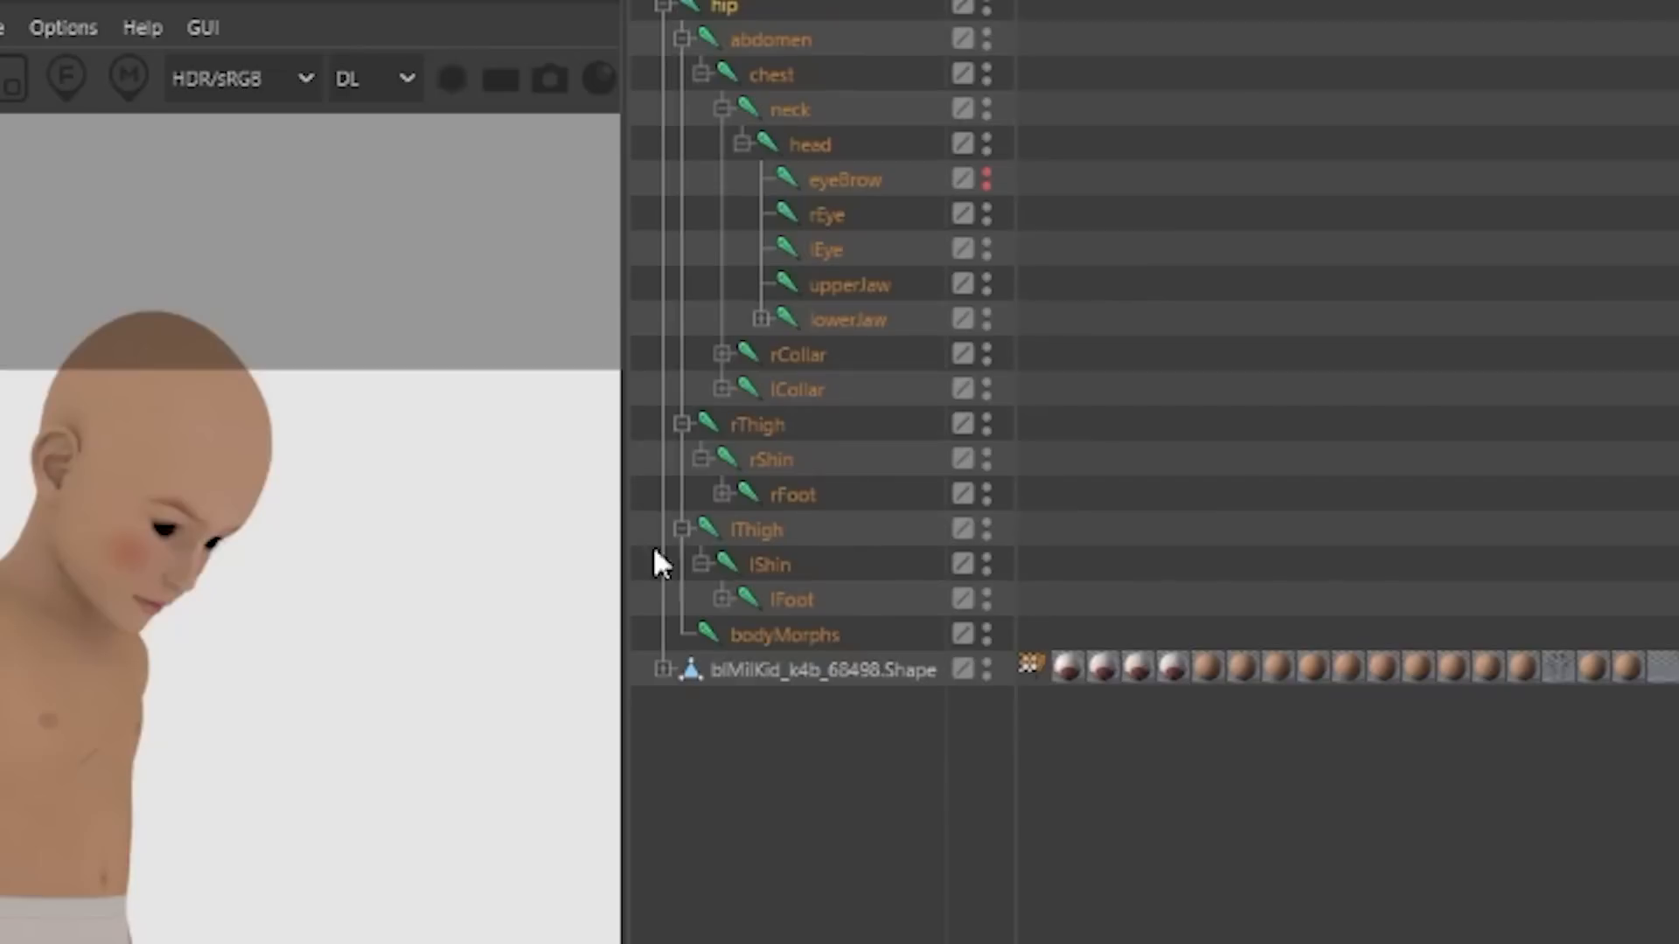
# Create an IK chain from the rThigh, rShin and rFoot joints and test it by moving its goal
pyautogui.click(763, 467)
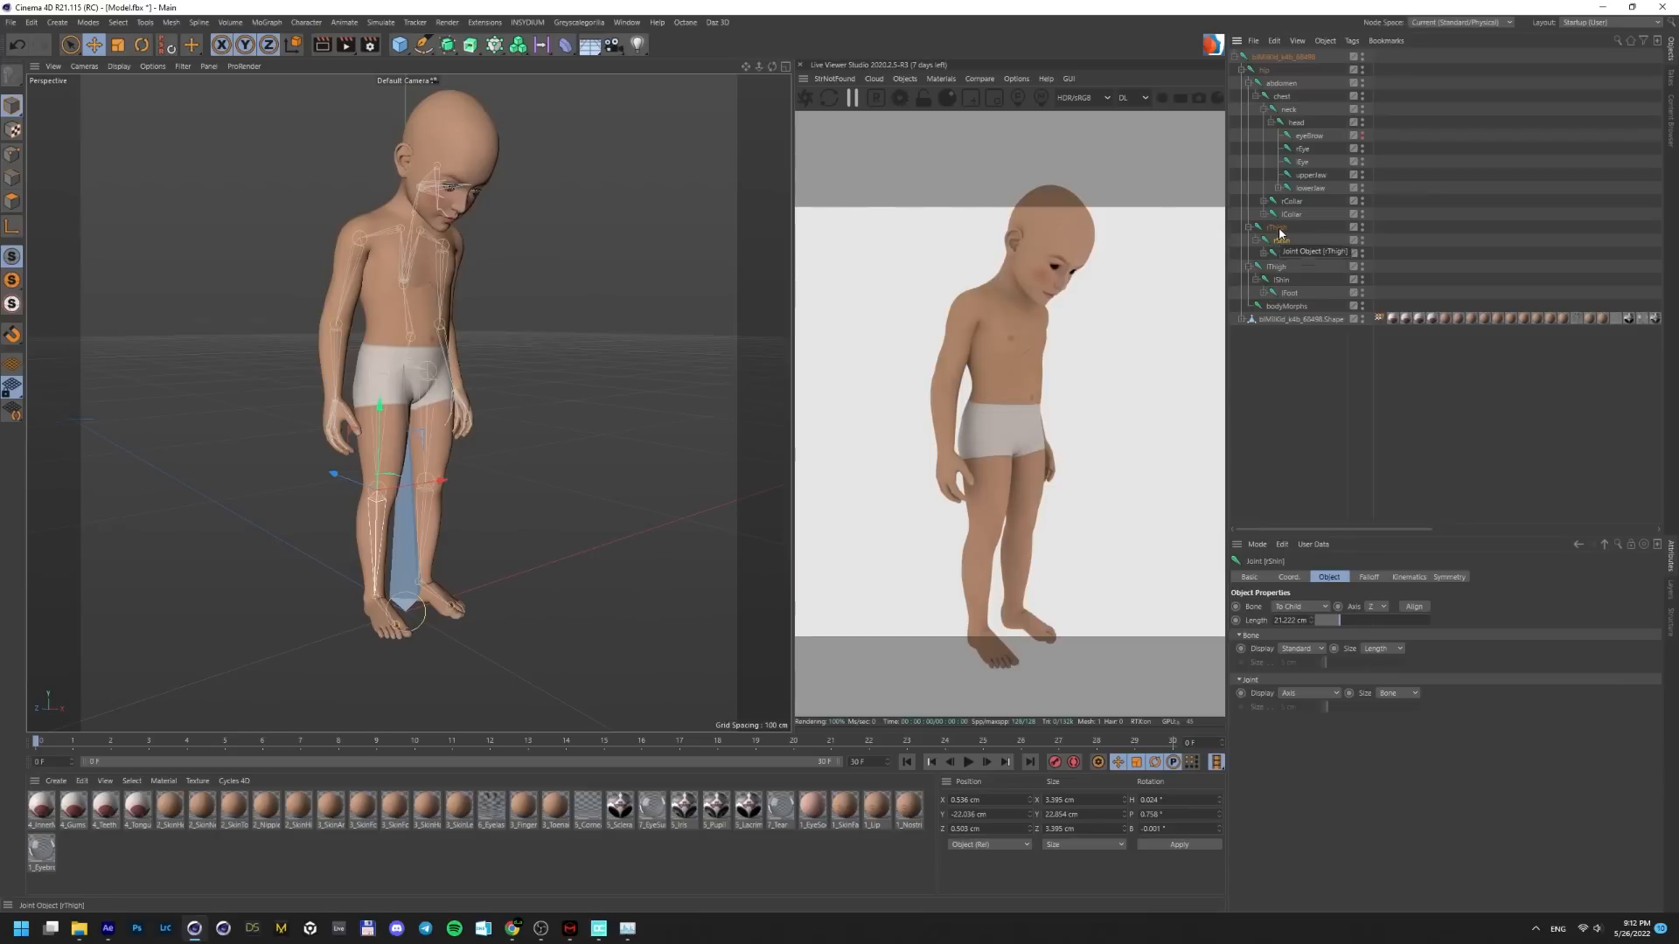
pyautogui.click(1278, 230)
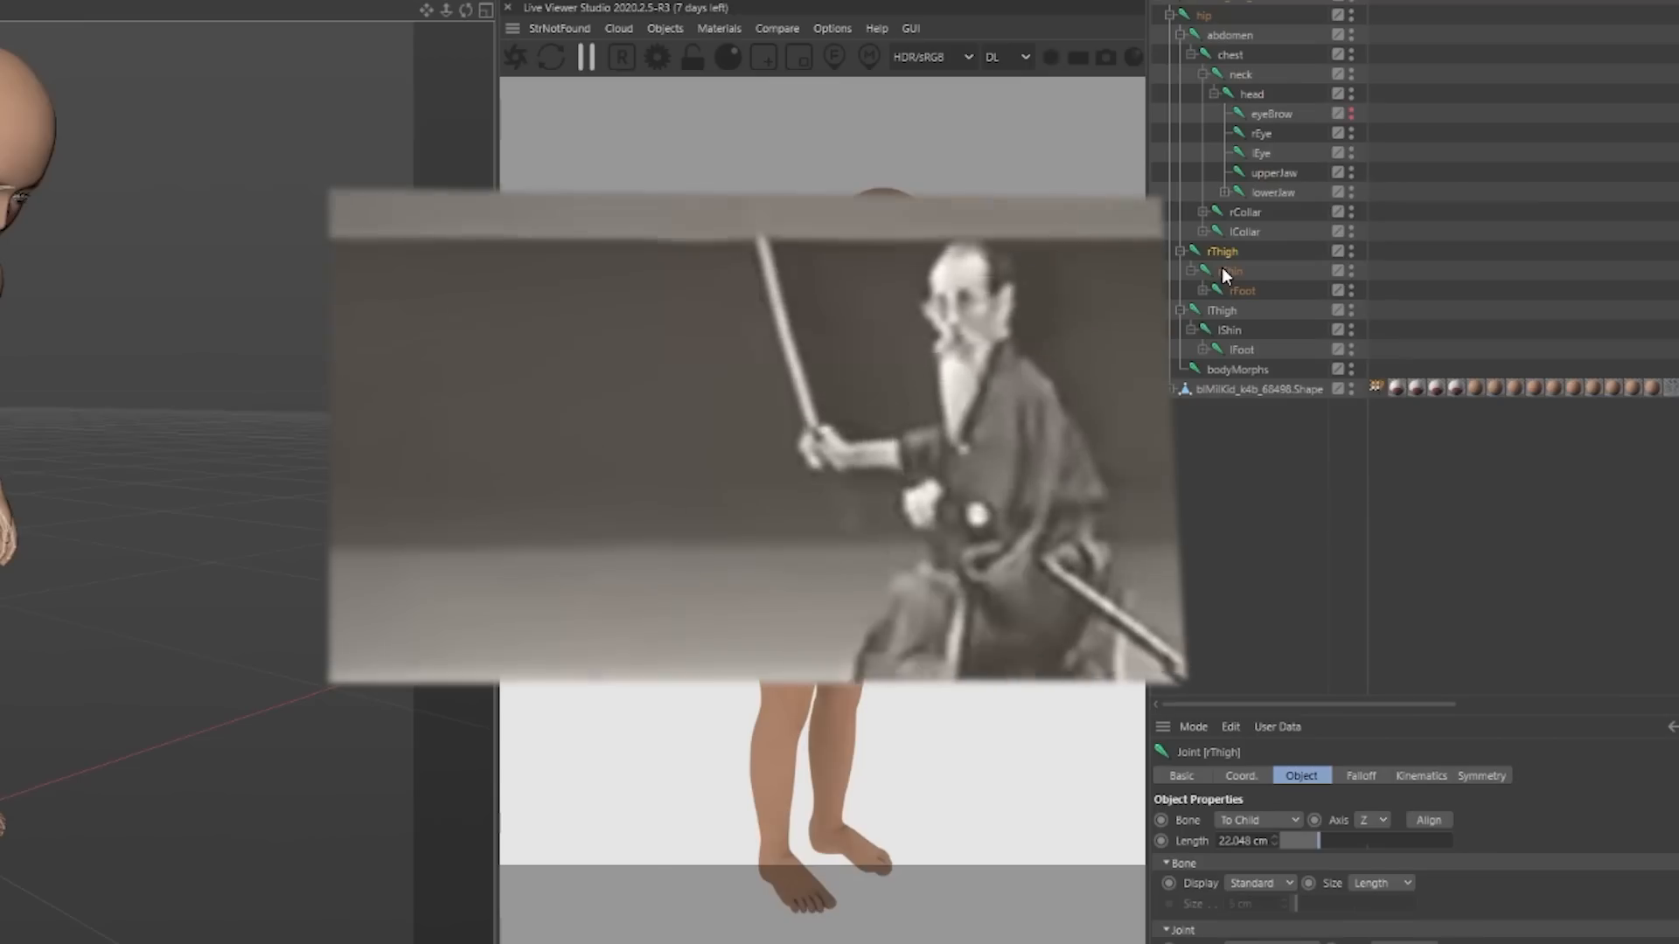
pyautogui.click(1284, 254)
pyautogui.click(1226, 254)
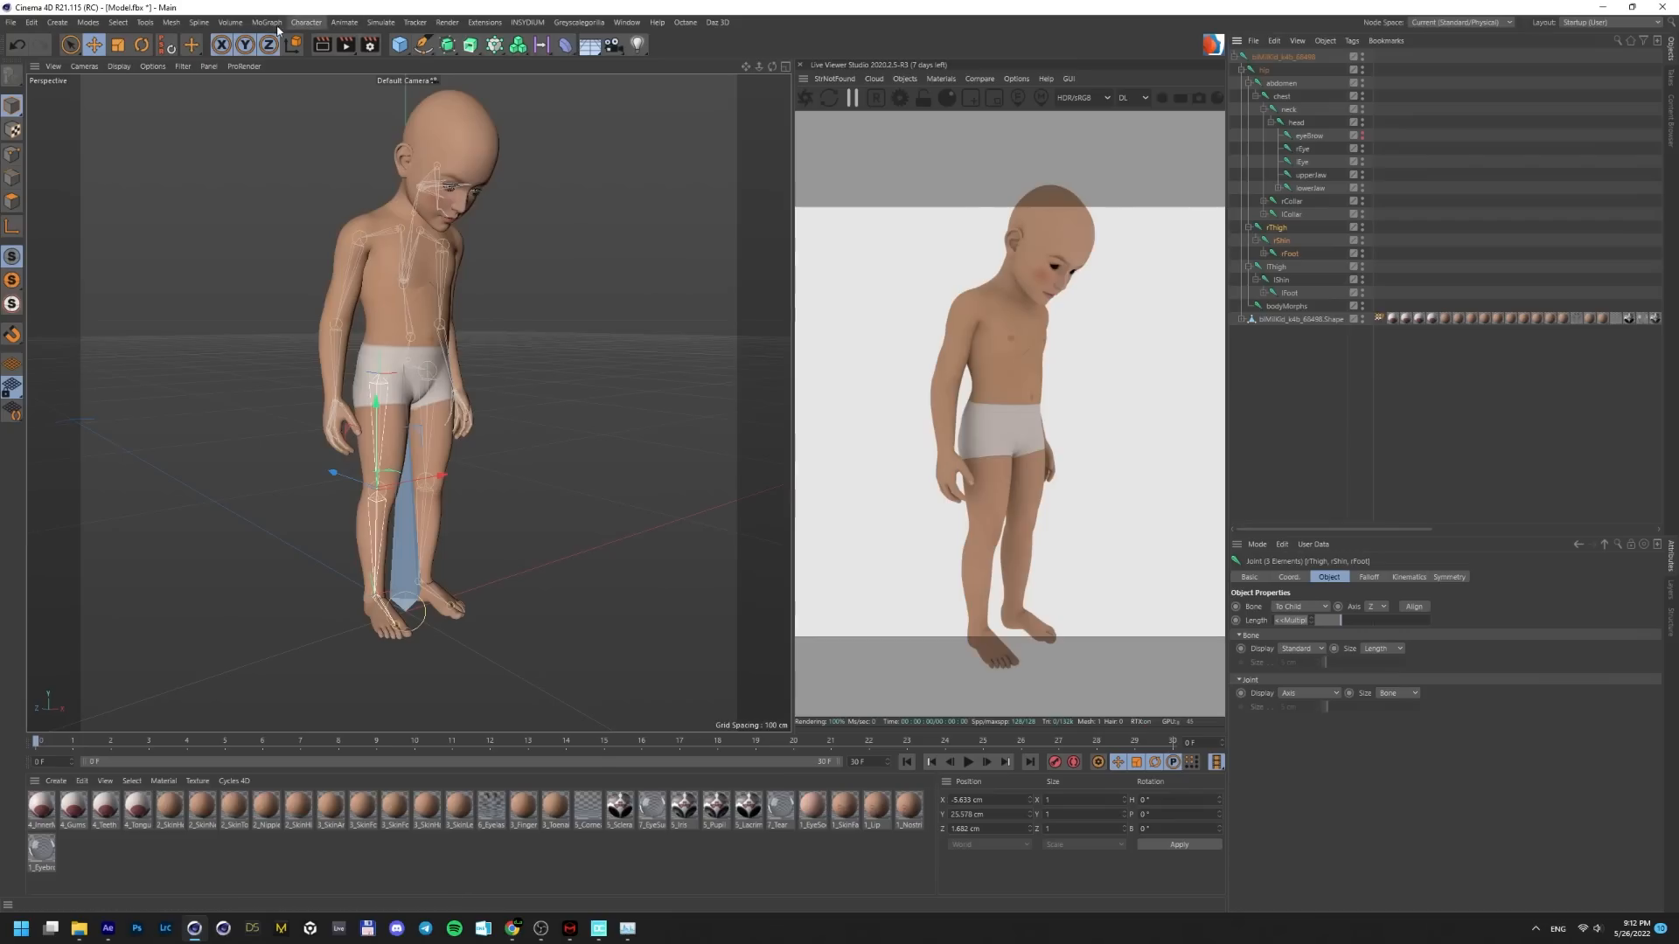
pyautogui.click(267, 21)
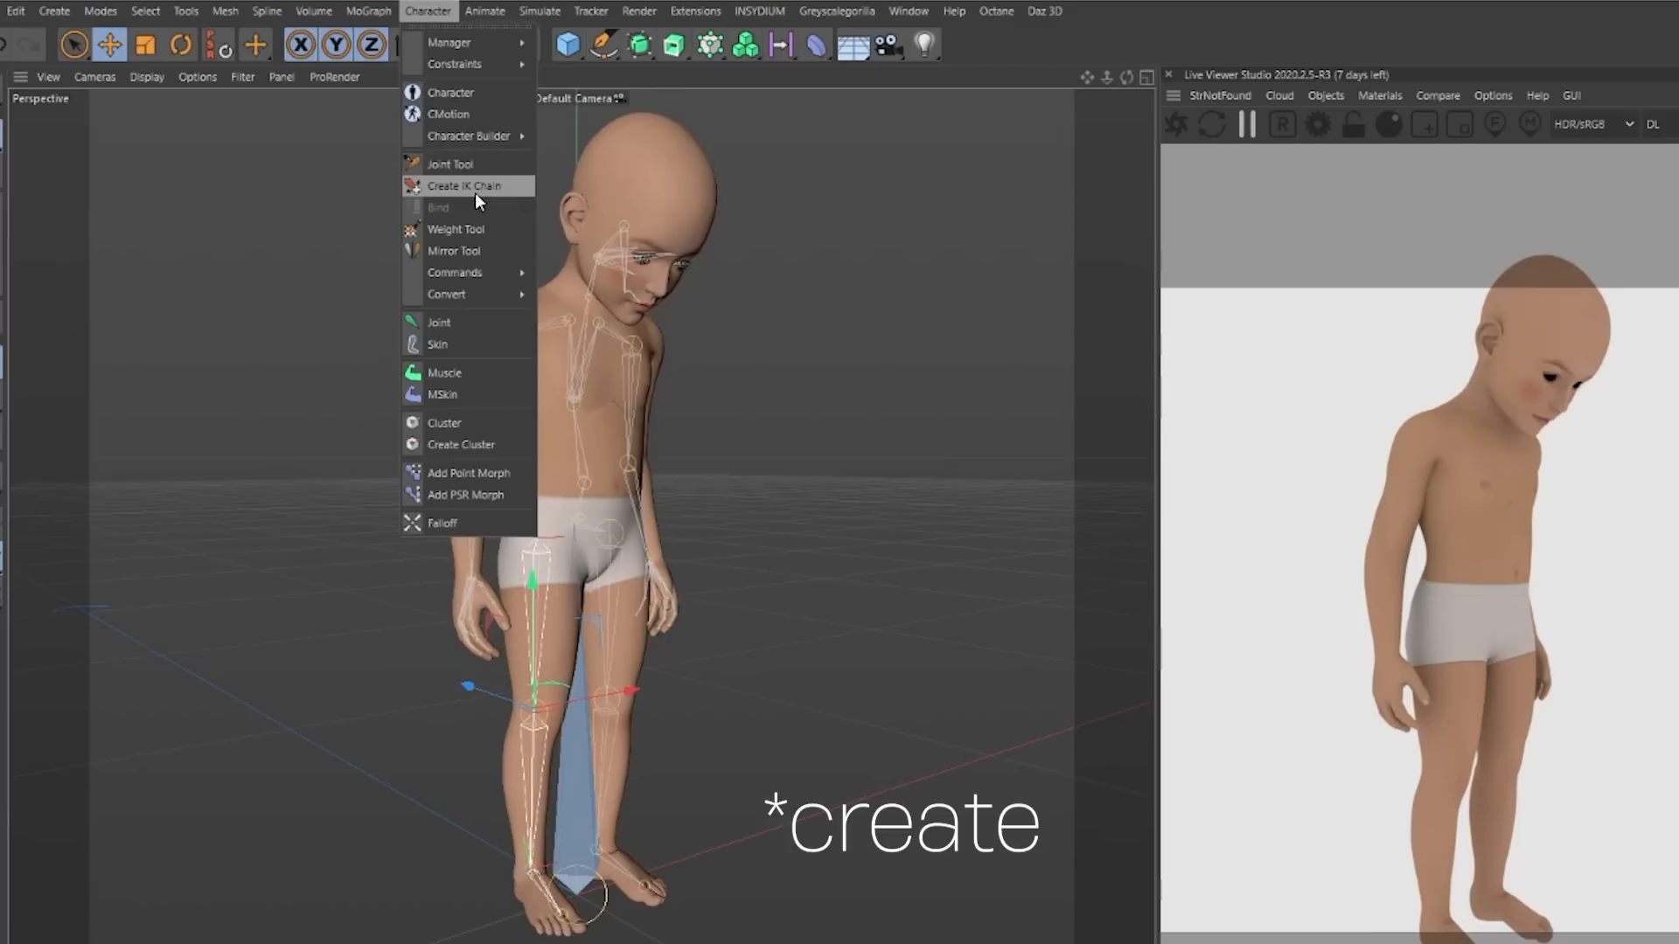
pyautogui.click(329, 139)
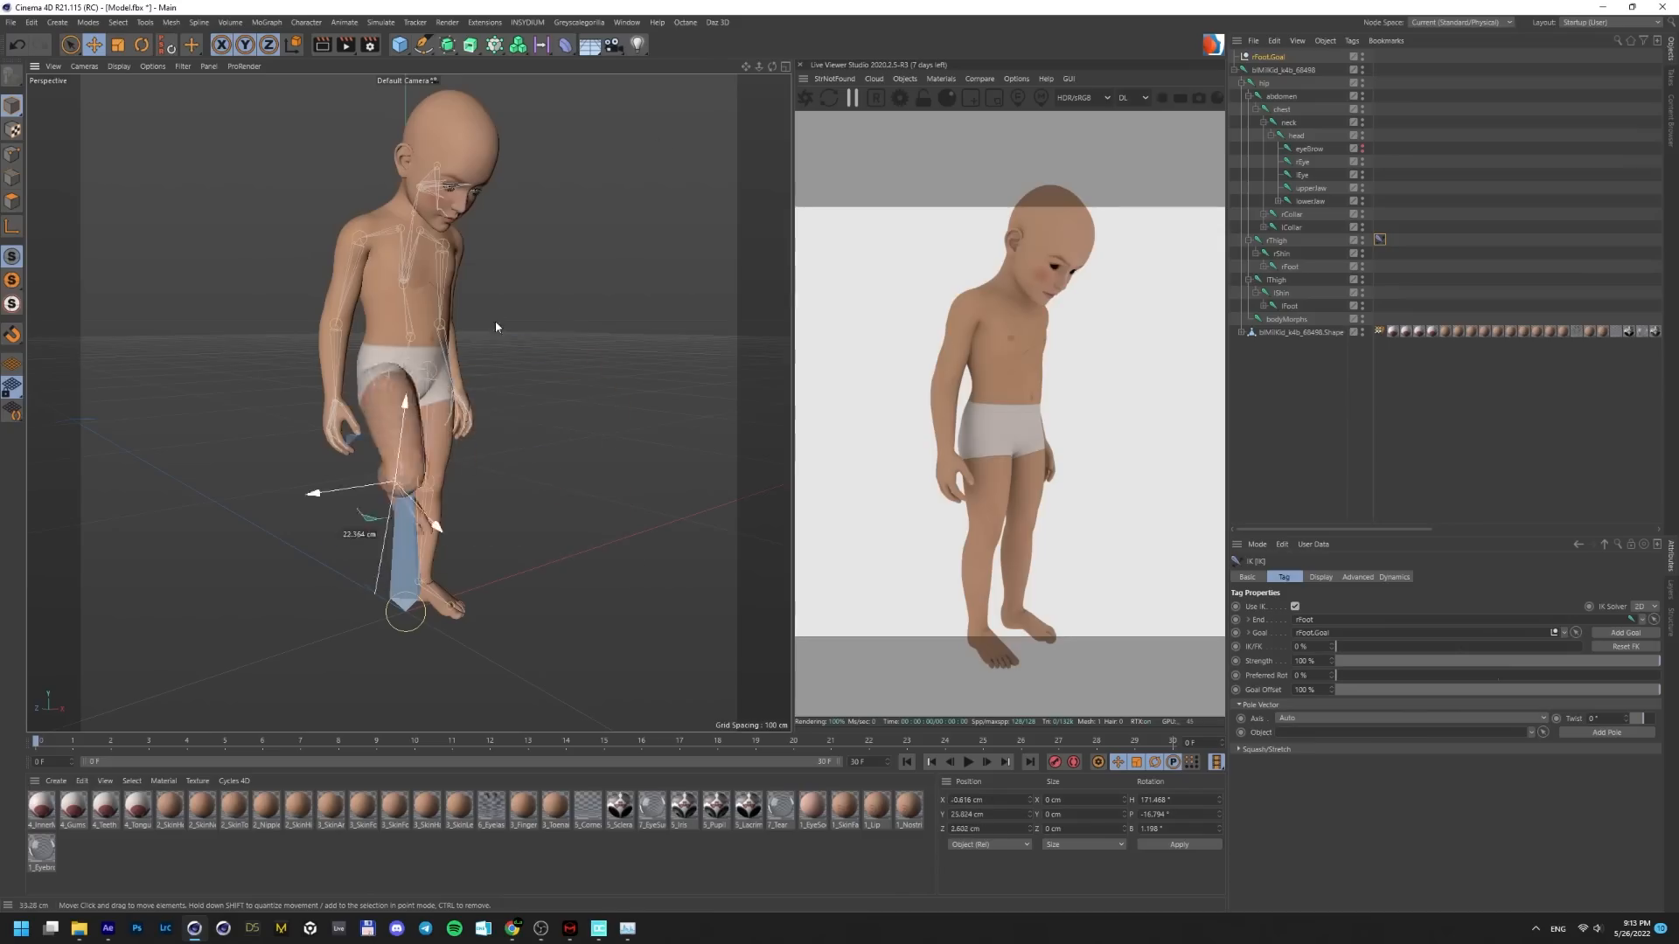
pyautogui.moveTo(376, 494); pyautogui.dragTo(208, 228)
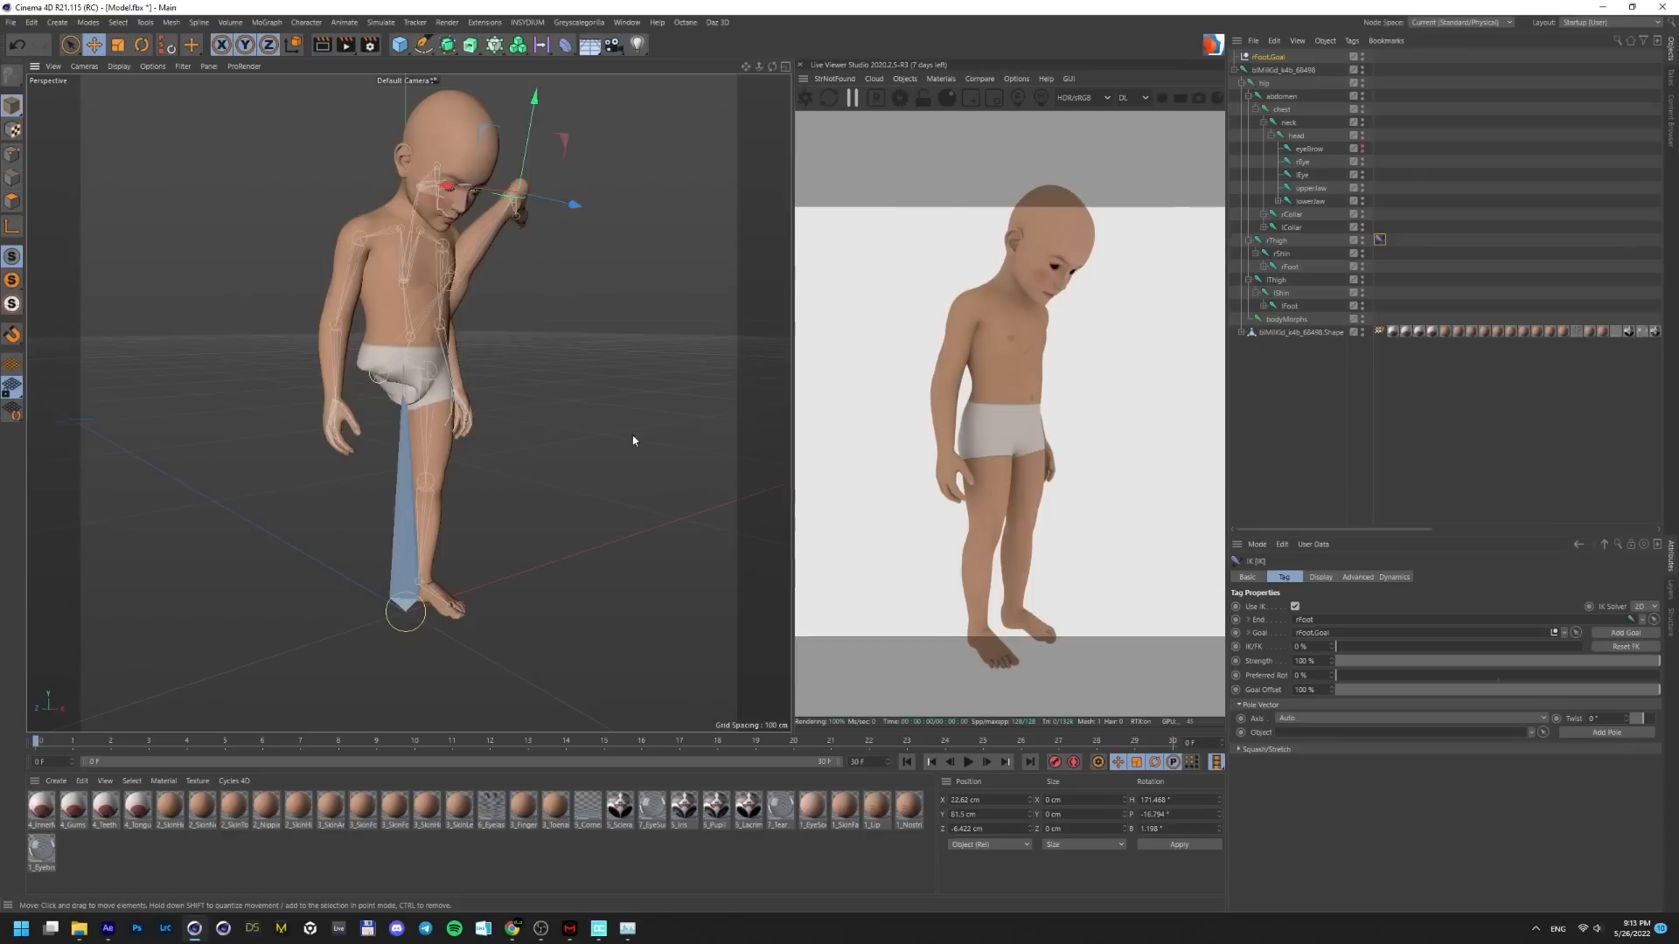
pyautogui.hotkey('ctrl', 'z')
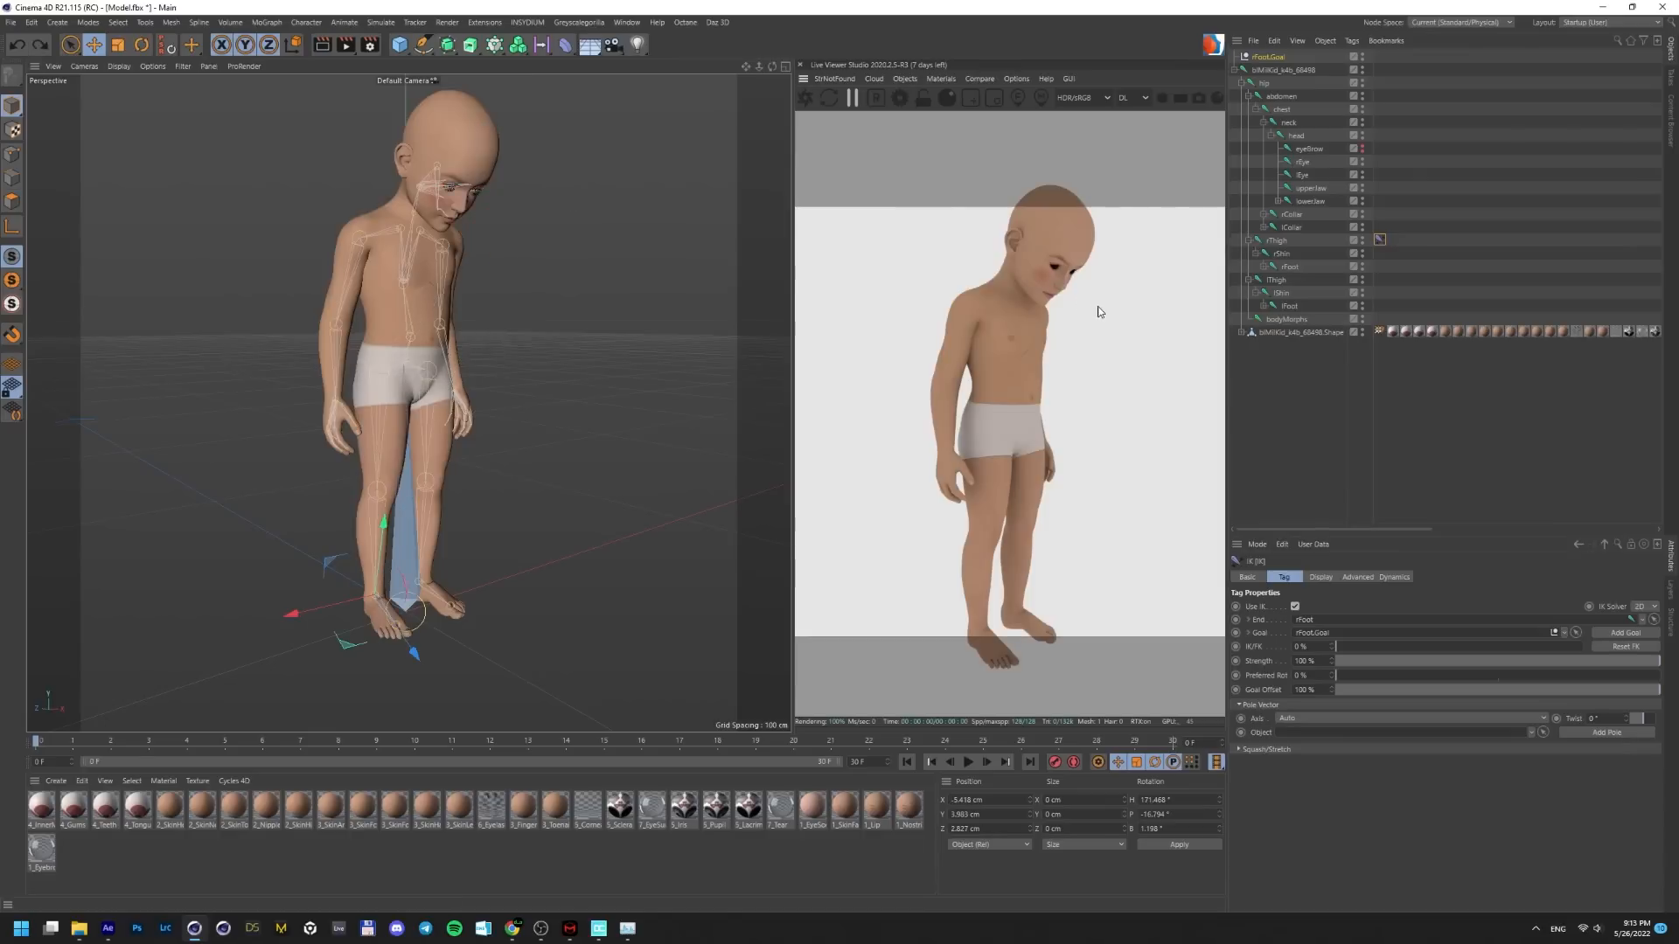
# Create an IK chain from the lThigh, lShin and lFoot joints
pyautogui.click(1266, 285)
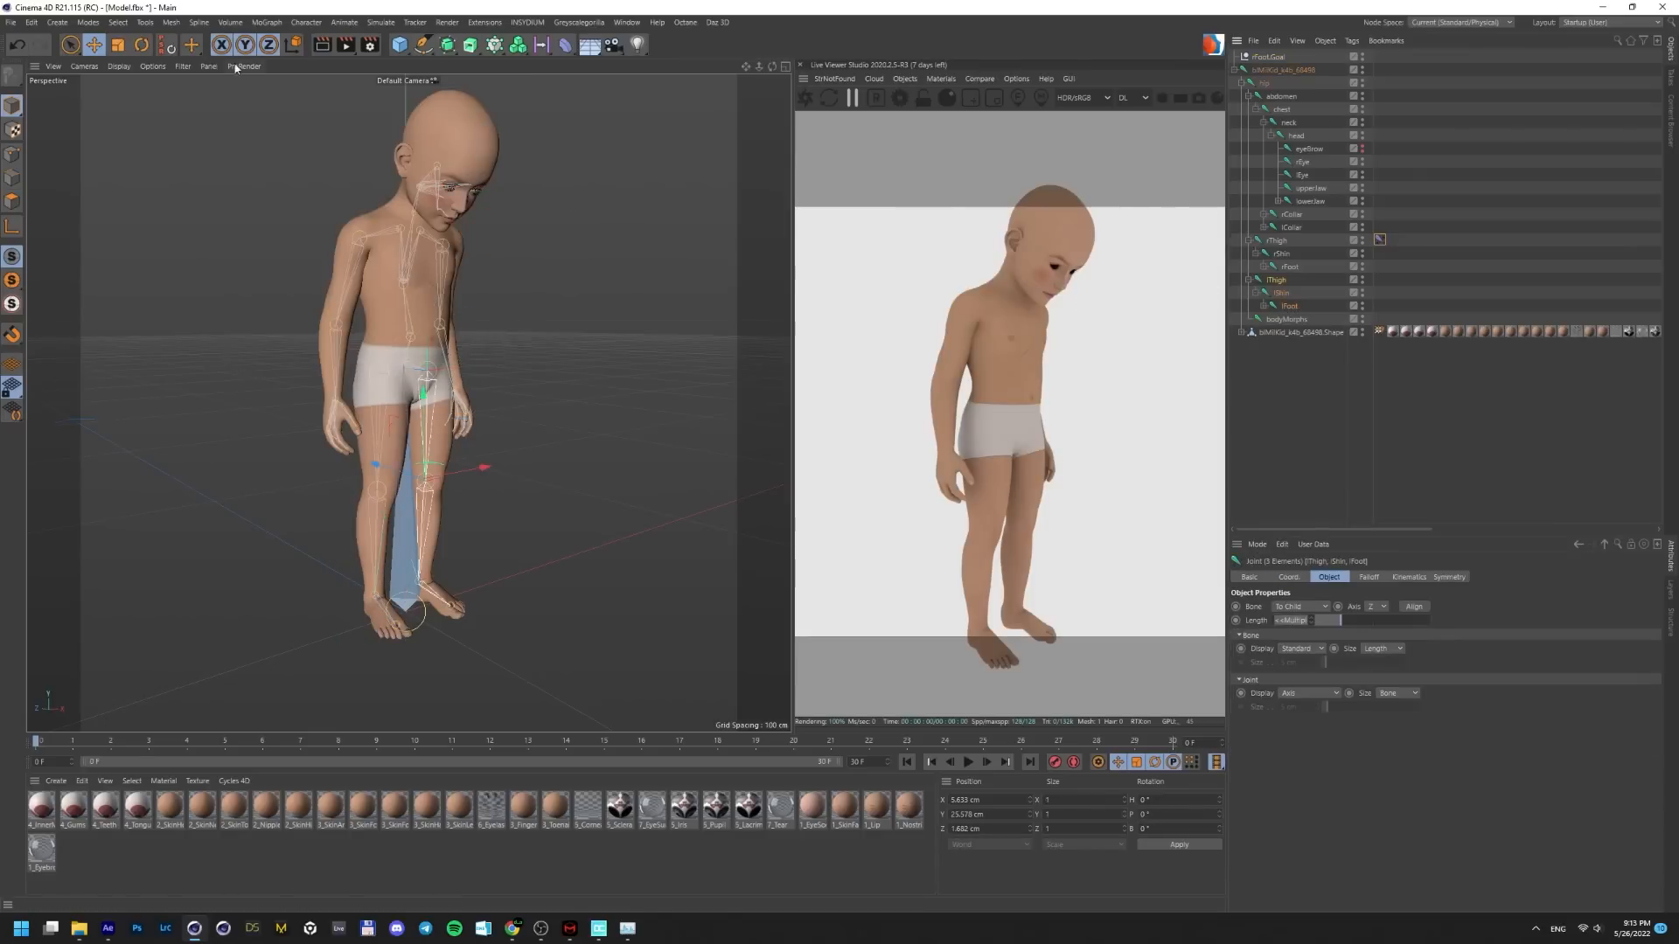
pyautogui.click(267, 22)
pyautogui.click(338, 140)
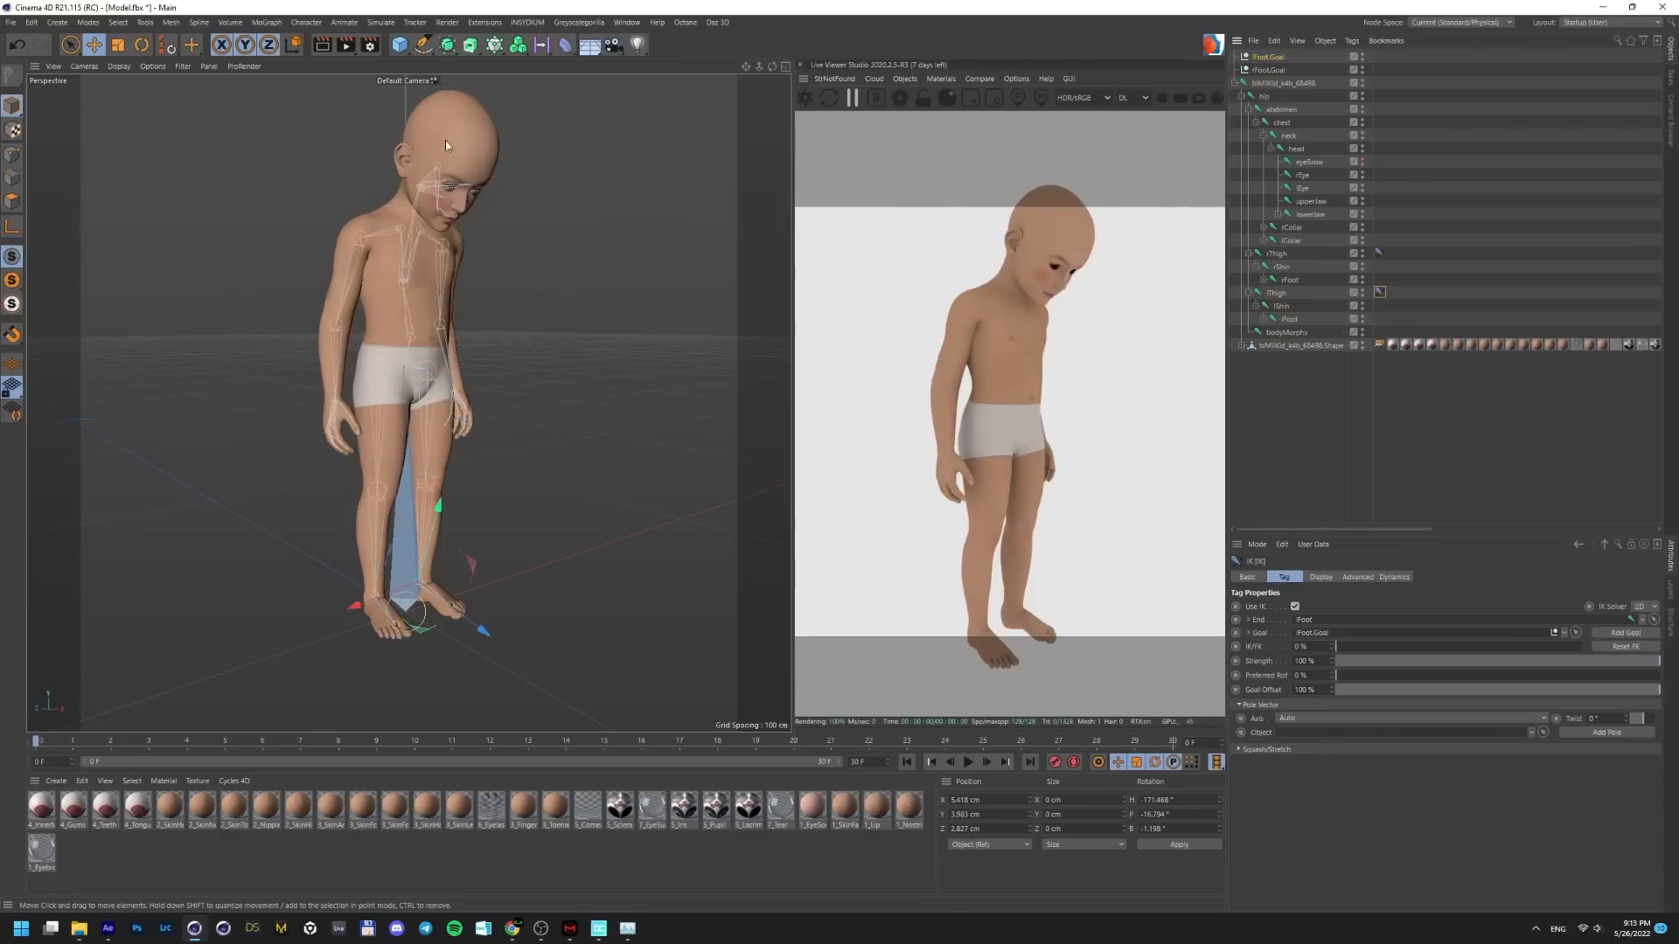
# Try lowering the hip joint to test how the legs and feet react to the IK chains
pyautogui.click(1266, 97)
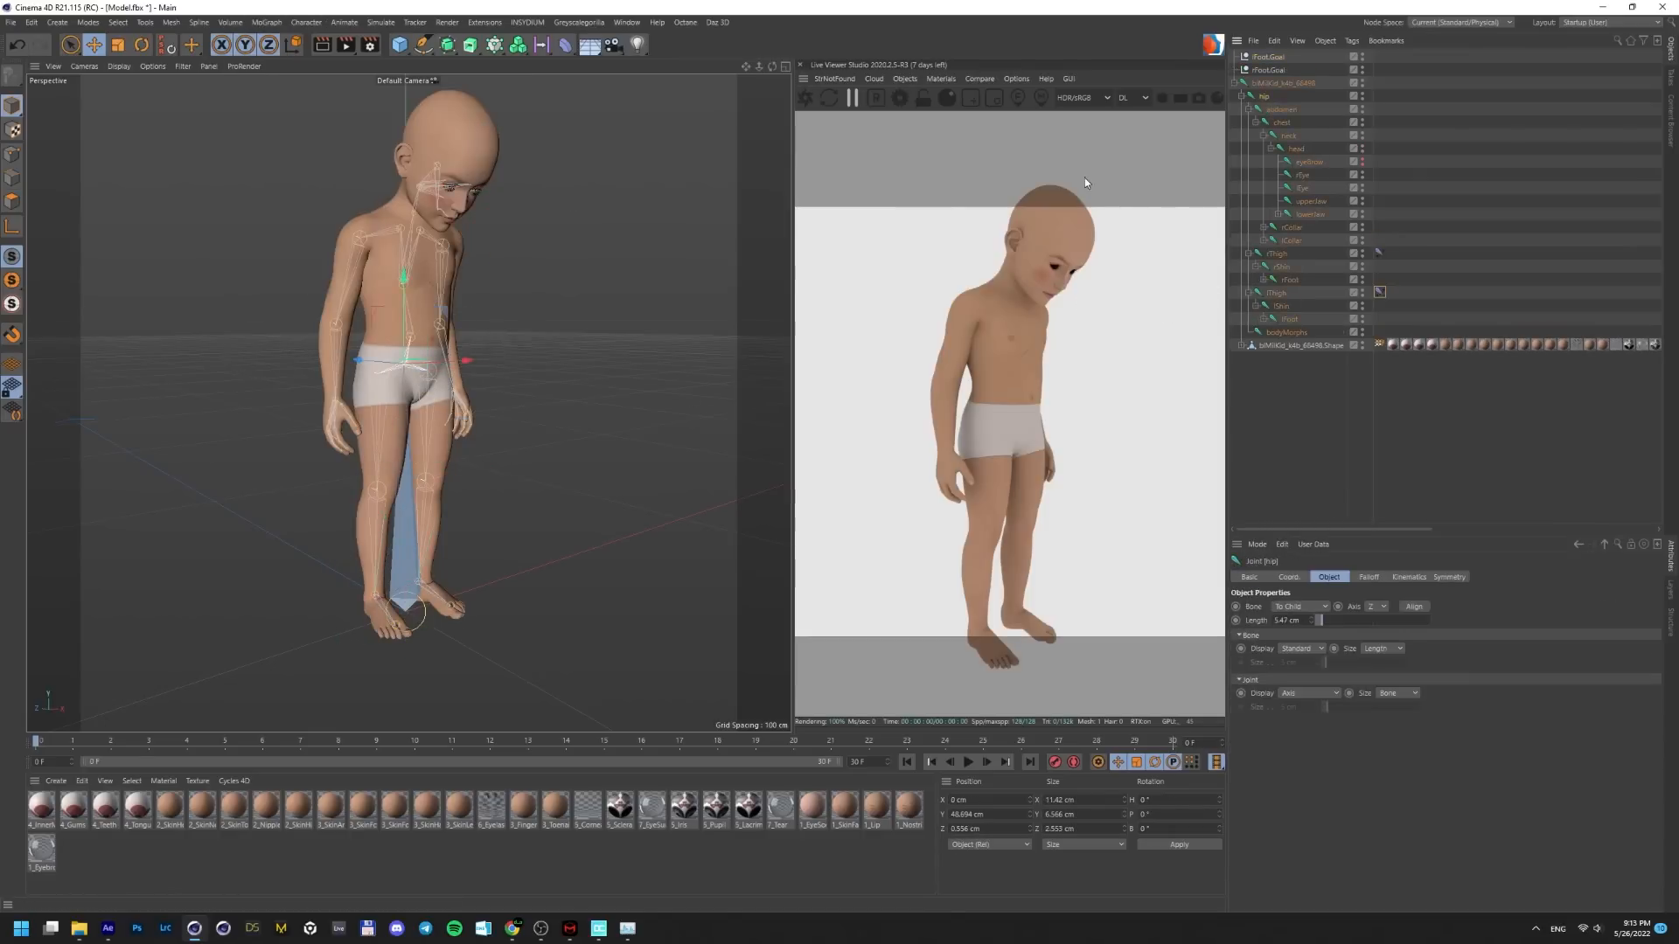
pyautogui.moveTo(526, 253); pyautogui.dragTo(438, 495)
pyautogui.scroll(10, 439, 494)
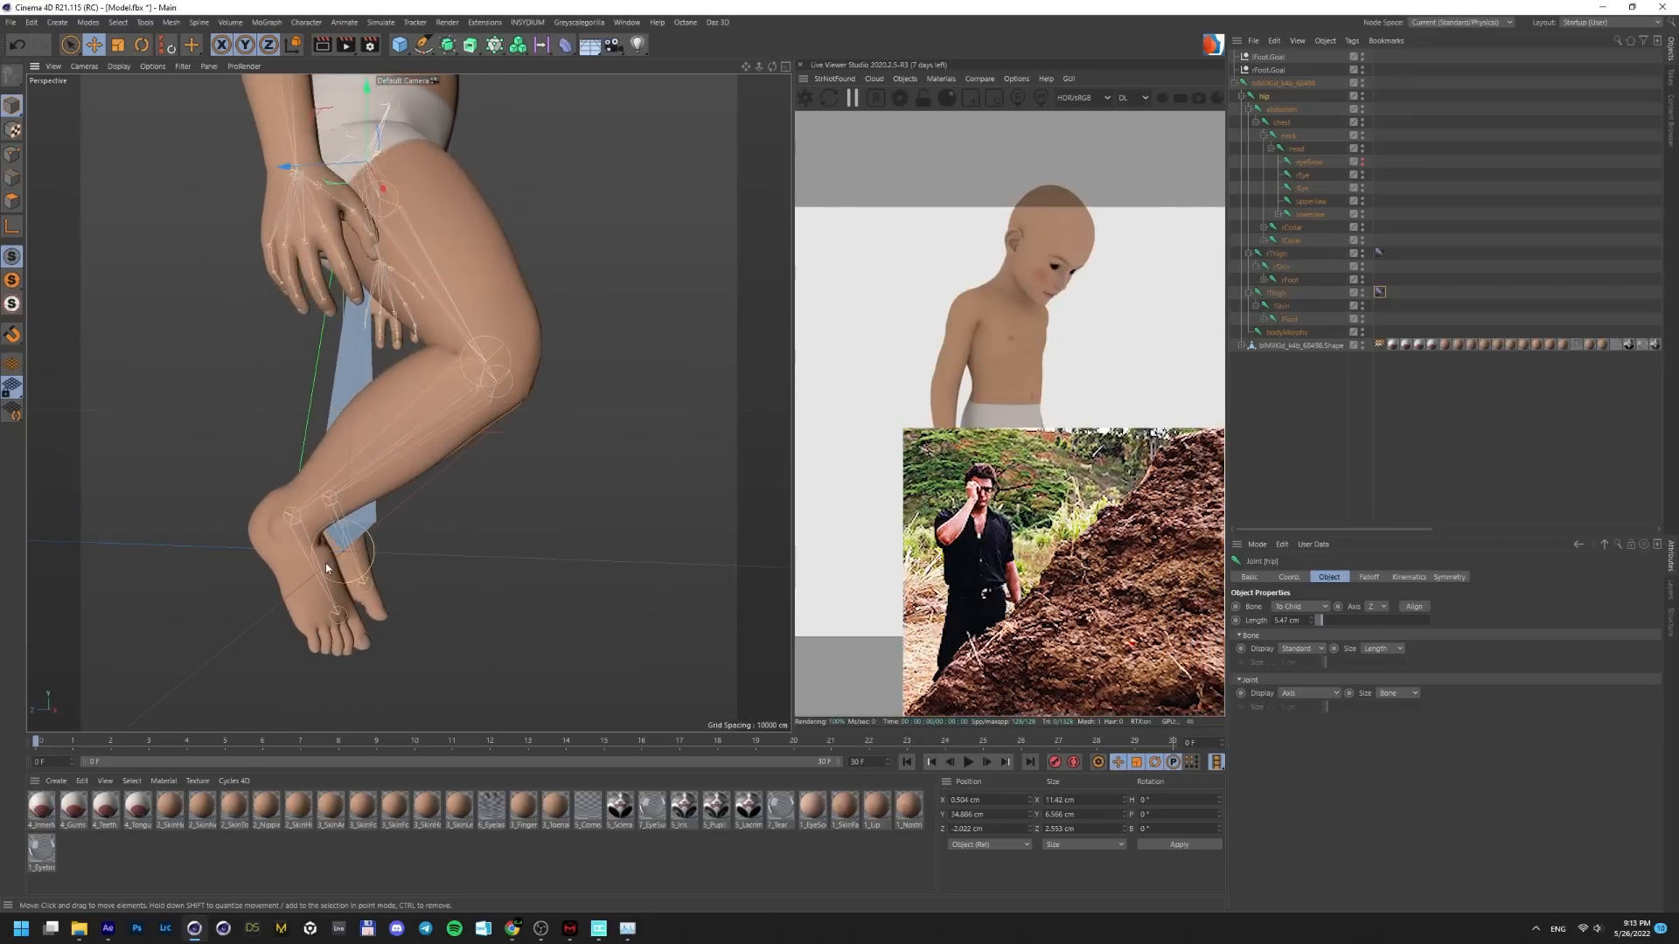
pyautogui.moveTo(325, 563); pyautogui.dragTo(355, 582)
# Add a Constraint rigging tag to the rFoot joint and enable its PSR constraint
pyautogui.click(1289, 278)
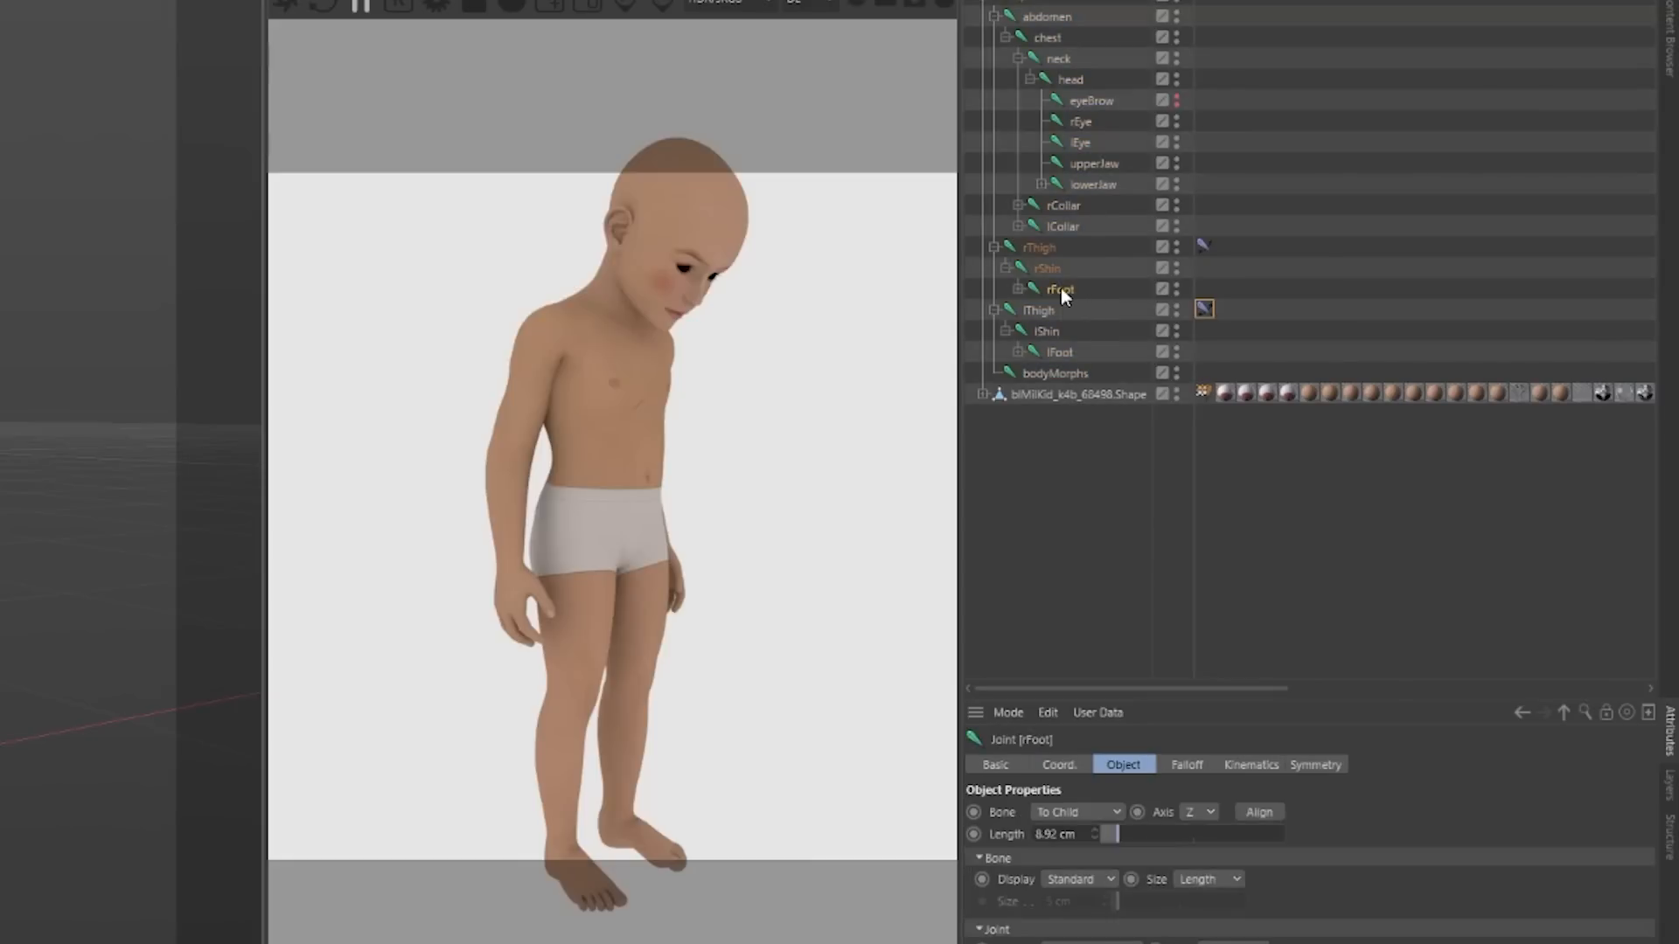
pyautogui.rightClick(1061, 289)
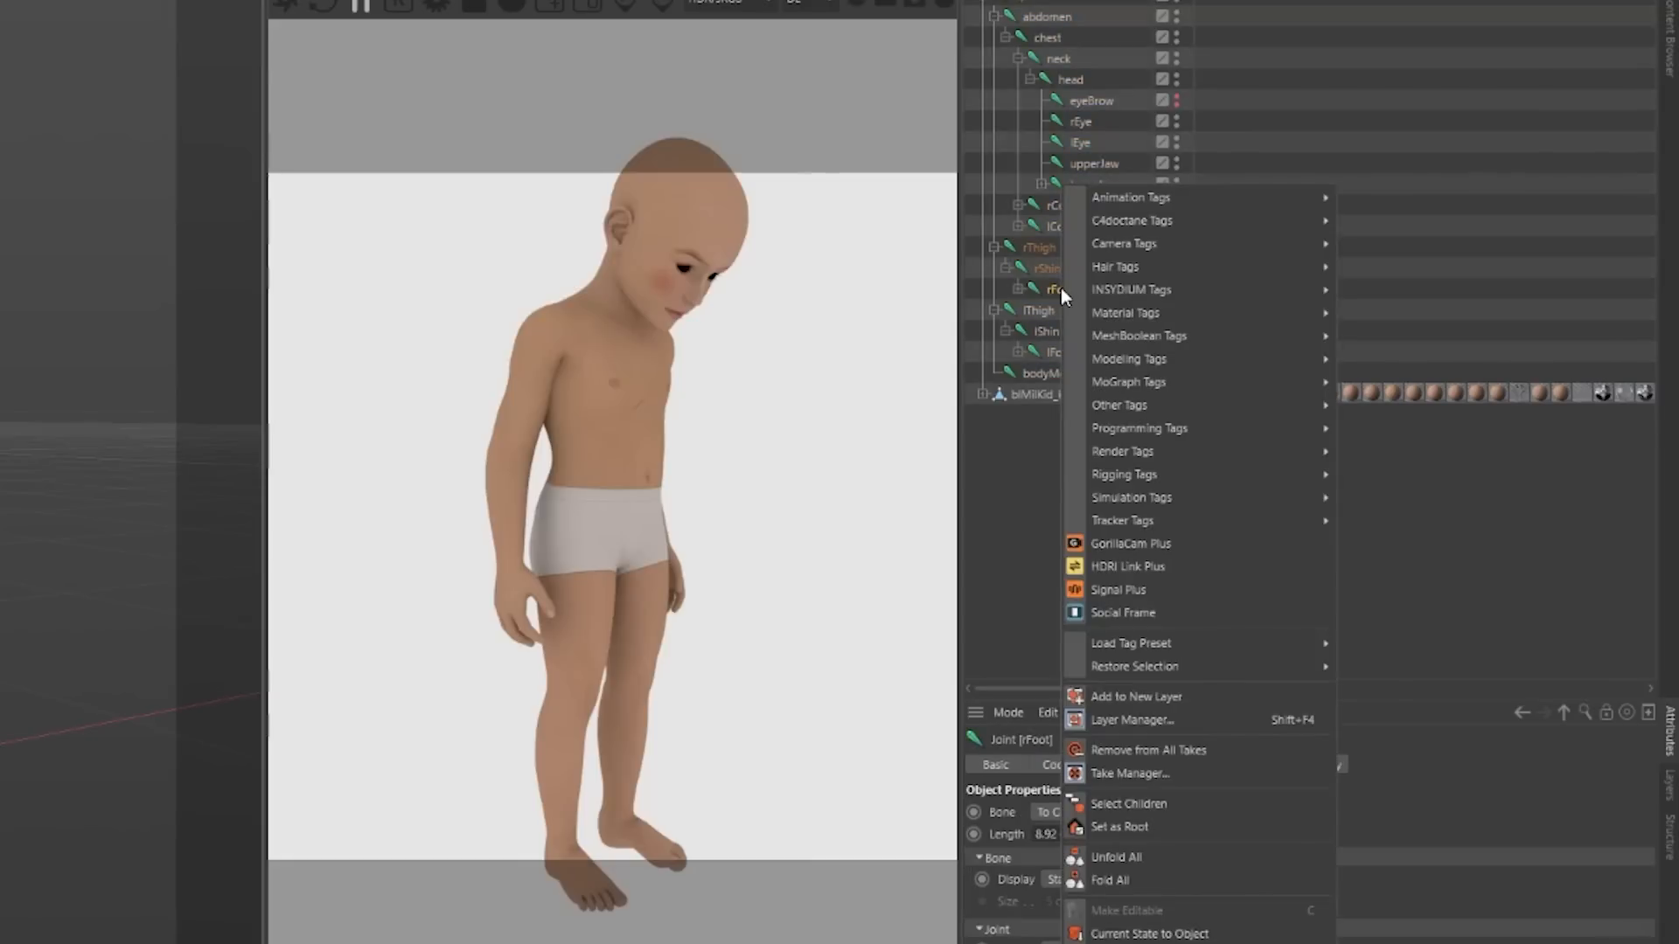
pyautogui.moveTo(1242, 480)
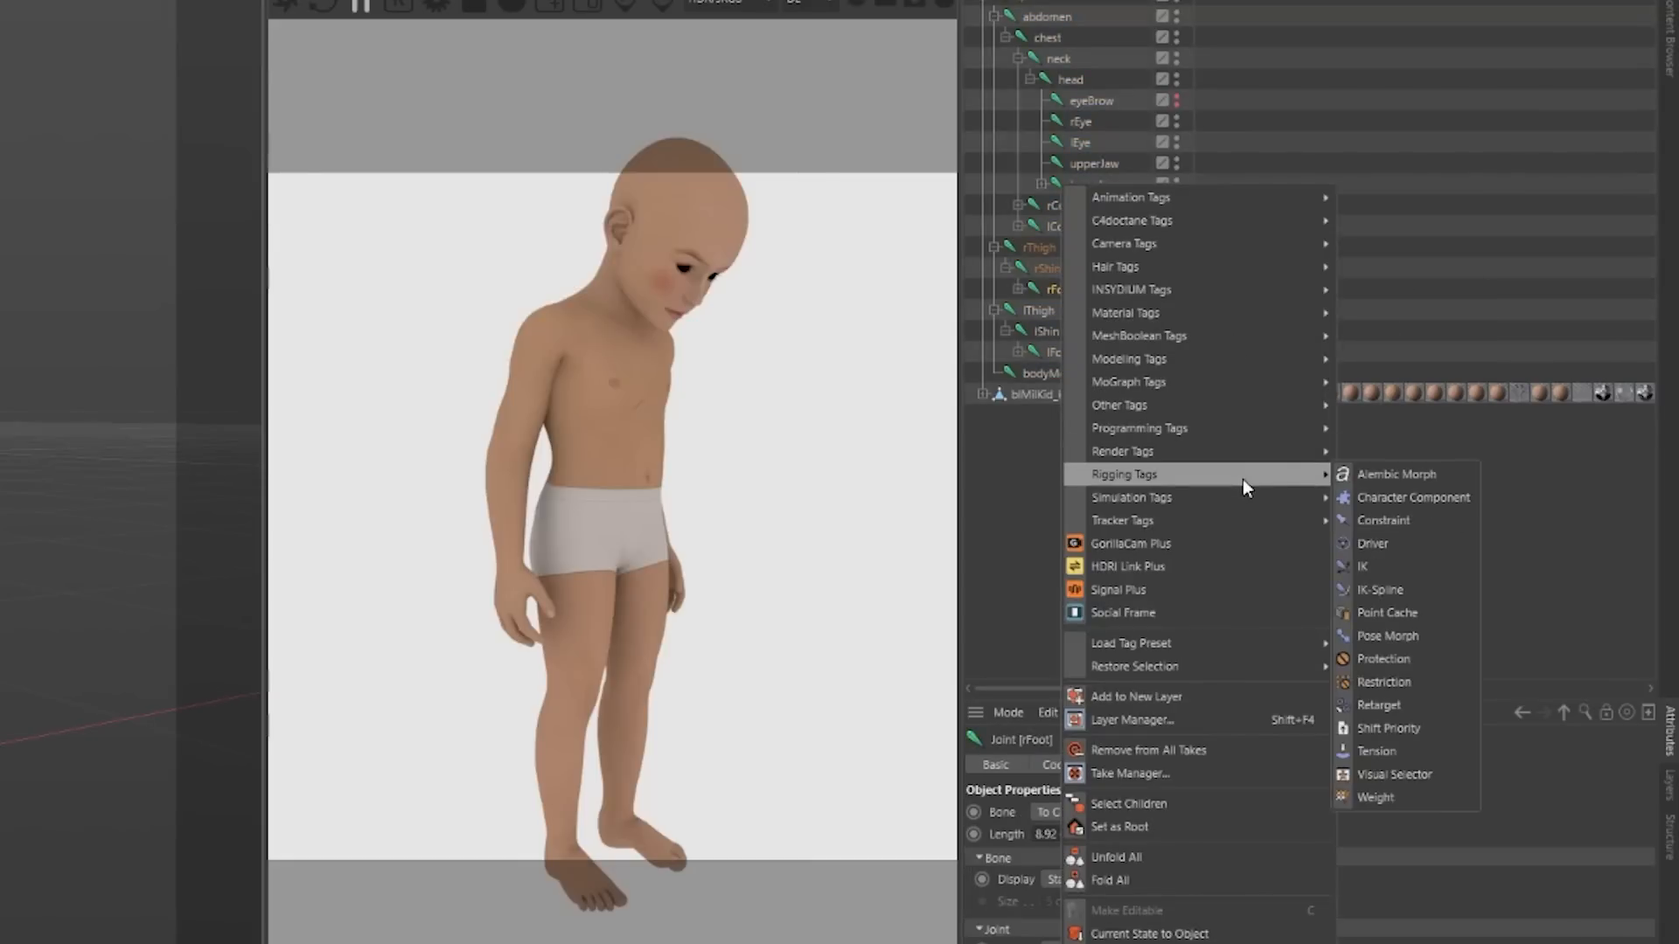
pyautogui.click(1423, 522)
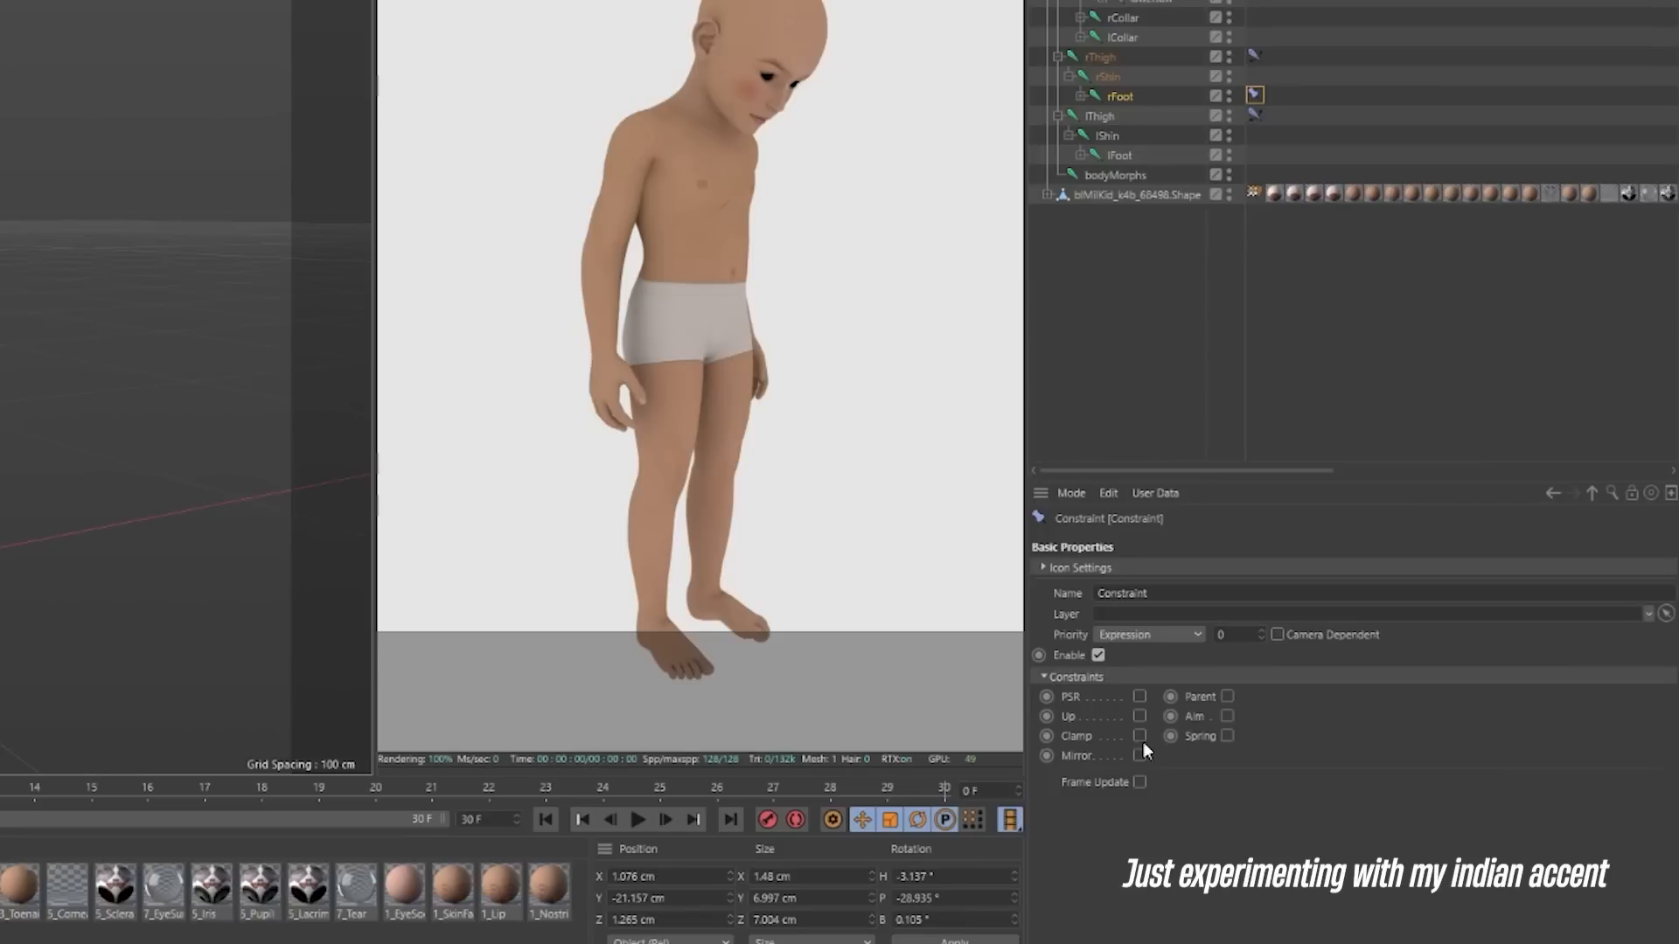
pyautogui.click(1139, 696)
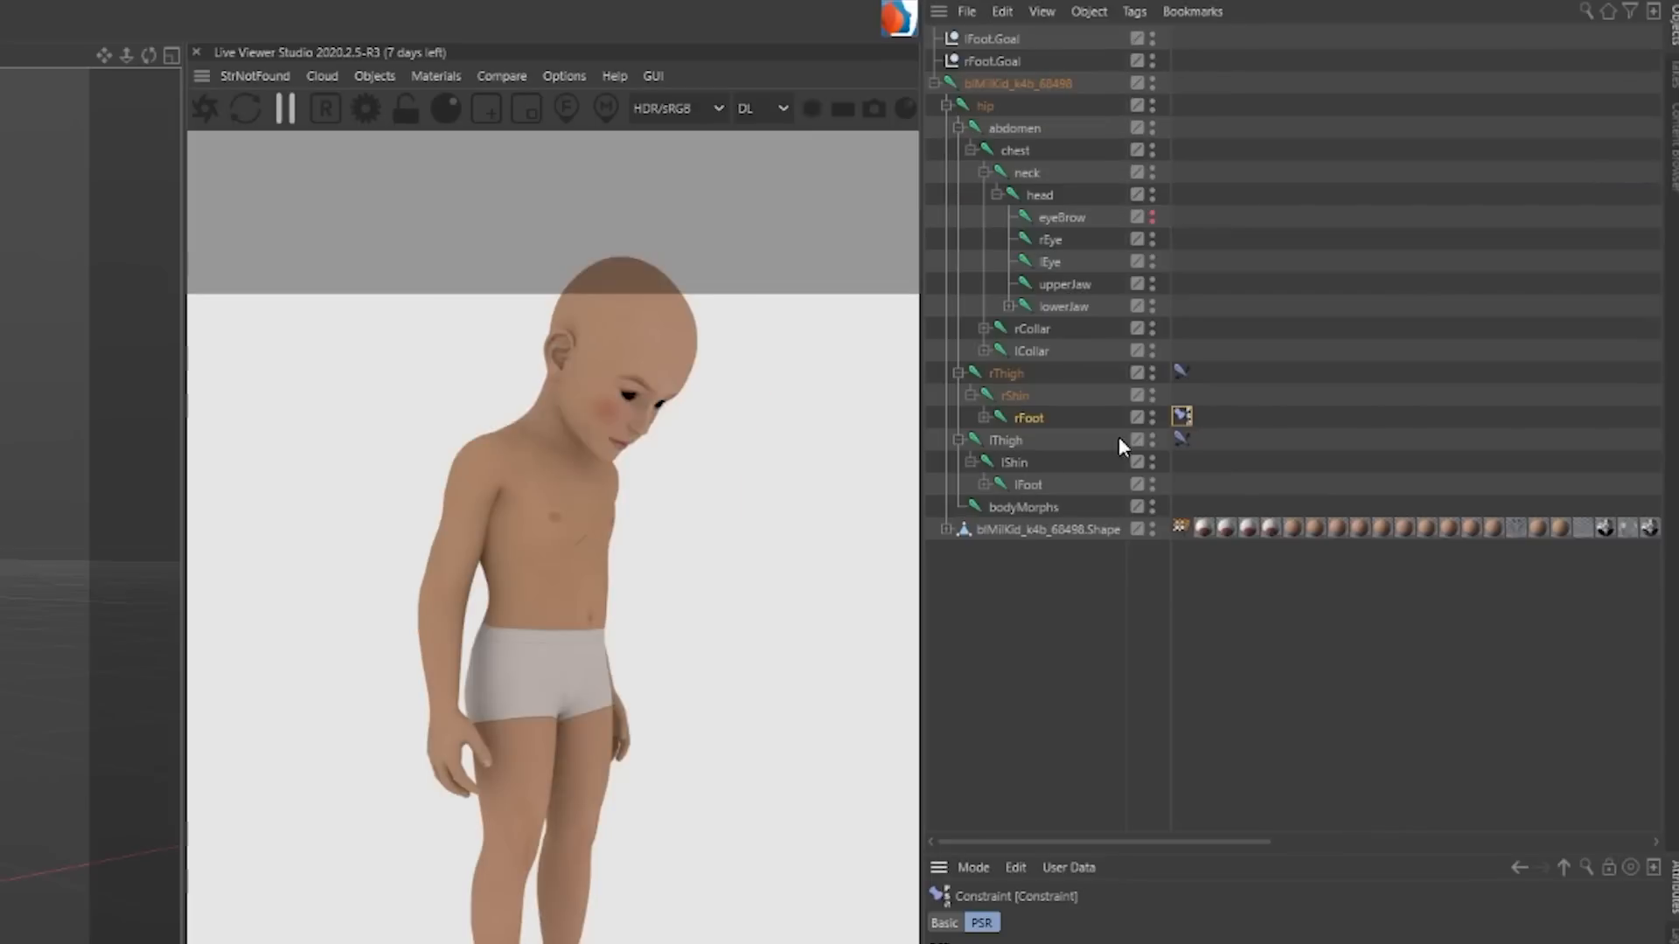
# Copy the PSR constraint tag to the lFoot joint and target each foot's constraint to its own goal null
pyautogui.keyDown('ctrl'); pyautogui.moveTo(1182, 482); pyautogui.dragTo(1184, 484); pyautogui.keyUp('ctrl')
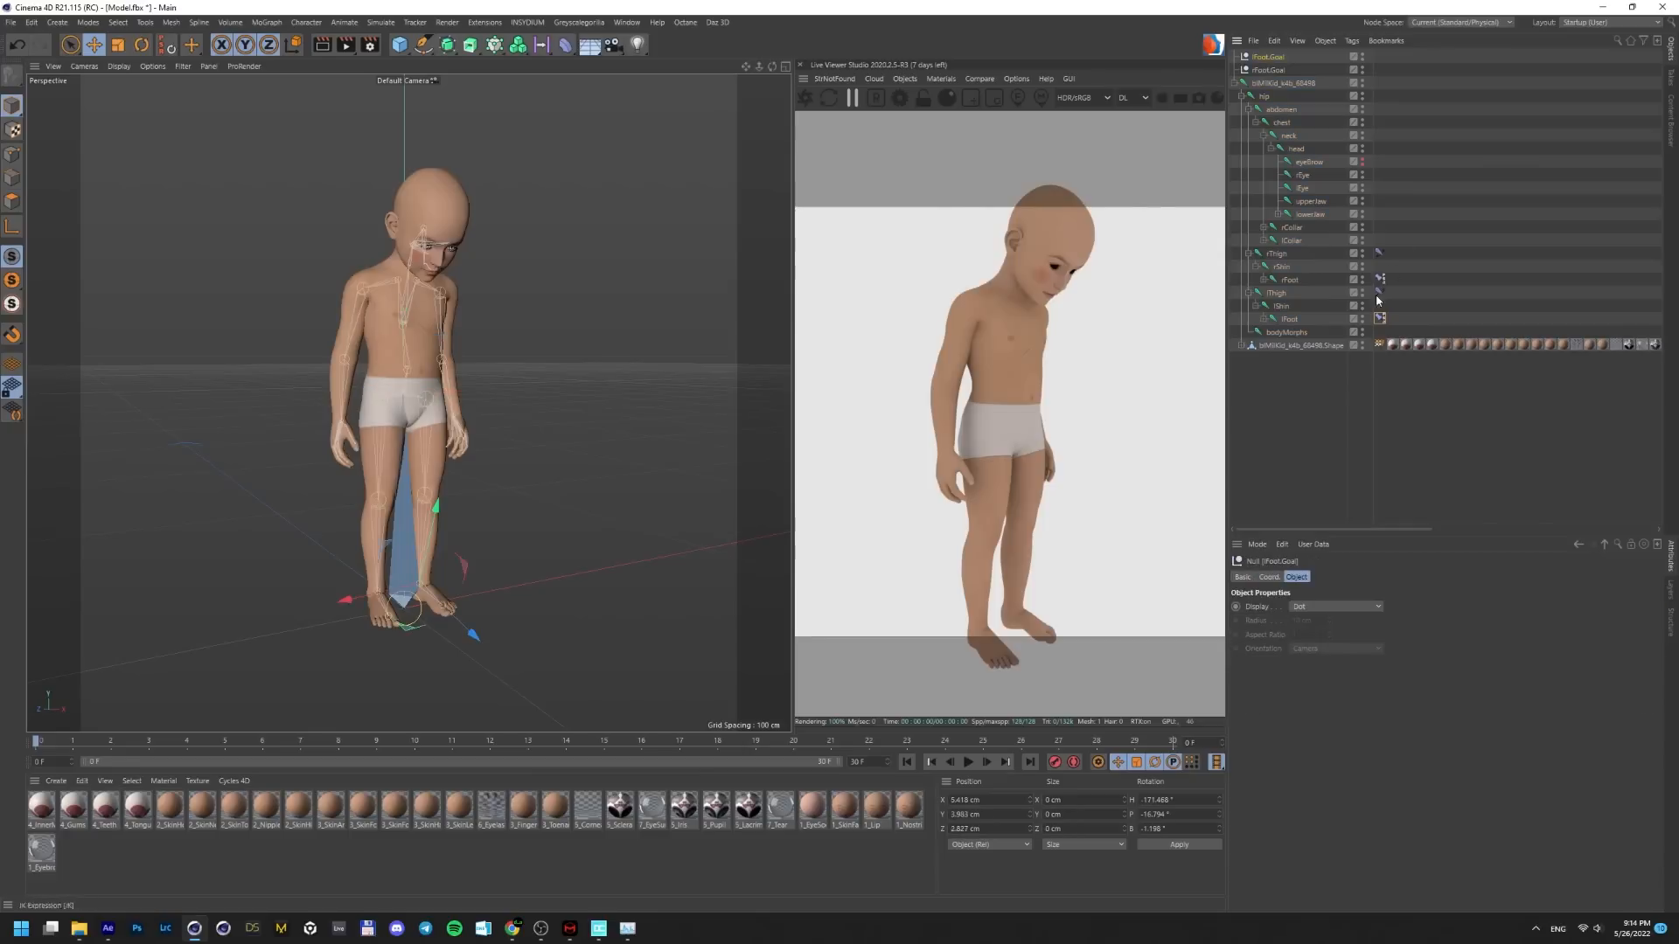
pyautogui.click(1380, 318)
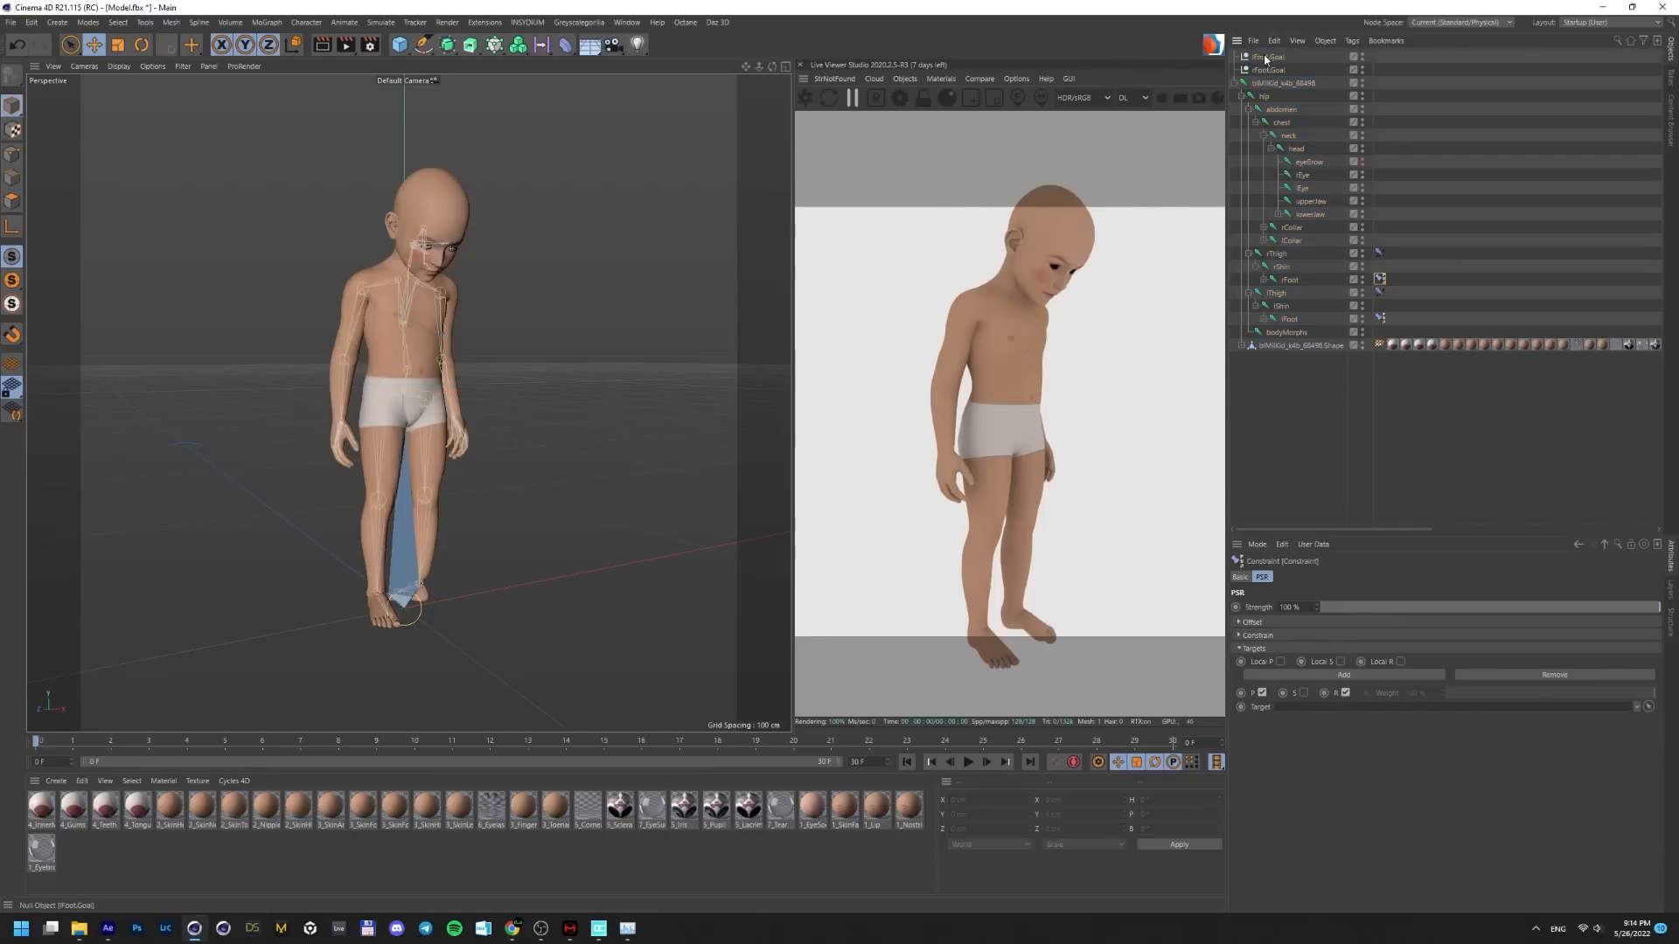
pyautogui.moveTo(1272, 67); pyautogui.dragTo(1269, 55)
pyautogui.moveTo(1328, 633); pyautogui.dragTo(1340, 657)
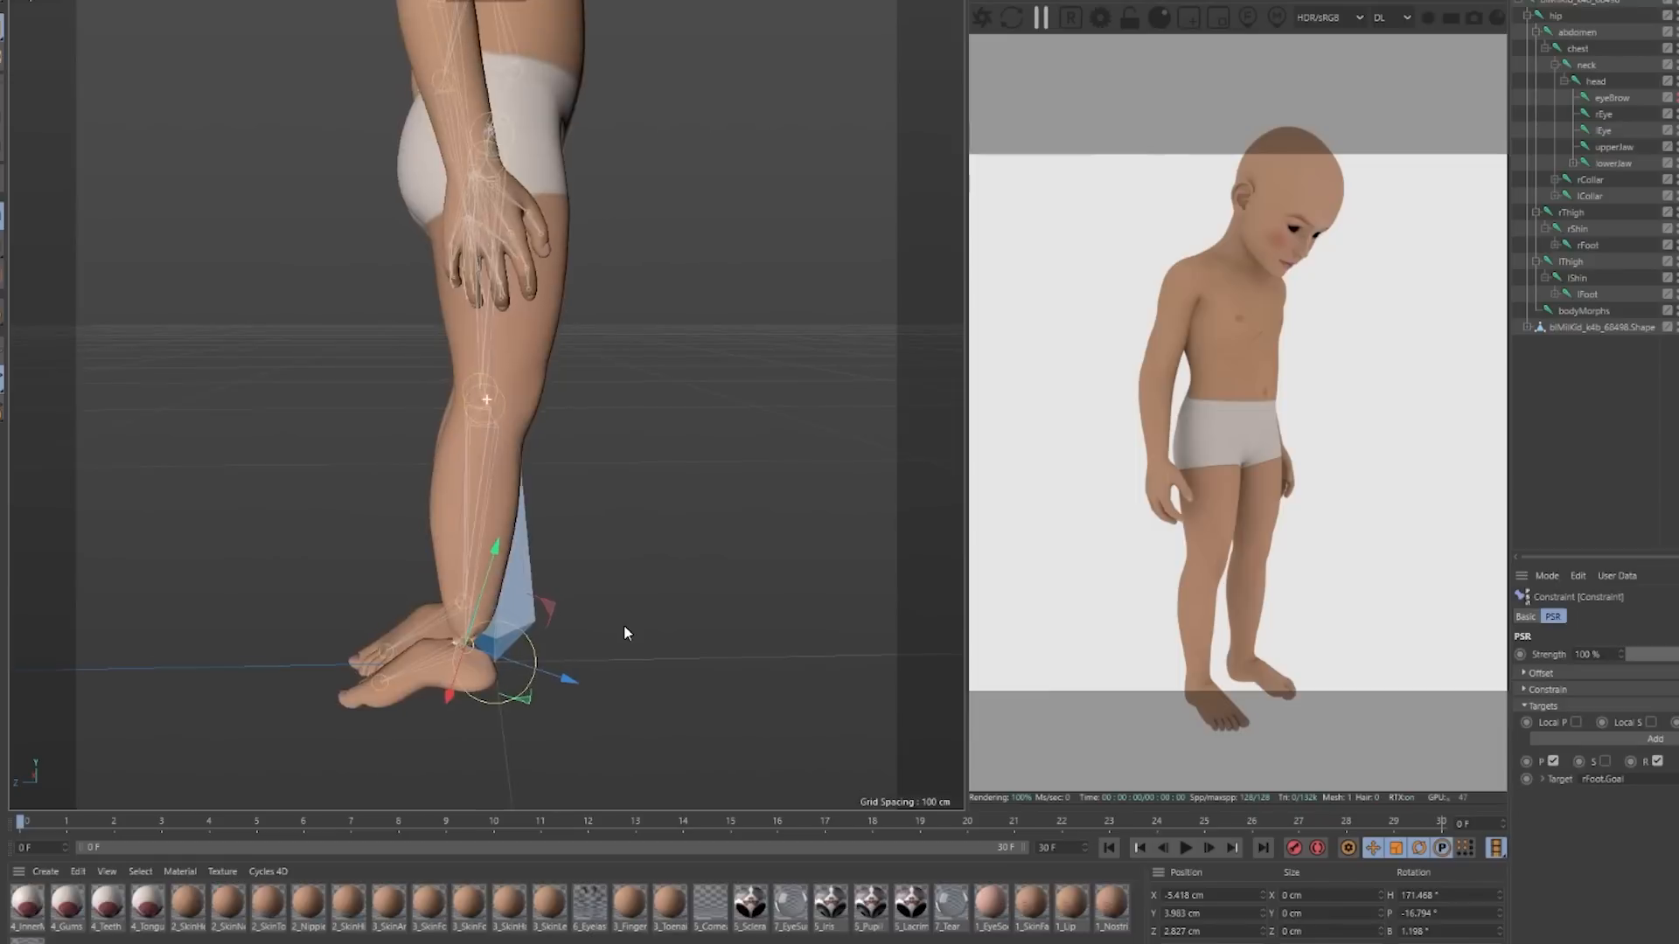
pyautogui.scroll(-2, 523, 586)
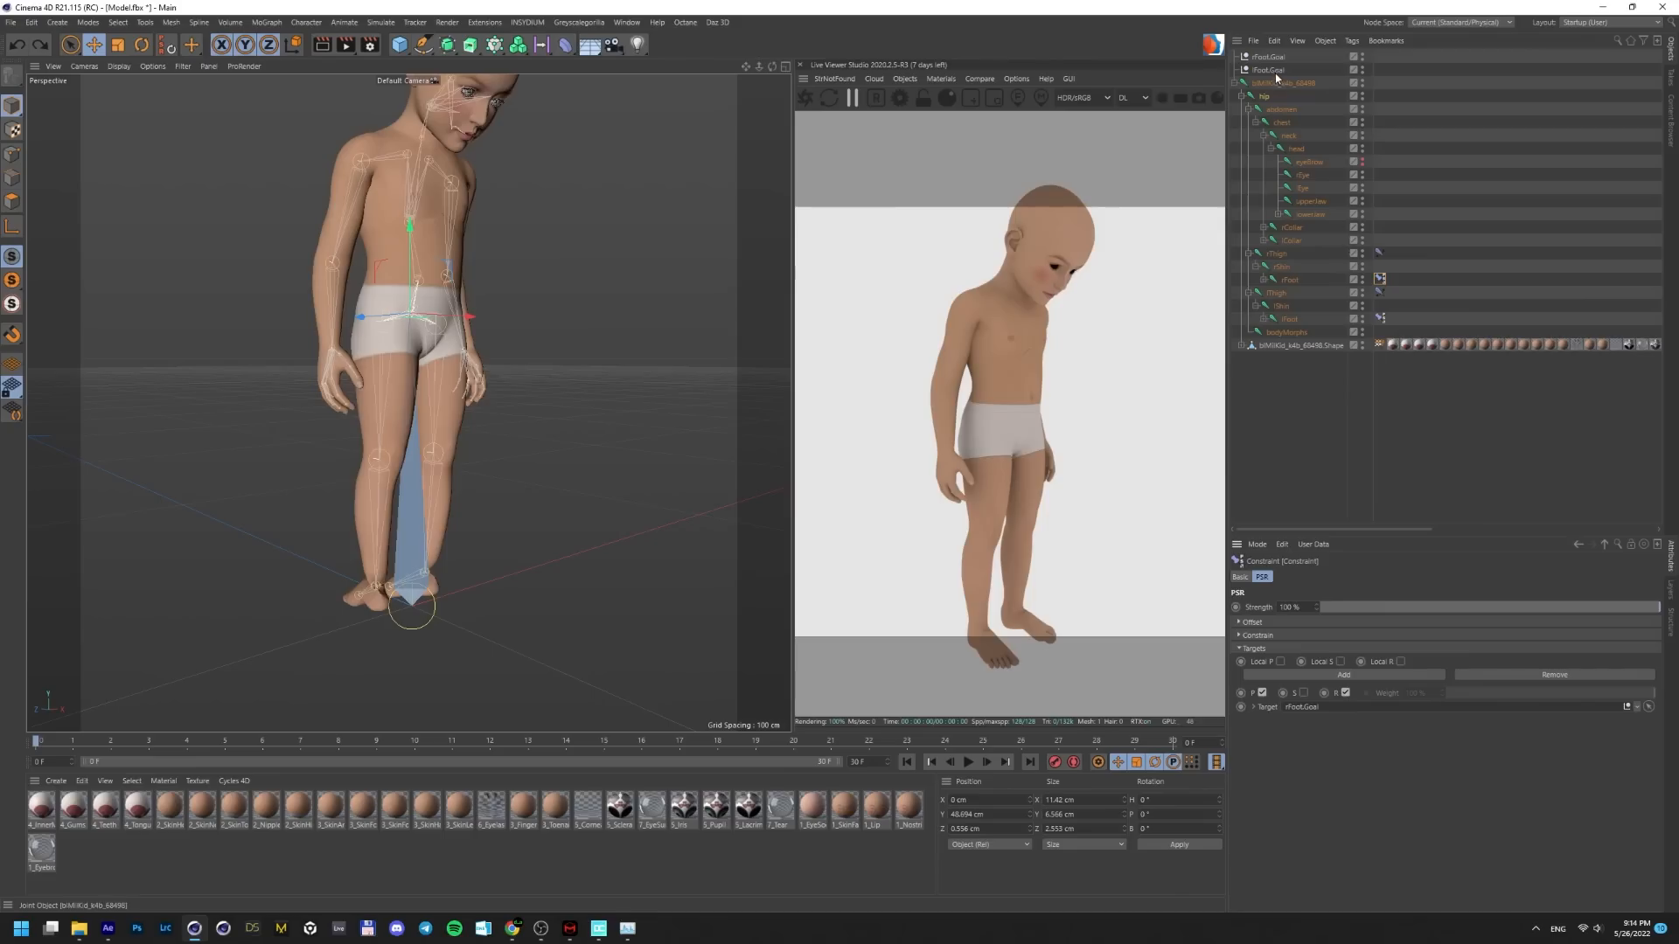
# Set the heading rotation (R.H) of the lFoot.Goal null to 0° so the left foot faces forward
pyautogui.click(1274, 71)
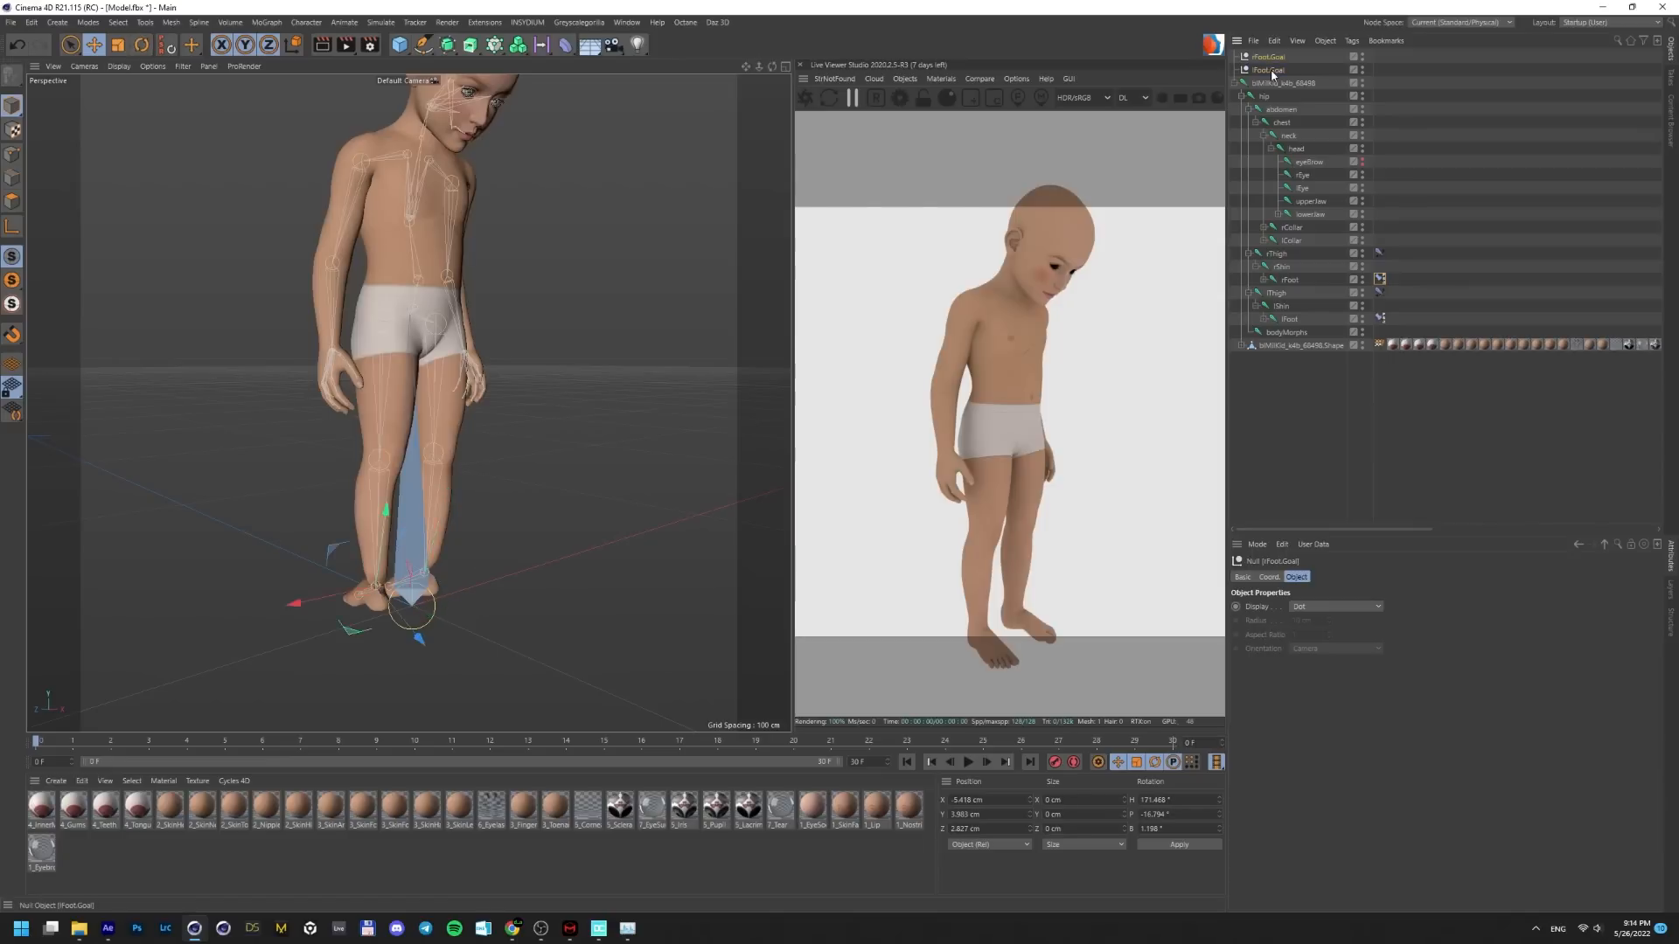
pyautogui.click(1269, 577)
pyautogui.moveTo(1462, 604); pyautogui.dragTo(1513, 602)
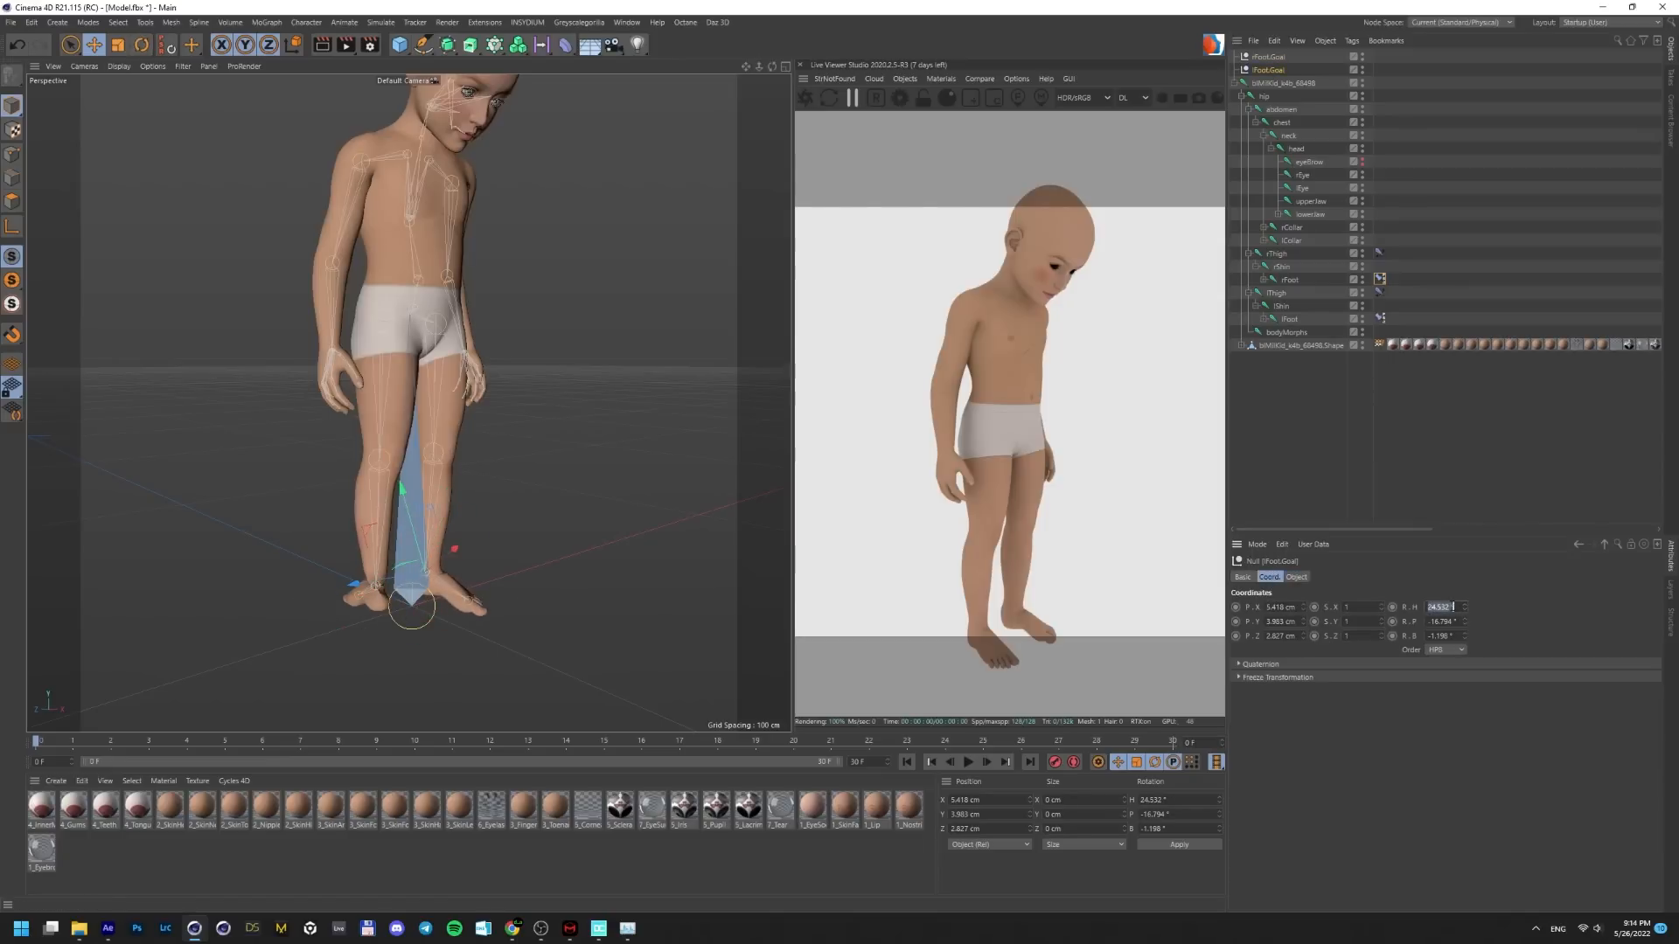
pyautogui.write('0')
pyautogui.press('Return')
pyautogui.keyDown('alt'); pyautogui.moveTo(412, 573); pyautogui.dragTo(318, 575); pyautogui.keyUp('alt')
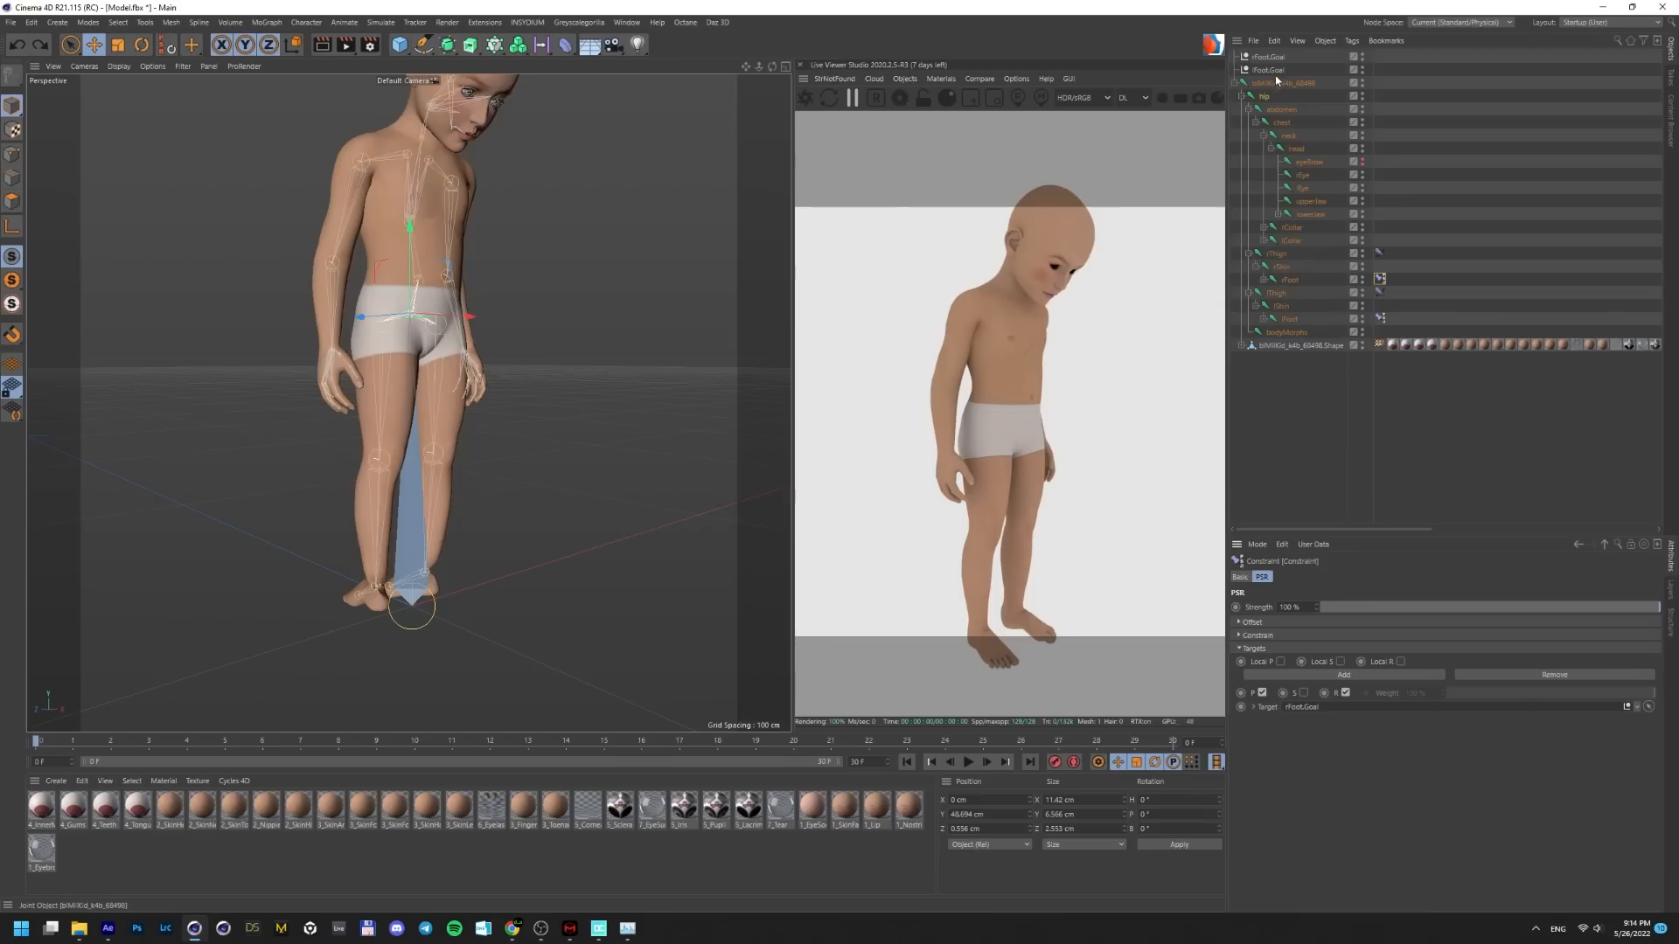
pyautogui.click(1272, 70)
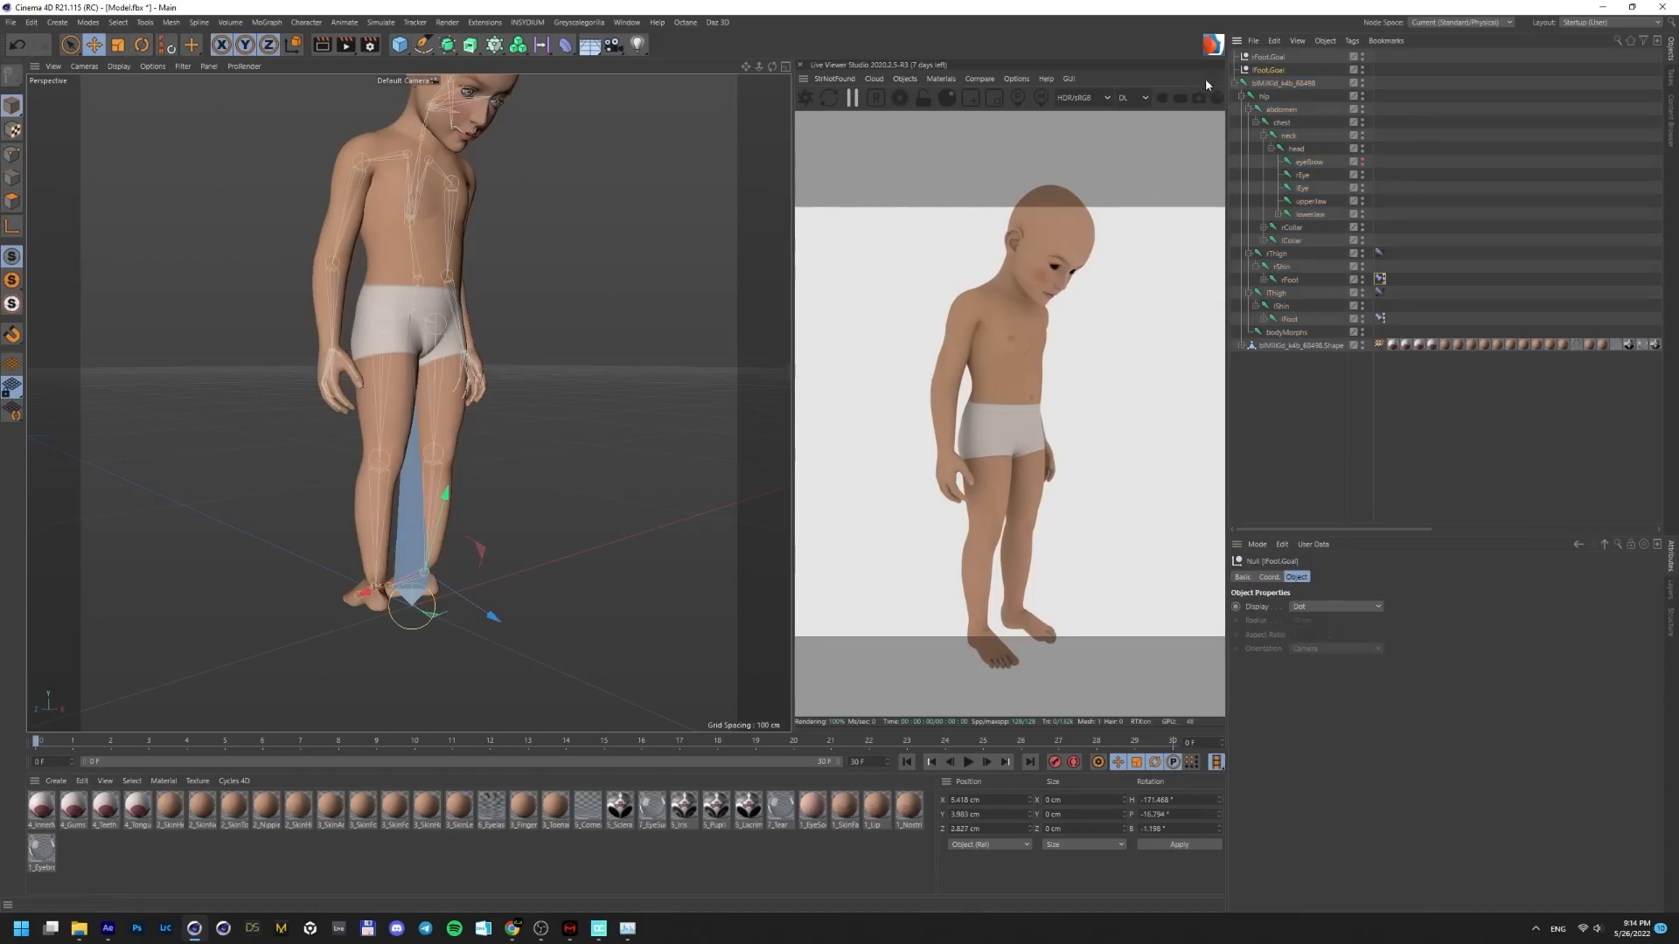
pyautogui.click(1270, 578)
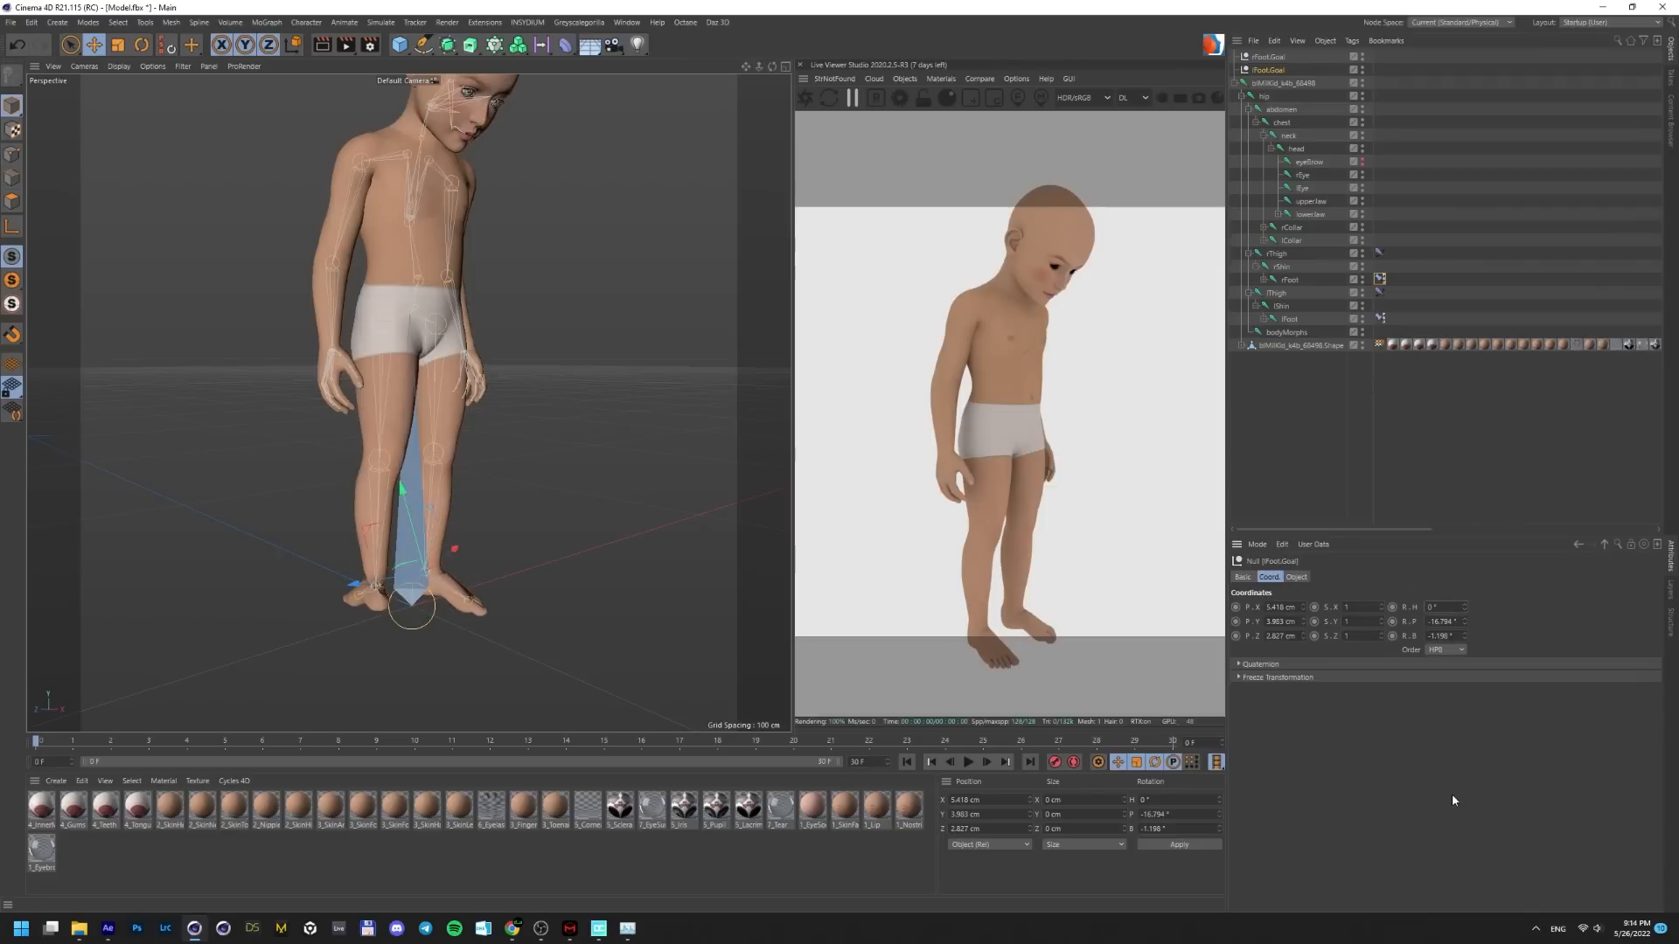
pyautogui.keyDown('alt'); pyautogui.moveTo(430, 614); pyautogui.dragTo(296, 574); pyautogui.keyUp('alt')
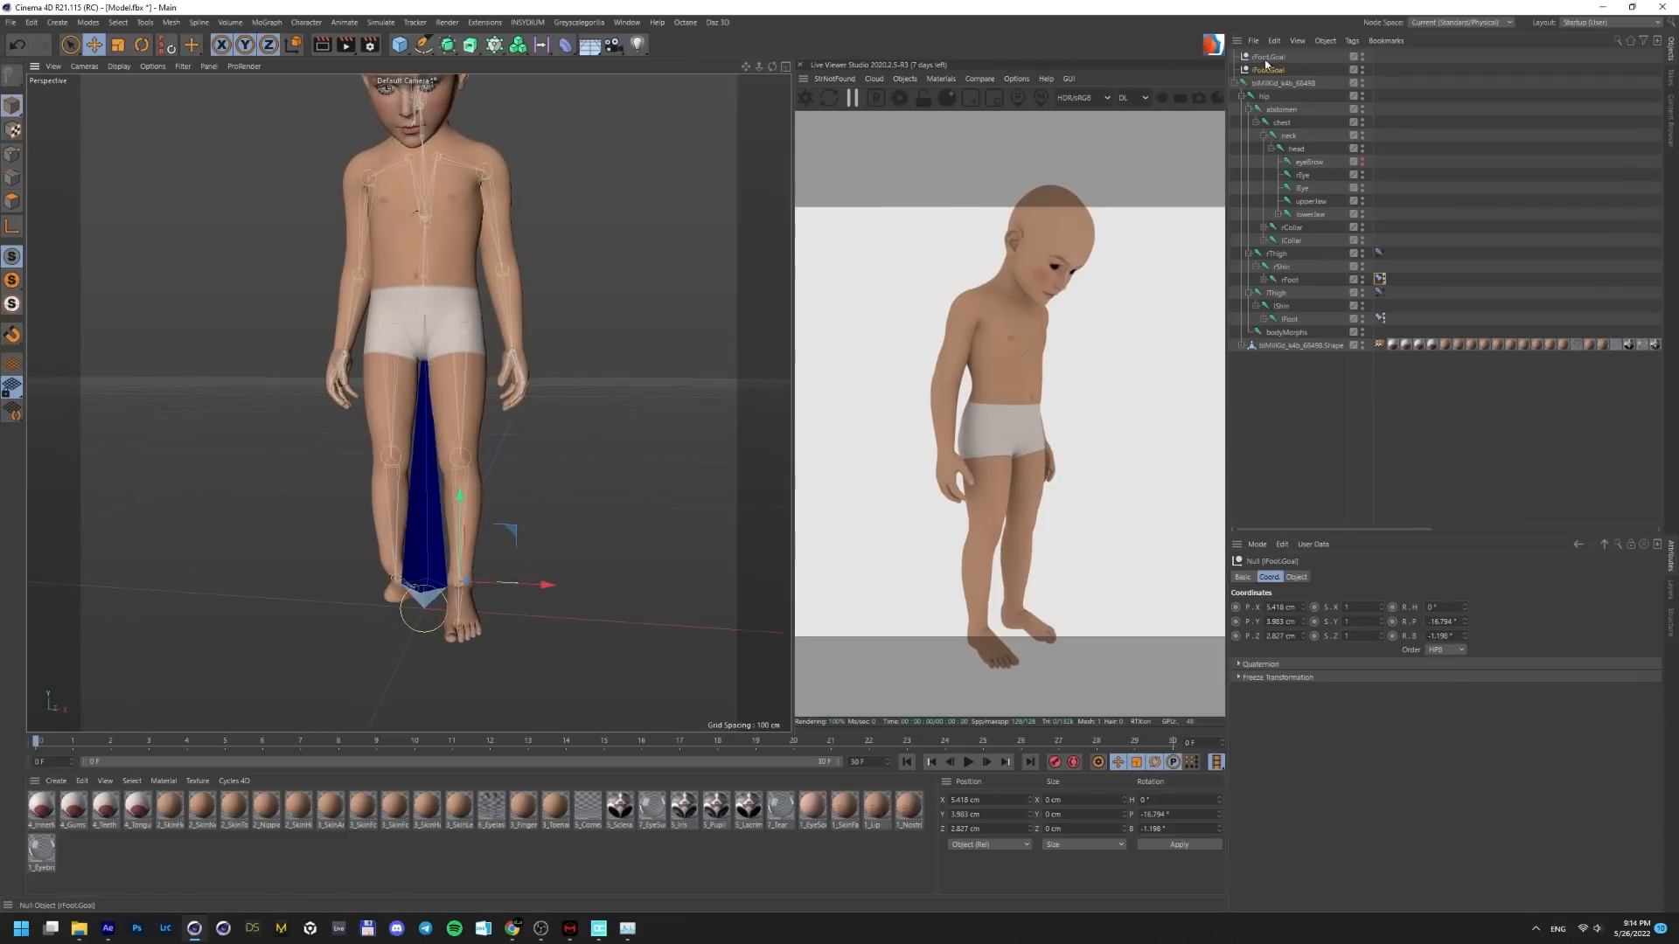
# Add a Signal Plus tag to the hip joint
pyautogui.moveTo(595, 354); pyautogui.dragTo(642, 397)
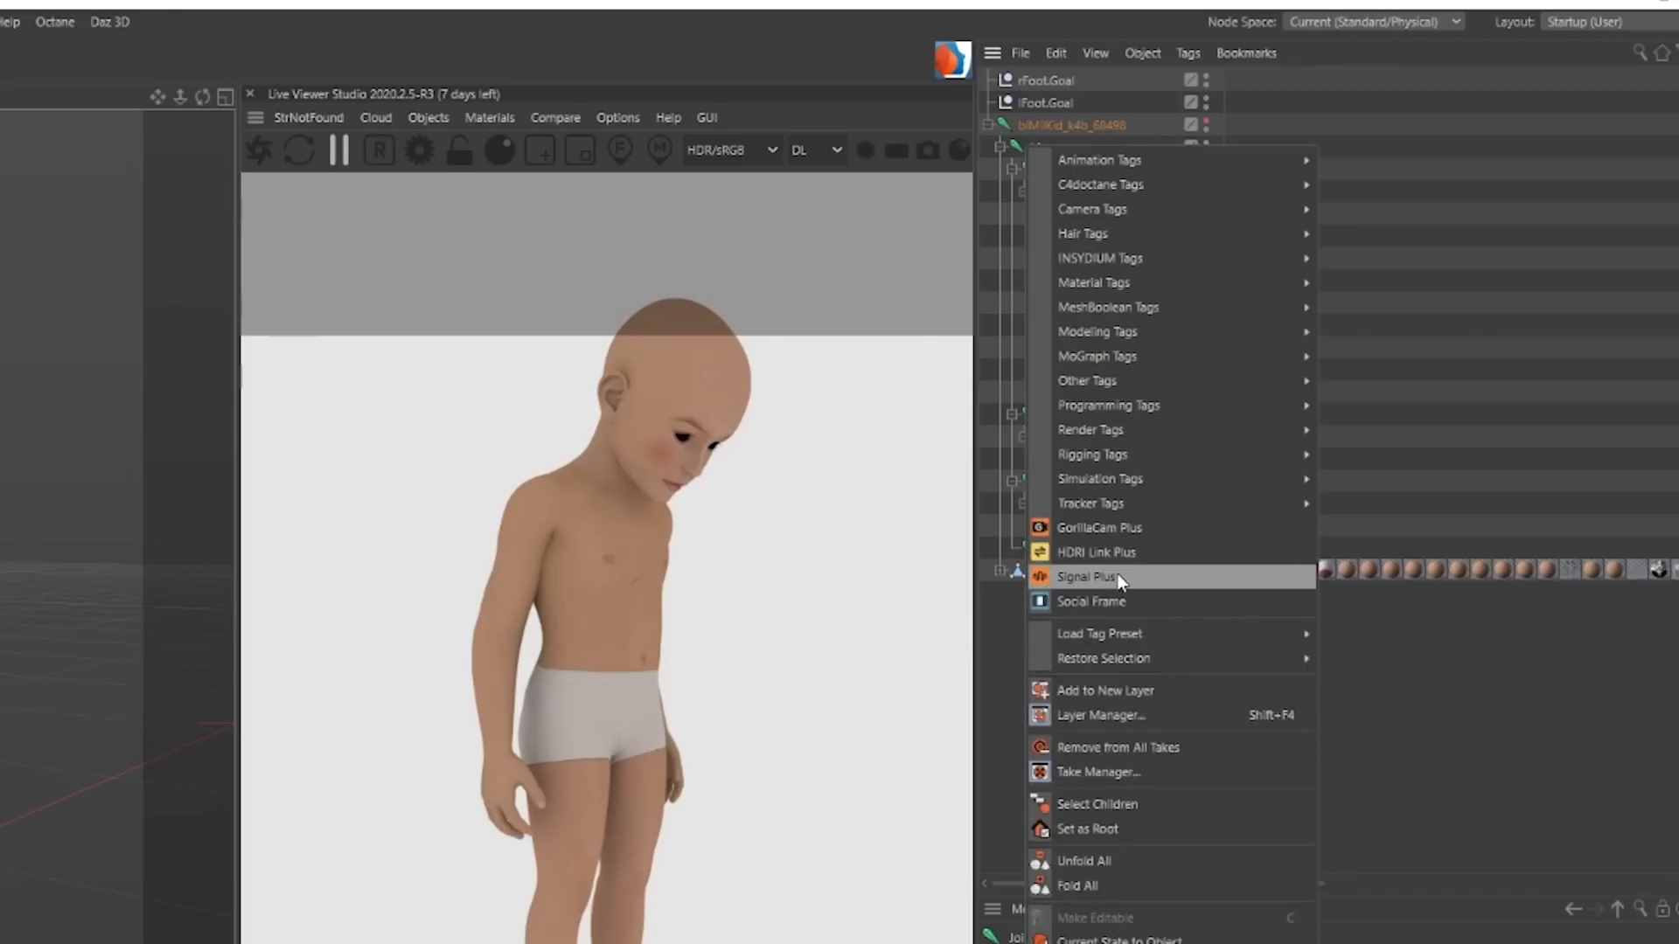
pyautogui.click(1118, 579)
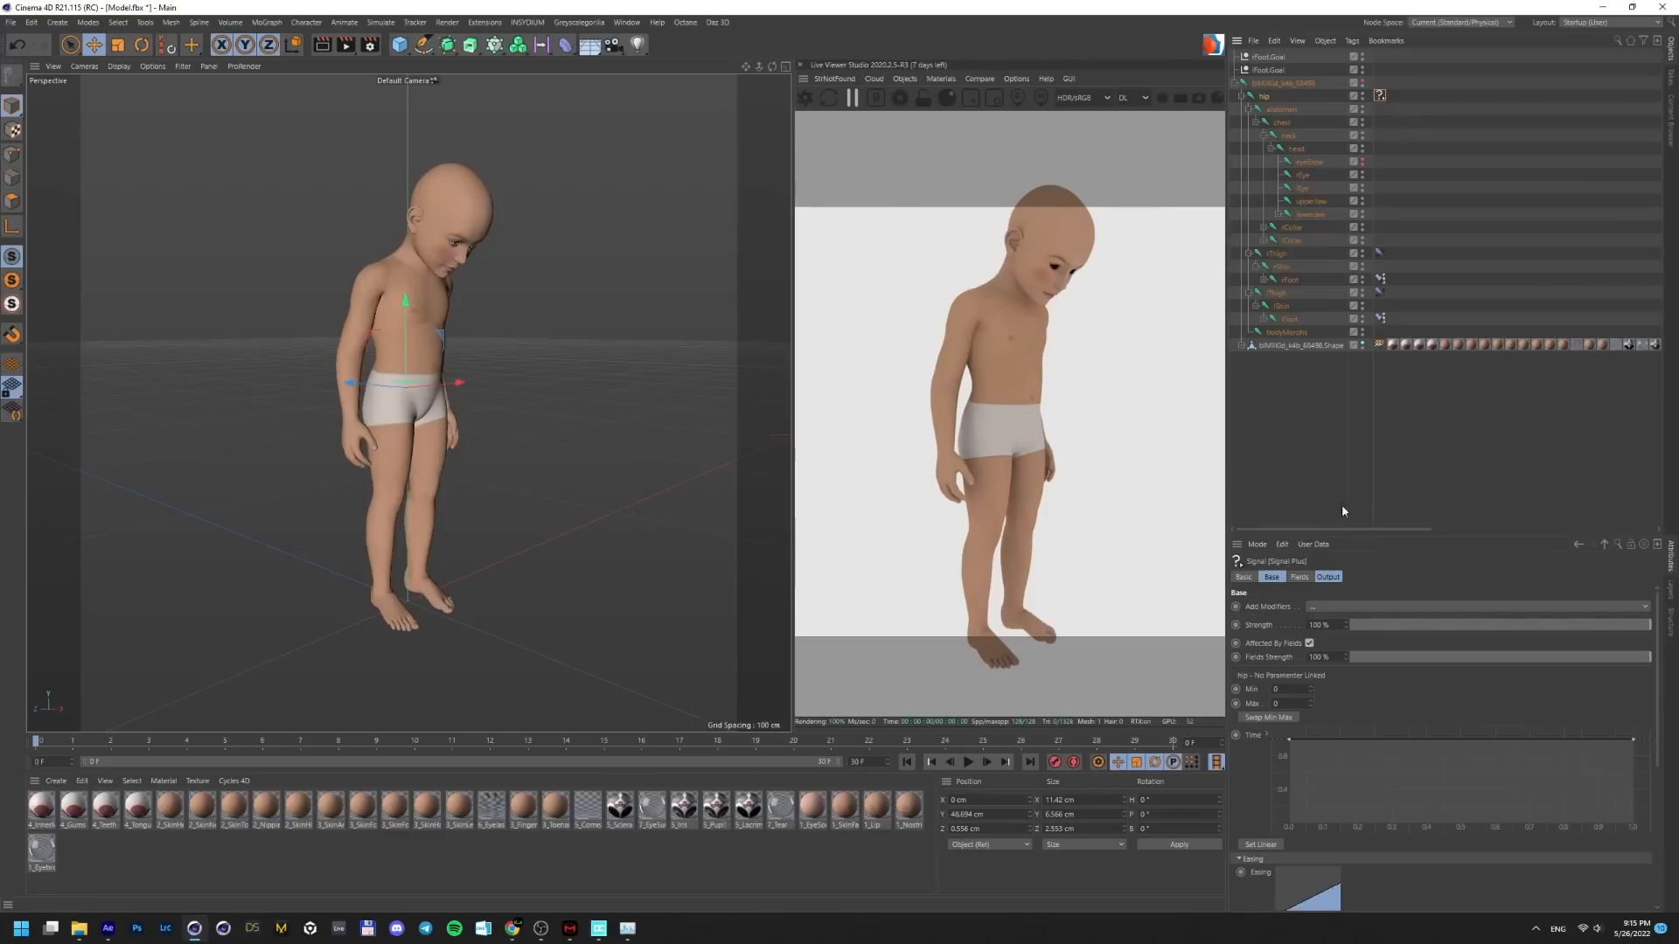
# Link the hip joint's Y position (P.Y) to its Signal tag as the animated parameter
pyautogui.click(1271, 98)
pyautogui.moveTo(1303, 622); pyautogui.dragTo(1303, 564)
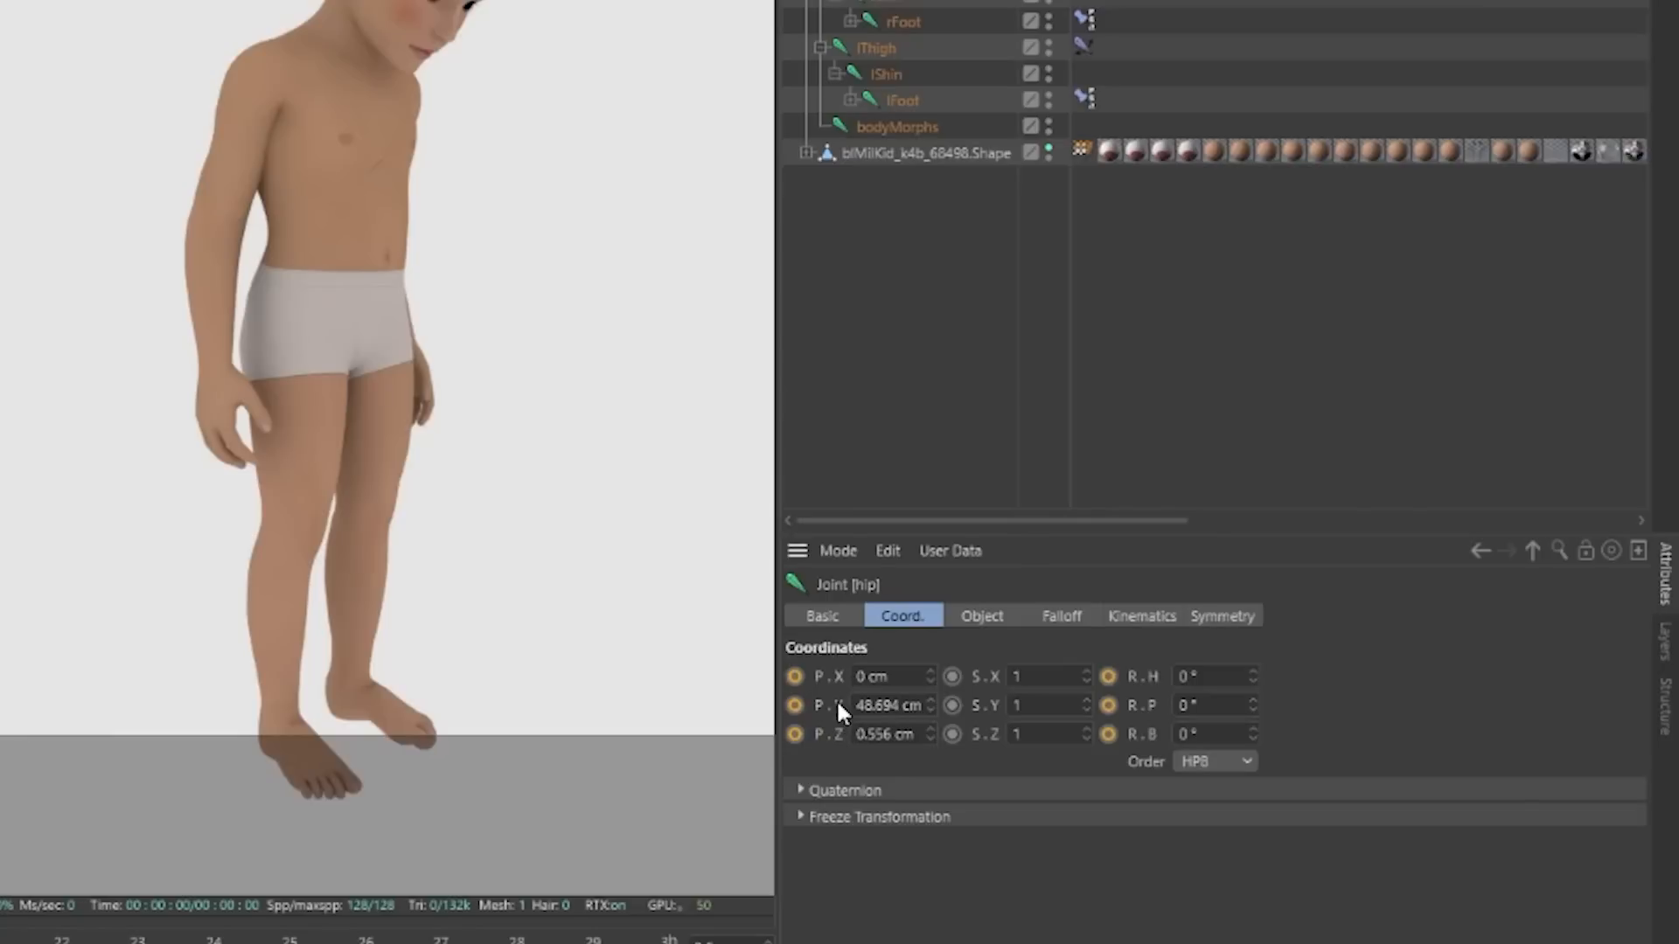
pyautogui.moveTo(837, 704); pyautogui.dragTo(1074, 0)
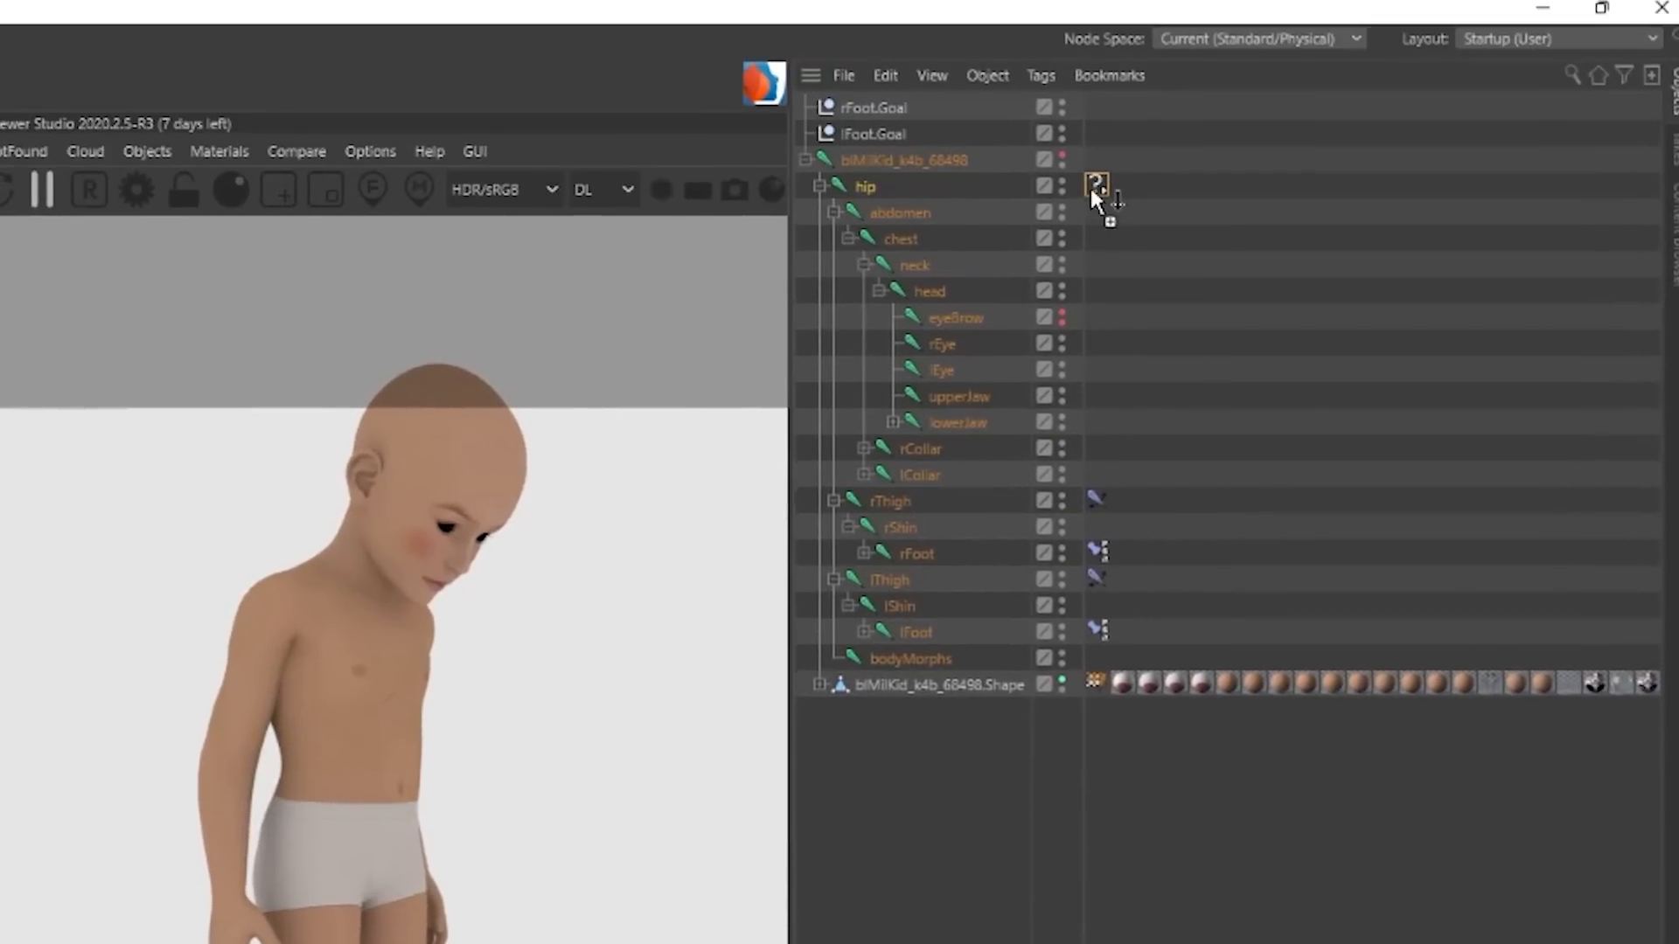
pyautogui.moveTo(1088, 183); pyautogui.dragTo(1093, 188)
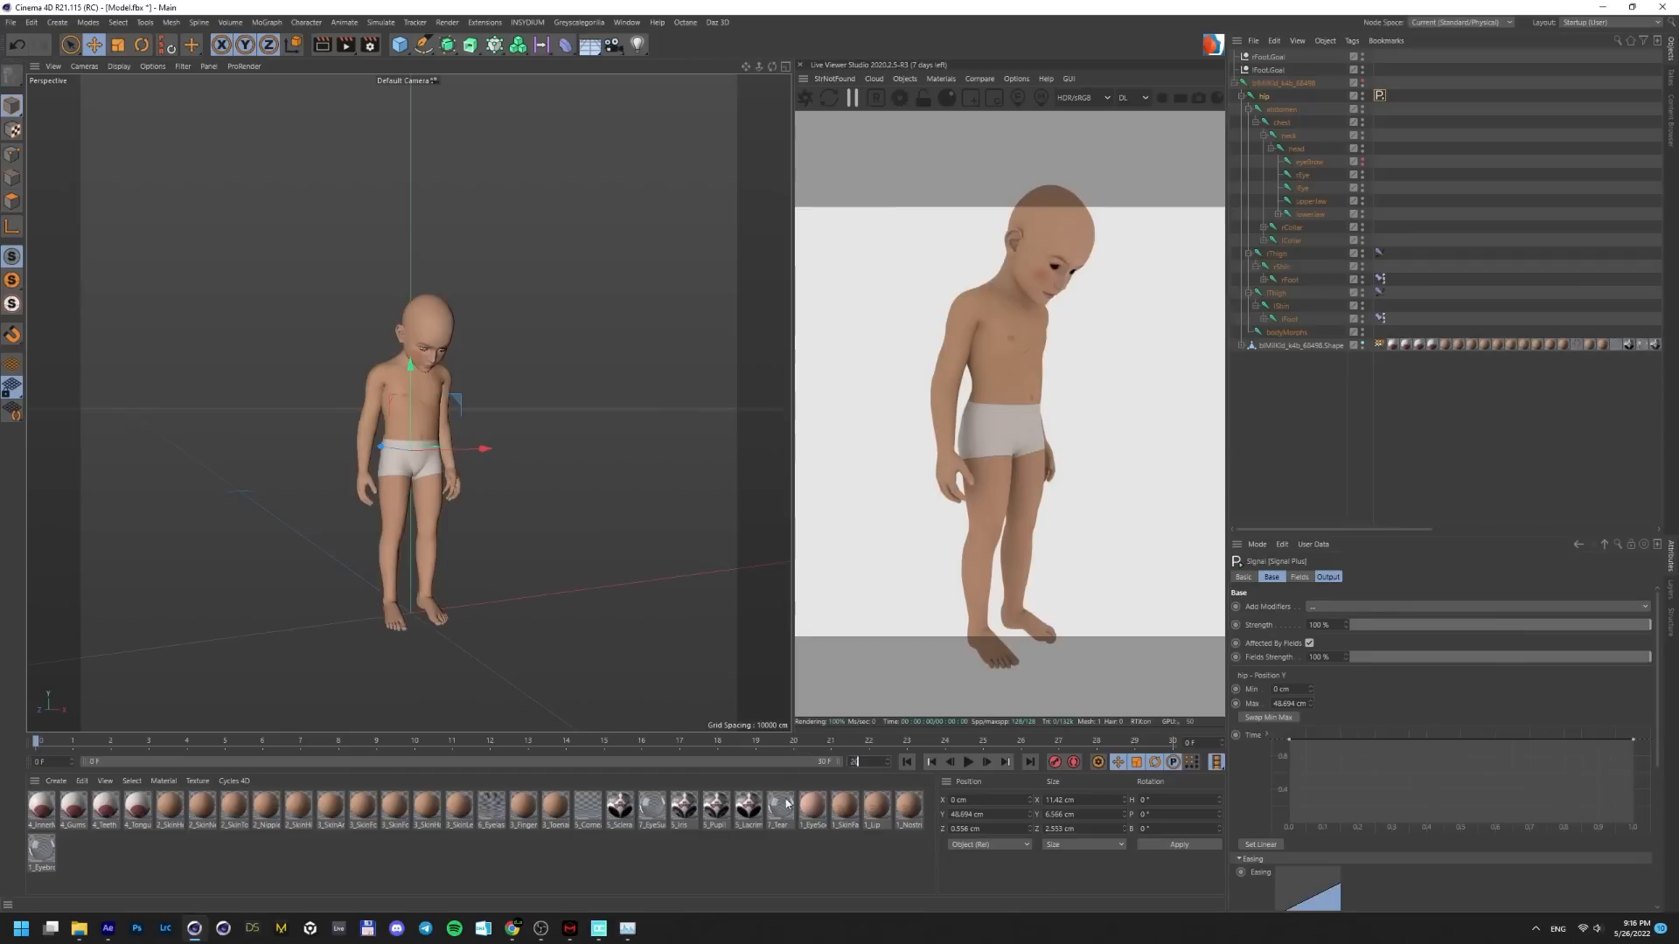
# Extend the timeline to 300 F and stretch the preview range to its full length
pyautogui.hotkey('ctrl', 'd')
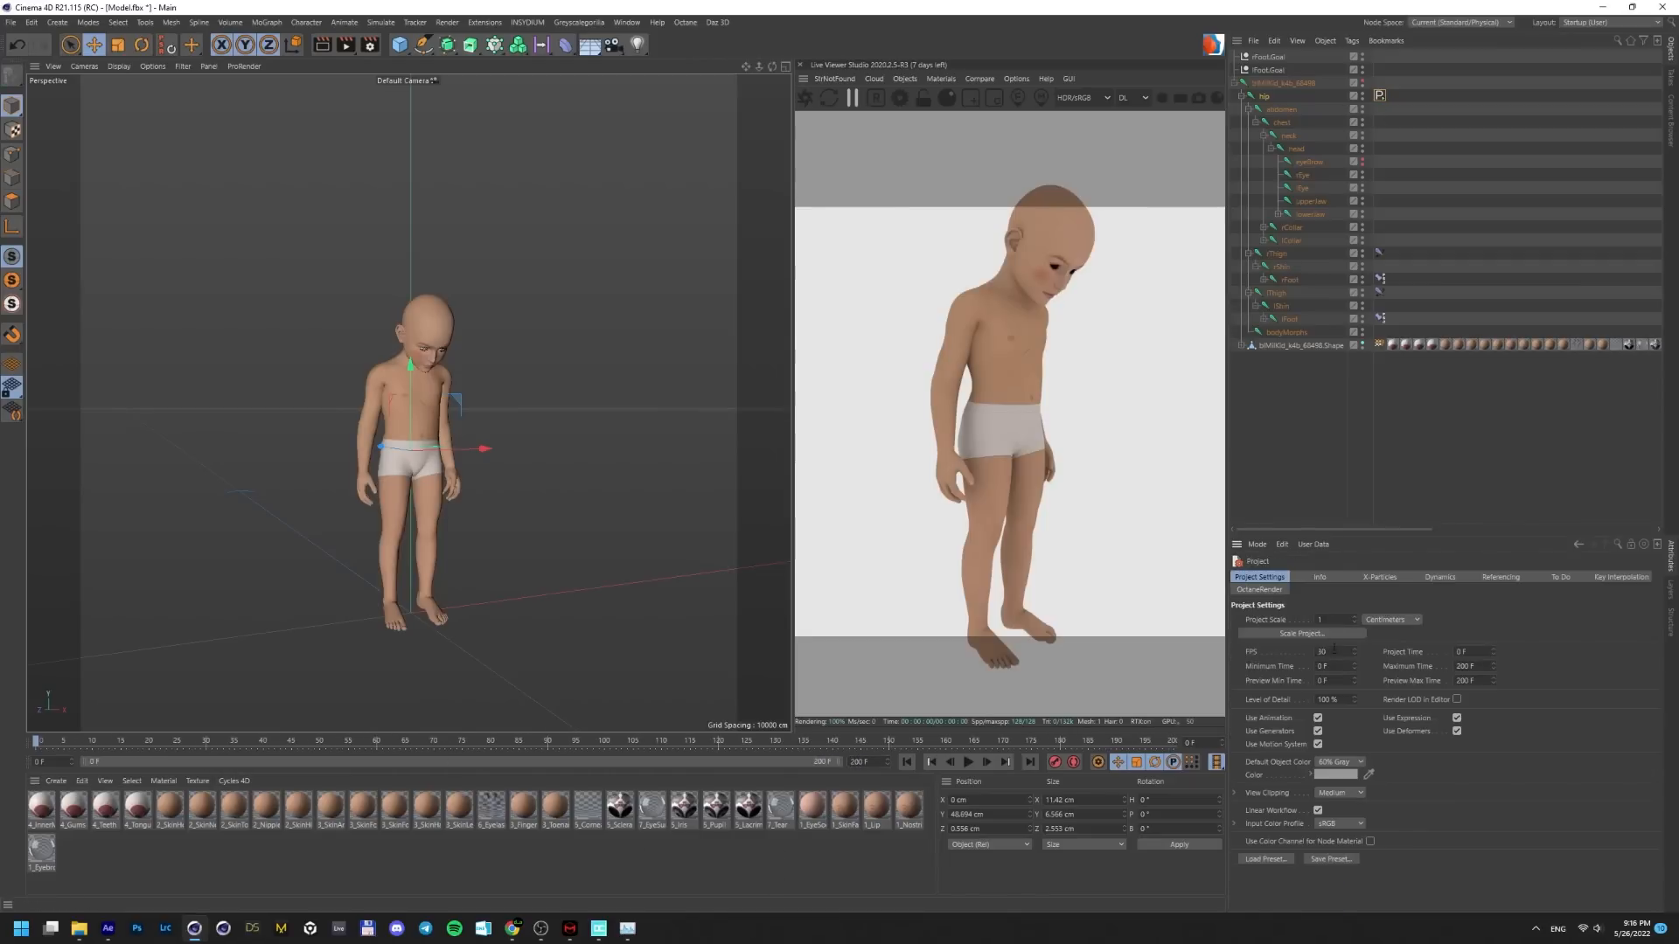
pyautogui.press('Return')
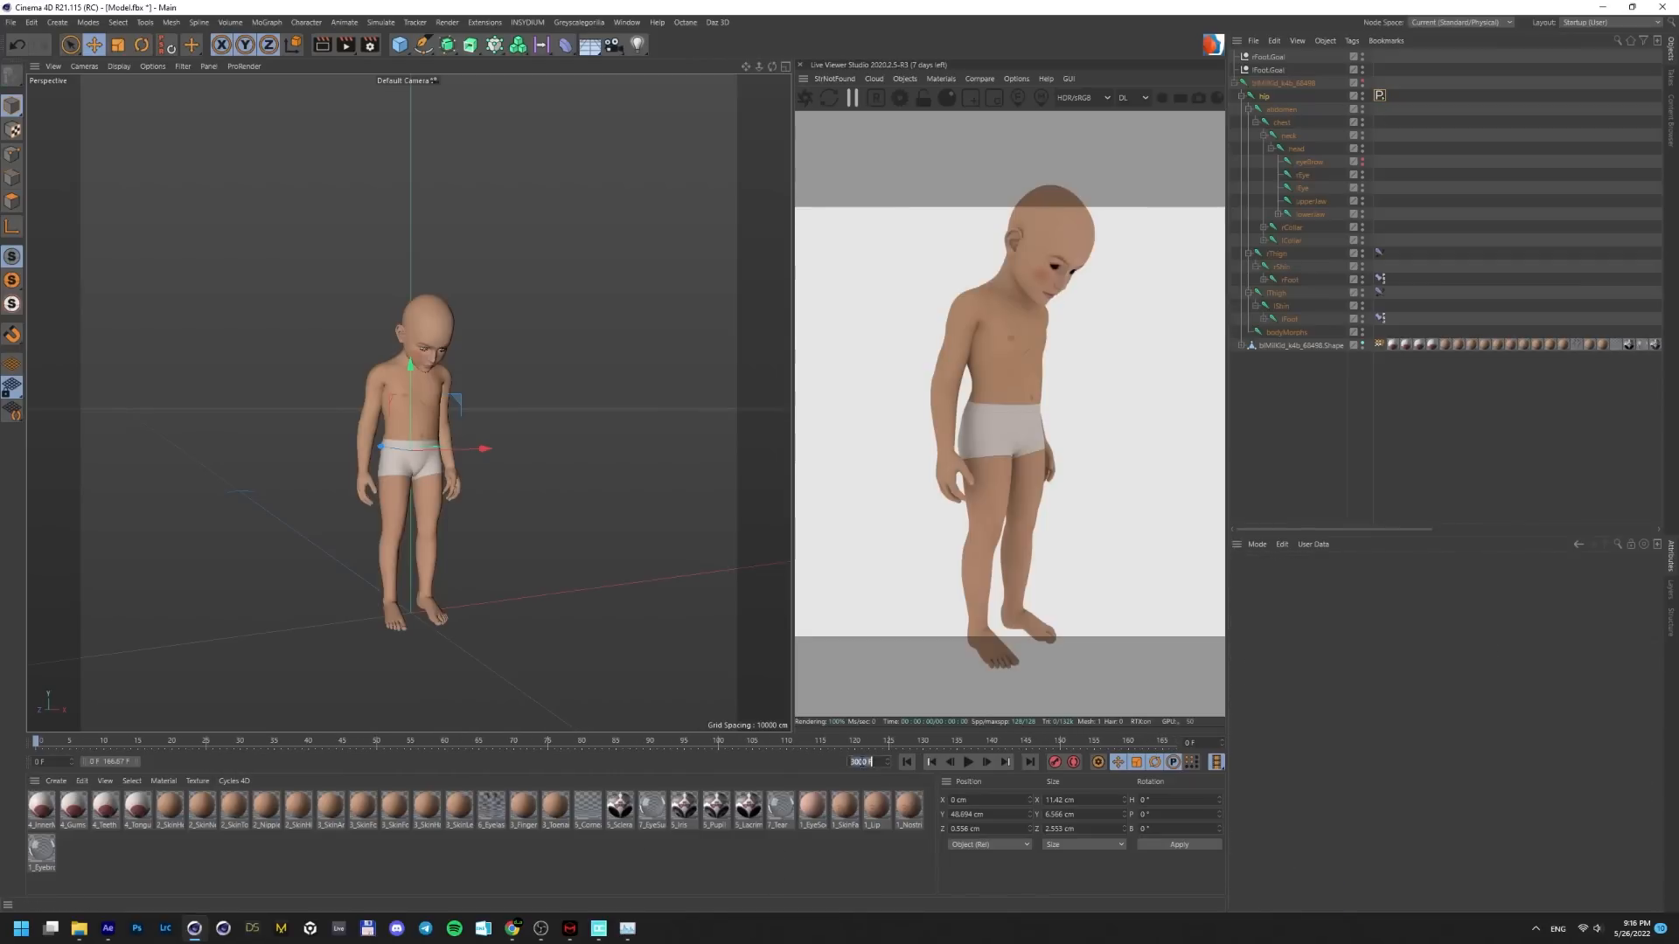
pyautogui.moveTo(510, 762); pyautogui.dragTo(840, 752)
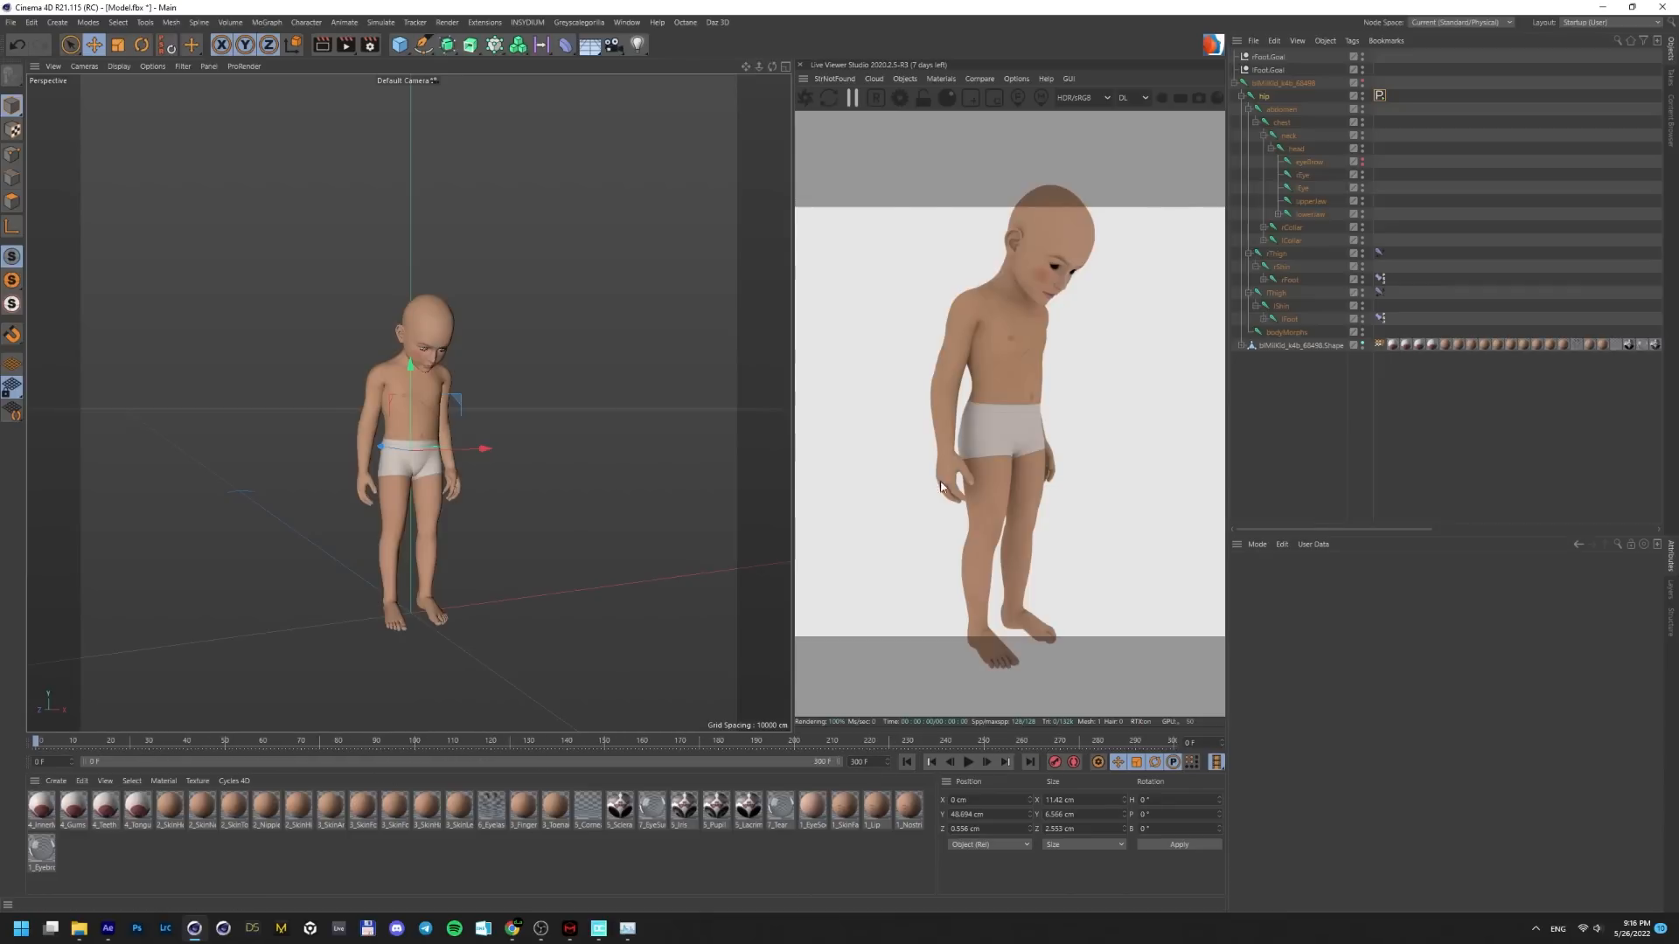
# Shape the hip signal's Time curve to start at 0, peak at the middle point and return to 0, and scrub the timeline to preview it
pyautogui.click(1382, 95)
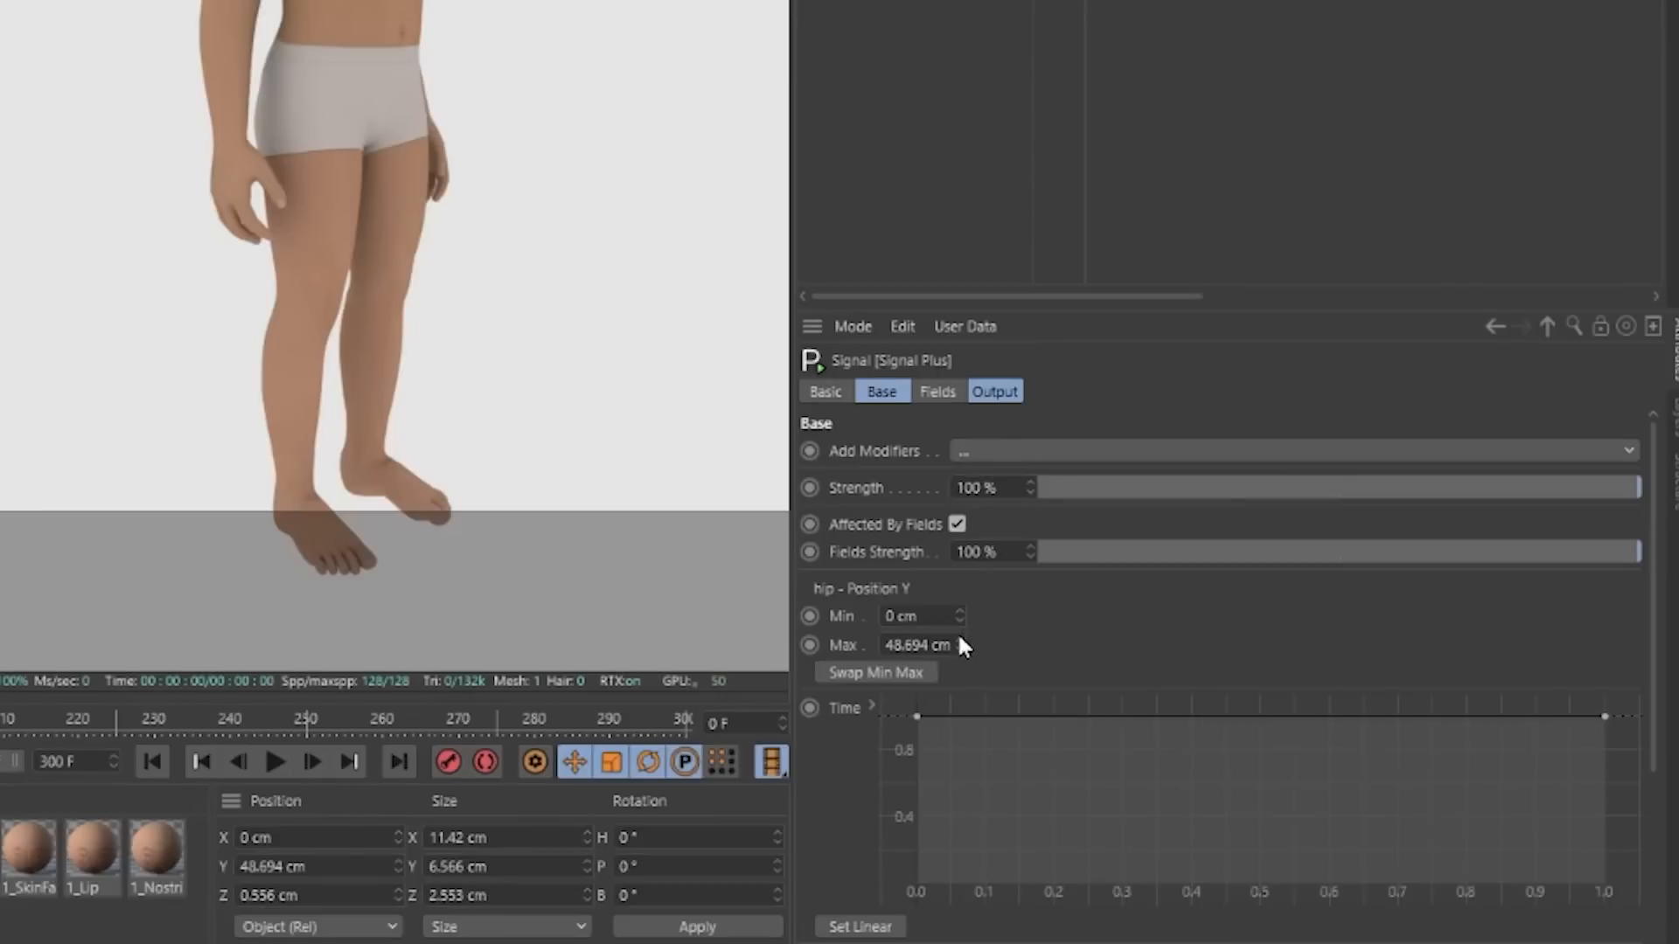
pyautogui.rightClick(1064, 776)
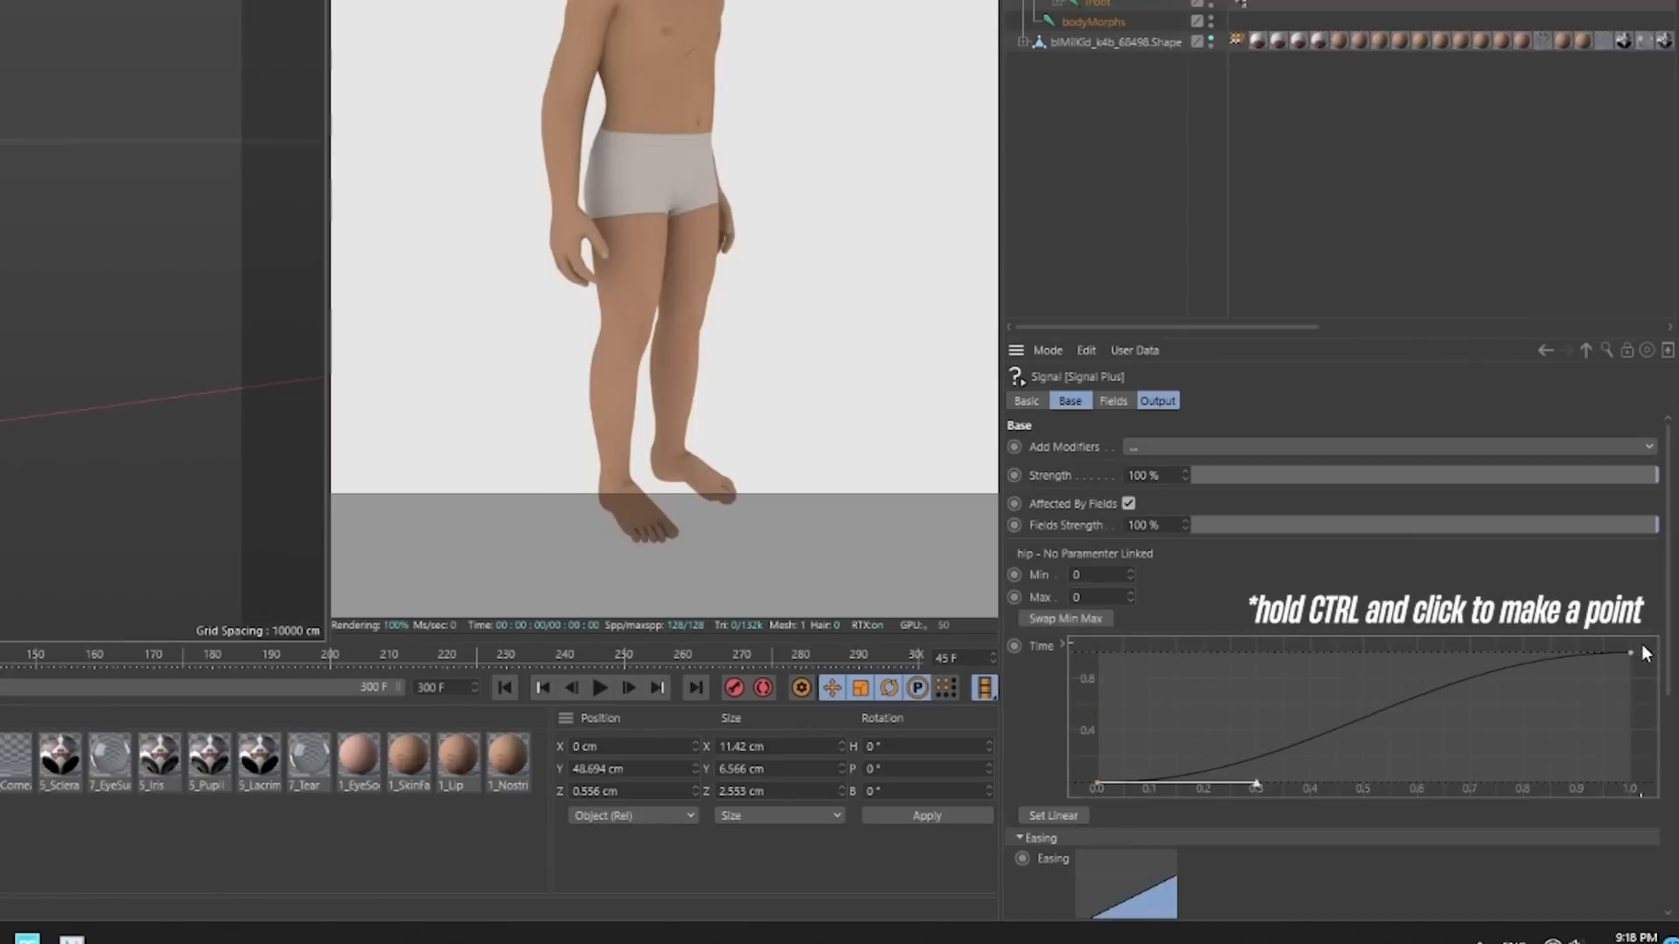
pyautogui.moveTo(1362, 784); pyautogui.dragTo(1364, 660)
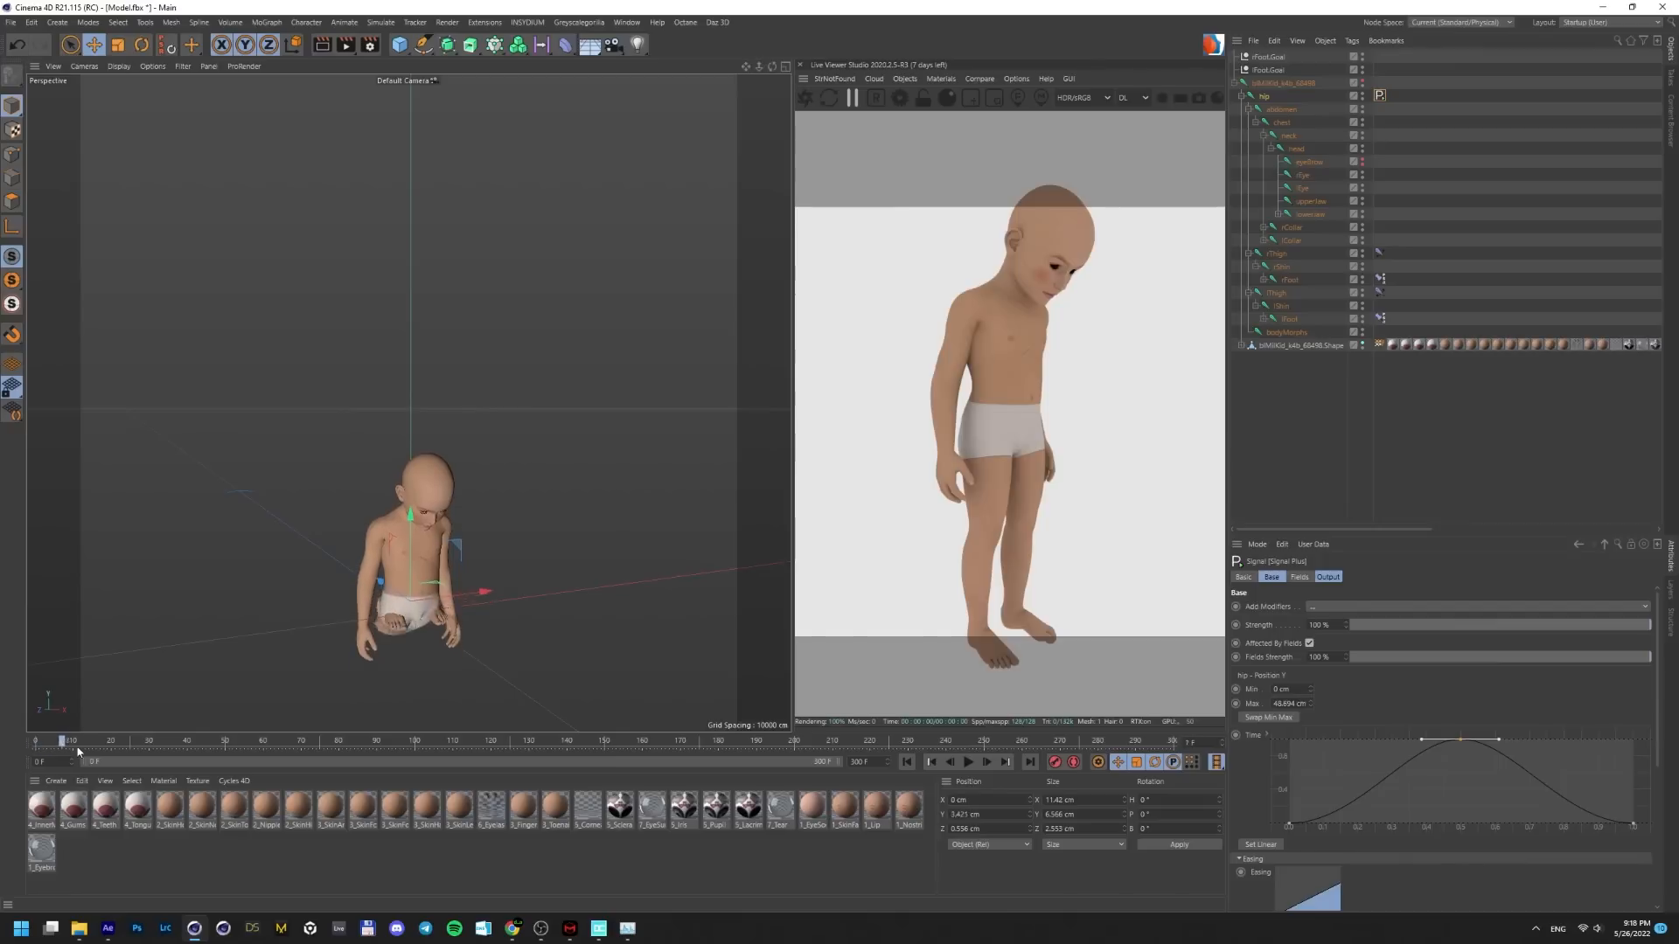
pyautogui.moveTo(76, 748); pyautogui.dragTo(267, 773)
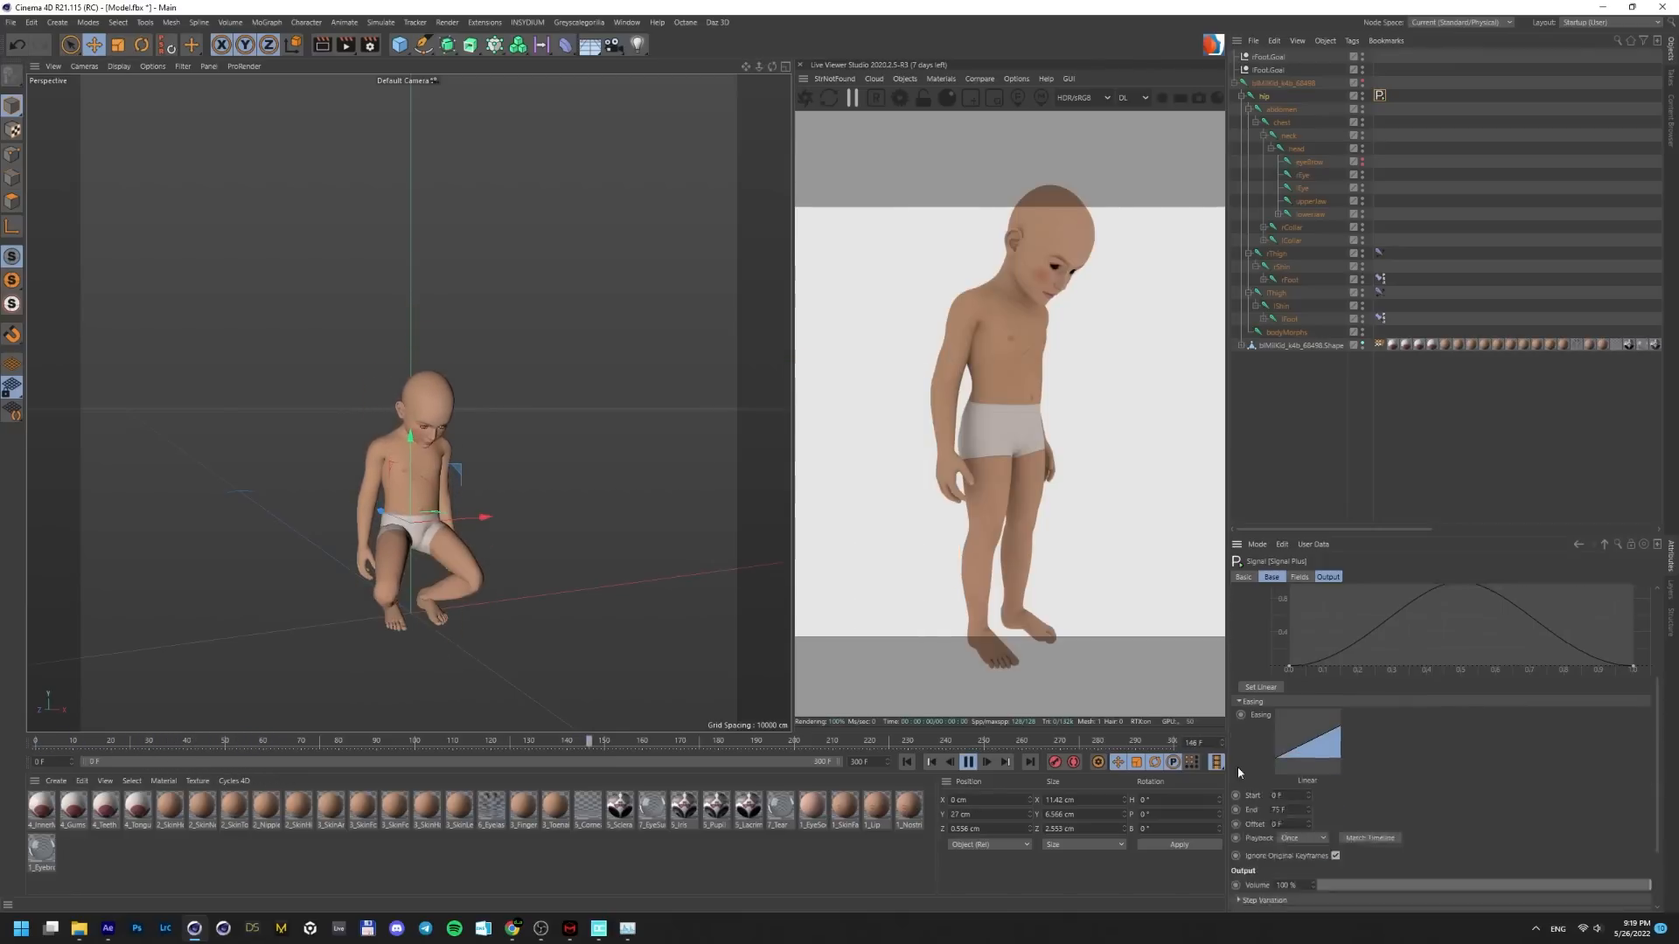
# Set the hip Position Y signal's Playback to Loop and its End to 15 F
pyautogui.scroll(-2, 1282, 785)
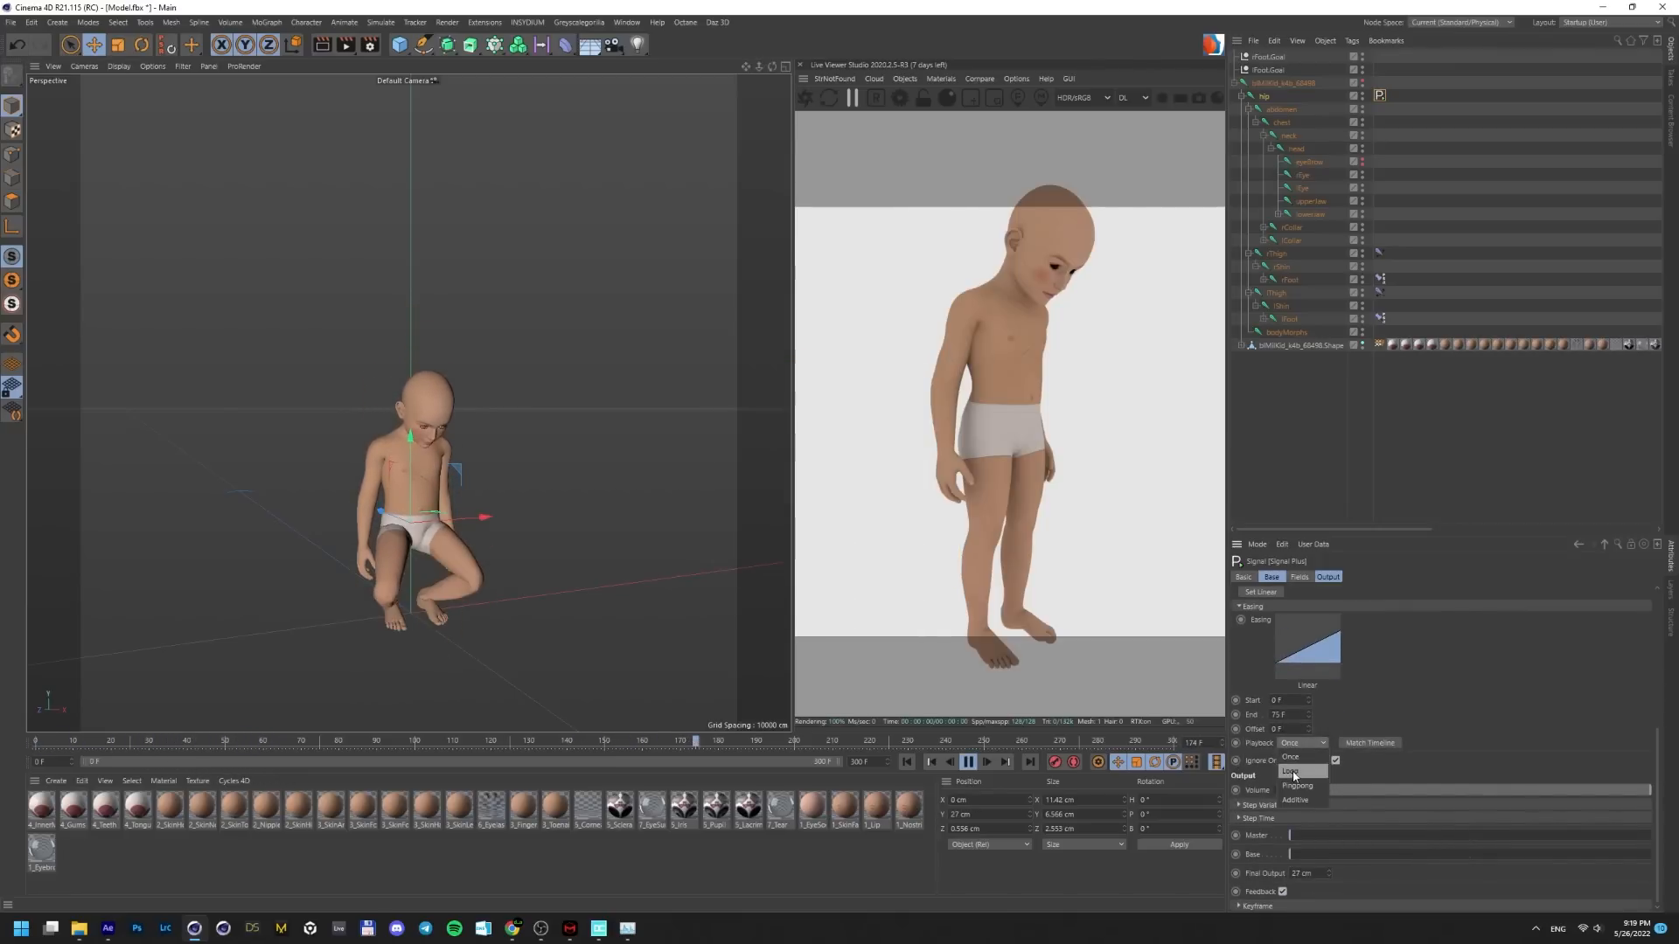
pyautogui.click(1294, 773)
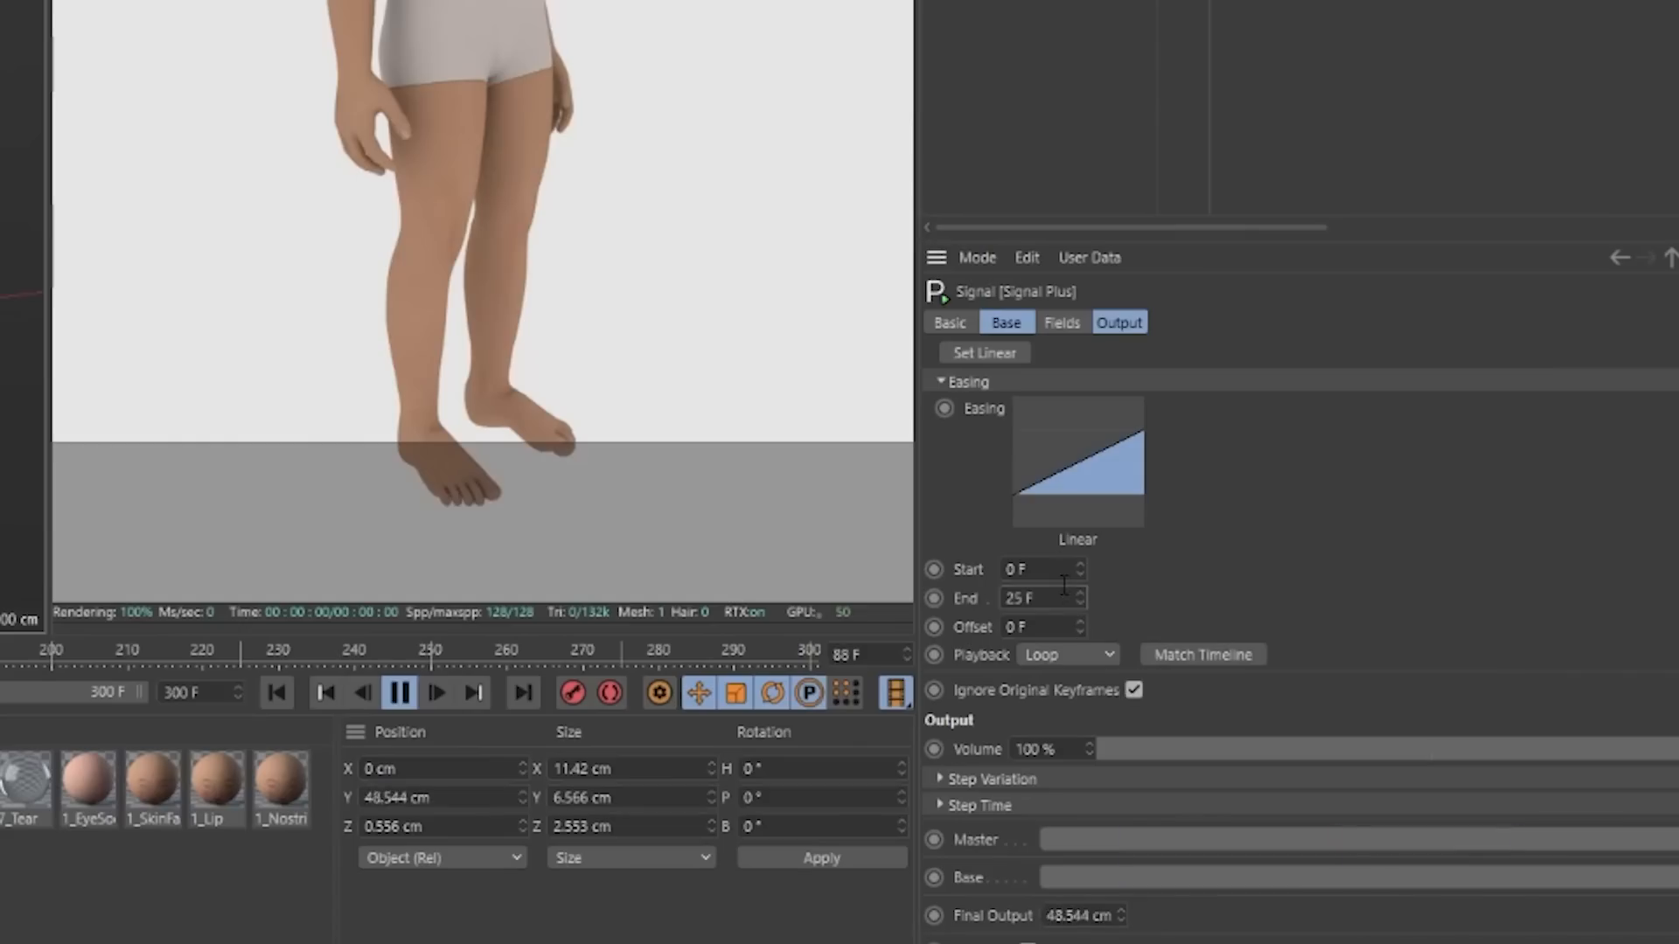
pyautogui.moveTo(1053, 599); pyautogui.dragTo(858, 564)
pyautogui.write('12')
pyautogui.press('Return')
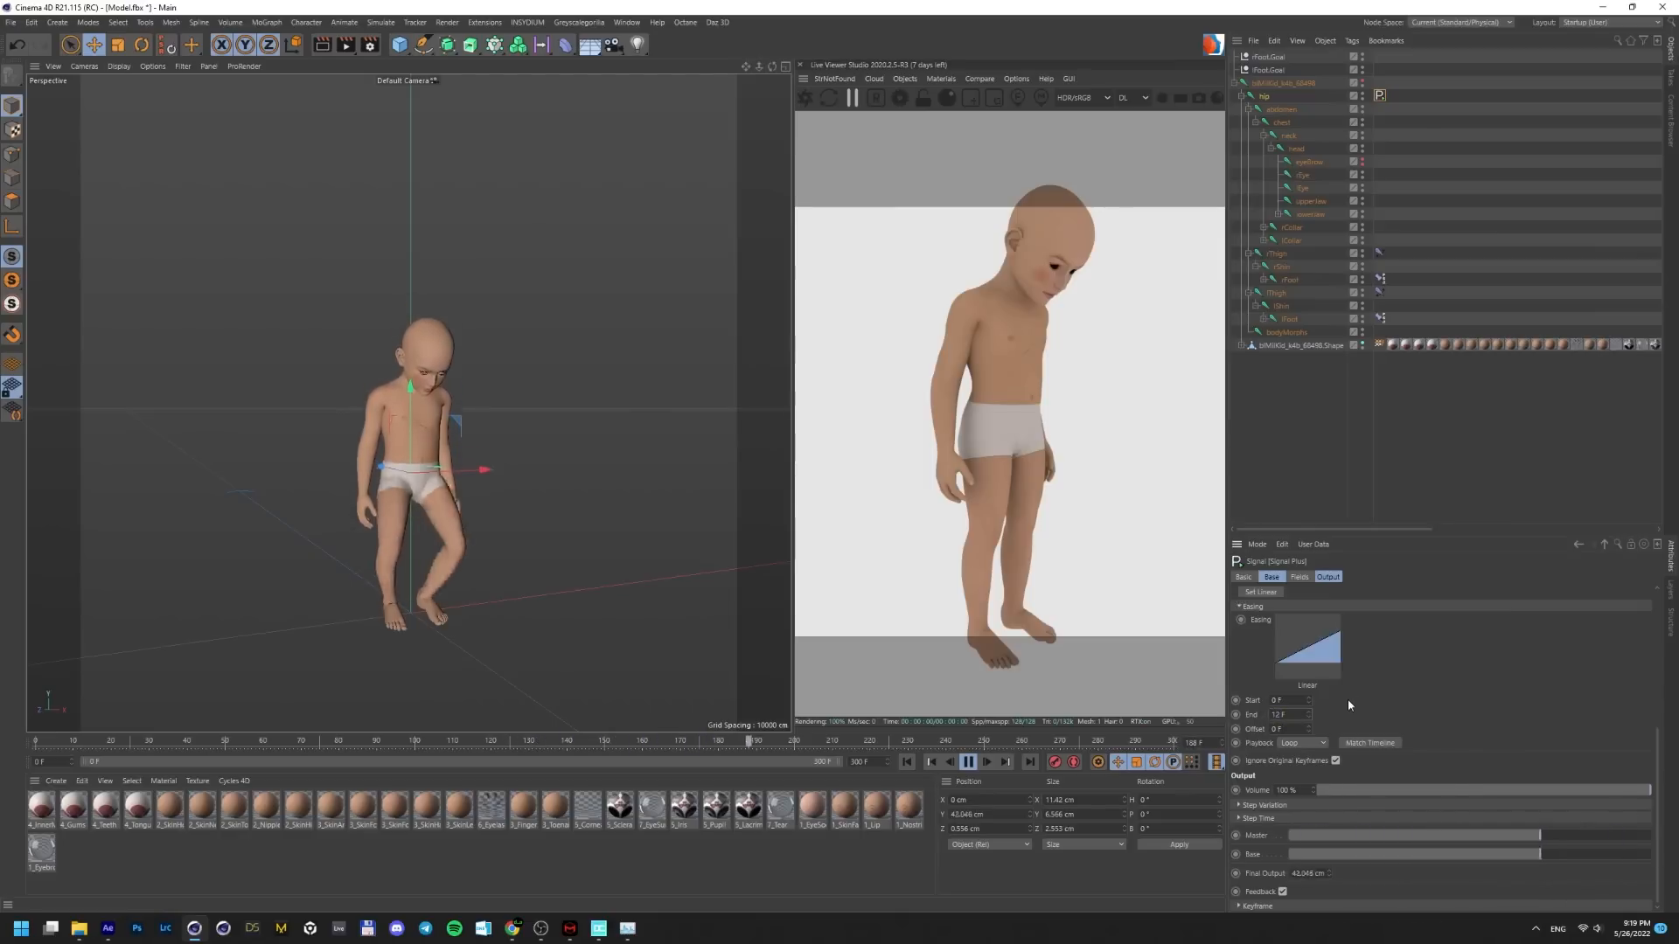
pyautogui.press('Up')
pyautogui.press('Up')
pyautogui.press('Up')
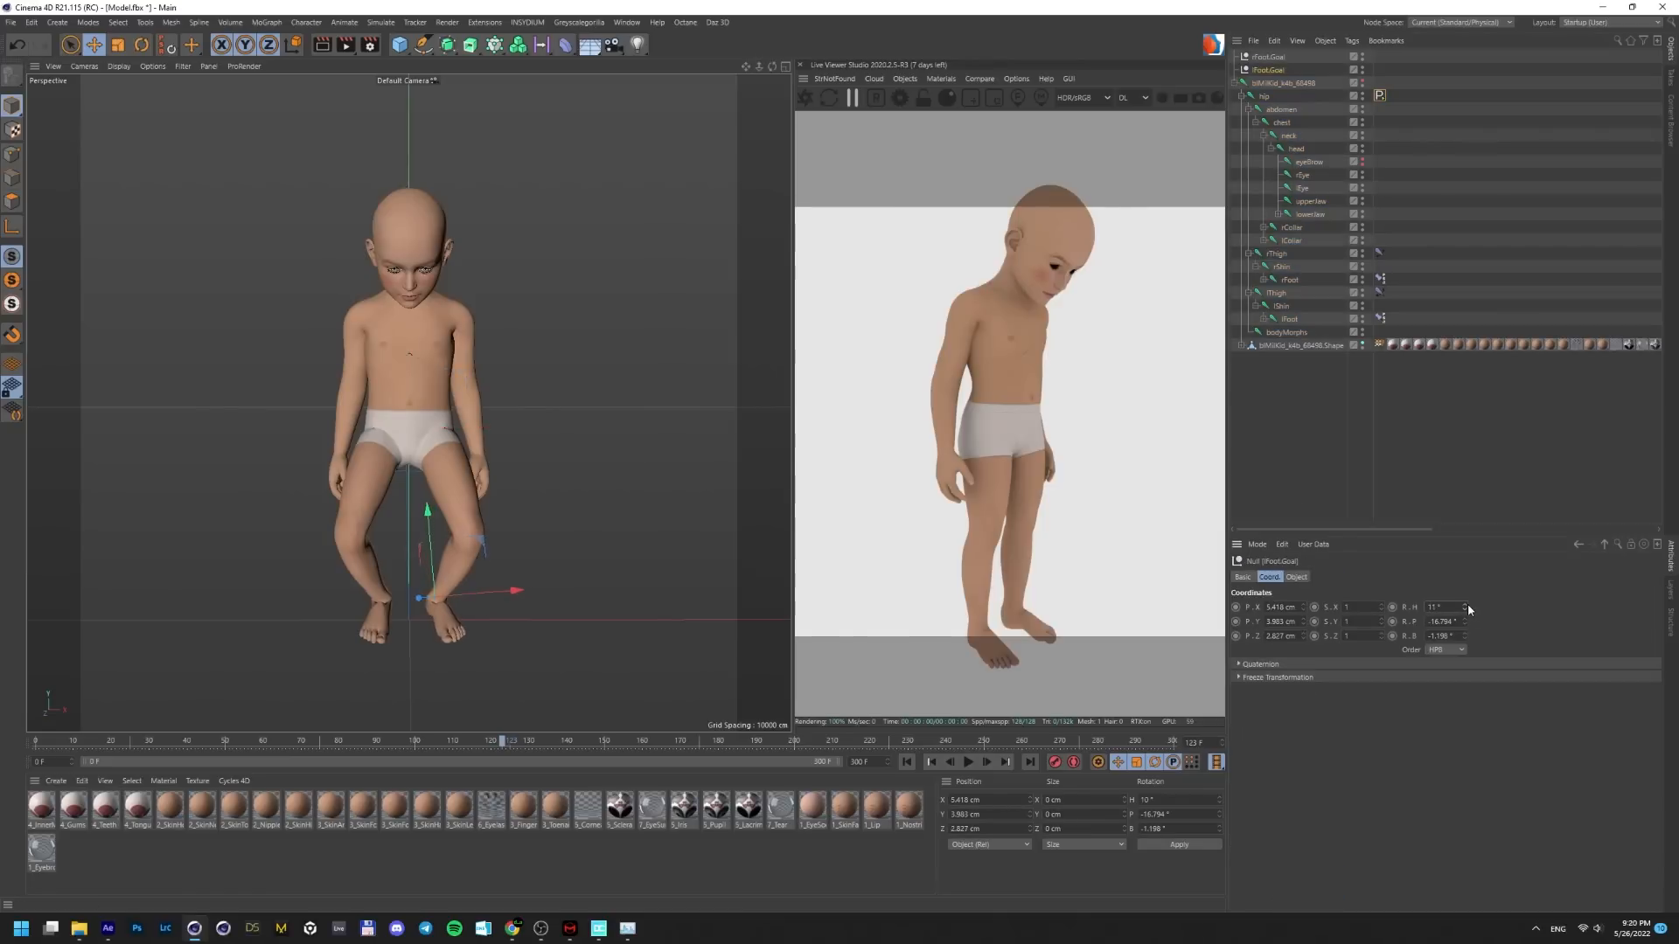
# Duplicate the hip's Signal tag and link the copy to Position Z with Min 2 cm and Max -2 cm
pyautogui.moveTo(501, 743); pyautogui.dragTo(228, 753)
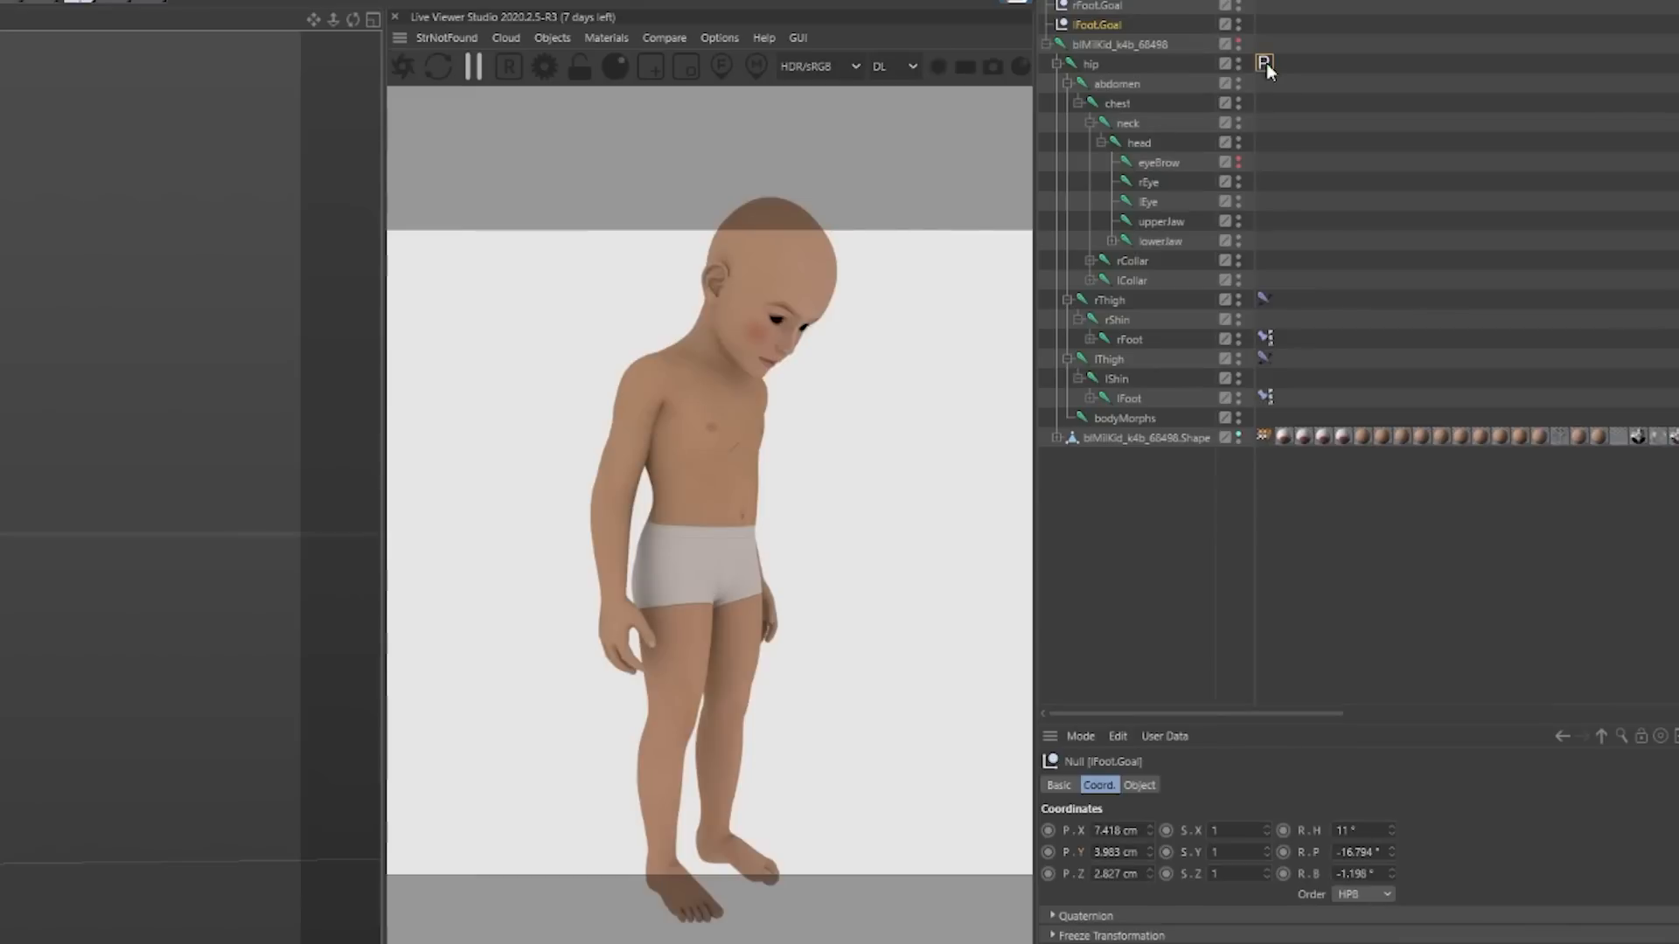
pyautogui.keyDown('ctrl'); pyautogui.moveTo(1266, 63); pyautogui.dragTo(1283, 62); pyautogui.keyUp('ctrl')
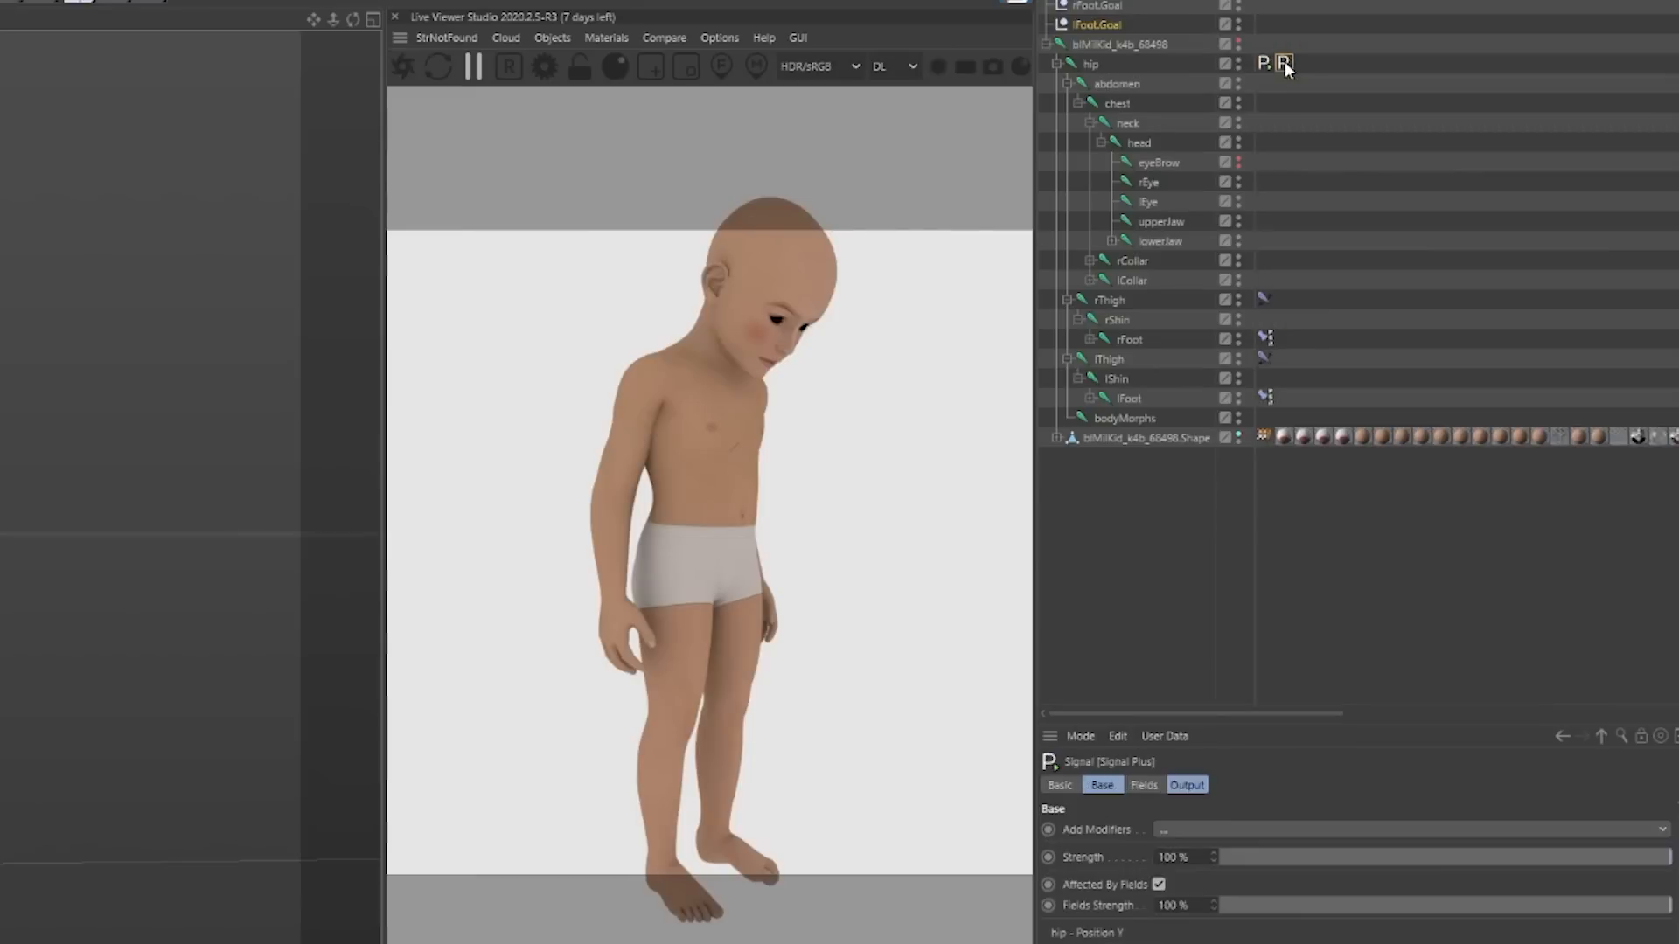
pyautogui.click(1098, 61)
pyautogui.click(1148, 826)
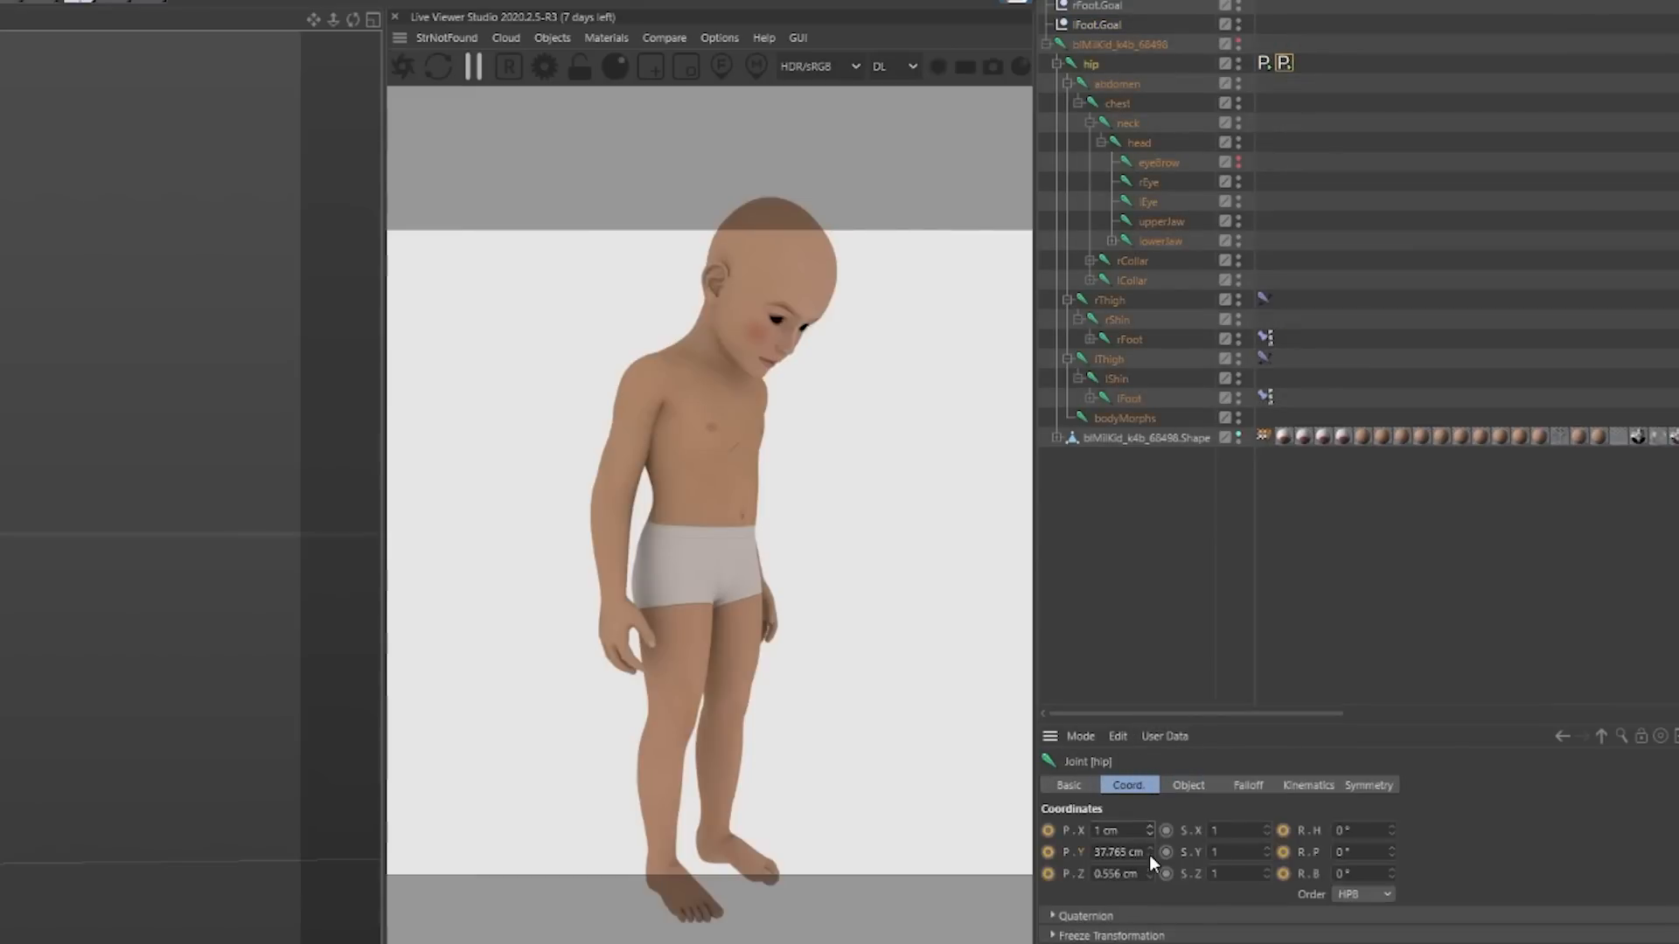
pyautogui.click(1286, 65)
pyautogui.click(1311, 687)
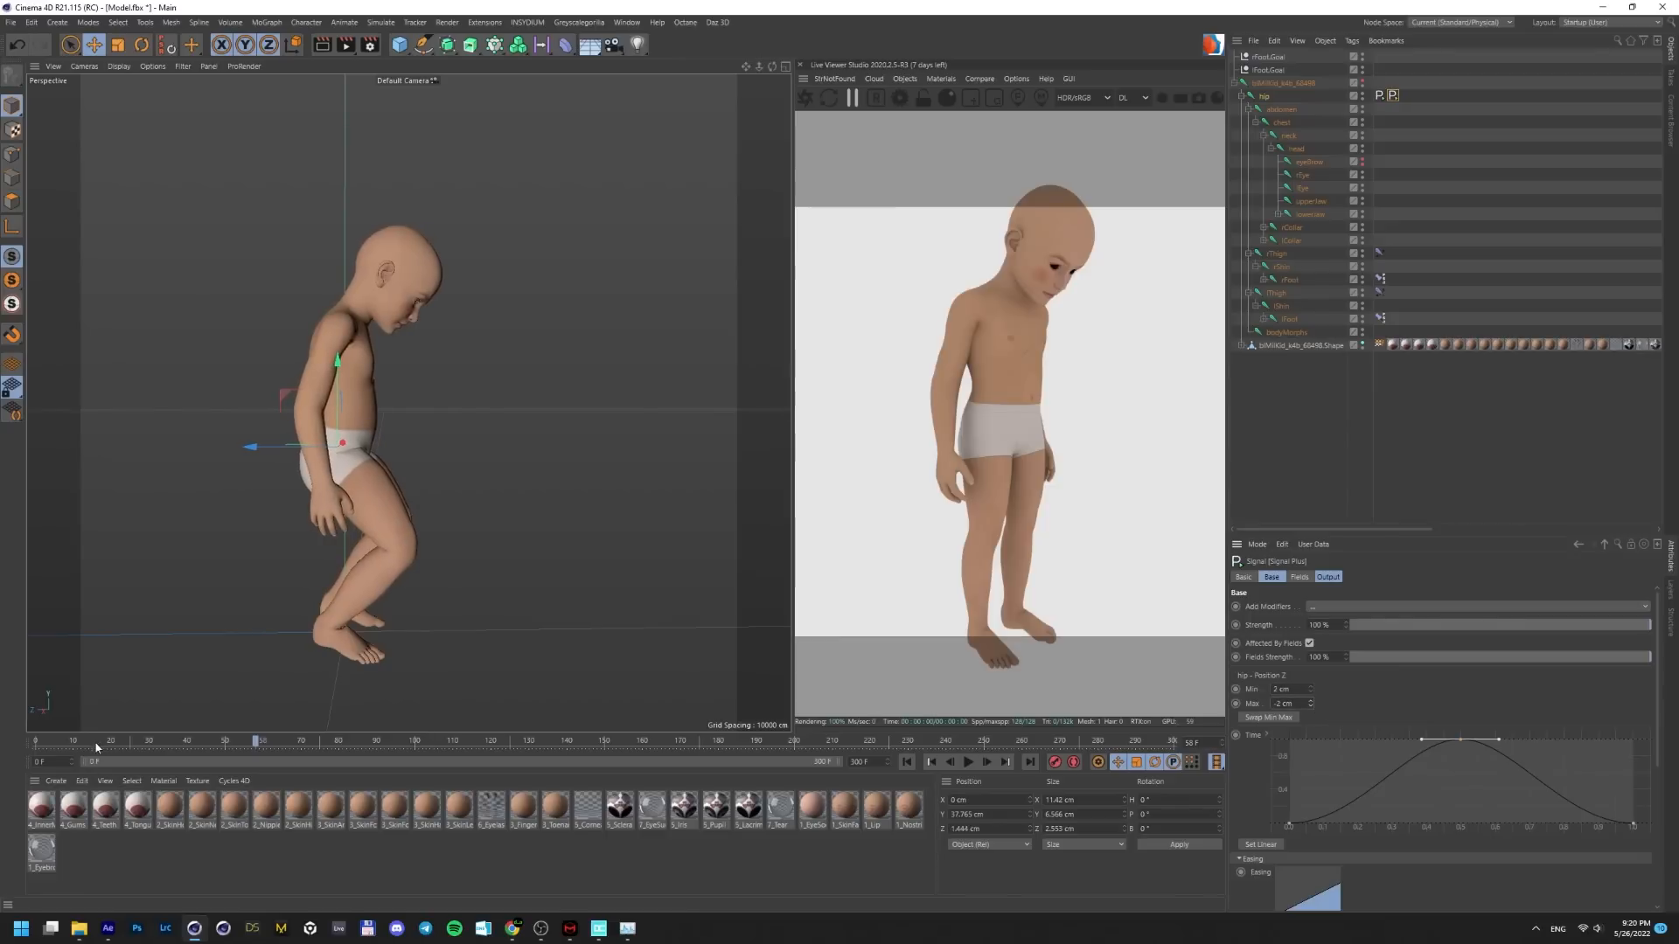
# Play back the hip motion and set the Position Z signal's Offset to -12 F
pyautogui.moveTo(97, 747); pyautogui.dragTo(177, 769)
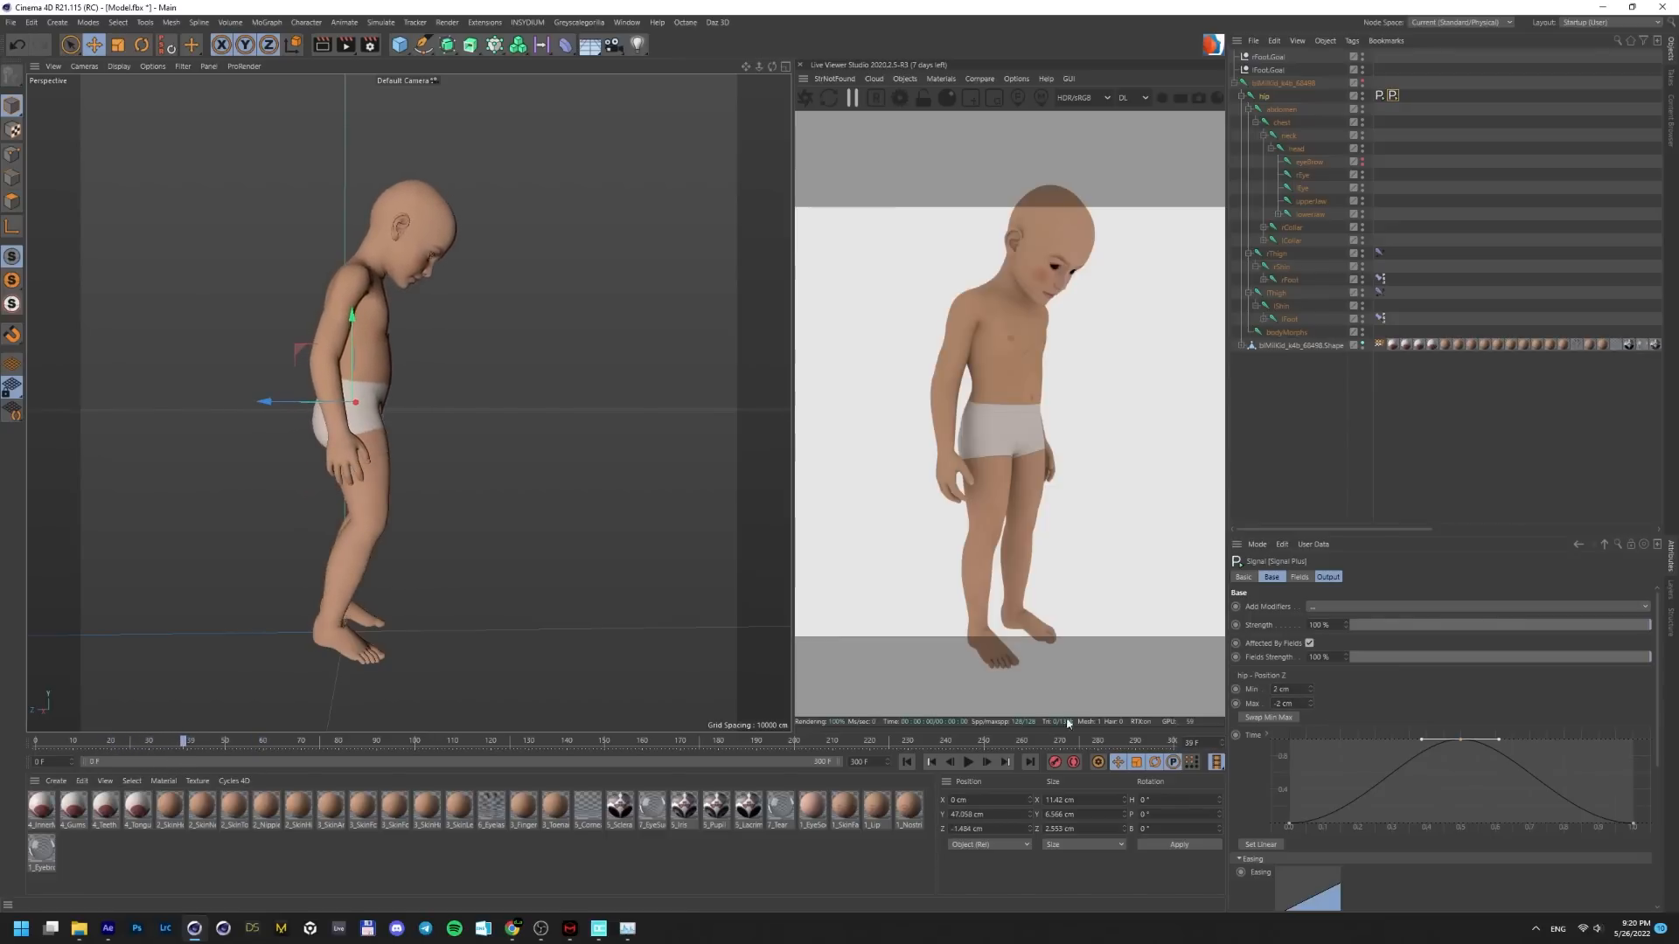
pyautogui.click(968, 763)
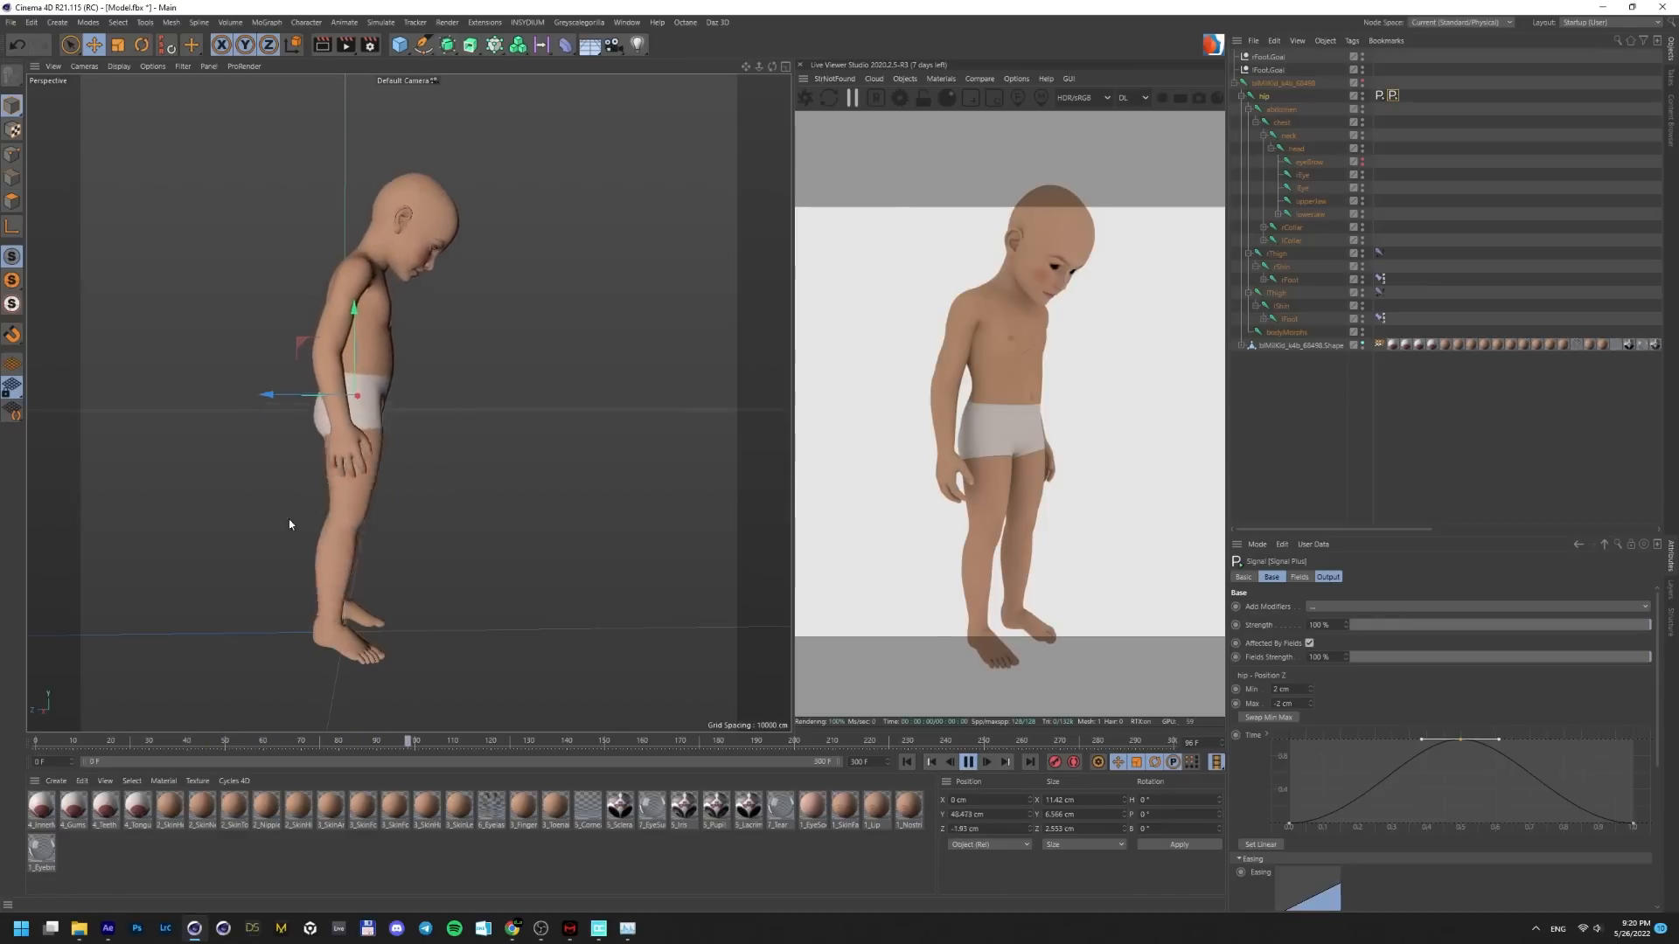
pyautogui.scroll(-5, 1254, 738)
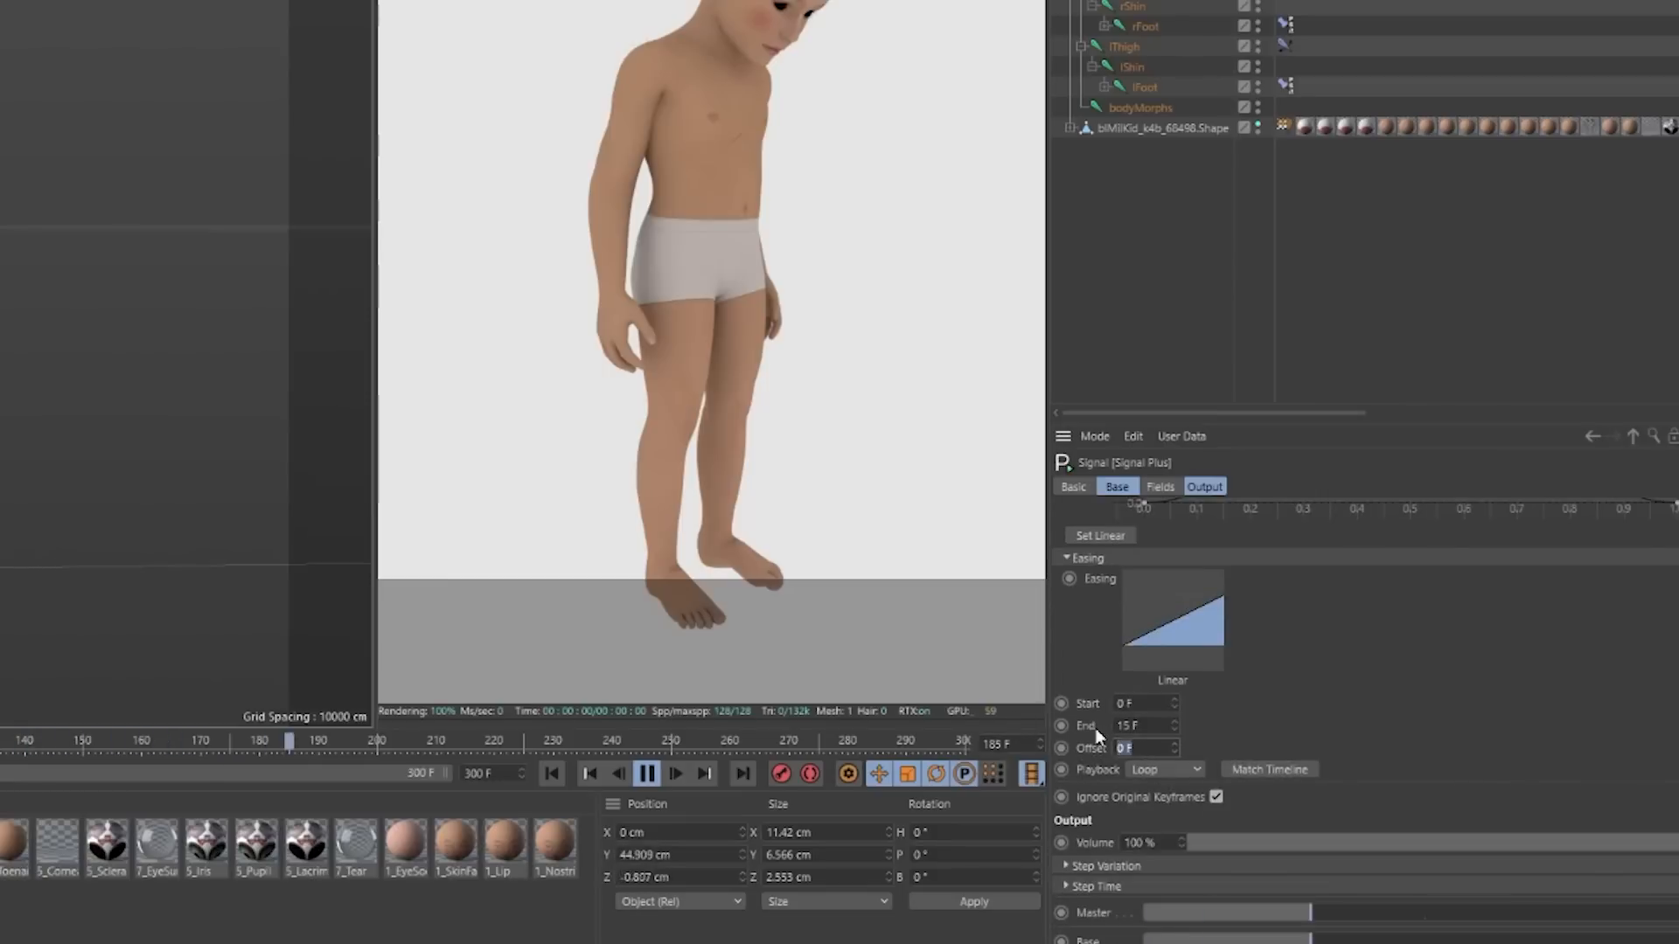
pyautogui.write('5')
pyautogui.press('Return')
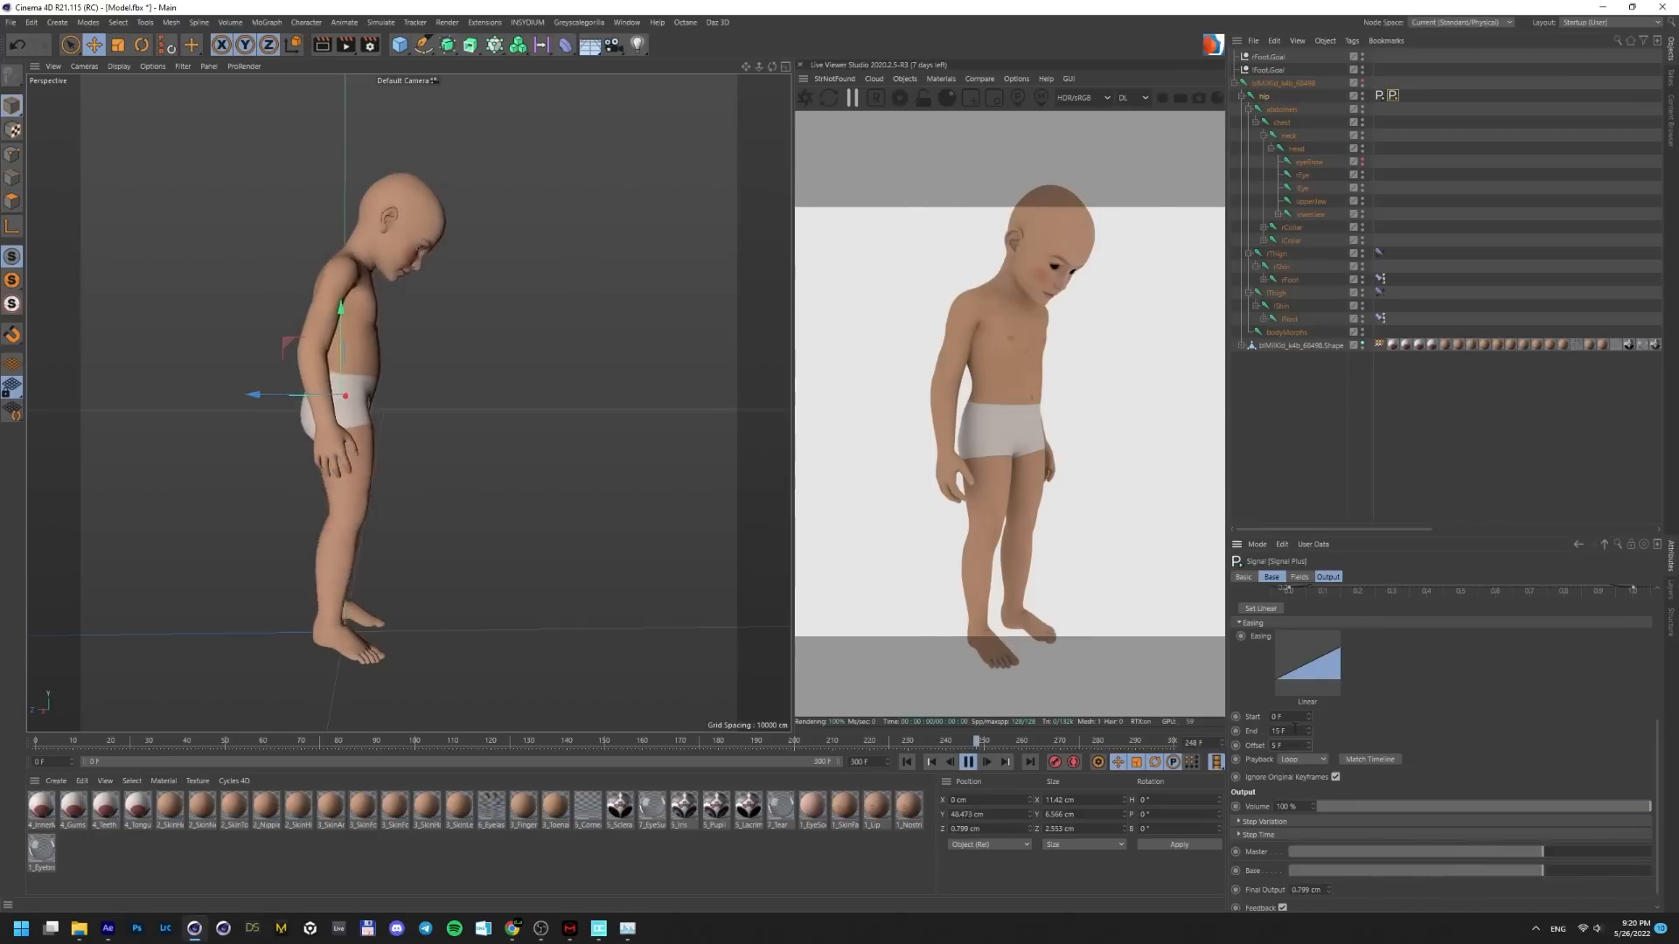
pyautogui.moveTo(1308, 747); pyautogui.dragTo(1308, 748)
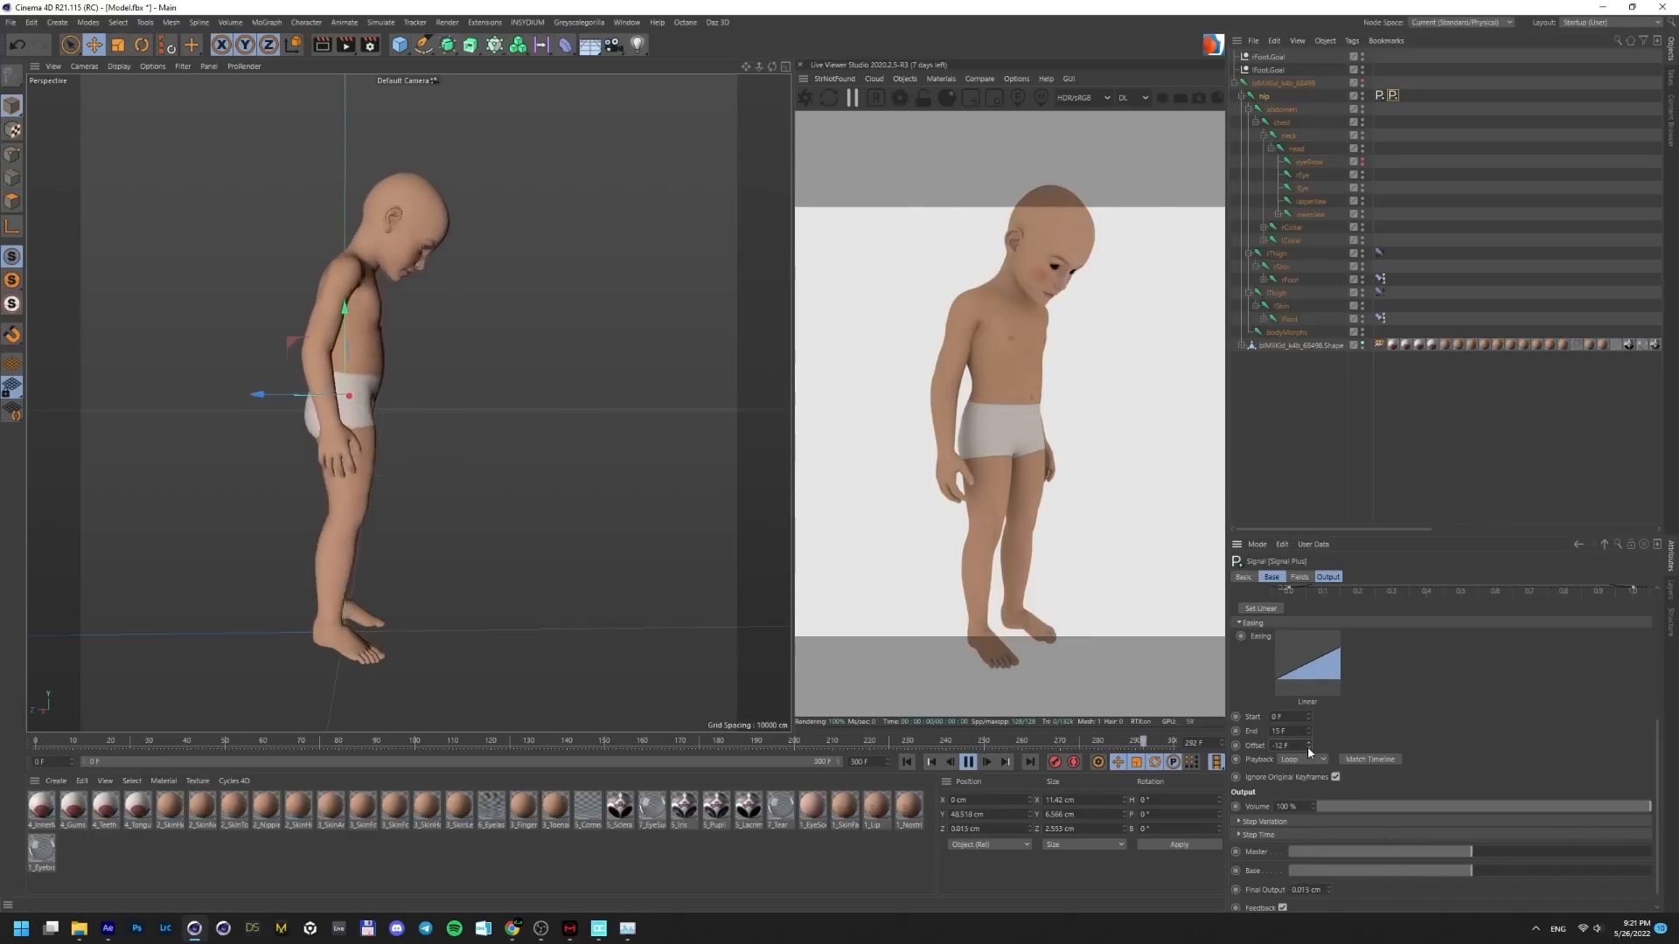
# Duplicate the hip's Position Z Signal tag and link the copy to the hip's pitch rotation (R.P)
pyautogui.keyDown('ctrl'); pyautogui.moveTo(1394, 97); pyautogui.dragTo(1409, 98); pyautogui.keyUp('ctrl')
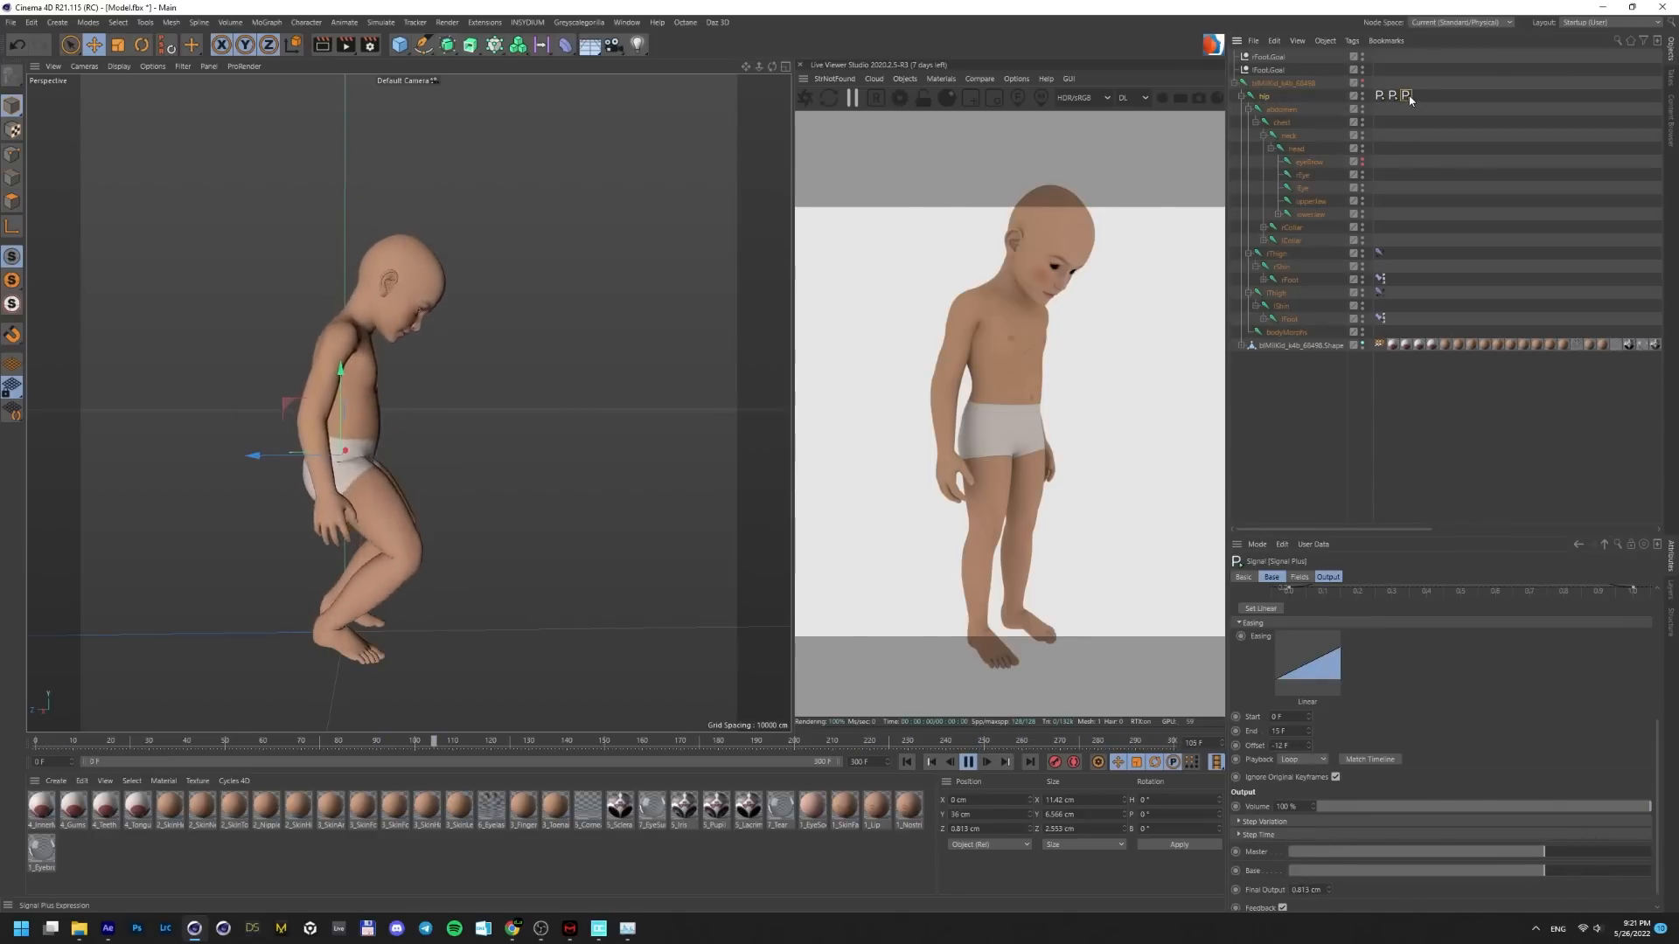
pyautogui.click(1266, 97)
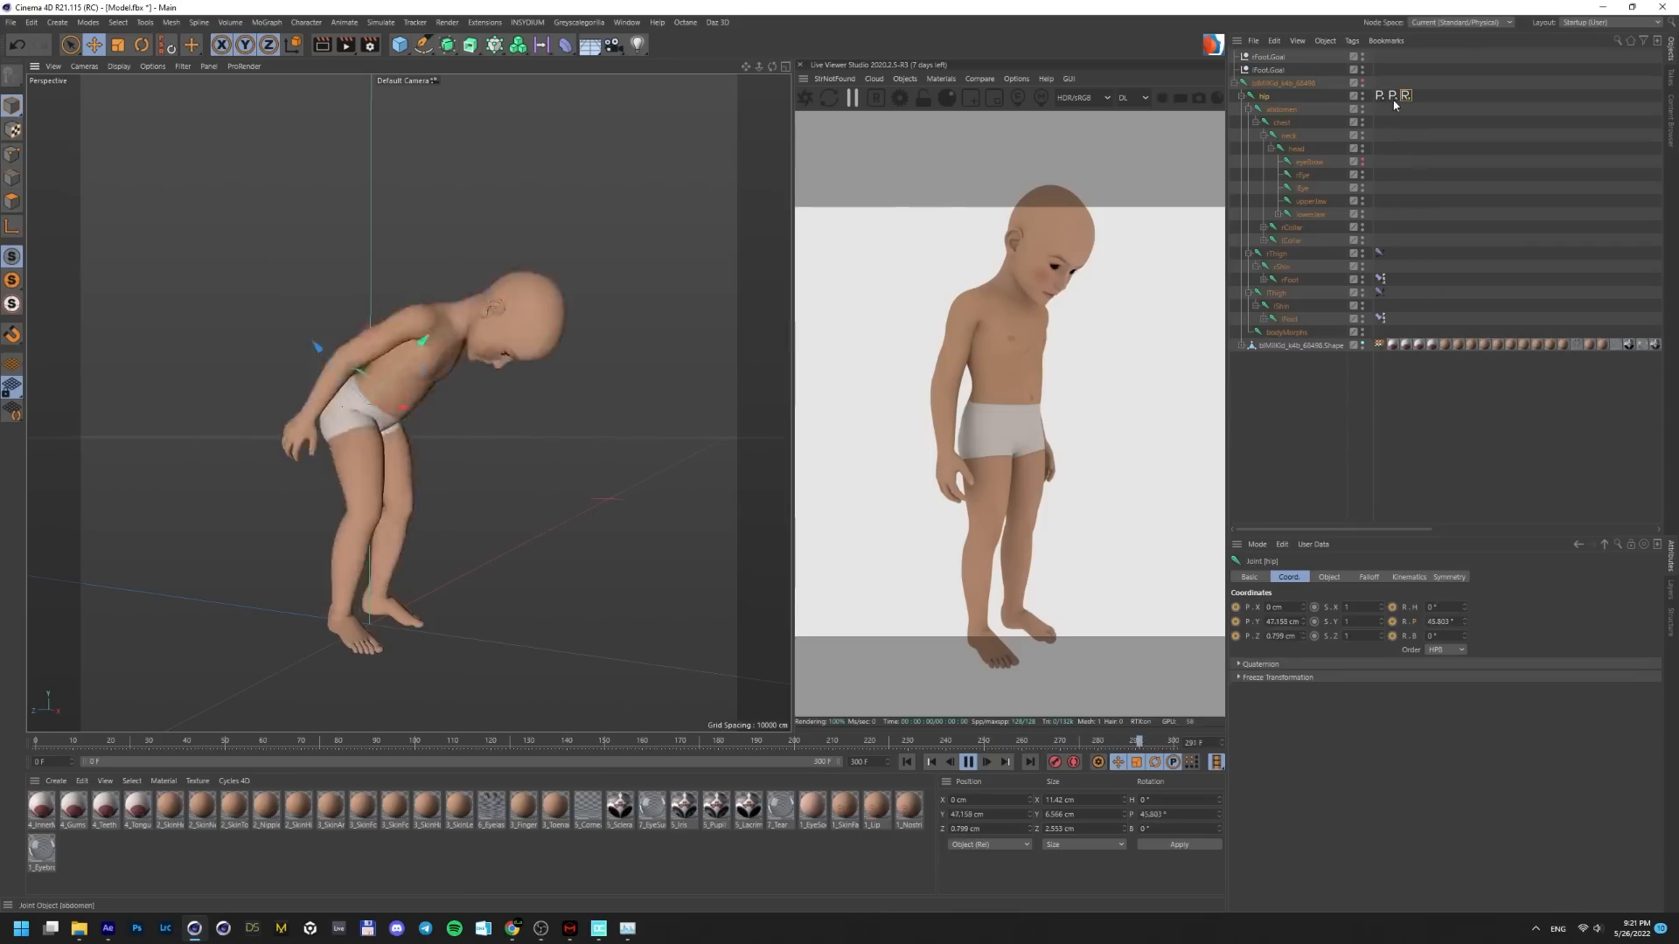
pyautogui.click(1405, 96)
# Reset the hip rotation signal's Min and Max to 0°
pyautogui.moveTo(1311, 689); pyautogui.dragTo(1312, 690)
pyautogui.doubleClick(1289, 690)
pyautogui.write('0')
pyautogui.press('Tab')
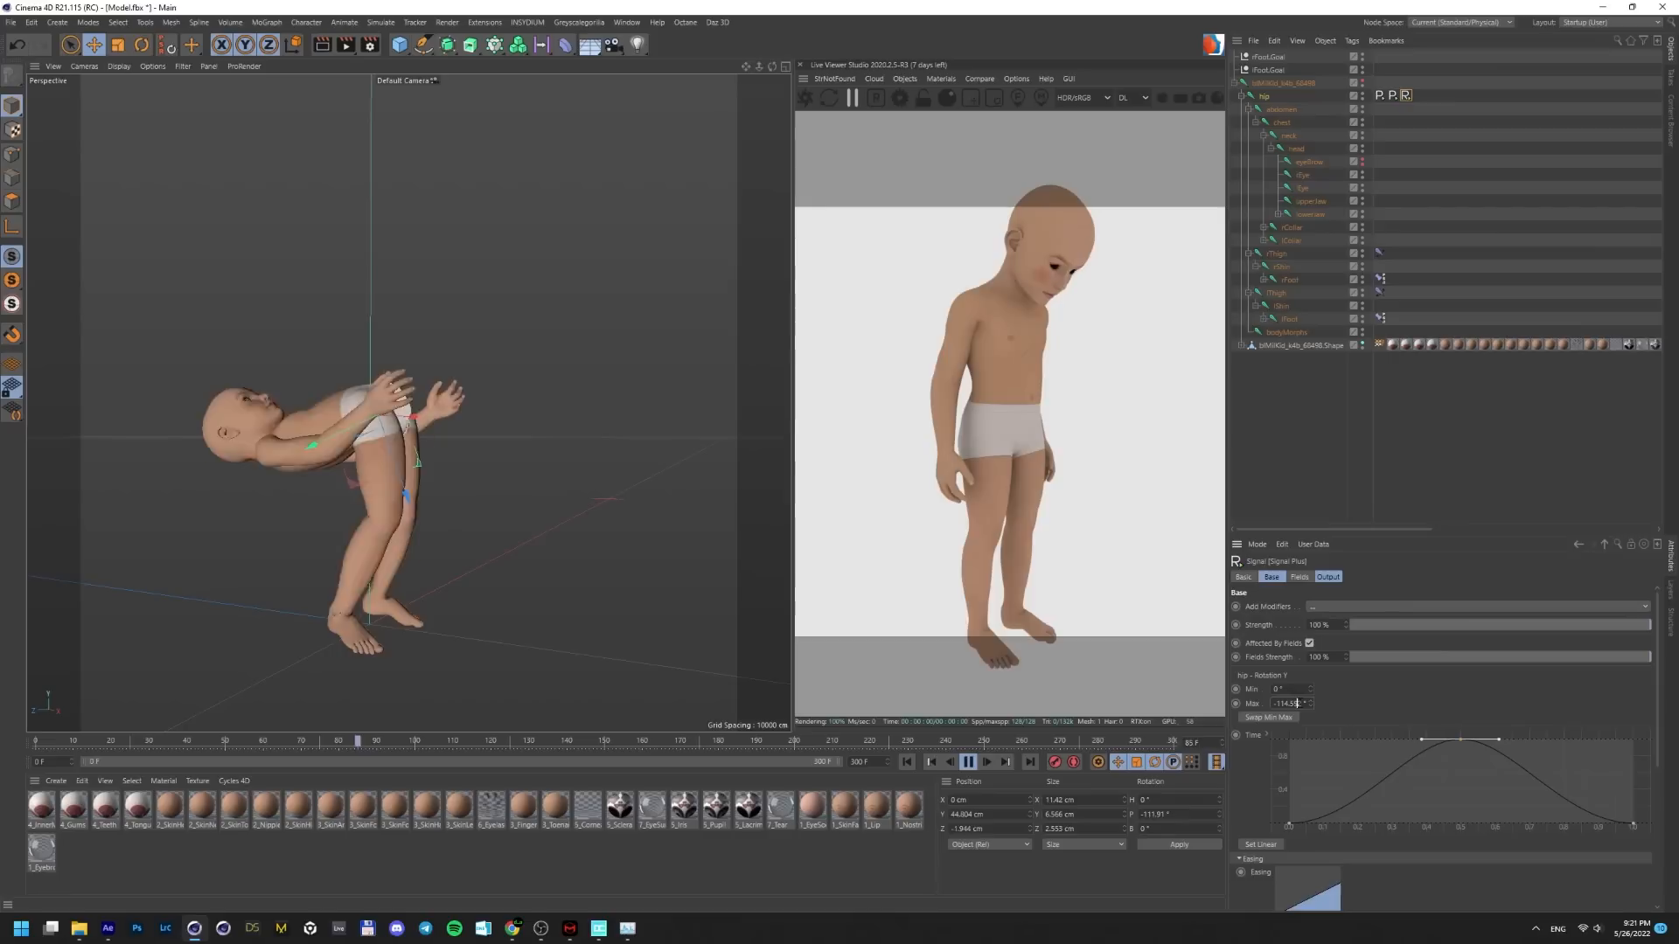
pyautogui.write('0')
pyautogui.press('Return')
# Set the hip rotation signal's Min to 25° and Max to -25°
pyautogui.doubleClick(1280, 690)
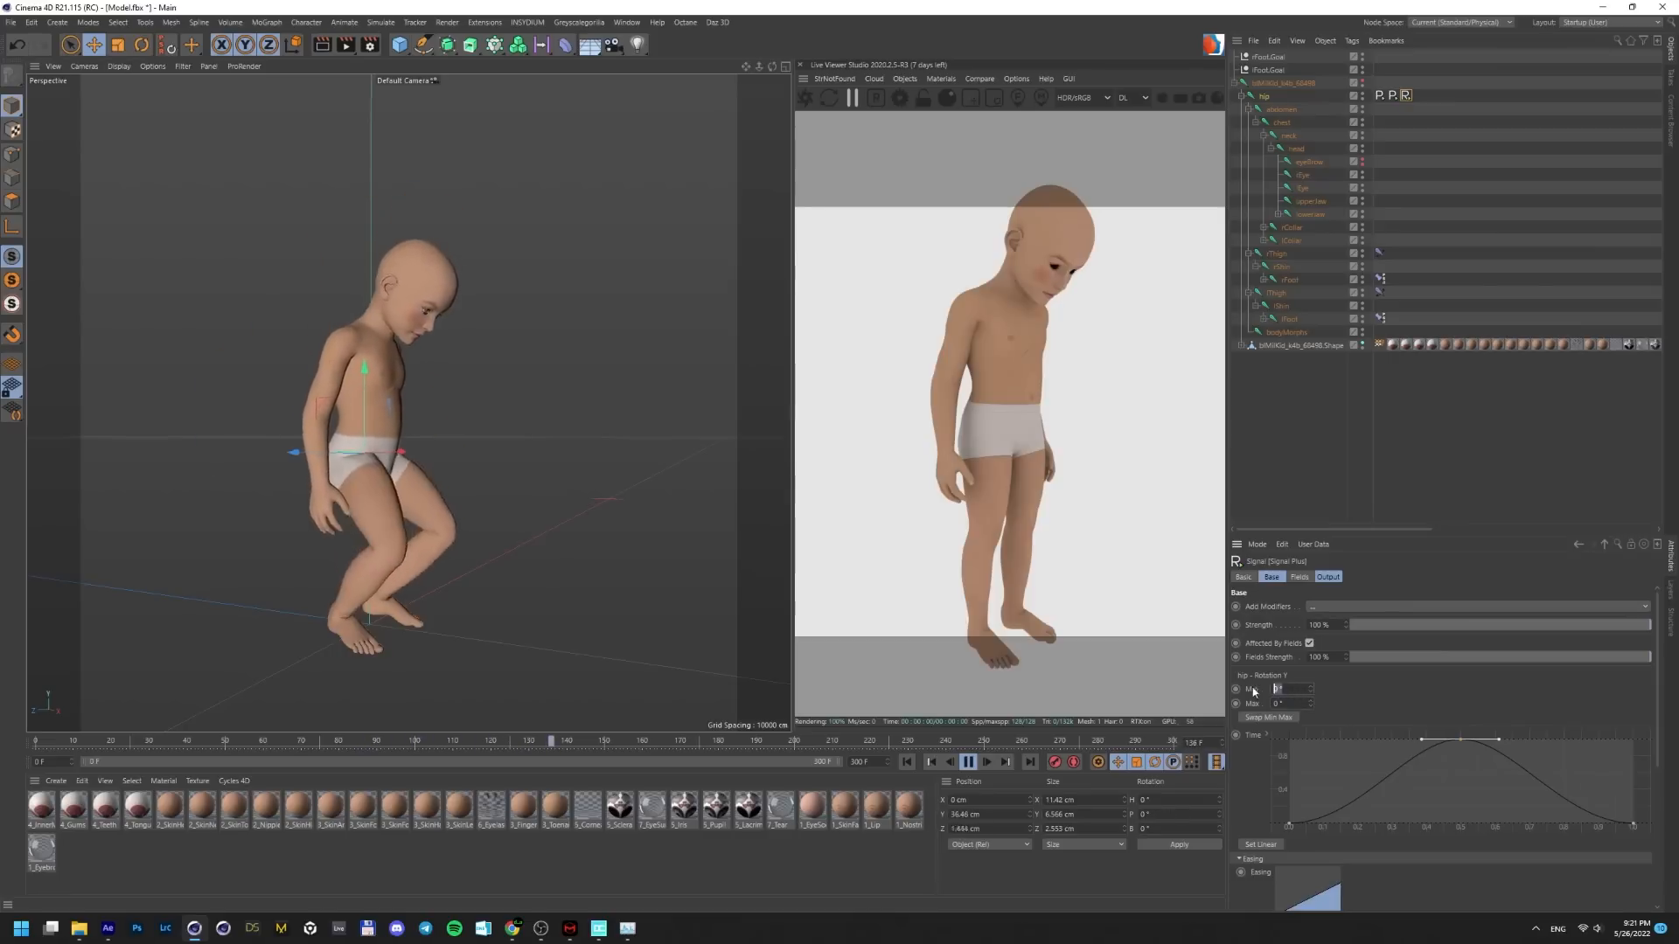
pyautogui.write('25')
pyautogui.press('Tab')
pyautogui.write('-25')
pyautogui.press('Return')
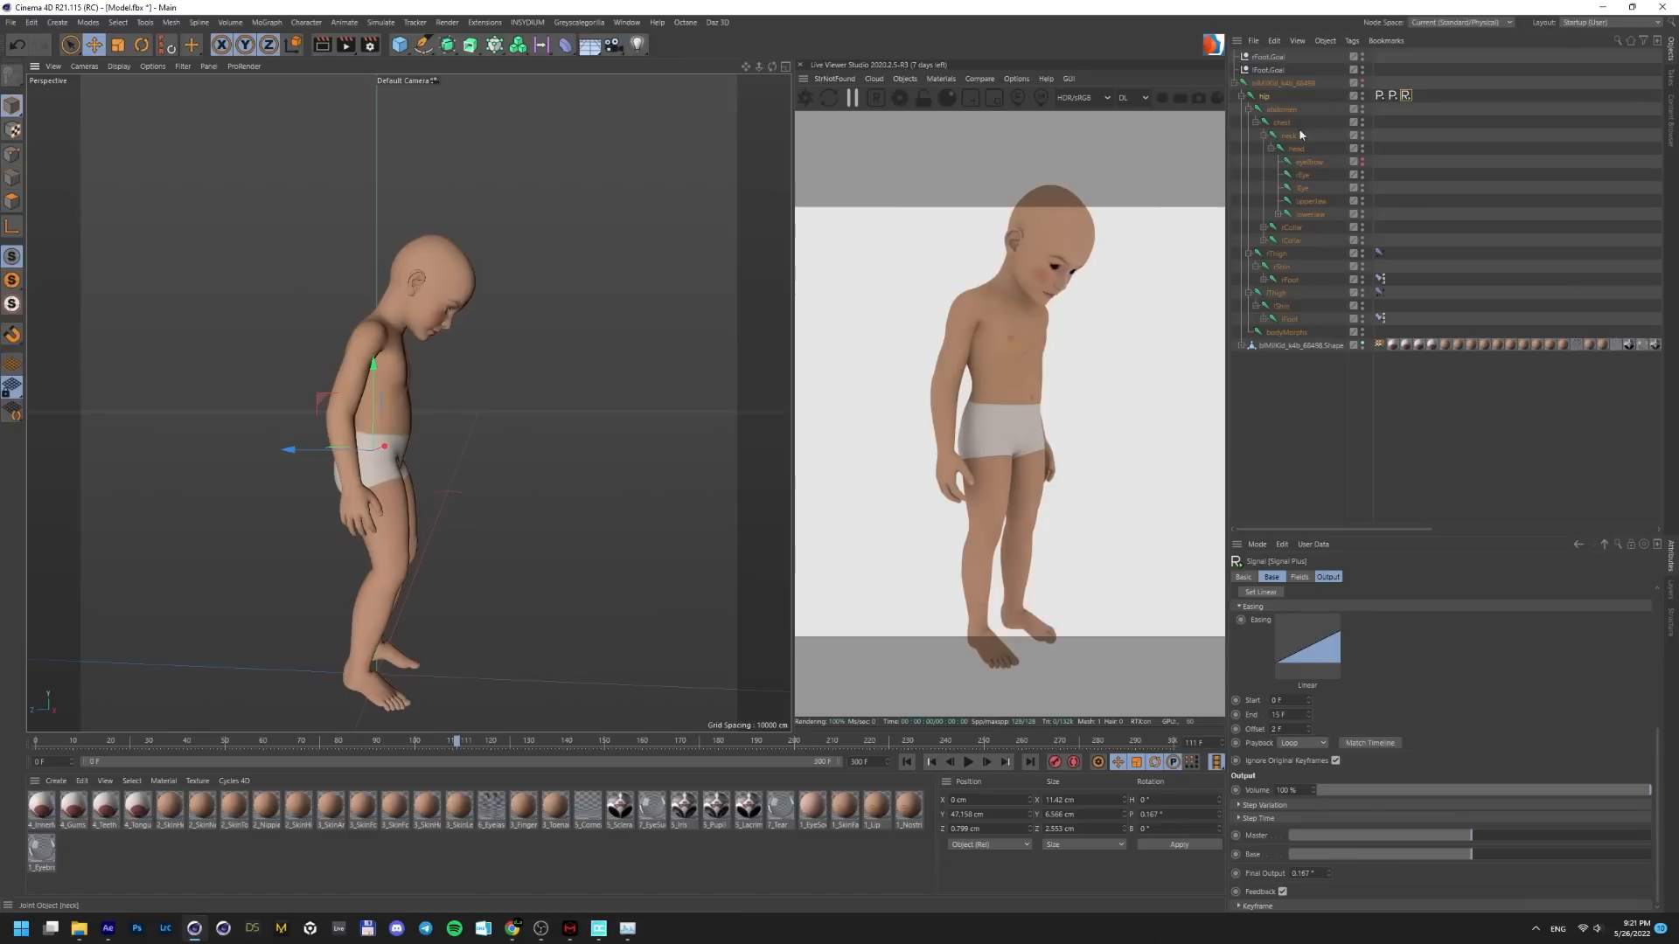
# Copy the hip's rotation Signal tag to the abdomen joint and set its Offset to 5 F, scrubbing the timeline to check the motion
pyautogui.click(1280, 109)
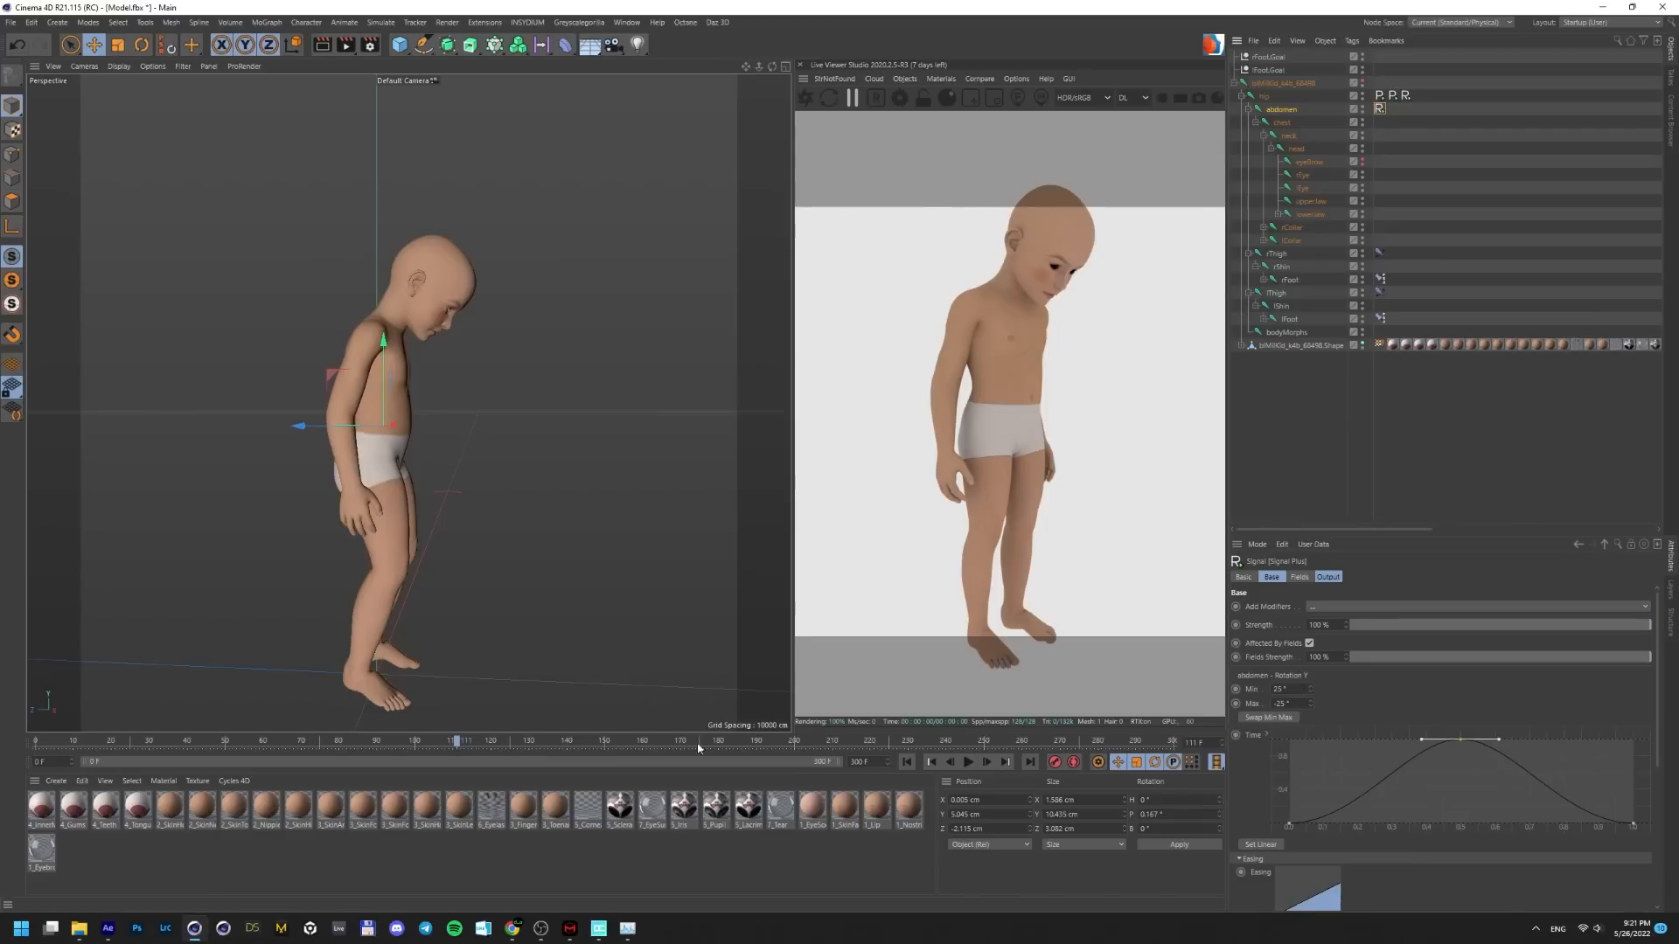
pyautogui.moveTo(368, 747); pyautogui.dragTo(454, 771)
pyautogui.scroll(-5, 1258, 693)
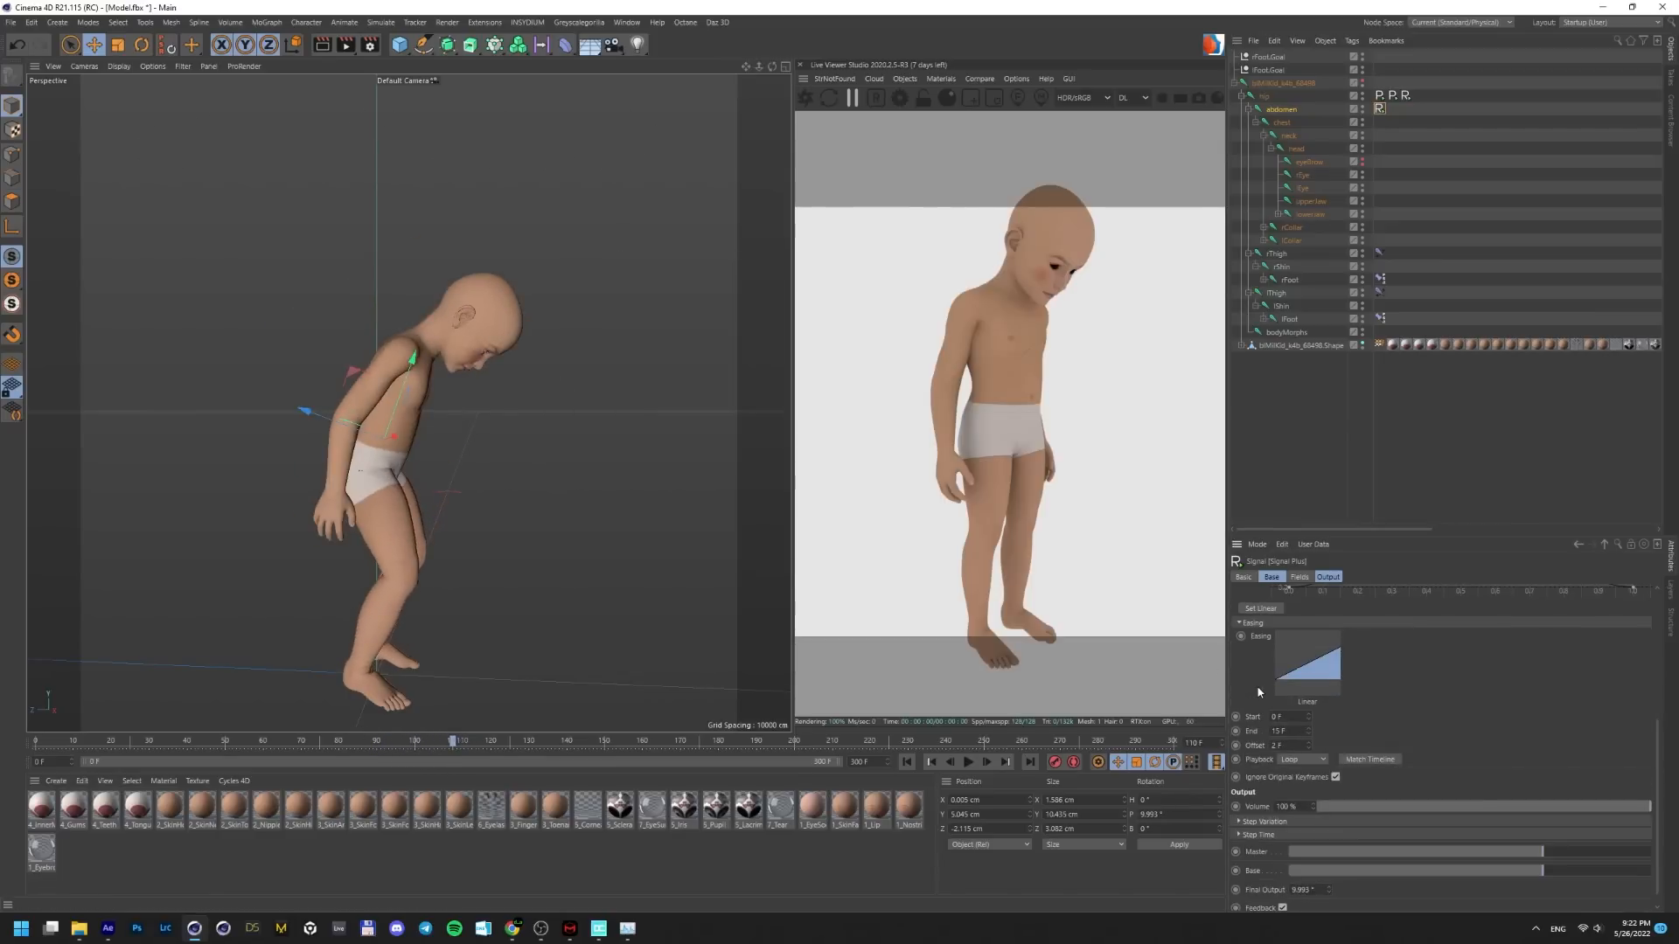
pyautogui.click(1309, 742)
pyautogui.click(1309, 742)
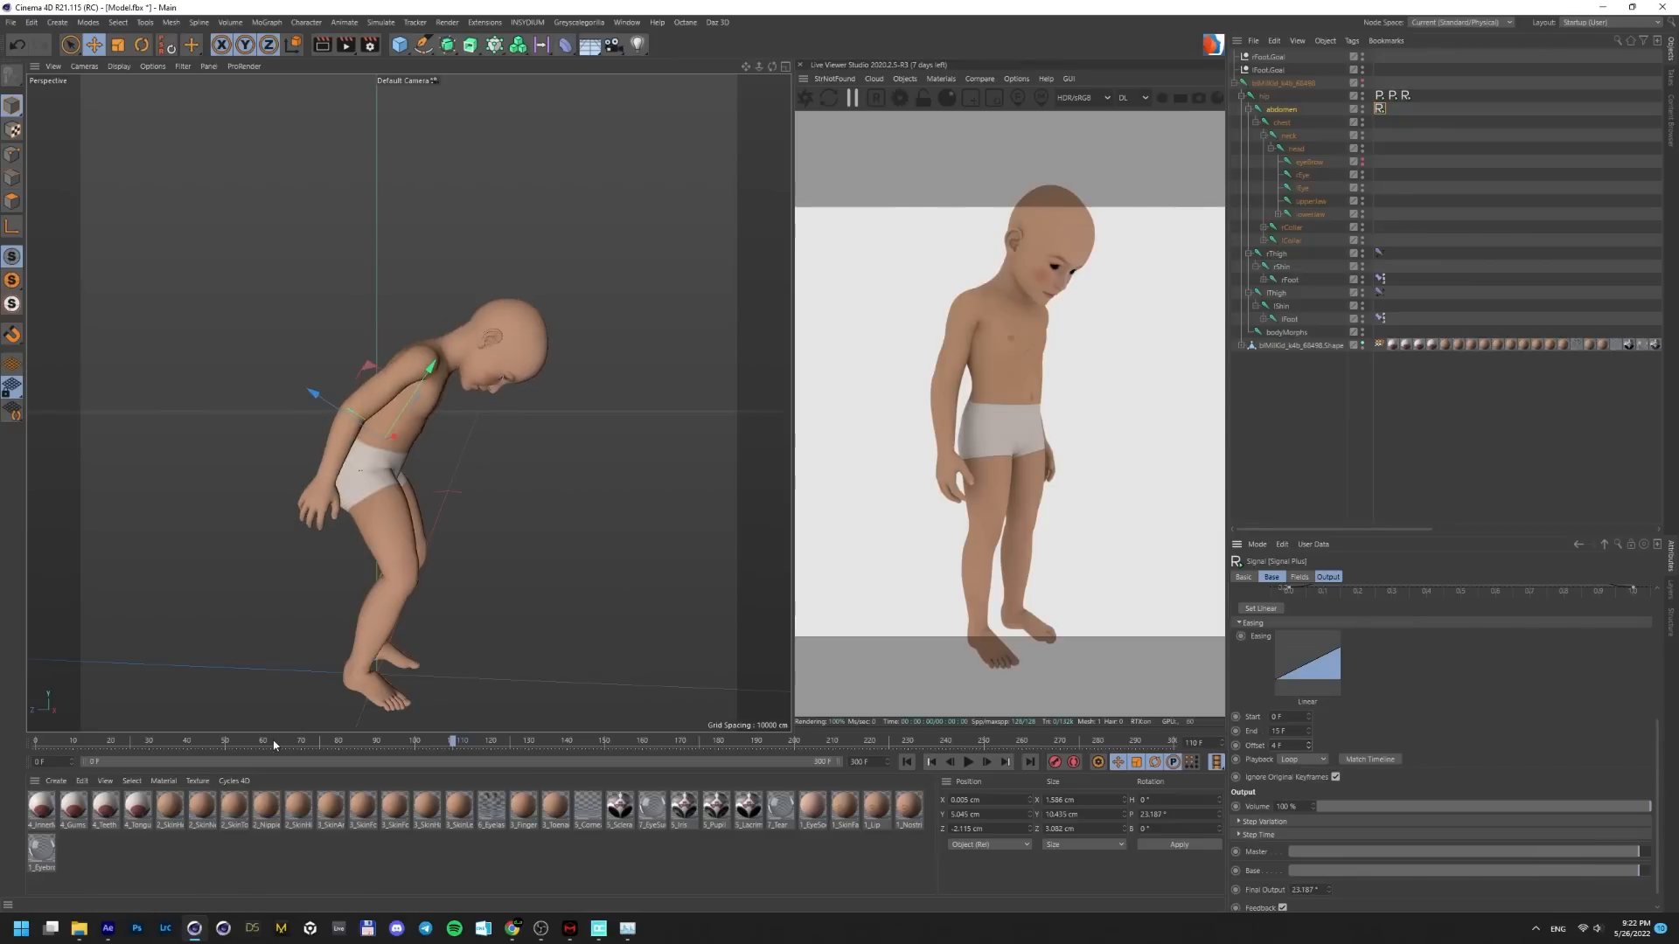
pyautogui.moveTo(278, 746); pyautogui.dragTo(297, 745)
pyautogui.moveTo(297, 745); pyautogui.dragTo(311, 745)
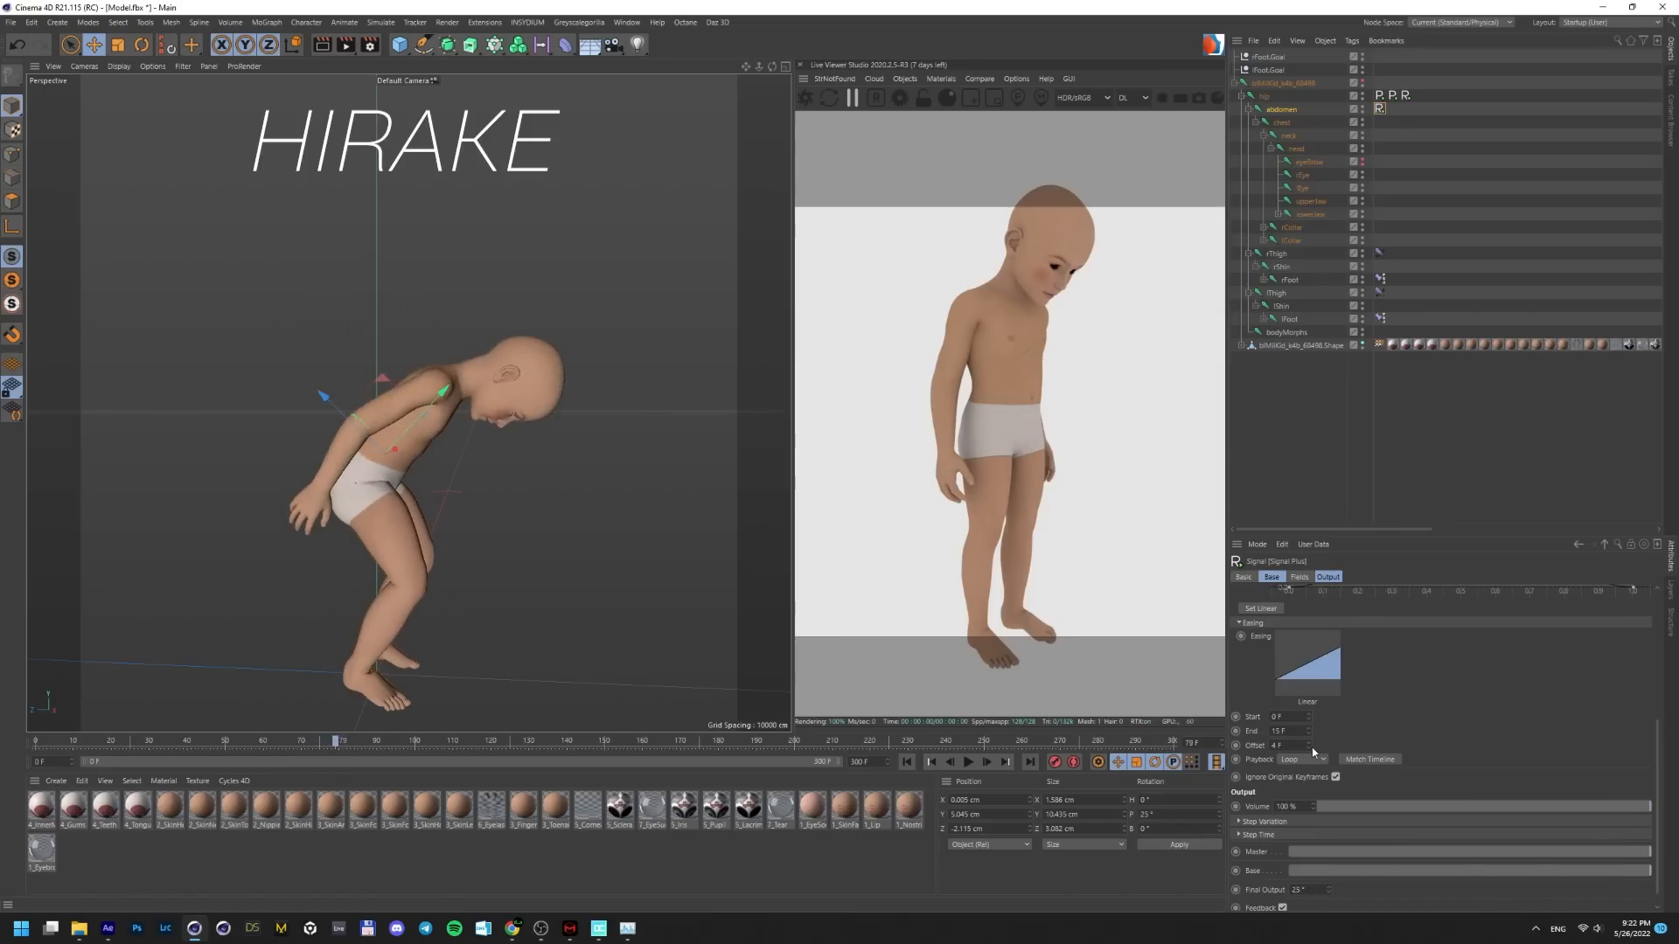
pyautogui.click(1309, 748)
# Try copying the abdomen's Signal tag to the chest joint, and set the abdomen signal's Offset to 5 F
pyautogui.keyDown('ctrl'); pyautogui.moveTo(1378, 109); pyautogui.dragTo(1379, 123); pyautogui.keyUp('ctrl')
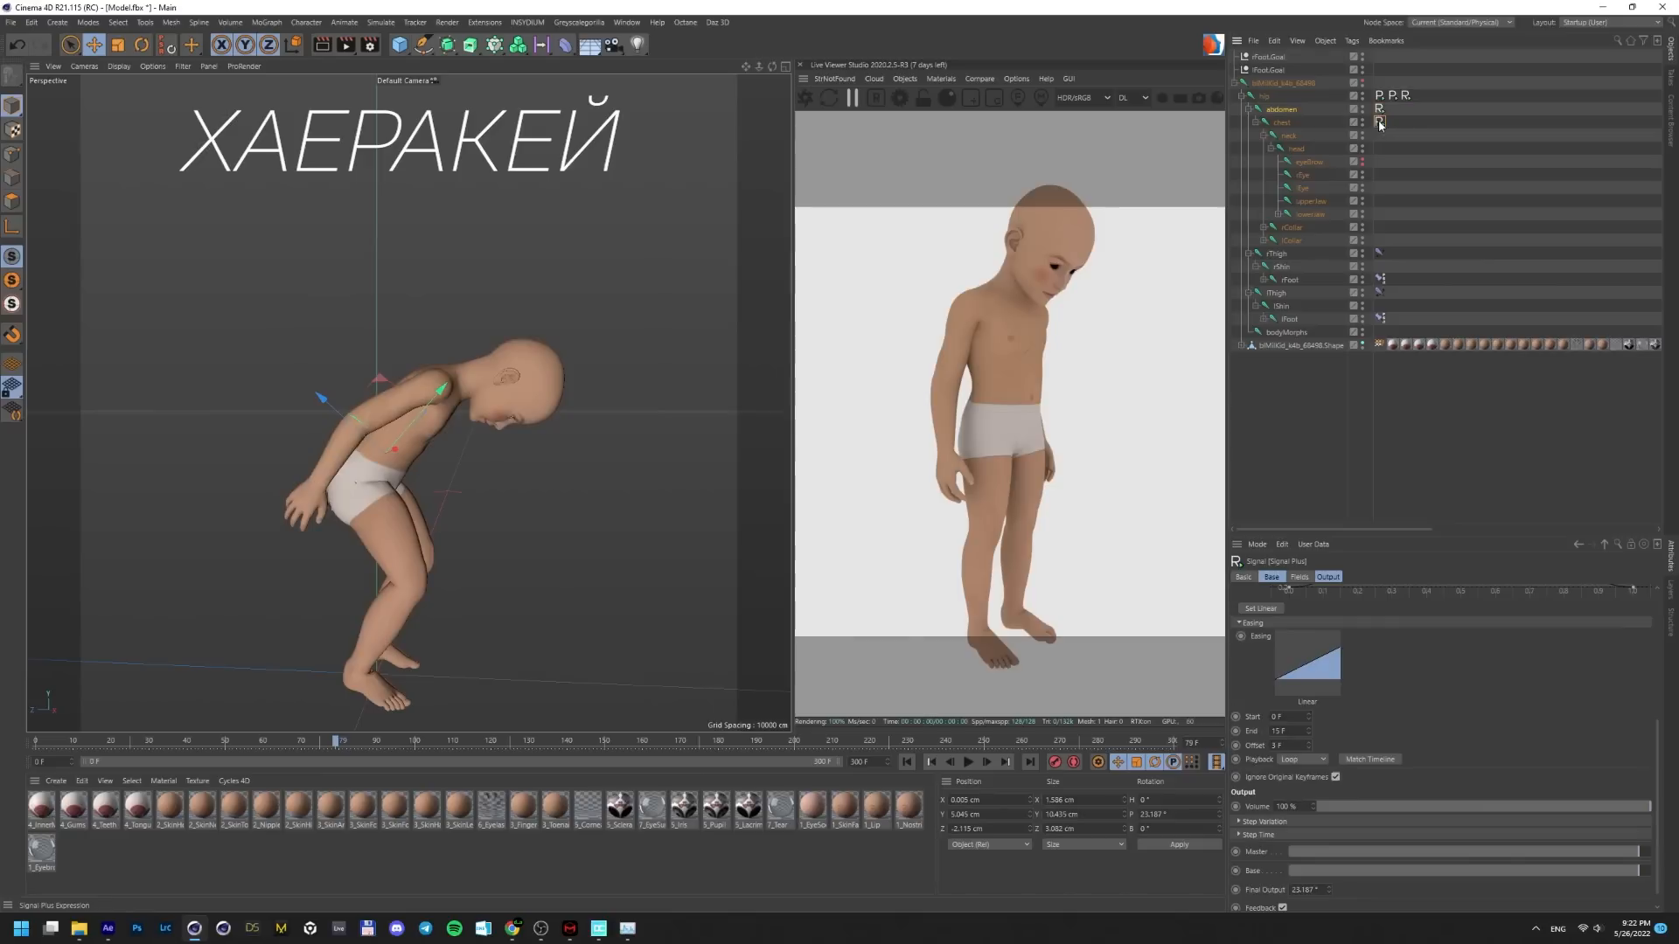
pyautogui.click(1307, 743)
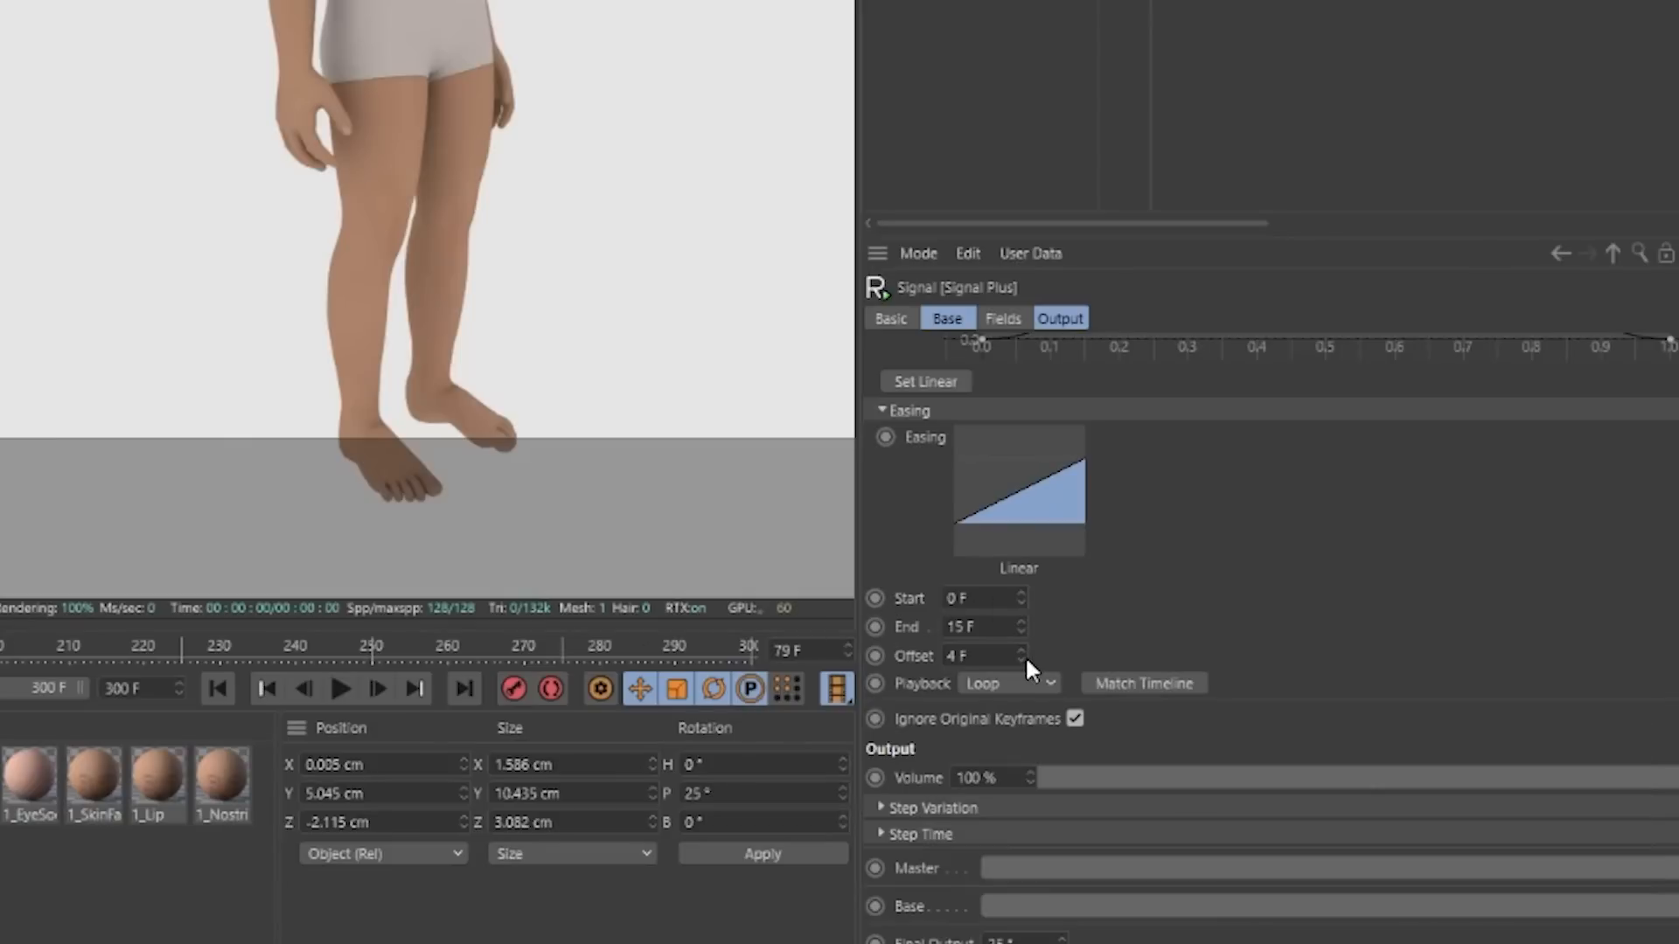
pyautogui.click(1020, 660)
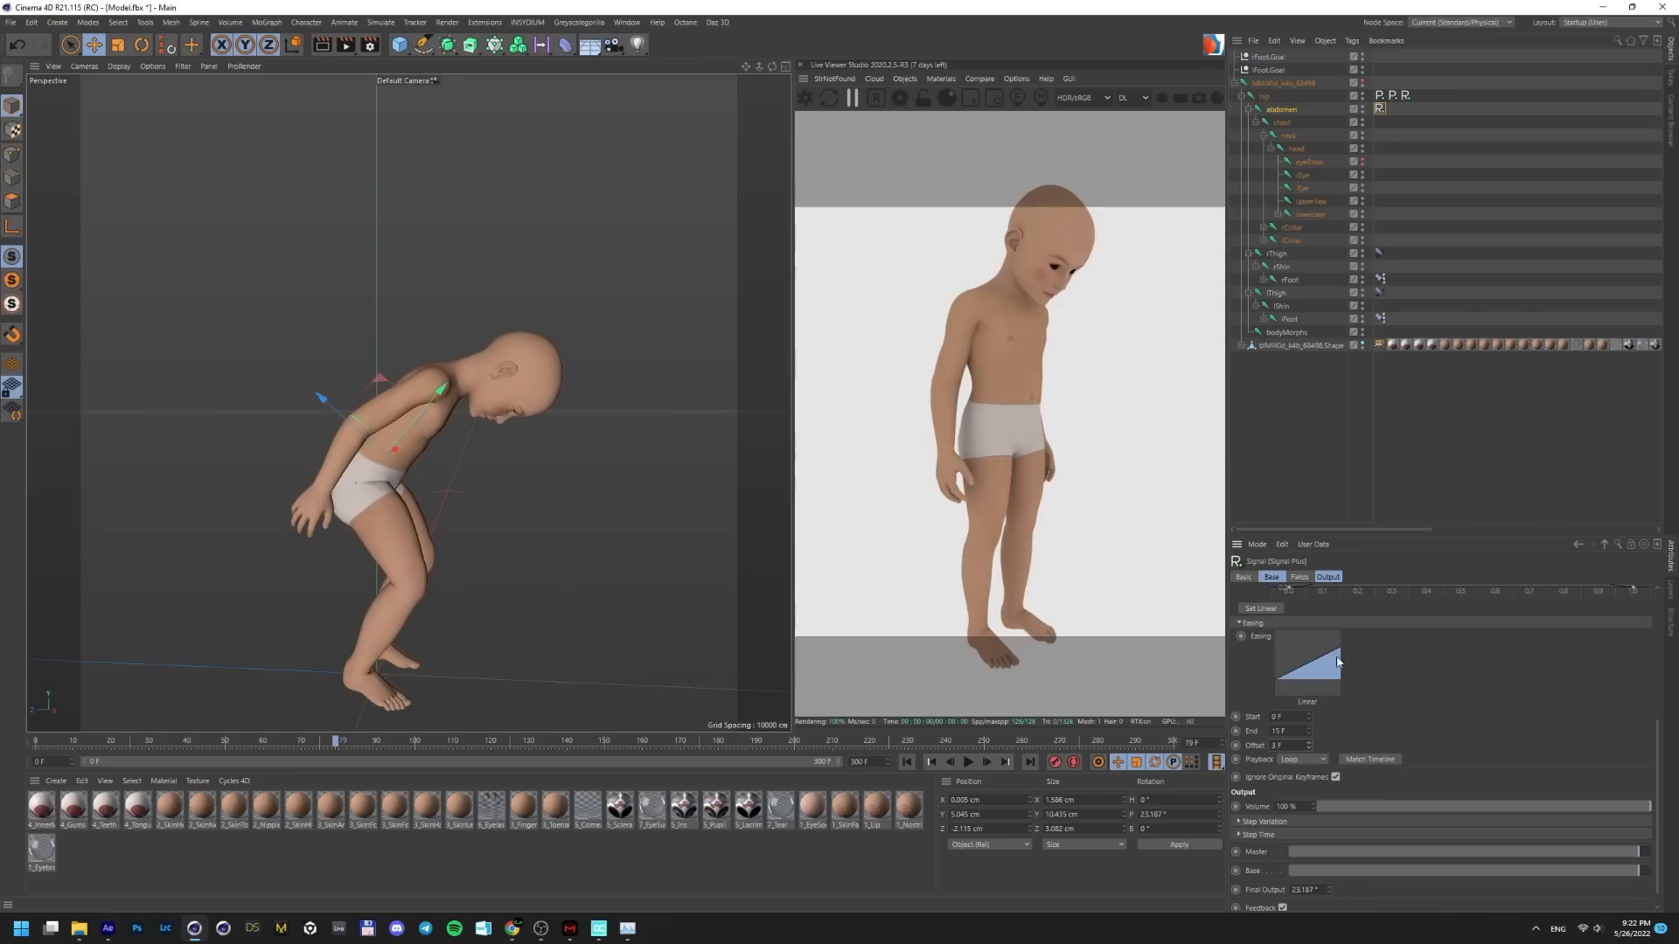
# Copy the abdomen's Signal tag to the chest joint and raise its Offset, using a Min of 10° and a Max of -10°
pyautogui.keyDown('ctrl'); pyautogui.moveTo(1379, 129); pyautogui.dragTo(1379, 123); pyautogui.keyUp('ctrl')
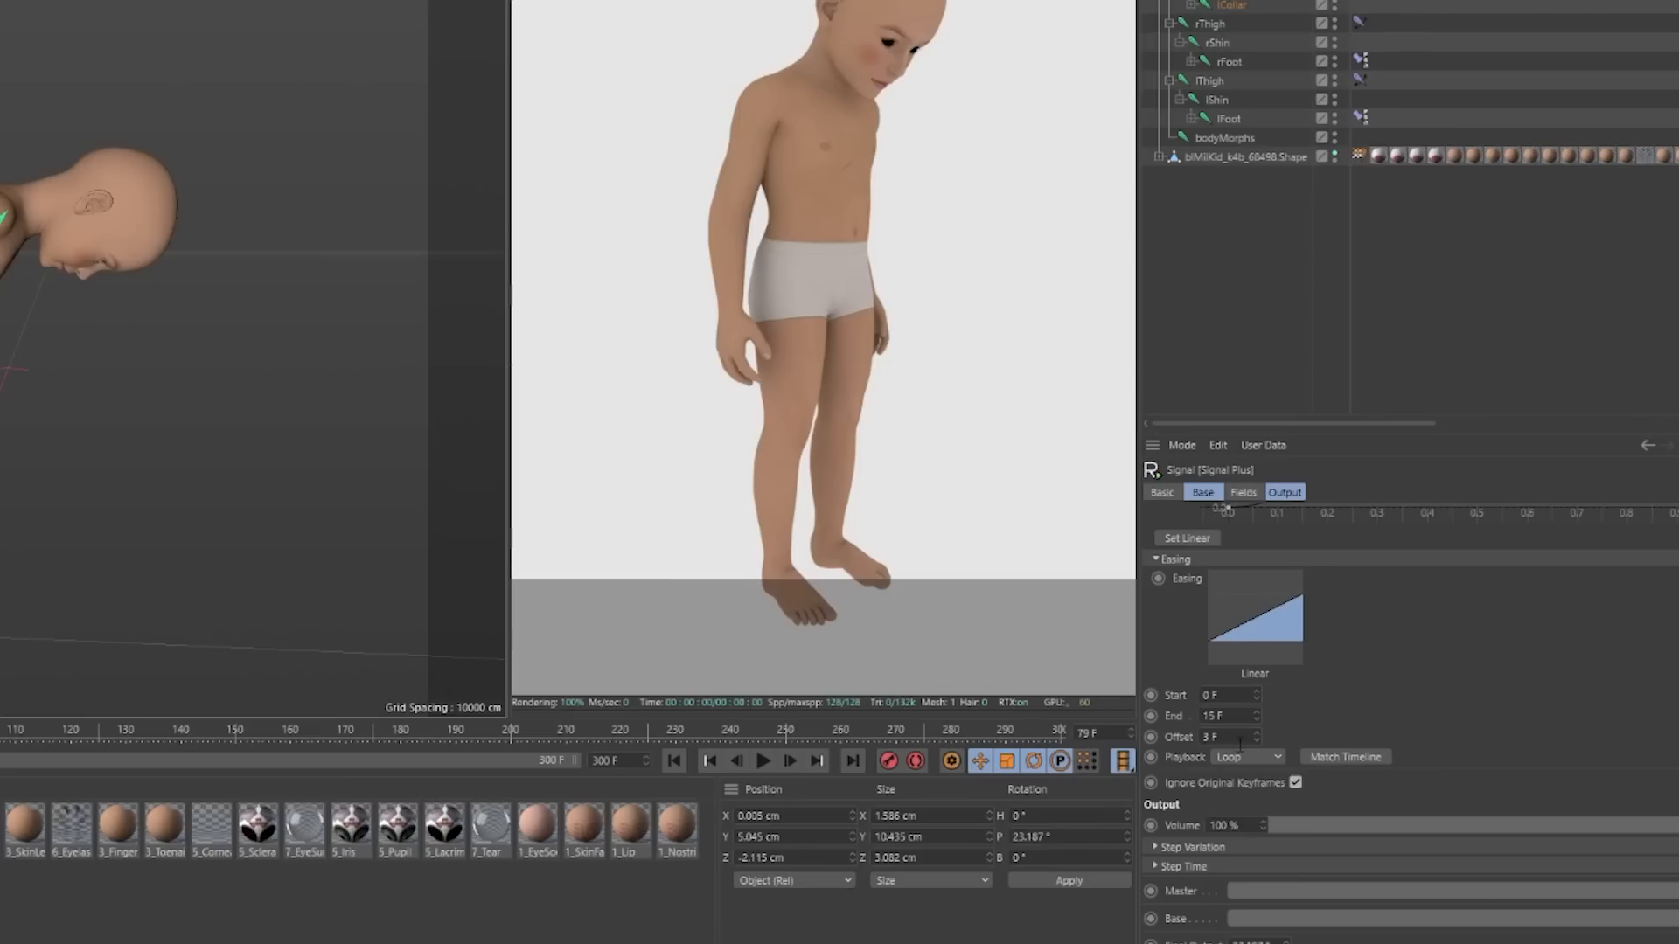
pyautogui.click(1256, 733)
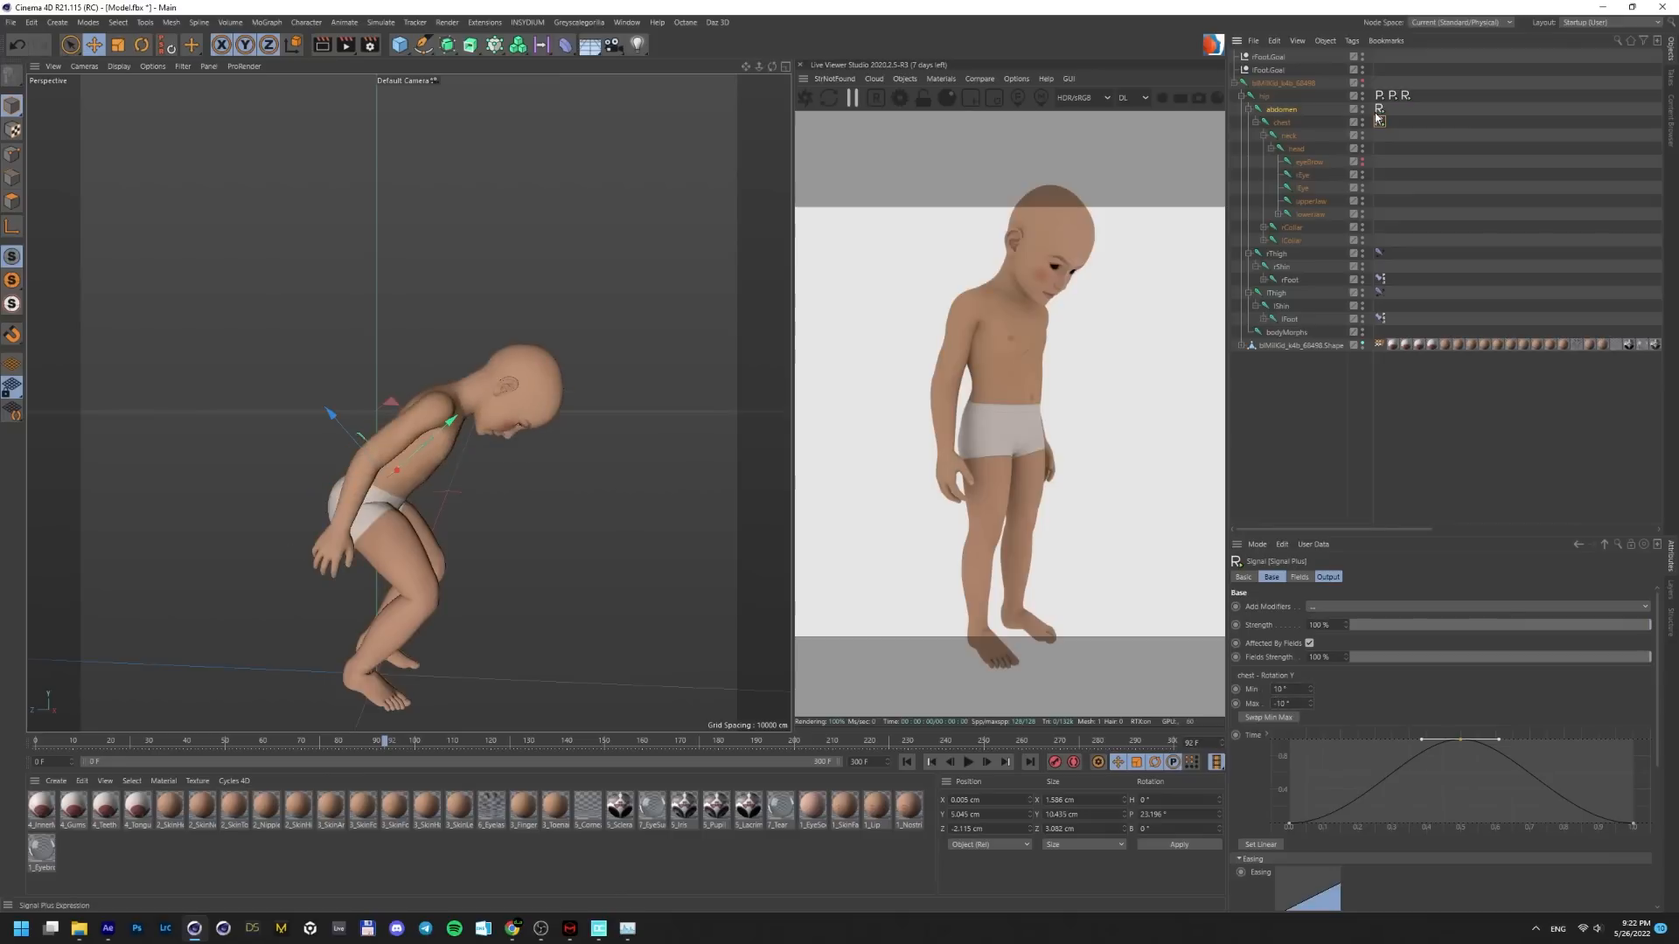
pyautogui.moveTo(1289, 689); pyautogui.dragTo(1227, 702)
pyautogui.write('10')
pyautogui.press('BackSpace')
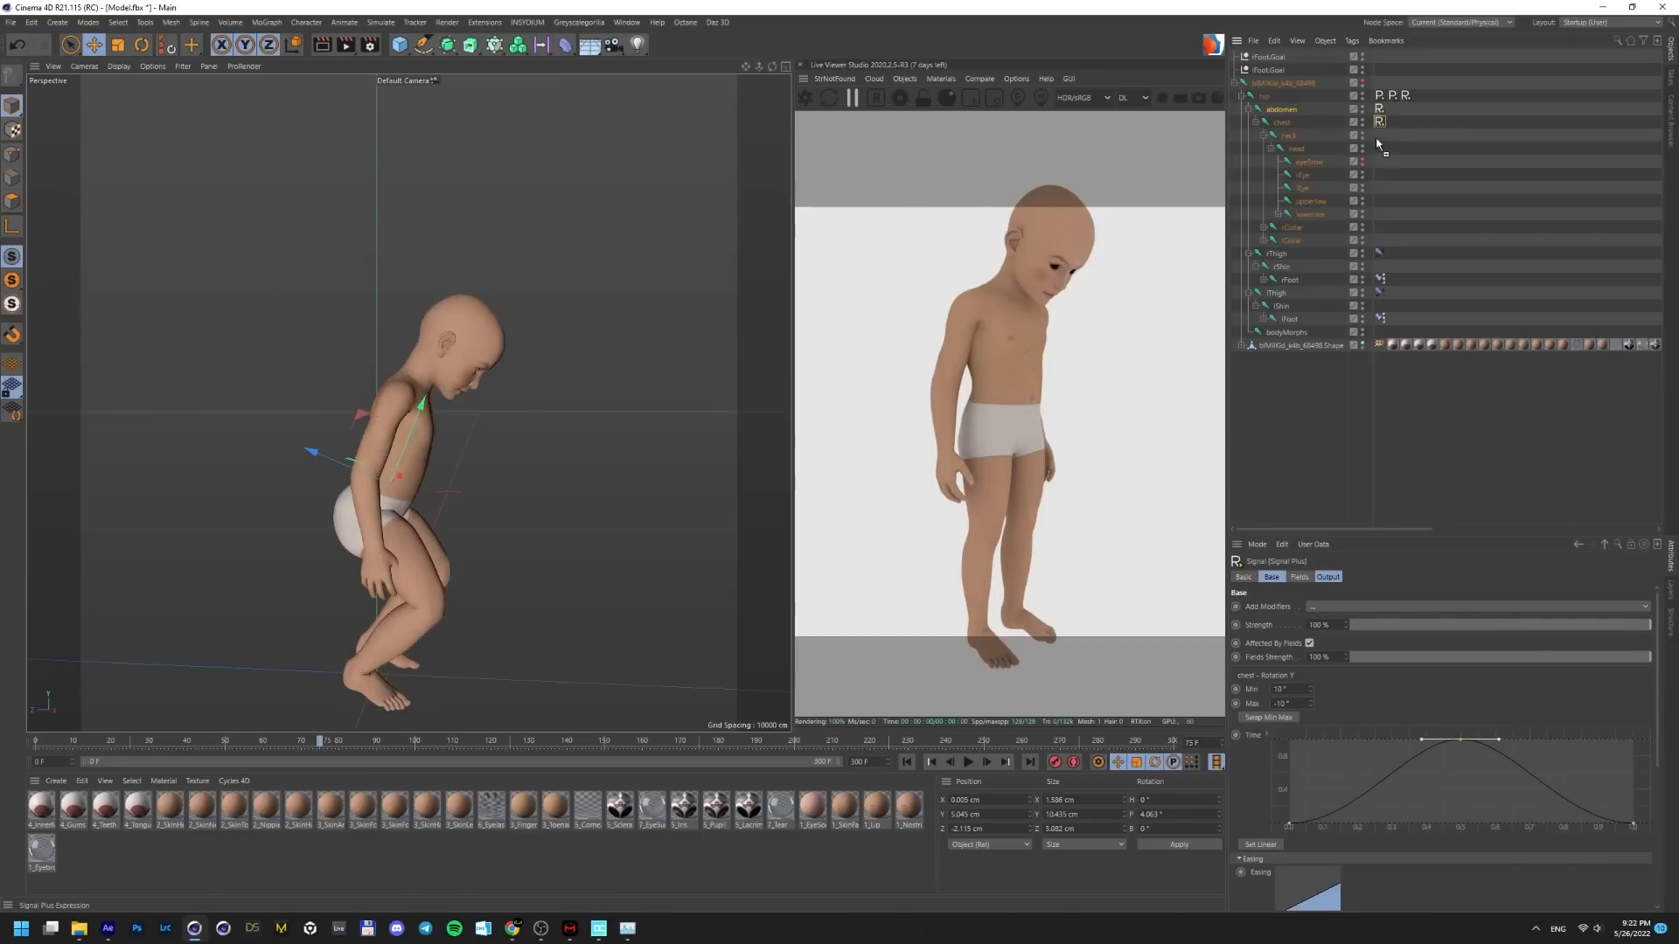
# Copy the chest's Signal tag to the neck and head joints, setting the neck signal's Offset to 5 F
pyautogui.click(1380, 136)
pyautogui.scroll(-5, 1294, 682)
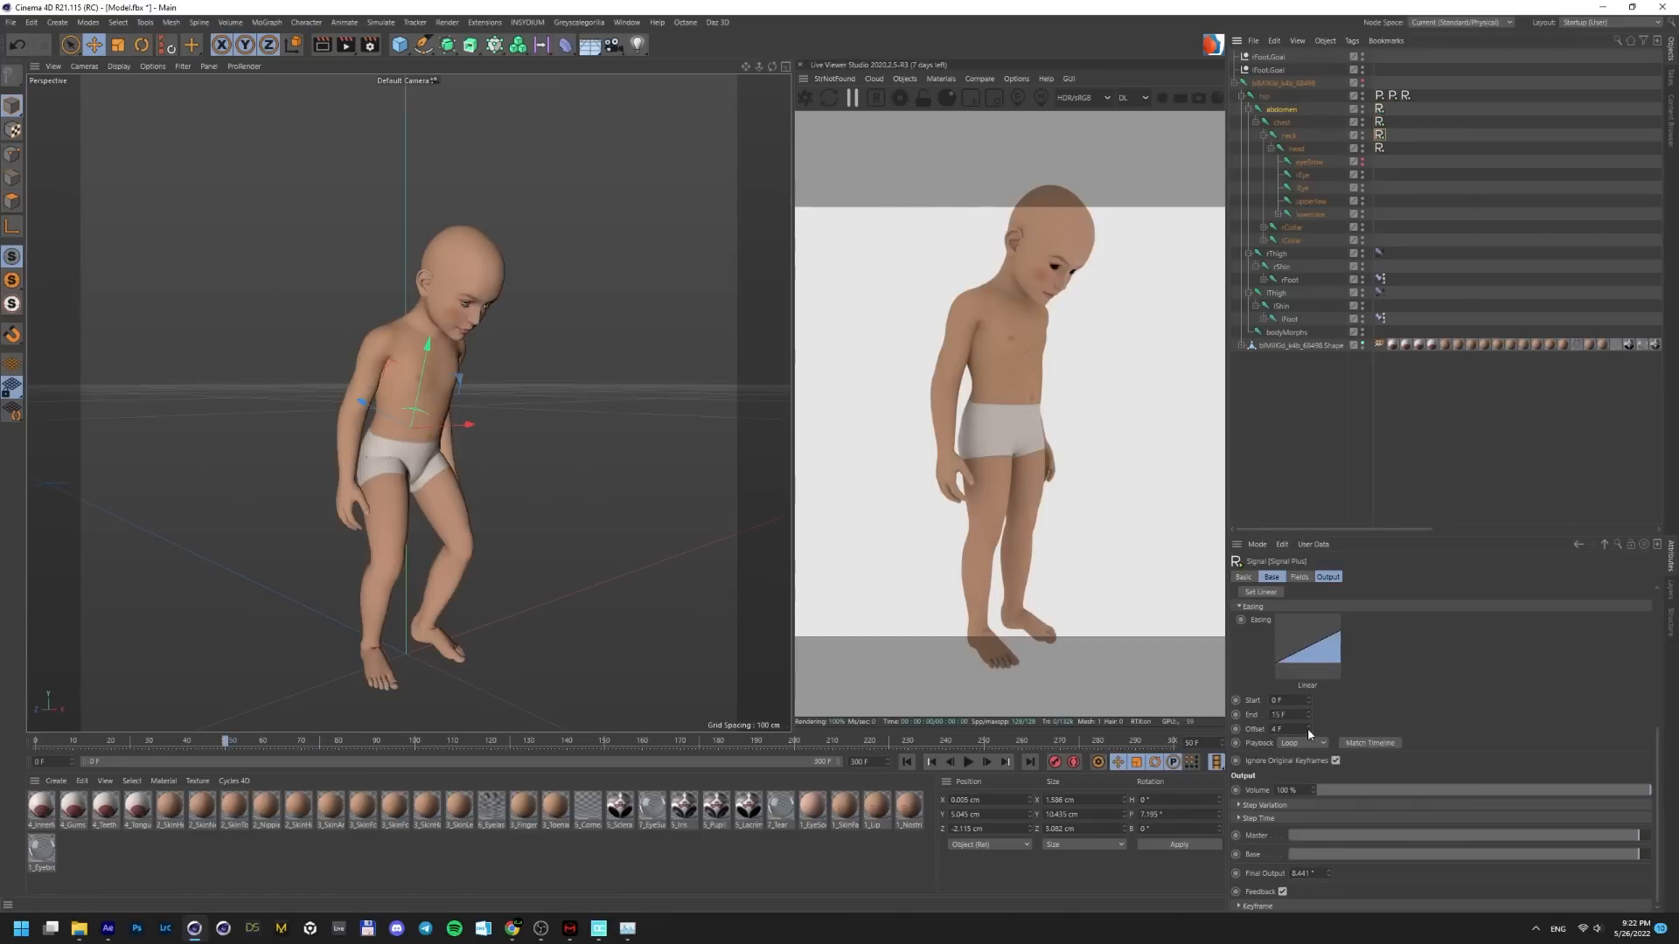
pyautogui.click(1308, 726)
pyautogui.click(1308, 725)
pyautogui.click(1379, 134)
pyautogui.click(1380, 148)
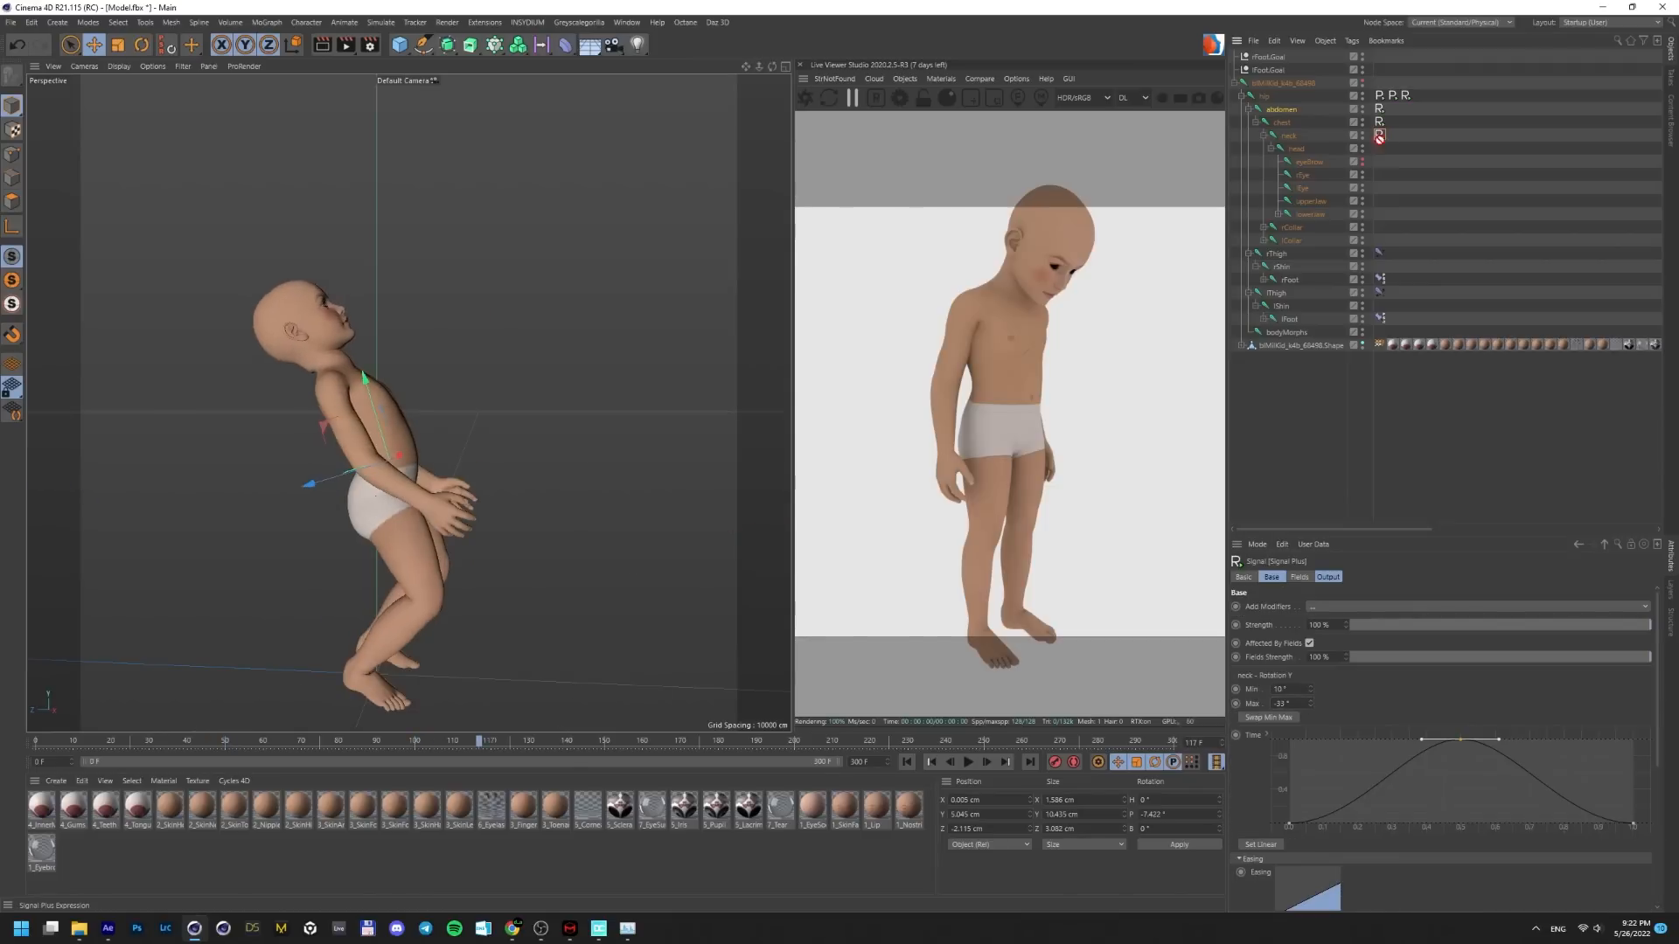
# Set the head signal's Offset to 7 F and scrub the timeline to check the spine motion
pyautogui.keyDown('alt'); pyautogui.moveTo(420, 479); pyautogui.dragTo(319, 480); pyautogui.keyUp('alt')
pyautogui.moveTo(159, 740); pyautogui.dragTo(225, 768)
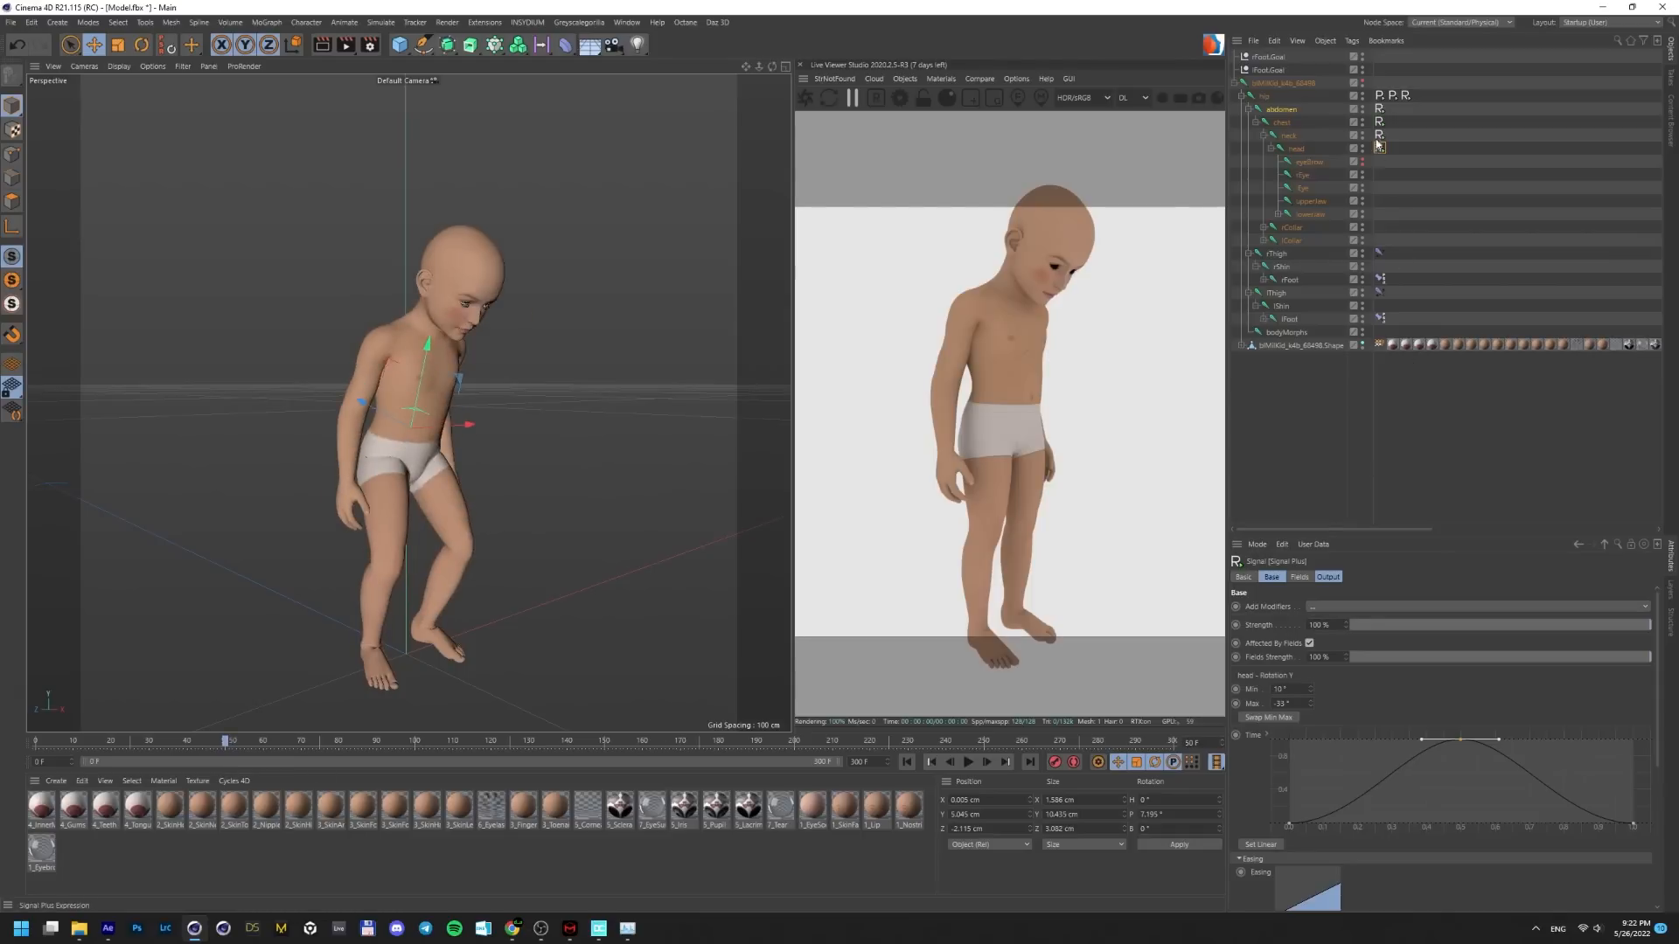
pyautogui.scroll(-3, 1332, 636)
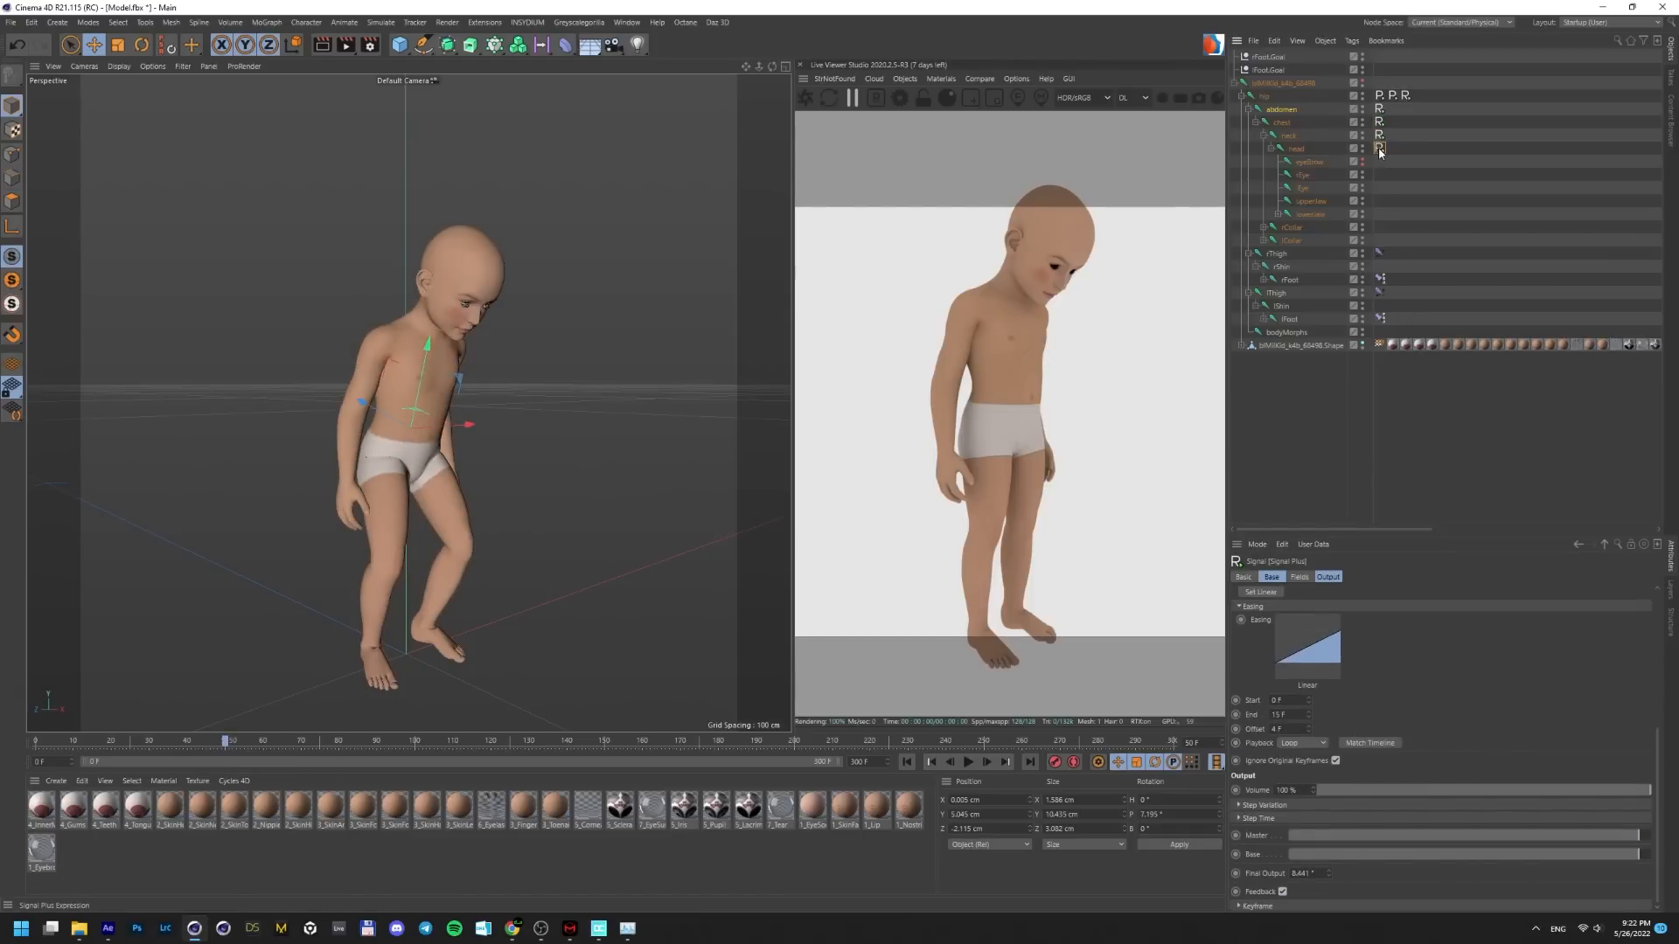
pyautogui.click(1308, 727)
pyautogui.click(1308, 727)
pyautogui.keyDown('alt'); pyautogui.moveTo(385, 584); pyautogui.dragTo(507, 562); pyautogui.keyUp('alt')
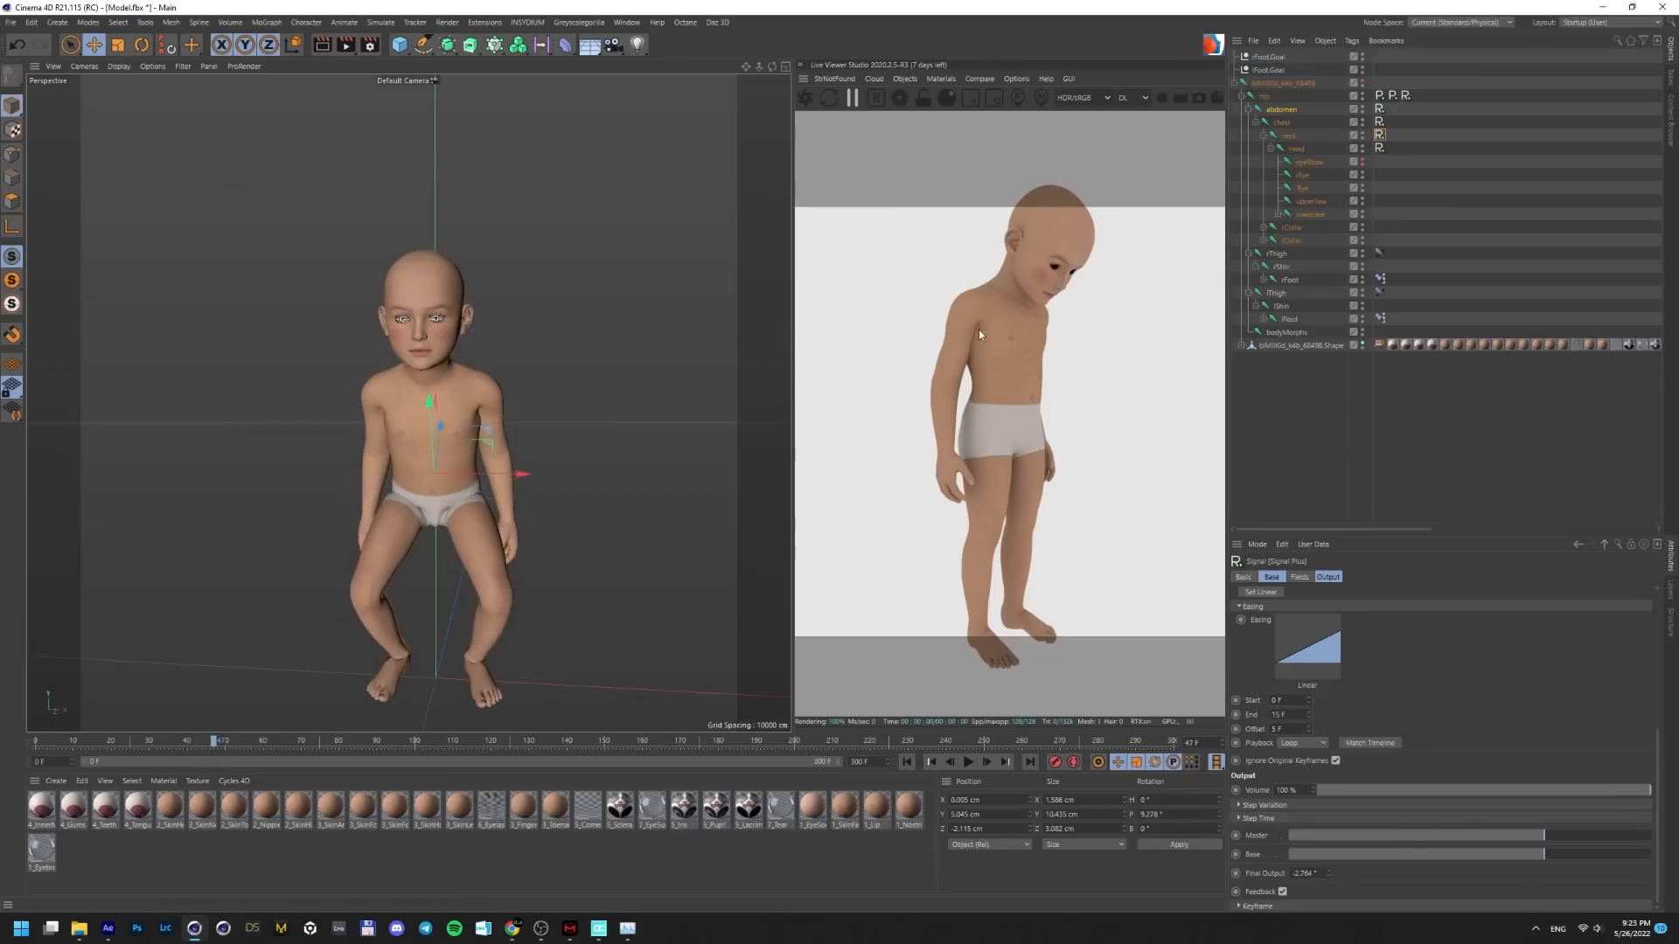
pyautogui.click(1381, 150)
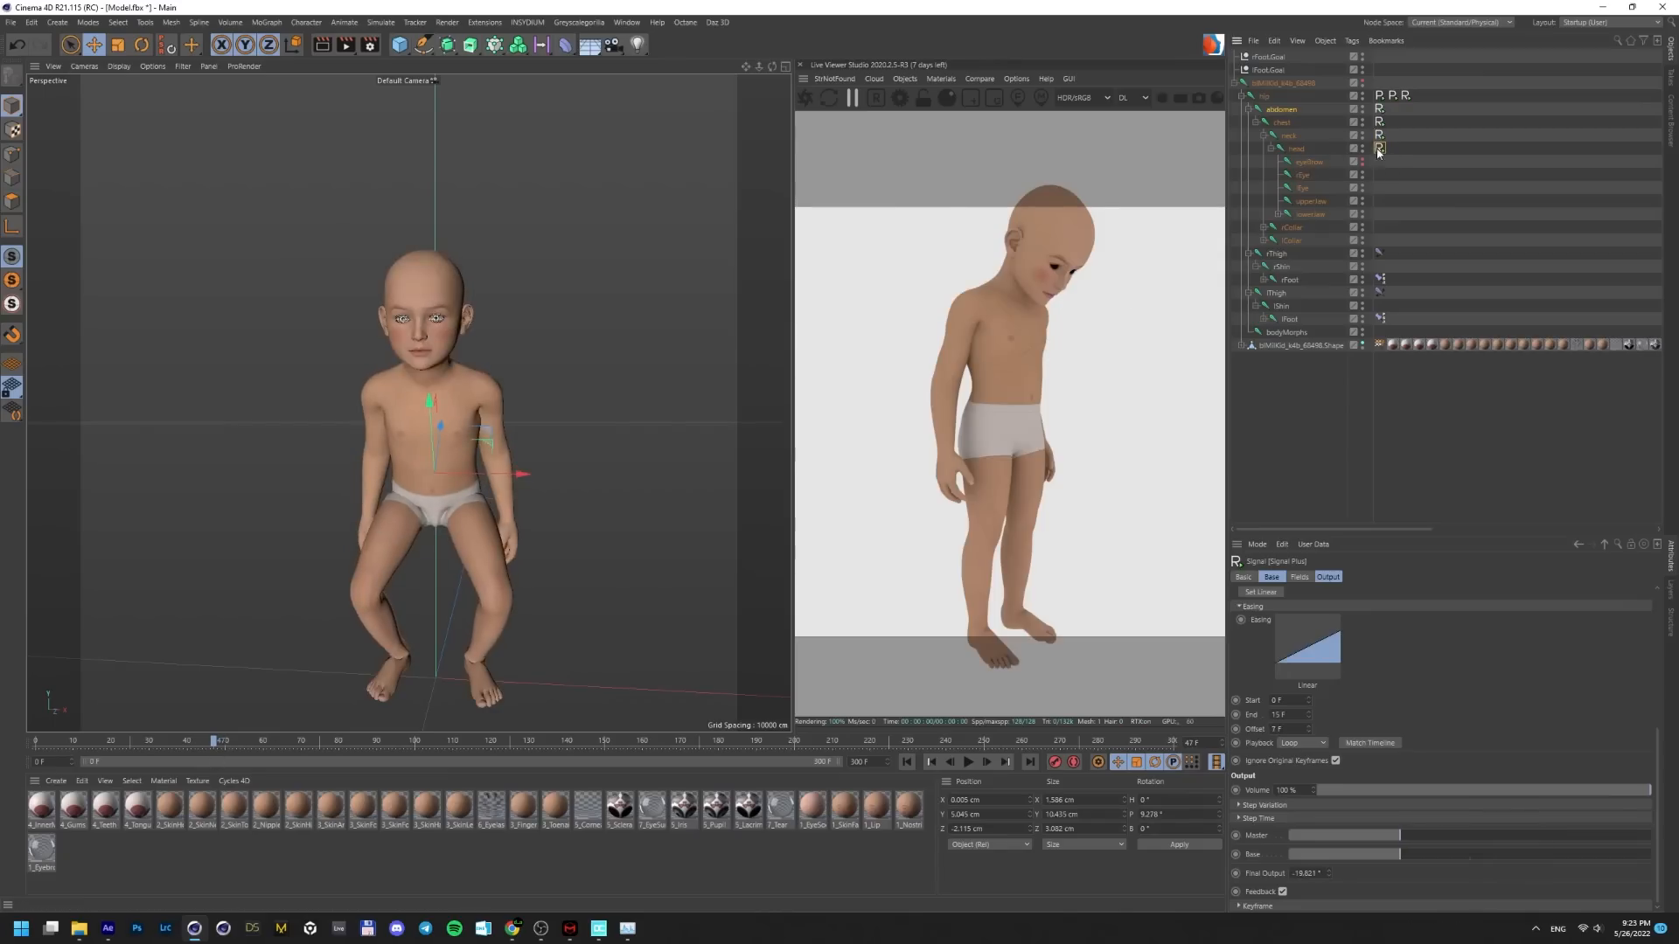
# Try to add a Noise modifier to the head's existing Signal tag
pyautogui.click(1264, 577)
pyautogui.scroll(3, 1375, 633)
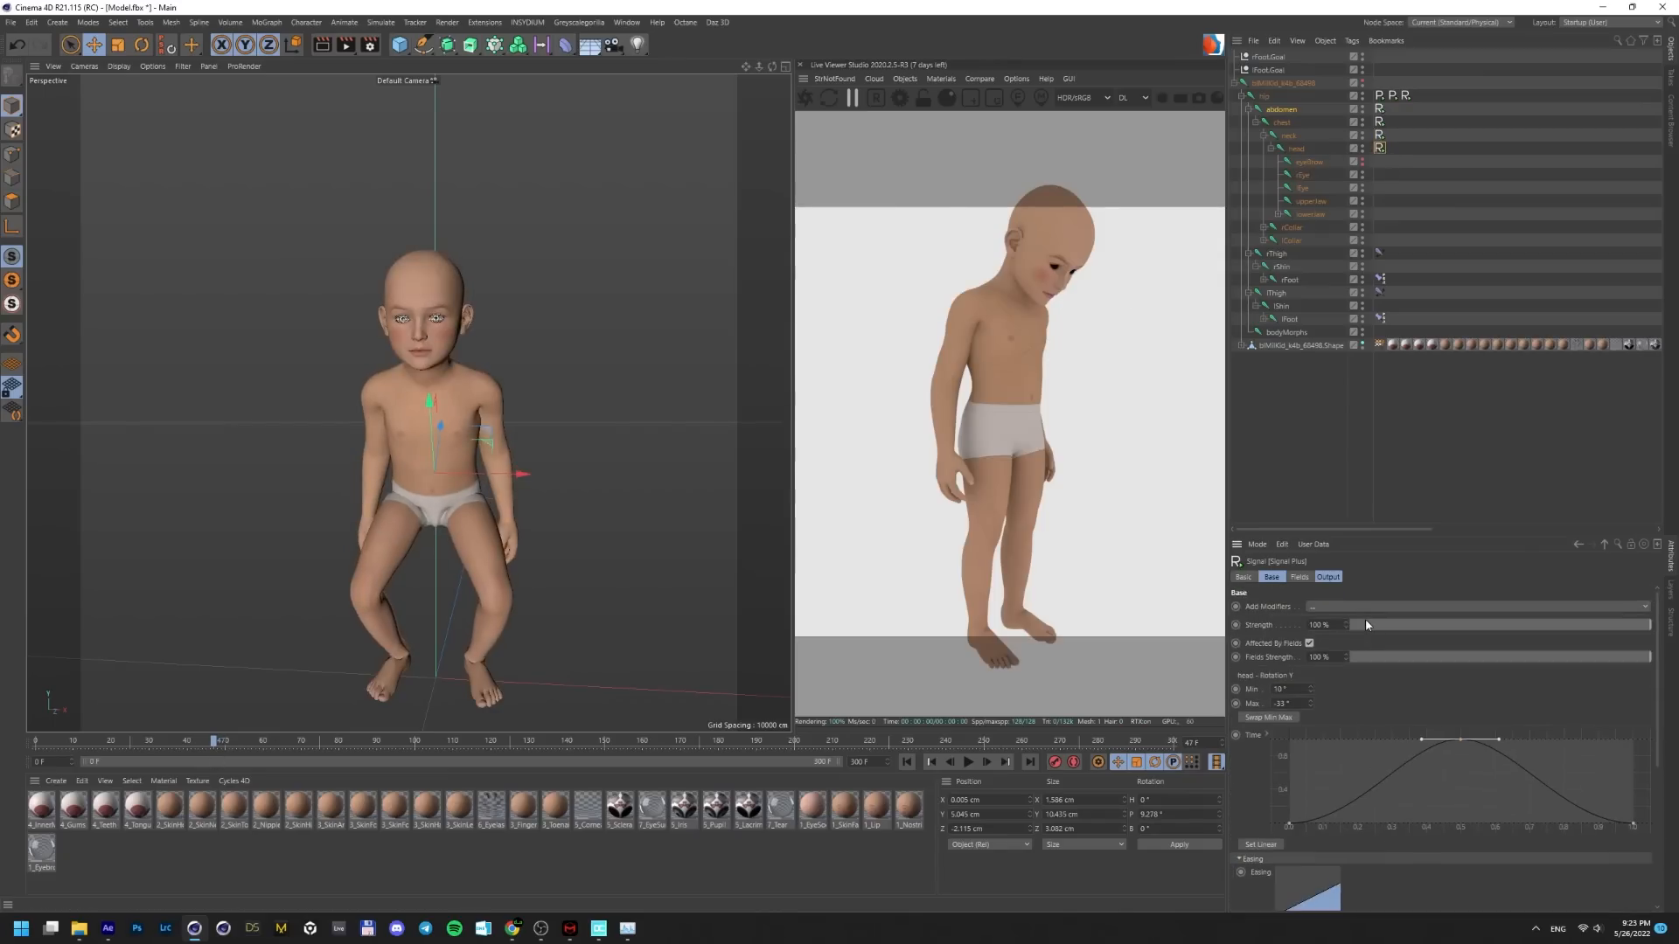
pyautogui.click(1444, 608)
pyautogui.click(1327, 638)
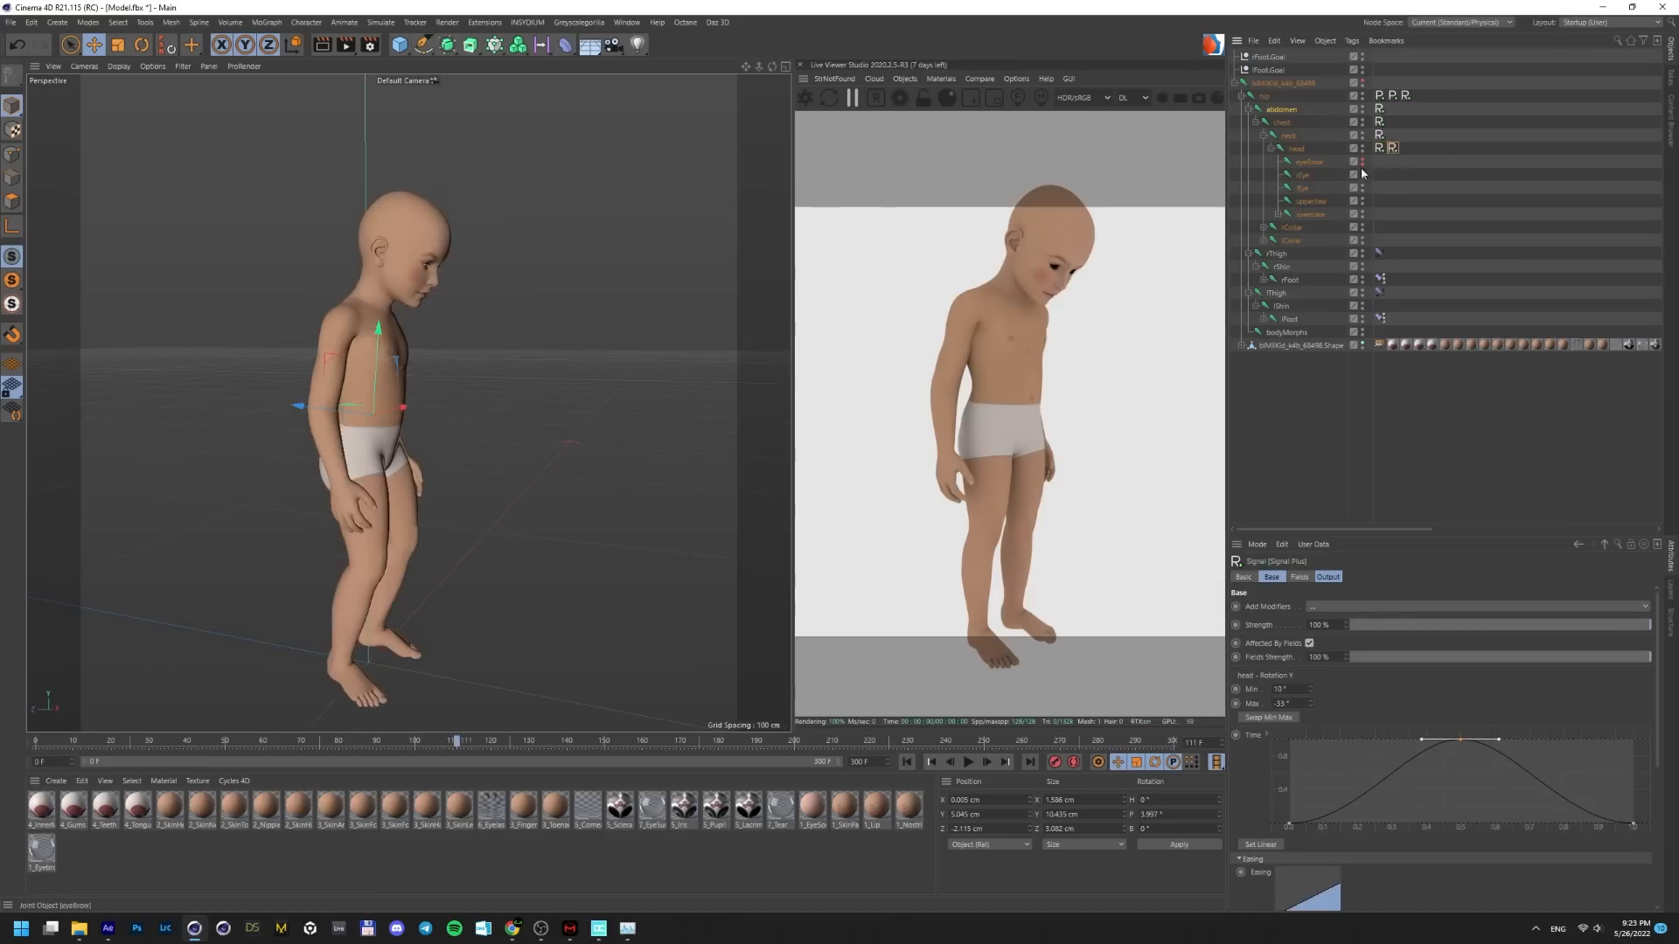
# Assign the head's heading rotation to its second Signal tag, set Min and Max to 0°, and add a Noise modifier
pyautogui.click(1296, 150)
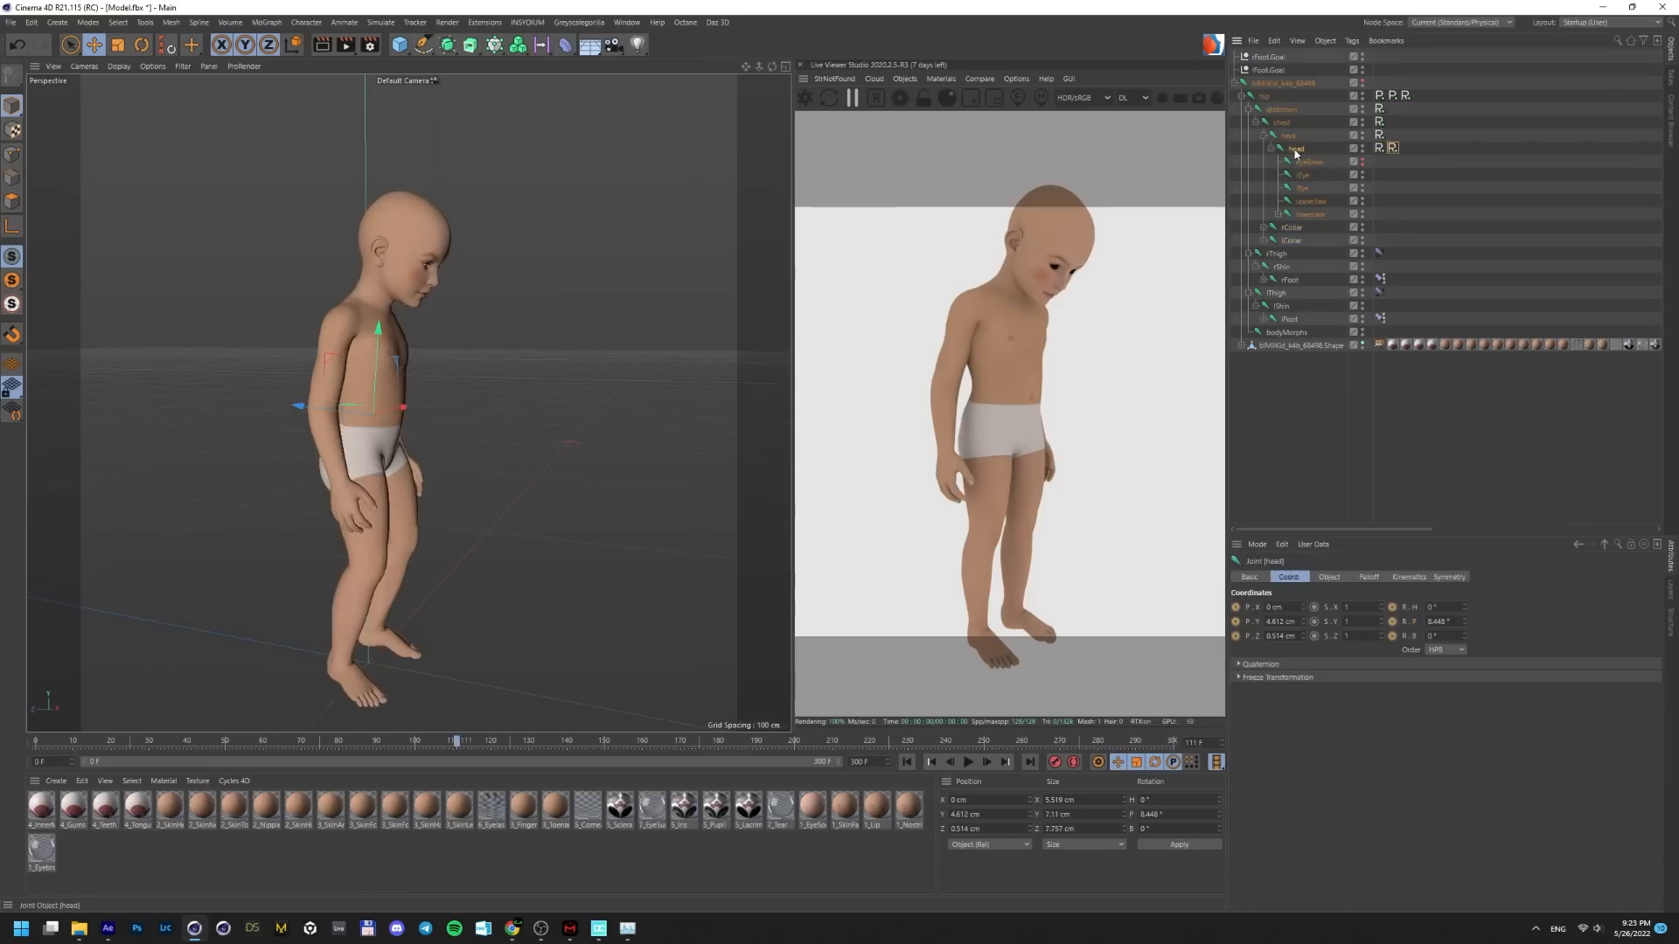
pyautogui.click(1393, 148)
pyautogui.doubleClick(1272, 689)
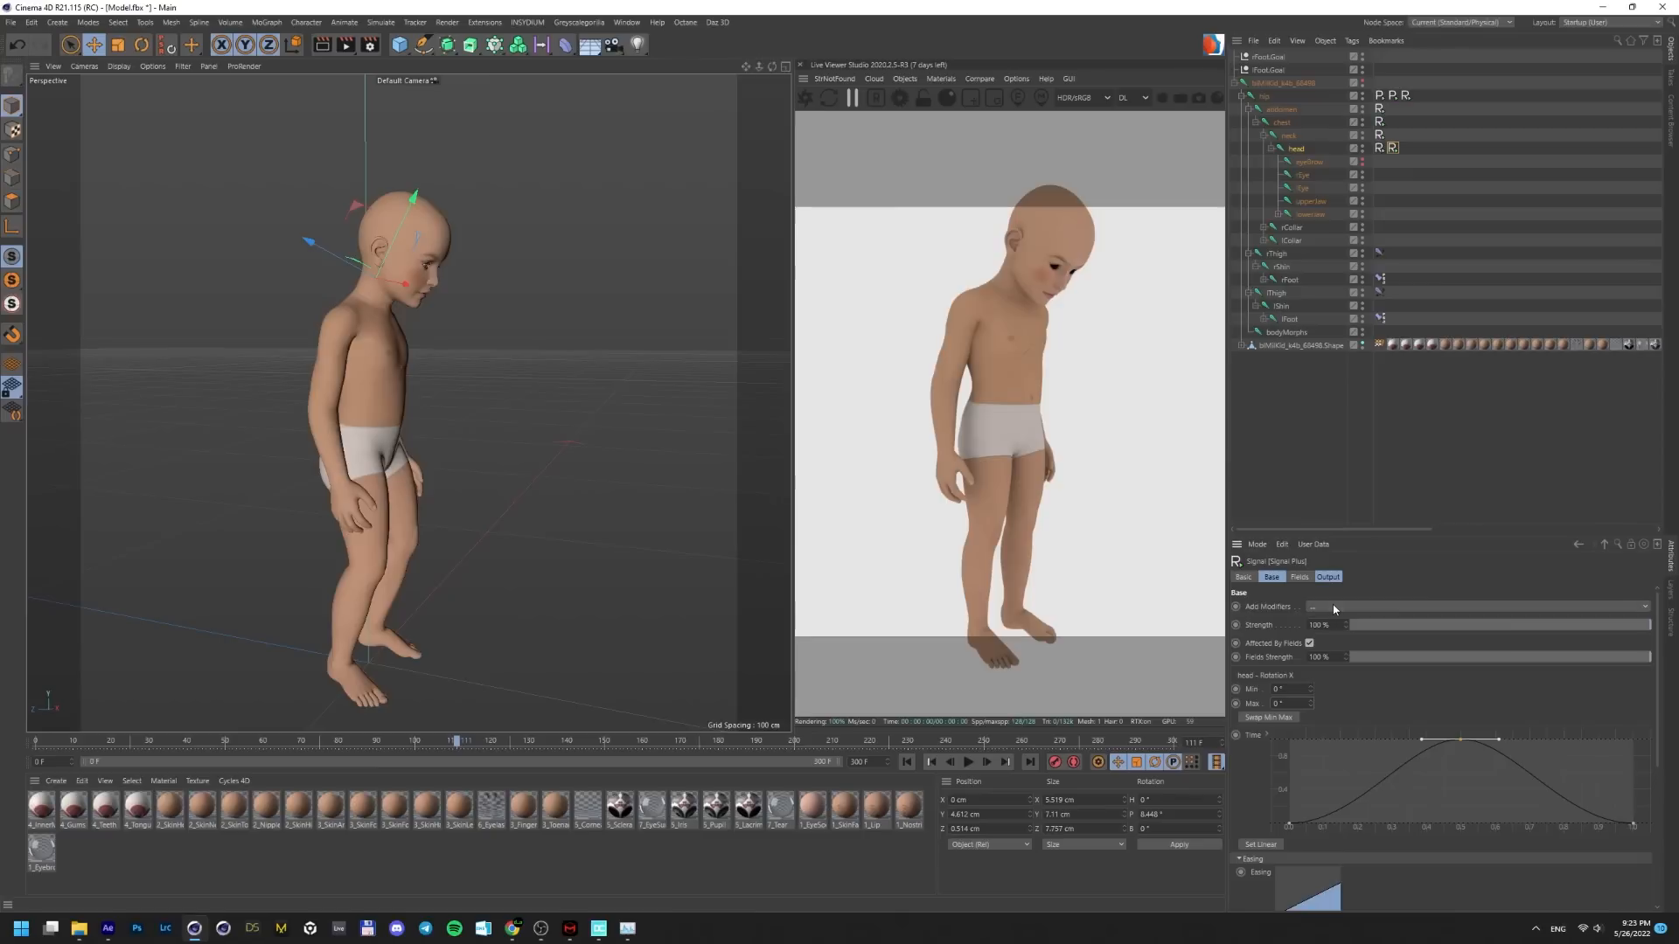
pyautogui.click(1029, 458)
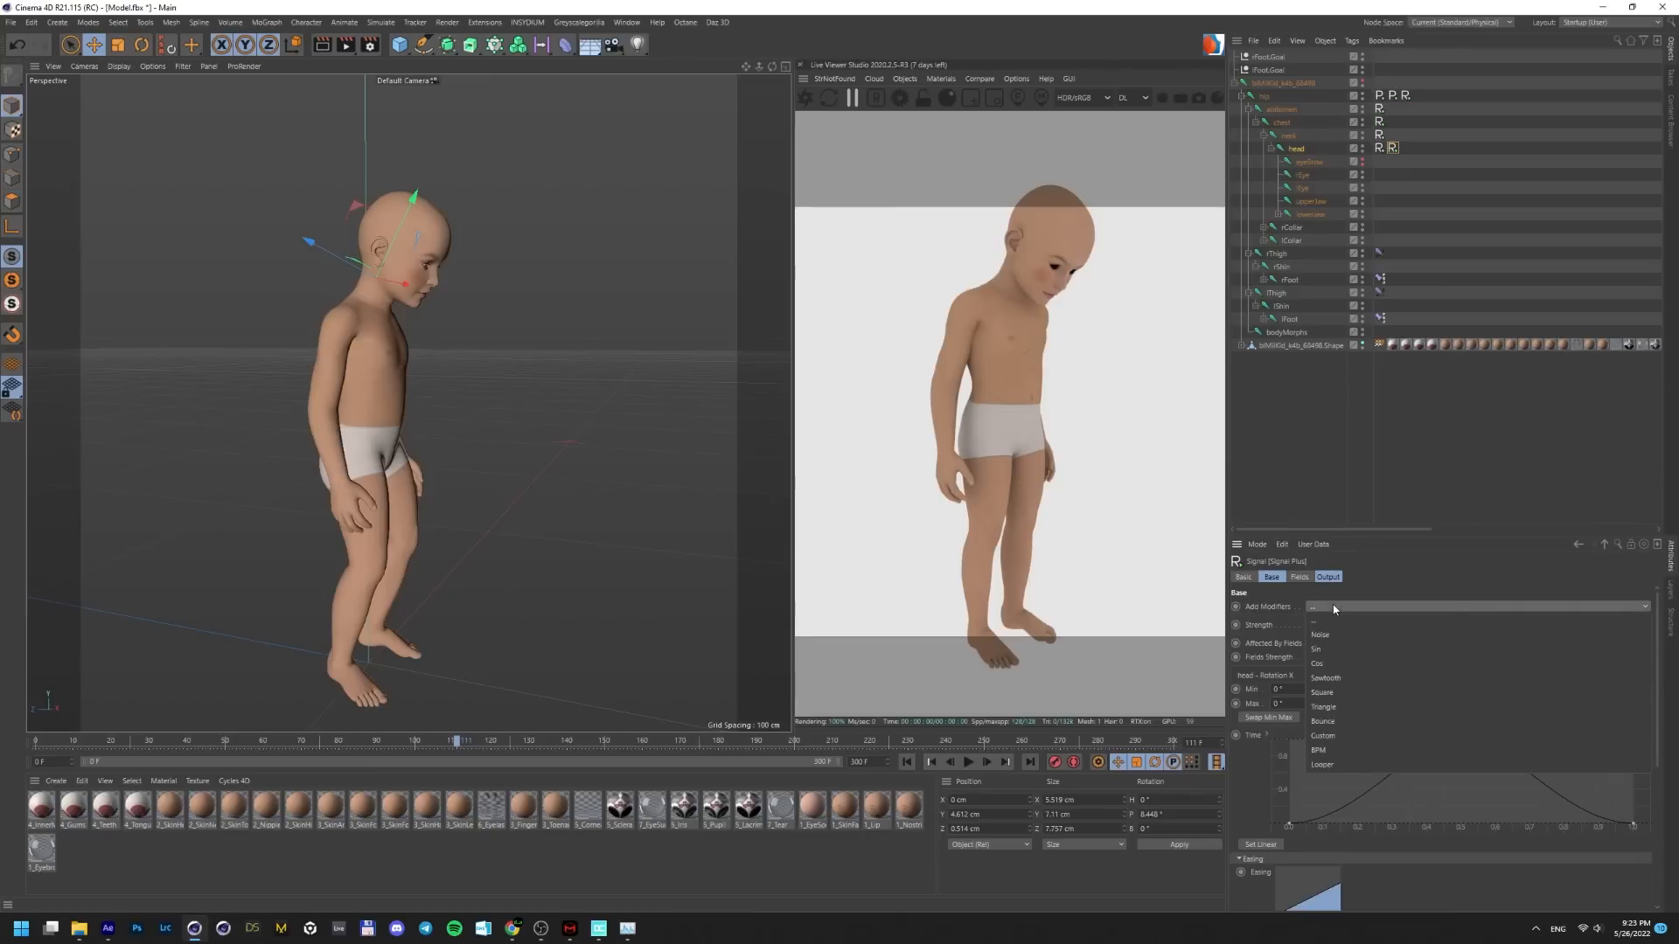
pyautogui.click(1320, 634)
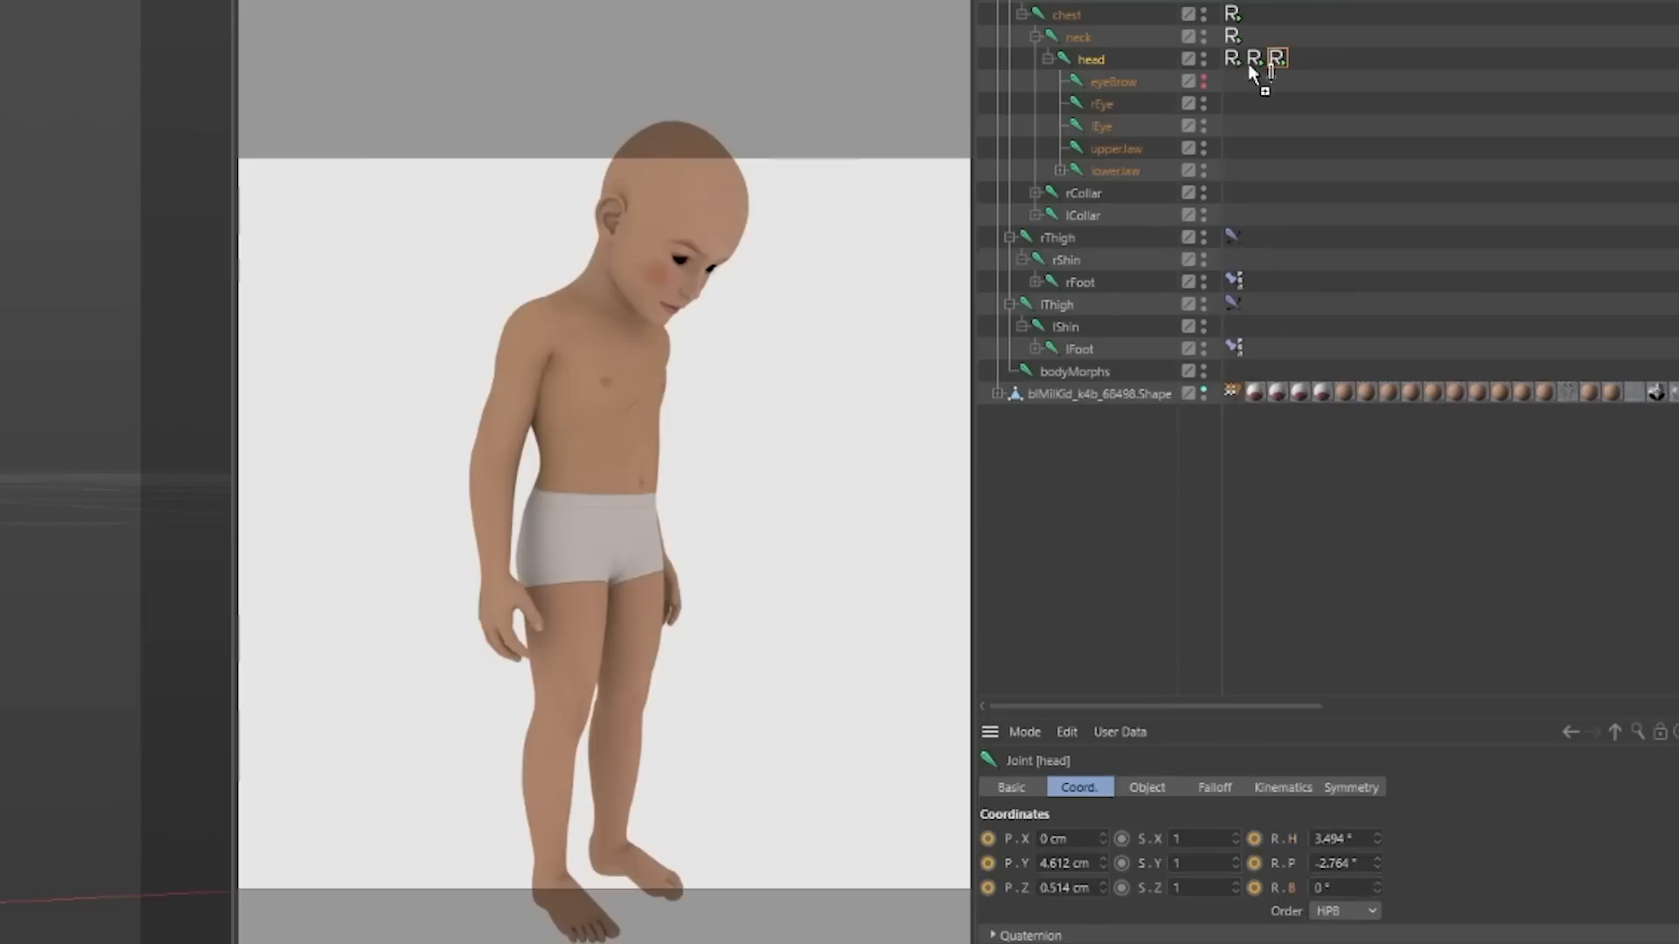
# Set the noise Seed to 1233 and Variation to 15° on the head's third Signal tag, and play the animation
pyautogui.click(1276, 58)
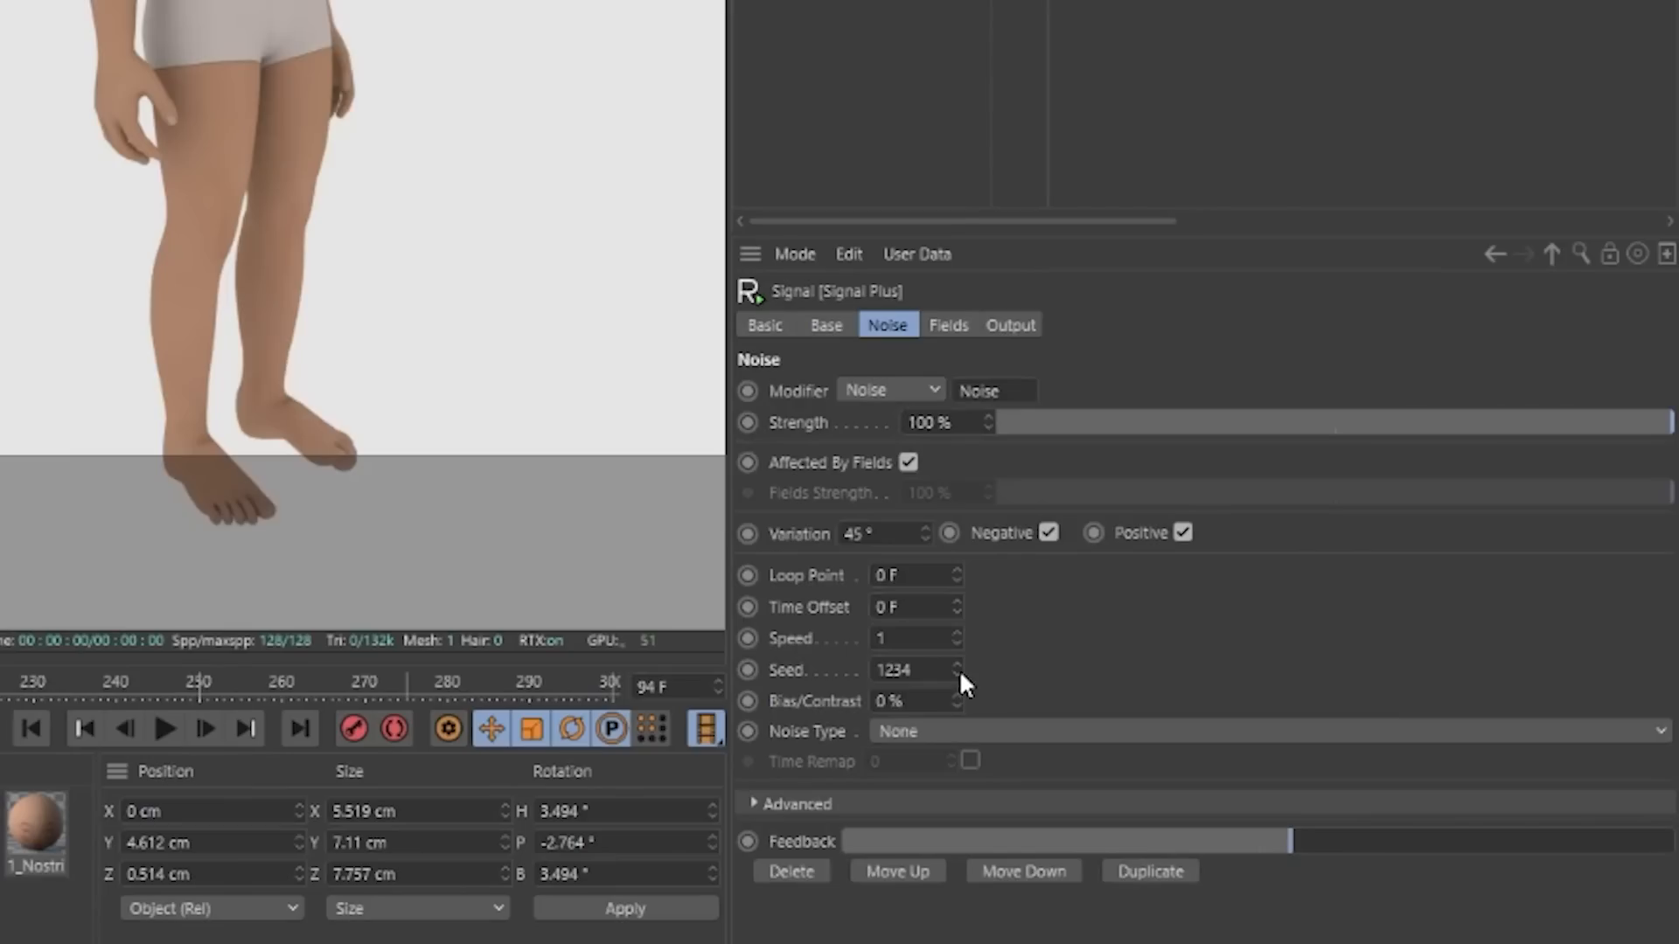
pyautogui.click(958, 674)
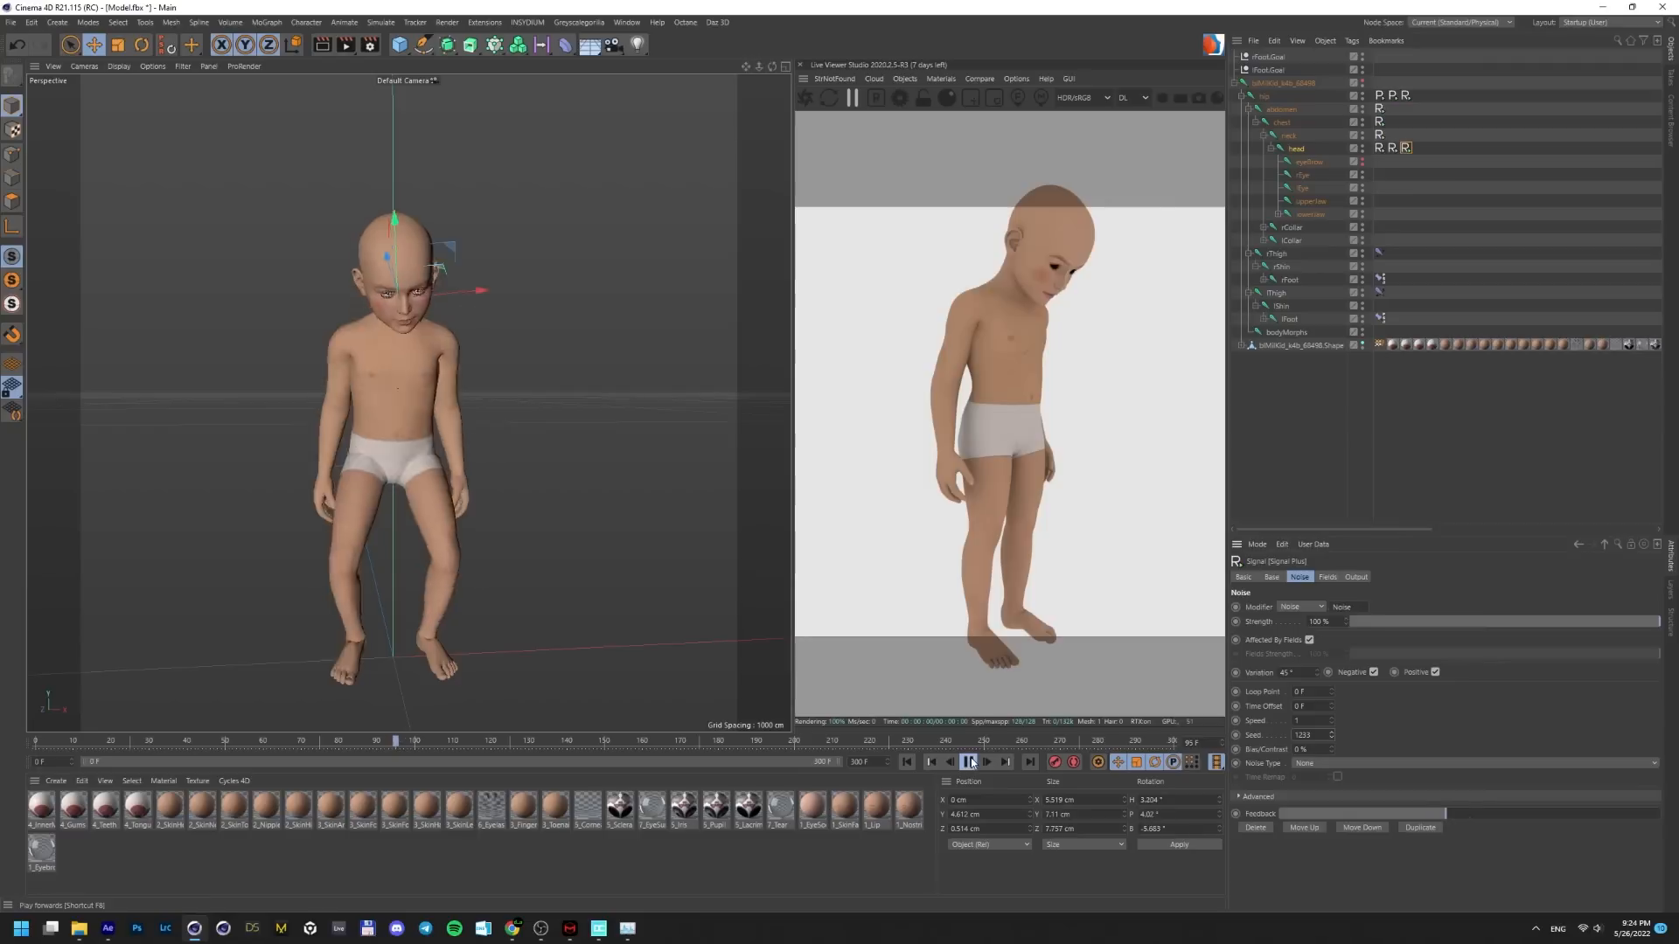
pyautogui.click(168, 727)
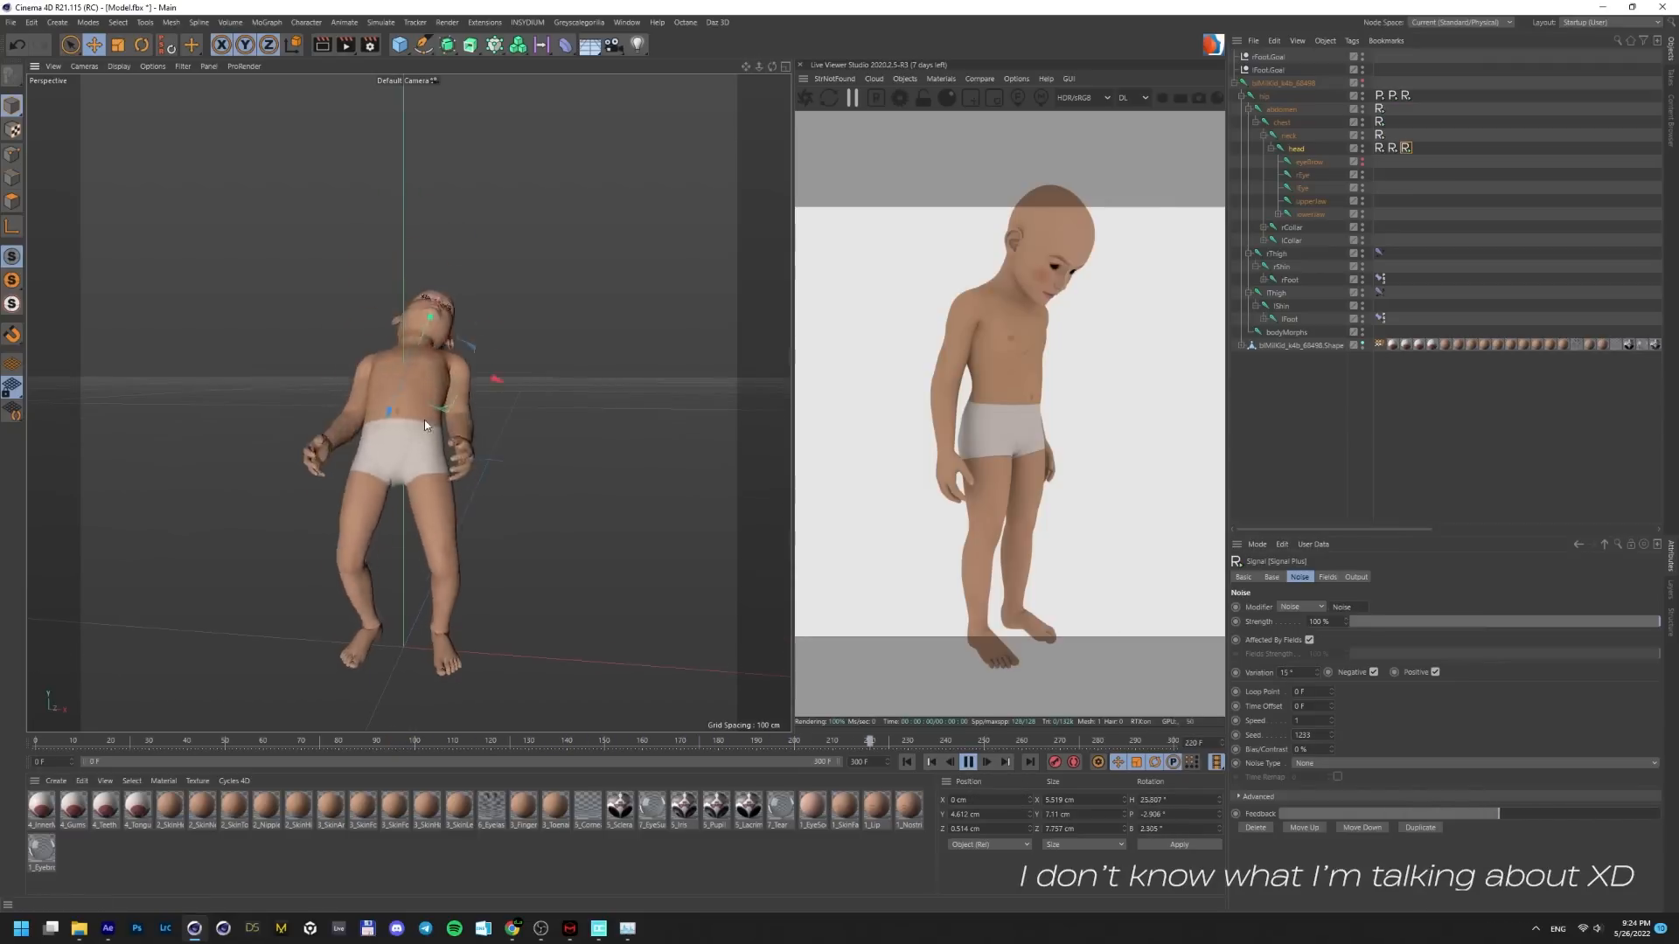
# Set the noise Variation of the head's second Signal tag to 30°
pyautogui.click(1392, 148)
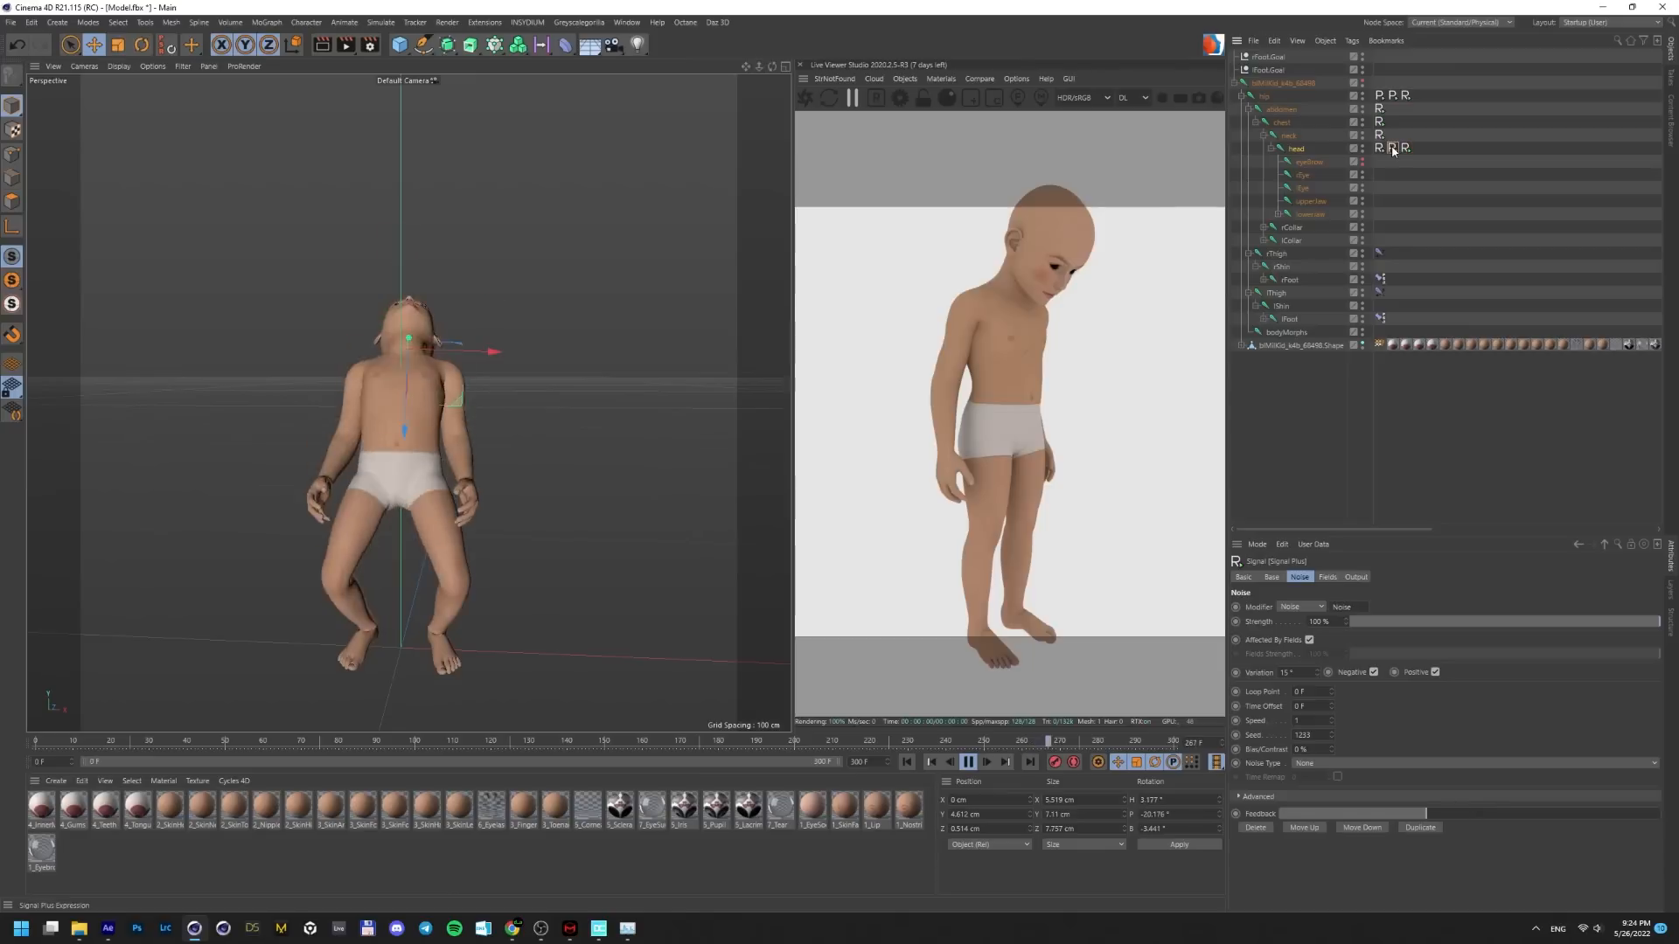
pyautogui.doubleClick(1286, 672)
pyautogui.write('30')
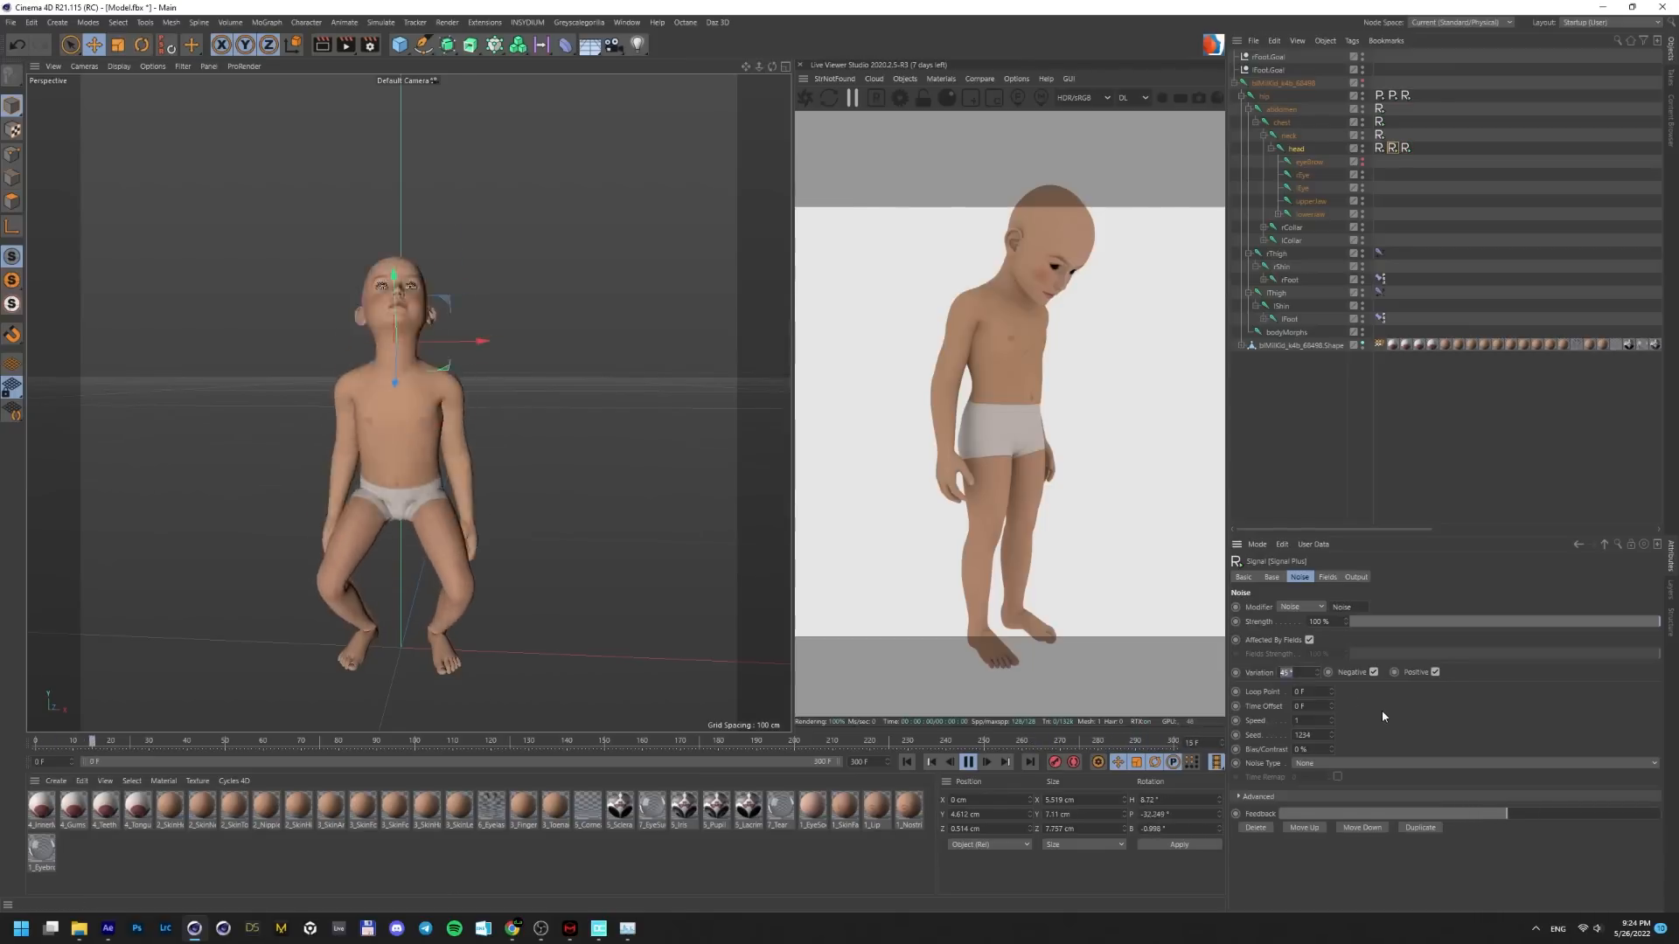
pyautogui.press('Return')
# Copy the head's noise Signal tags to the hip joint and set the last hip signal's Variation to 25° while checking playback
pyautogui.click(1405, 96)
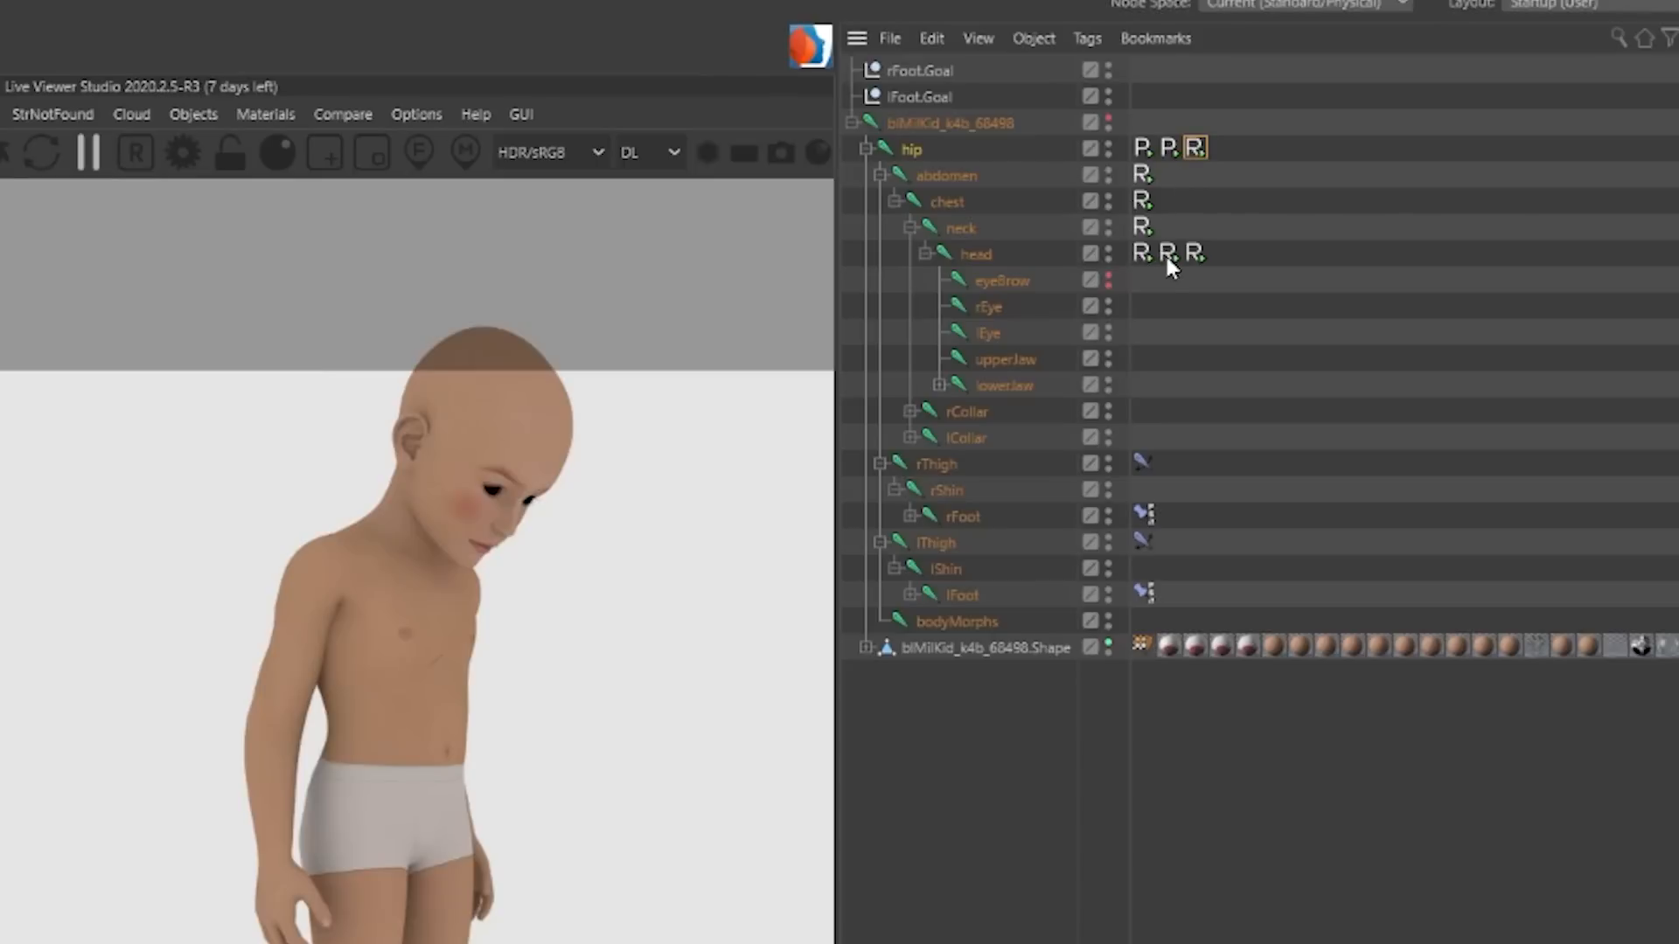
pyautogui.keyDown('ctrl'); pyautogui.moveTo(1169, 256); pyautogui.dragTo(1213, 223); pyautogui.keyUp('ctrl')
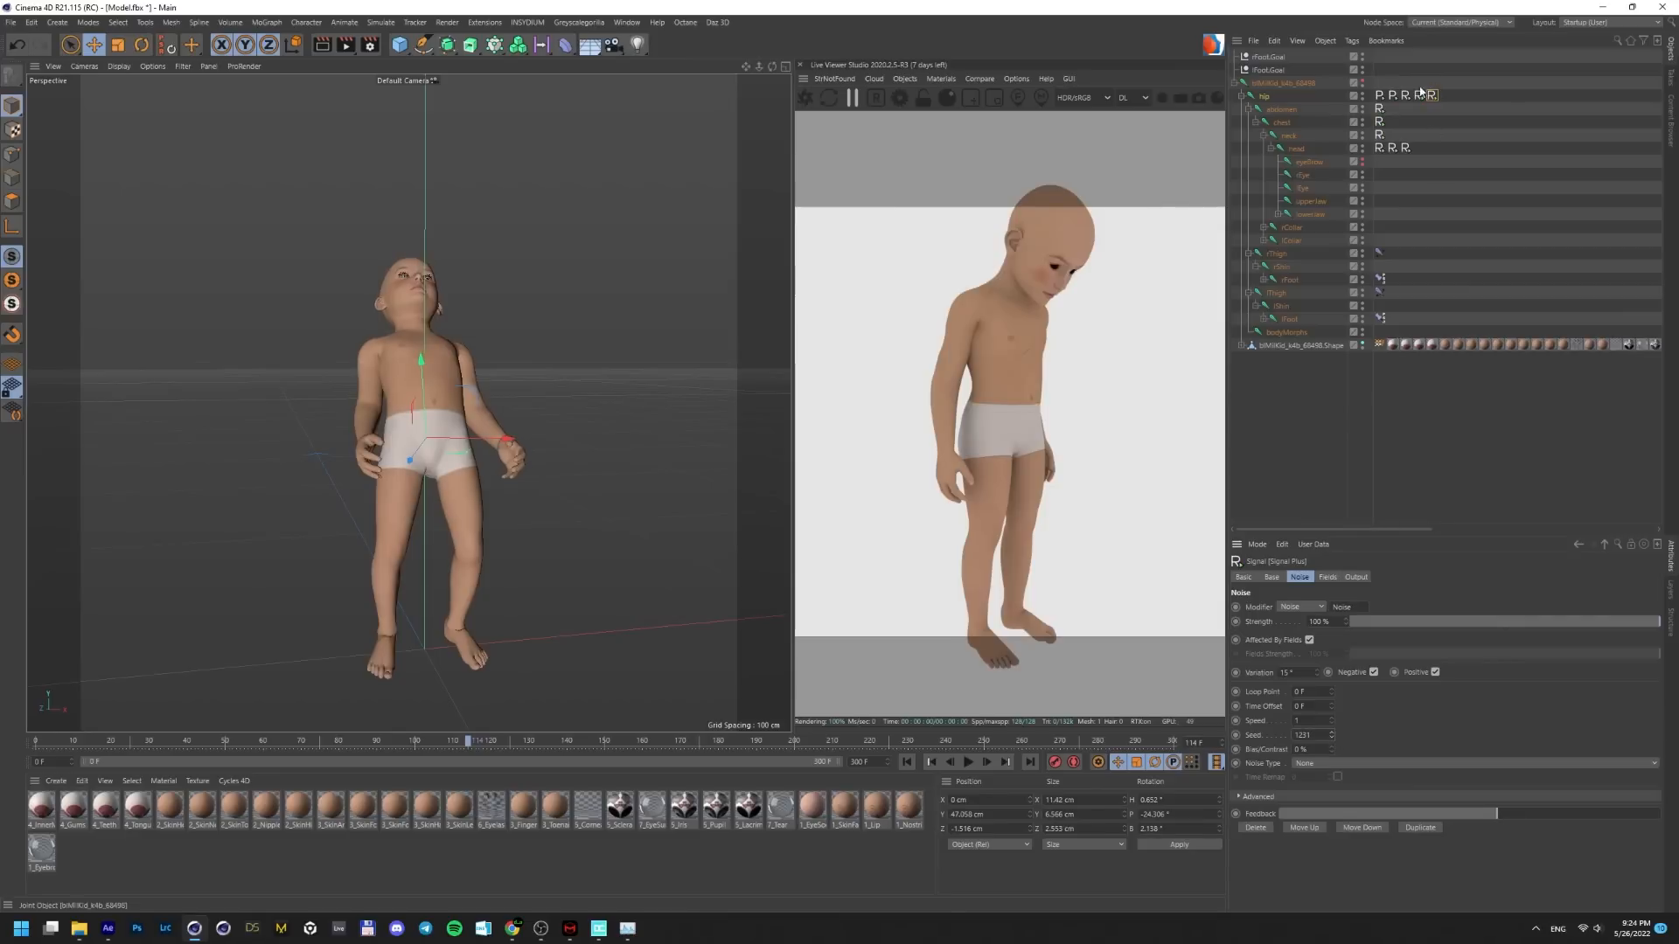
pyautogui.press('F8')
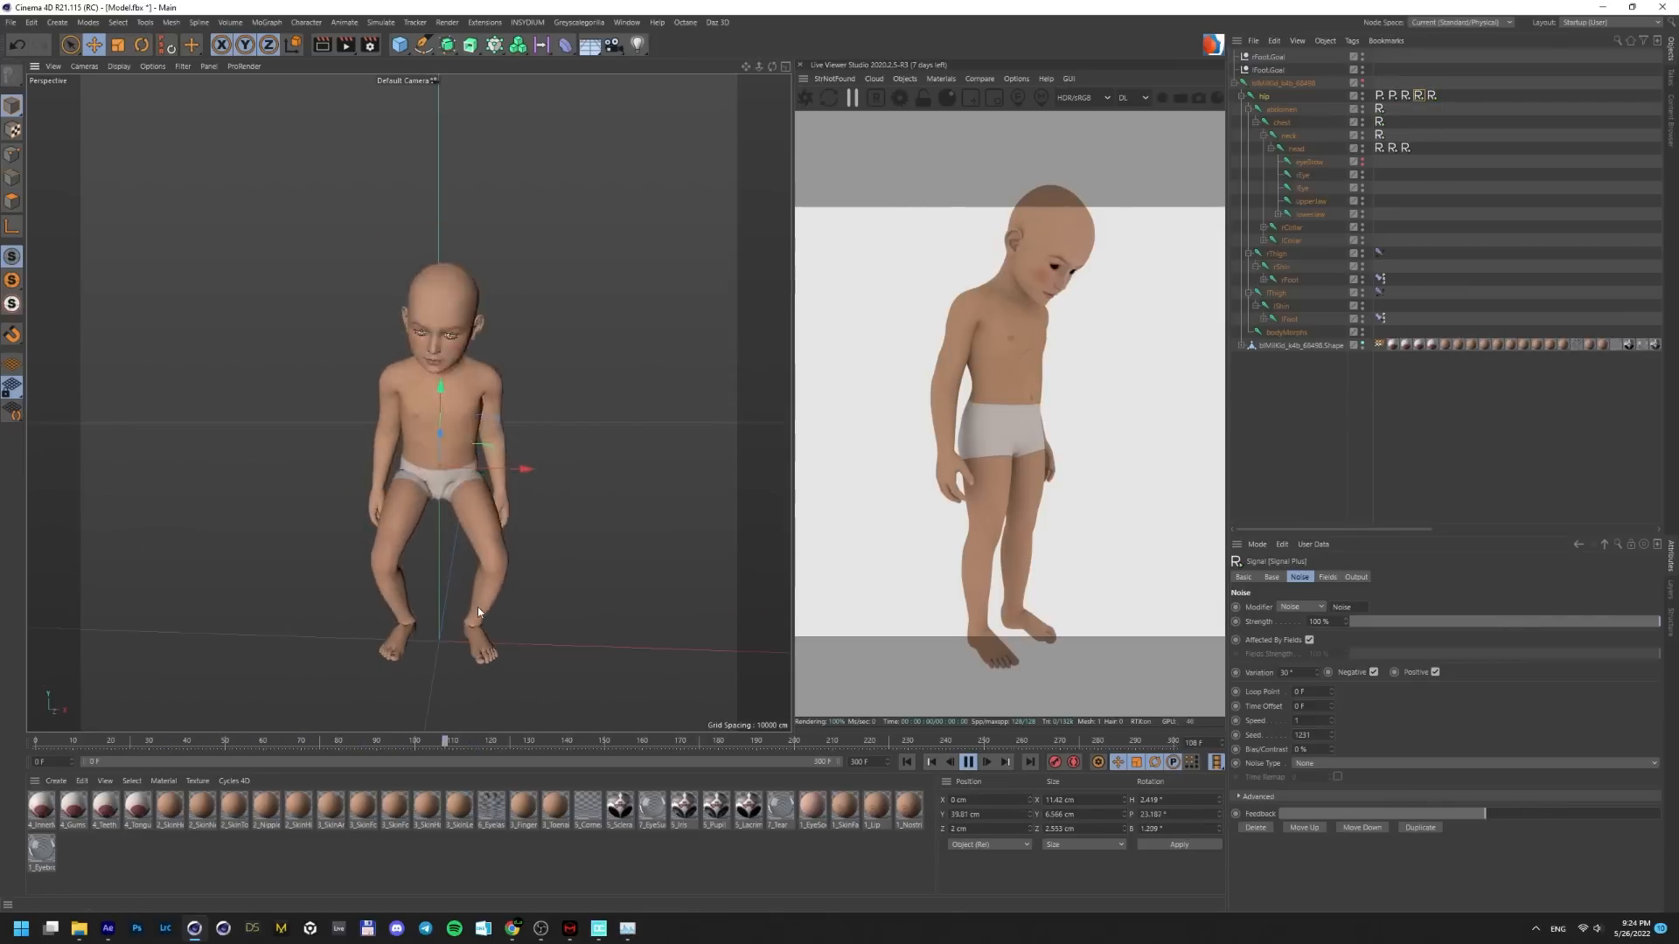
pyautogui.doubleClick(1287, 672)
pyautogui.write('5')
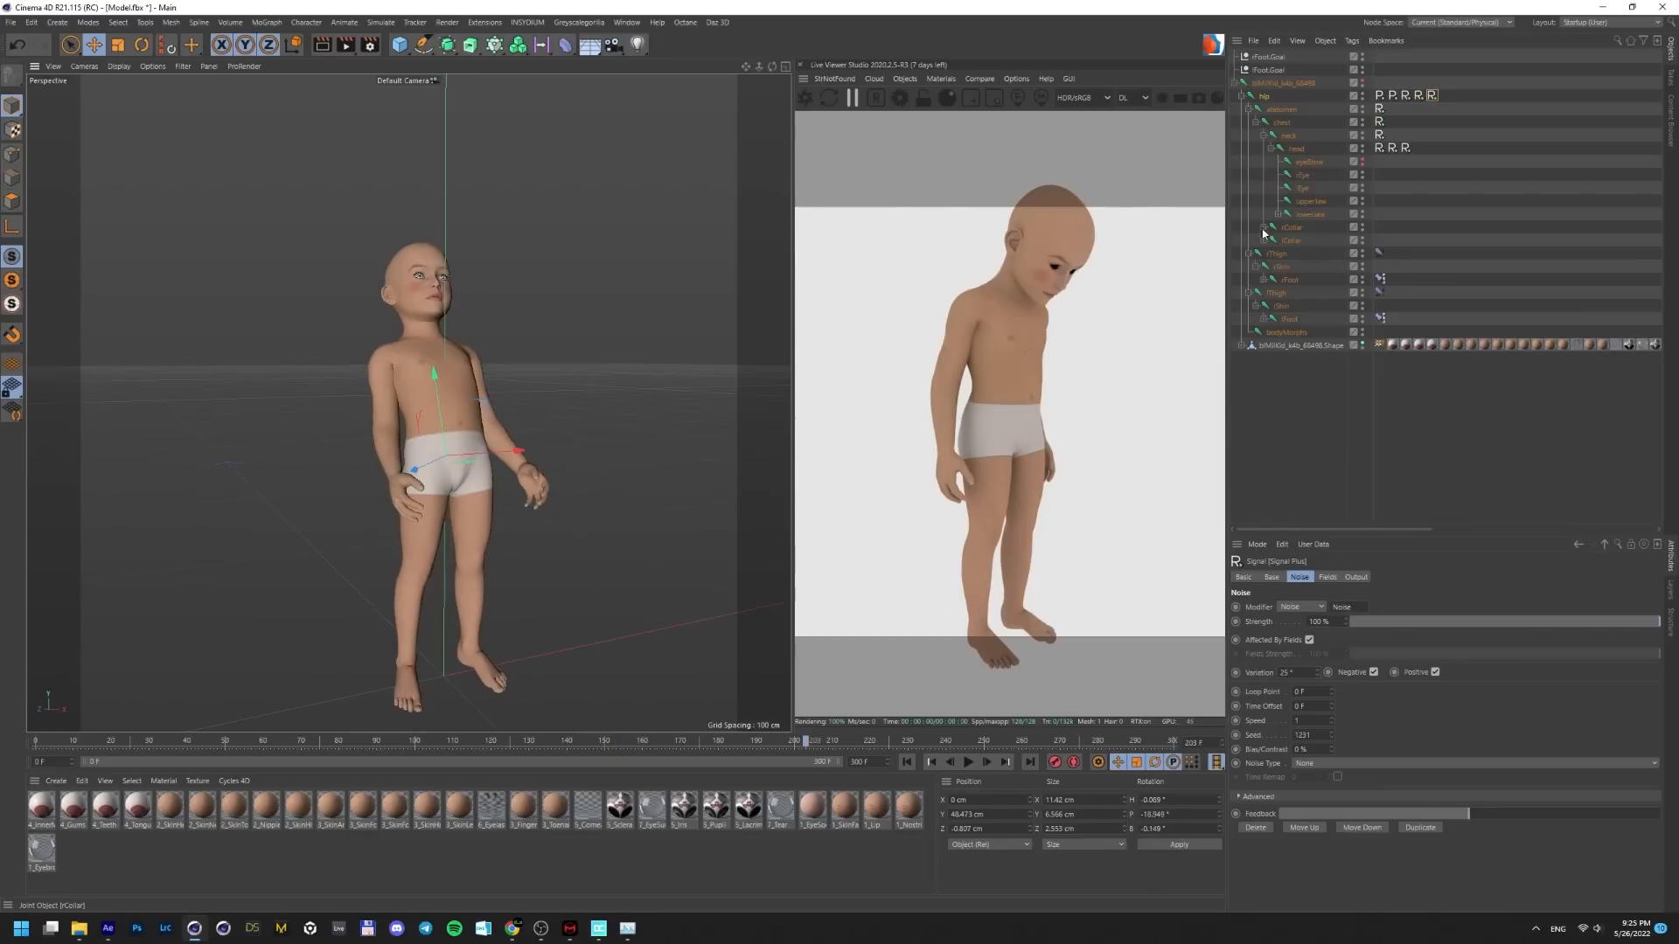
# Expand both collar joints, copy the abdomen's Signal tag to the rShldr joint, and set its Min to -26°
pyautogui.click(1263, 228)
pyautogui.click(1264, 253)
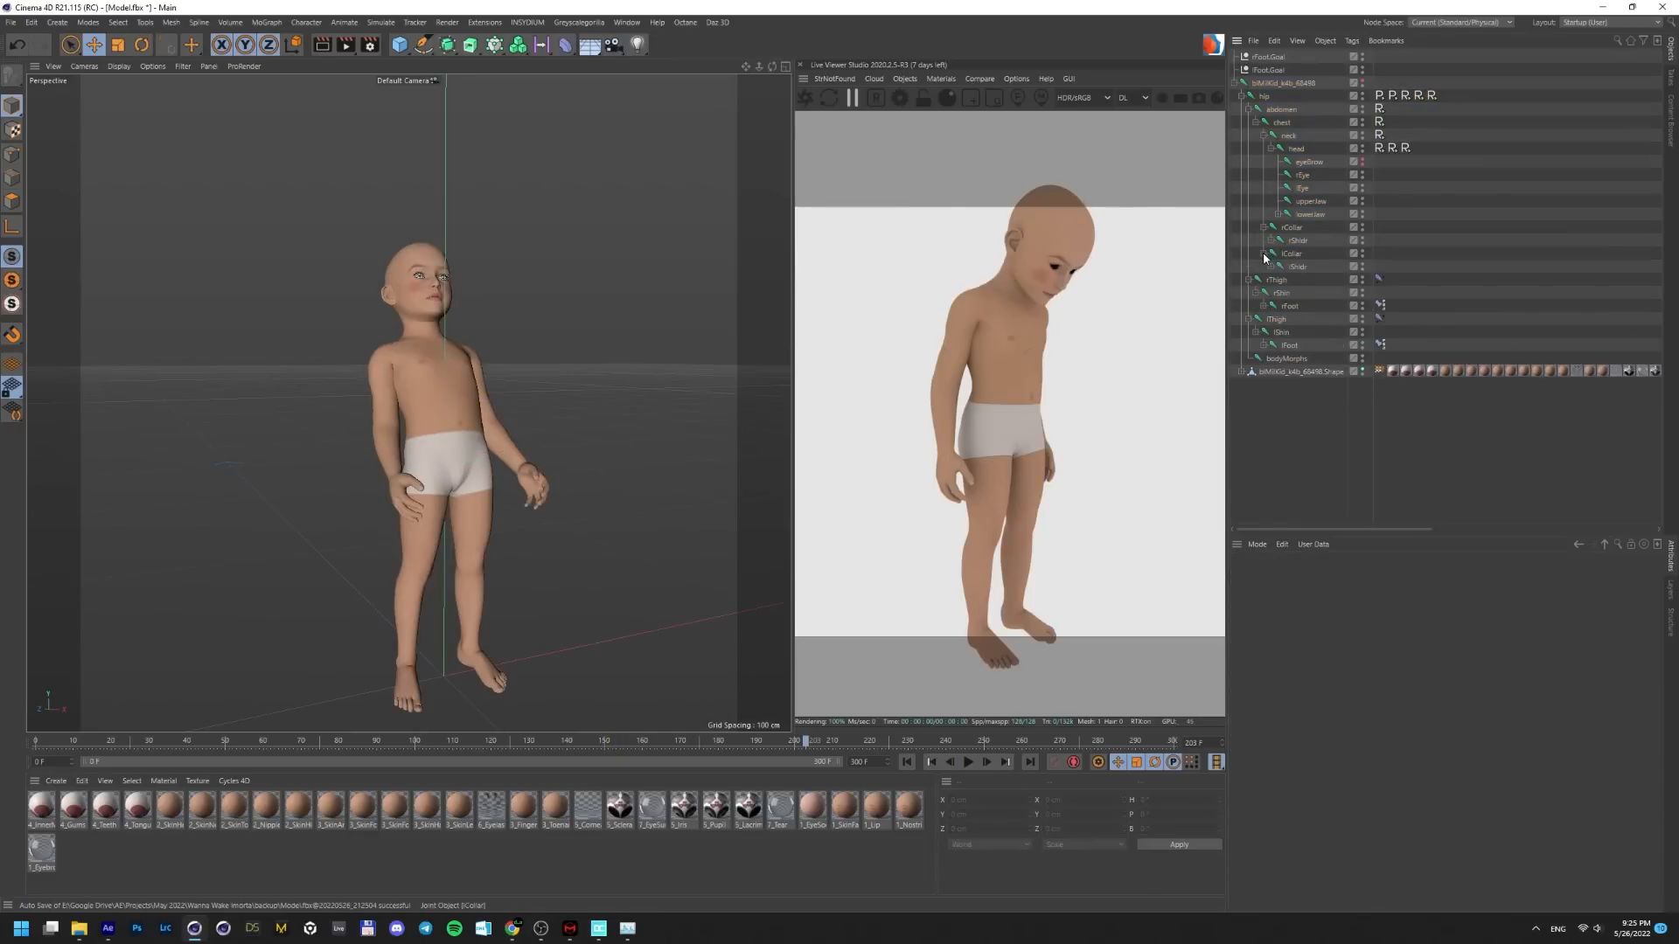
pyautogui.click(1272, 267)
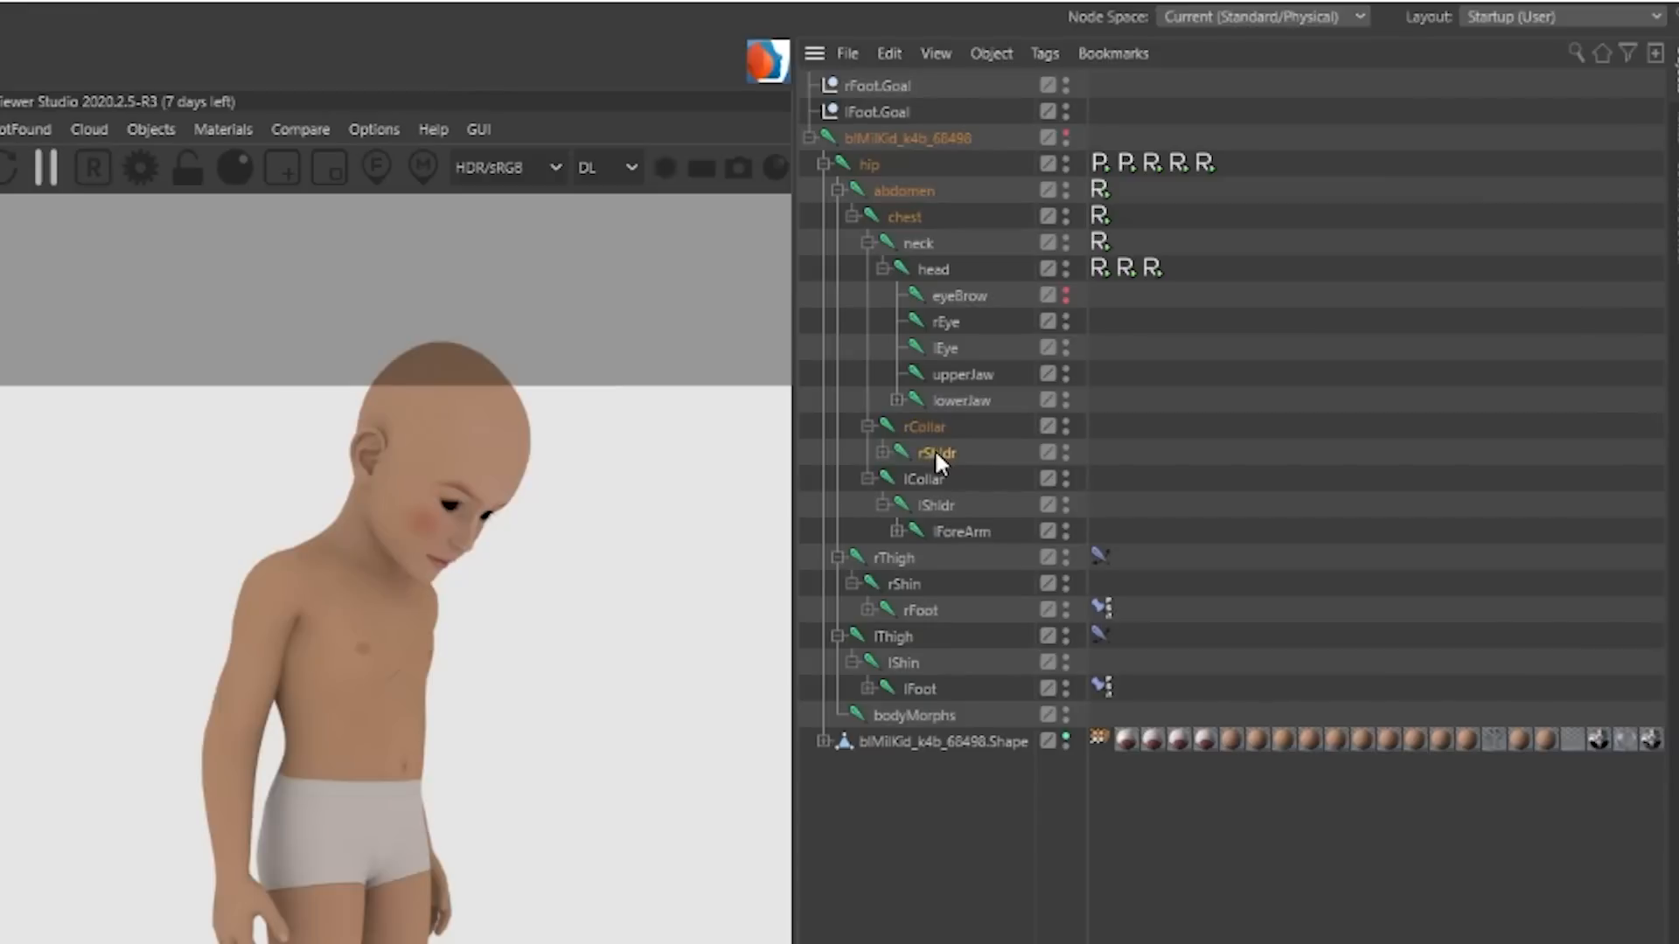
pyautogui.rightClick(930, 451)
pyautogui.moveTo(1000, 445)
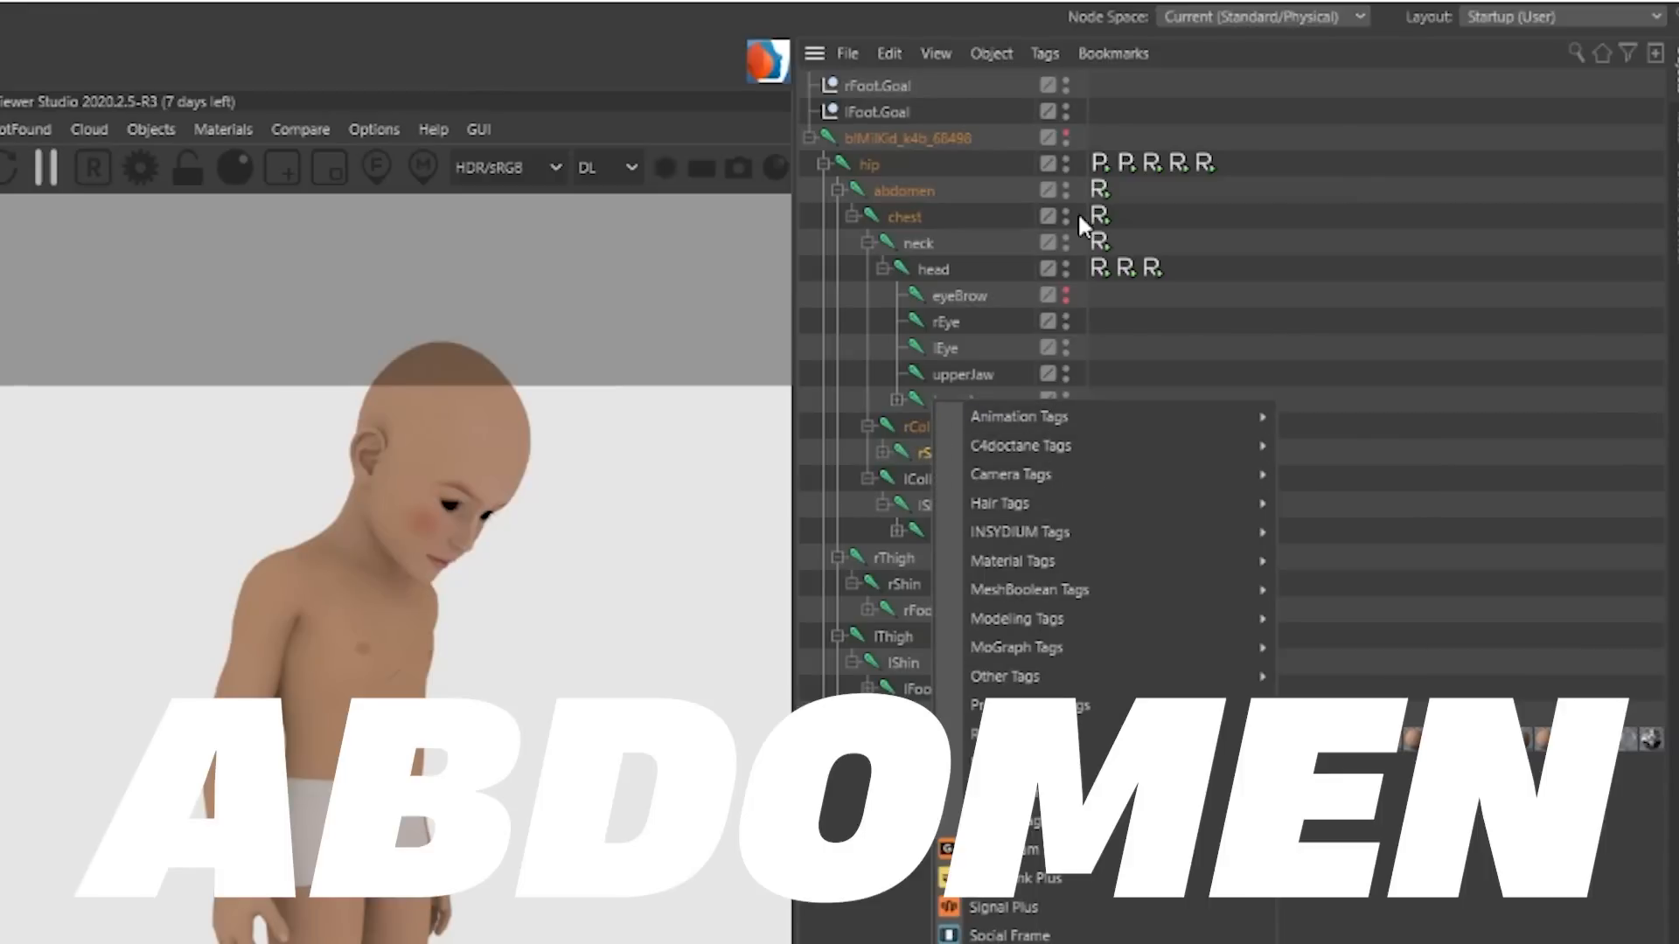
pyautogui.click(1099, 190)
pyautogui.keyDown('ctrl'); pyautogui.moveTo(1107, 341); pyautogui.dragTo(1103, 451); pyautogui.keyUp('ctrl')
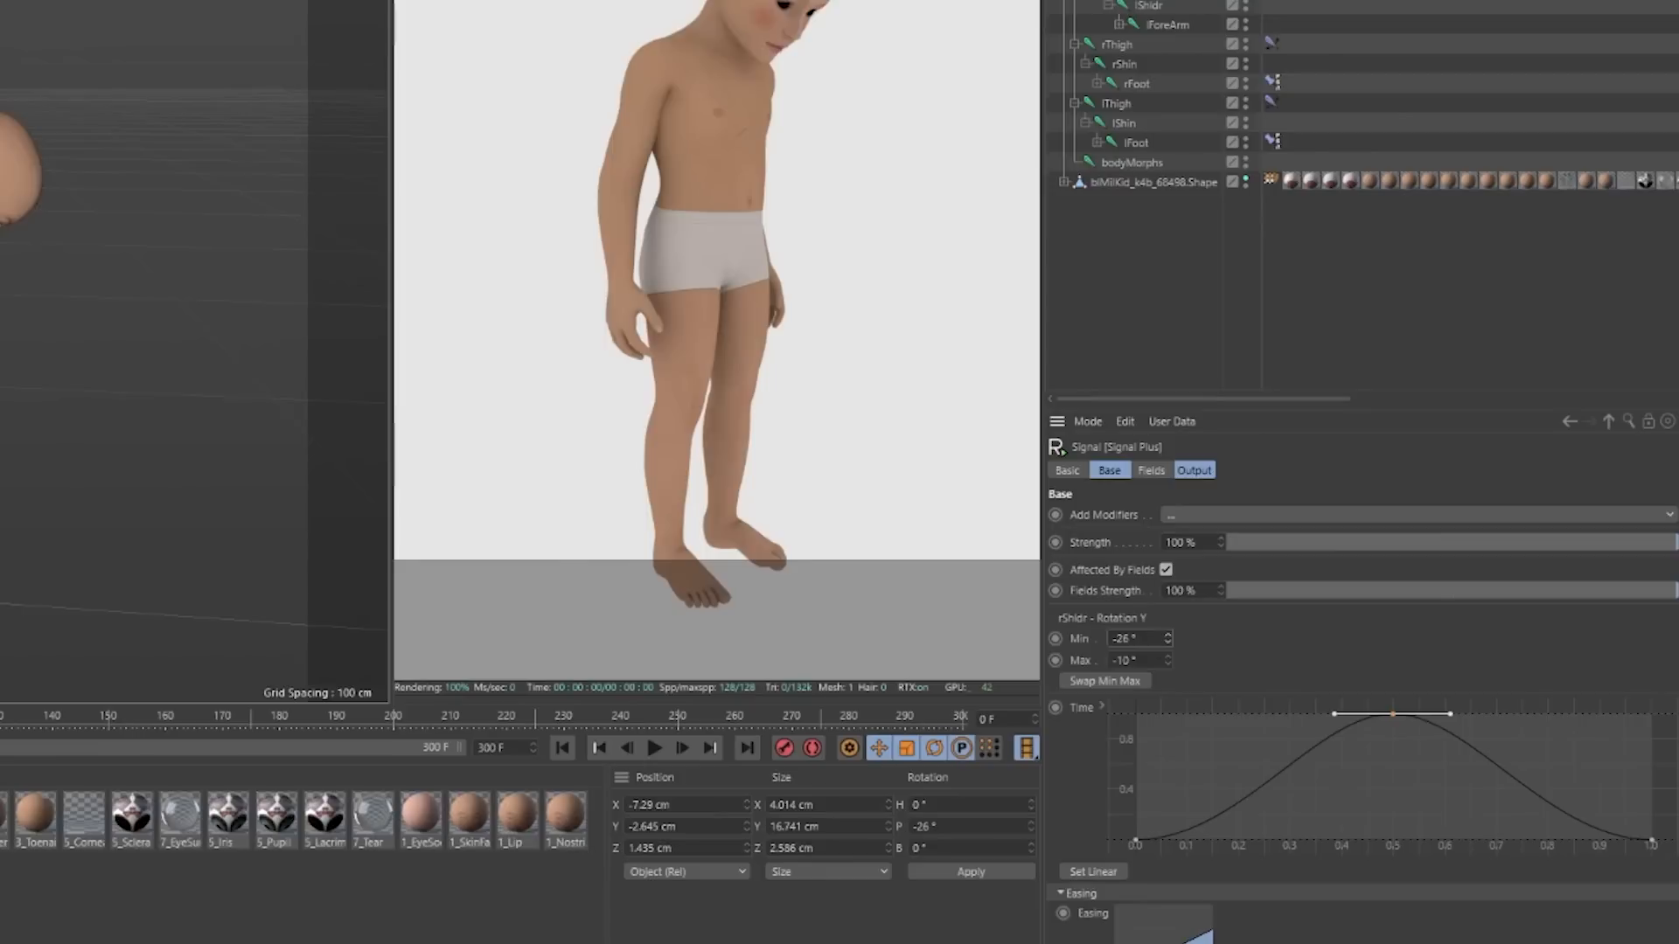
# Set the rShldr signal's Max to 50° and its Offset to 6 F, scrubbing the timeline to check the arm swing
pyautogui.moveTo(37, 748); pyautogui.dragTo(89, 750)
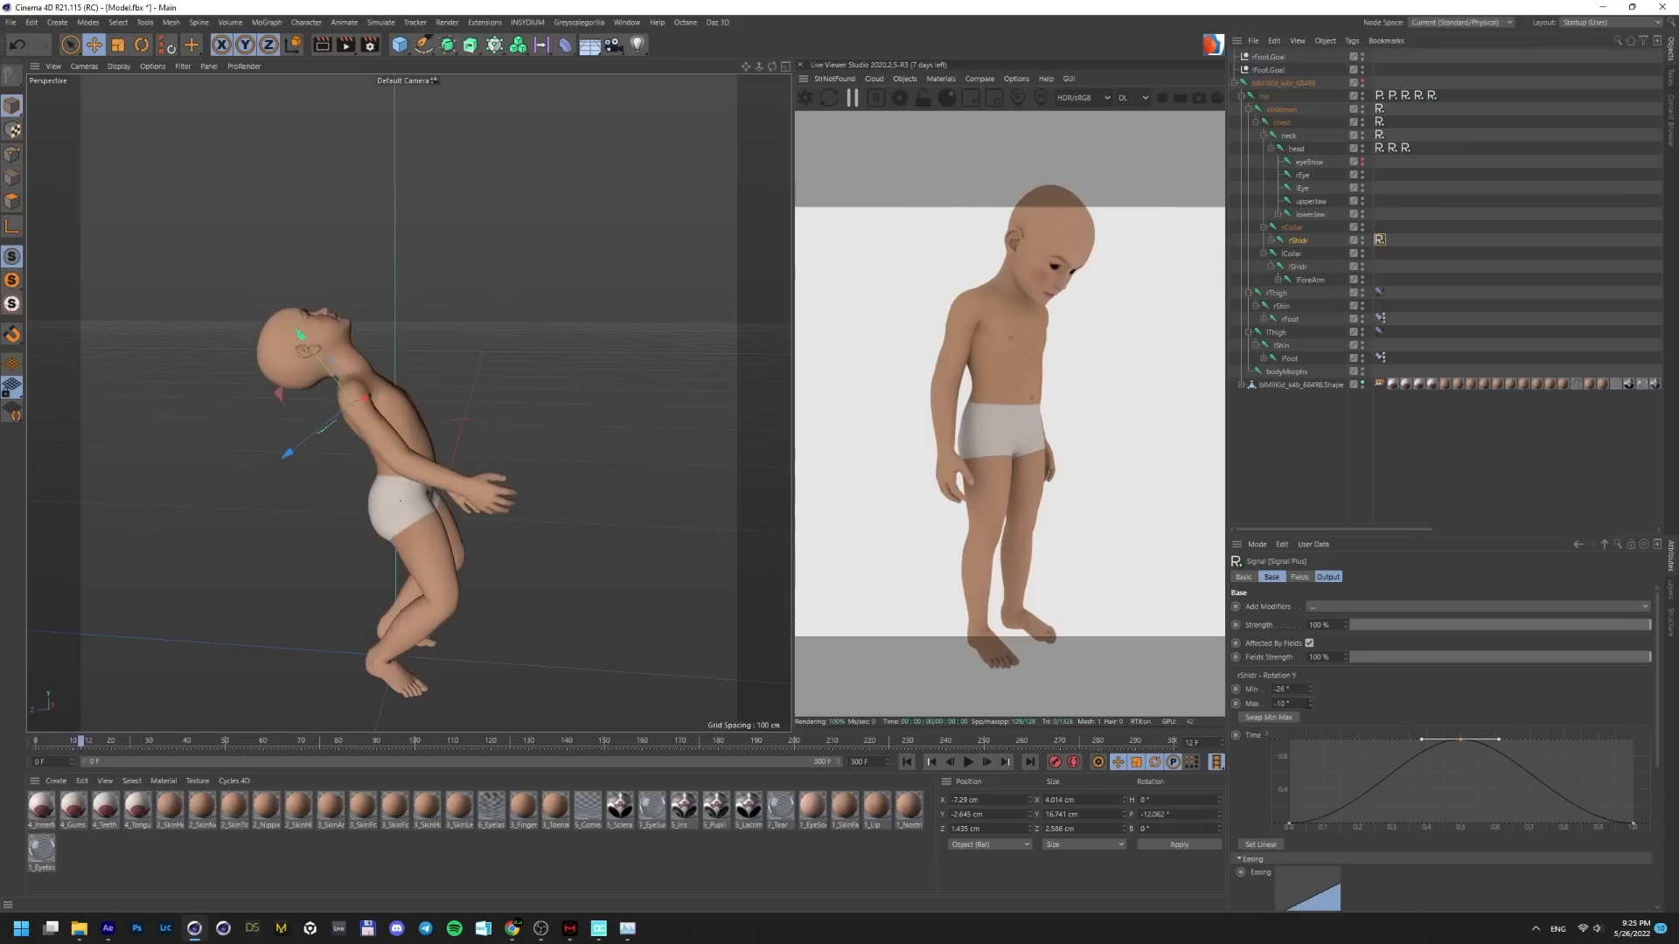
pyautogui.moveTo(1311, 705); pyautogui.dragTo(1312, 708)
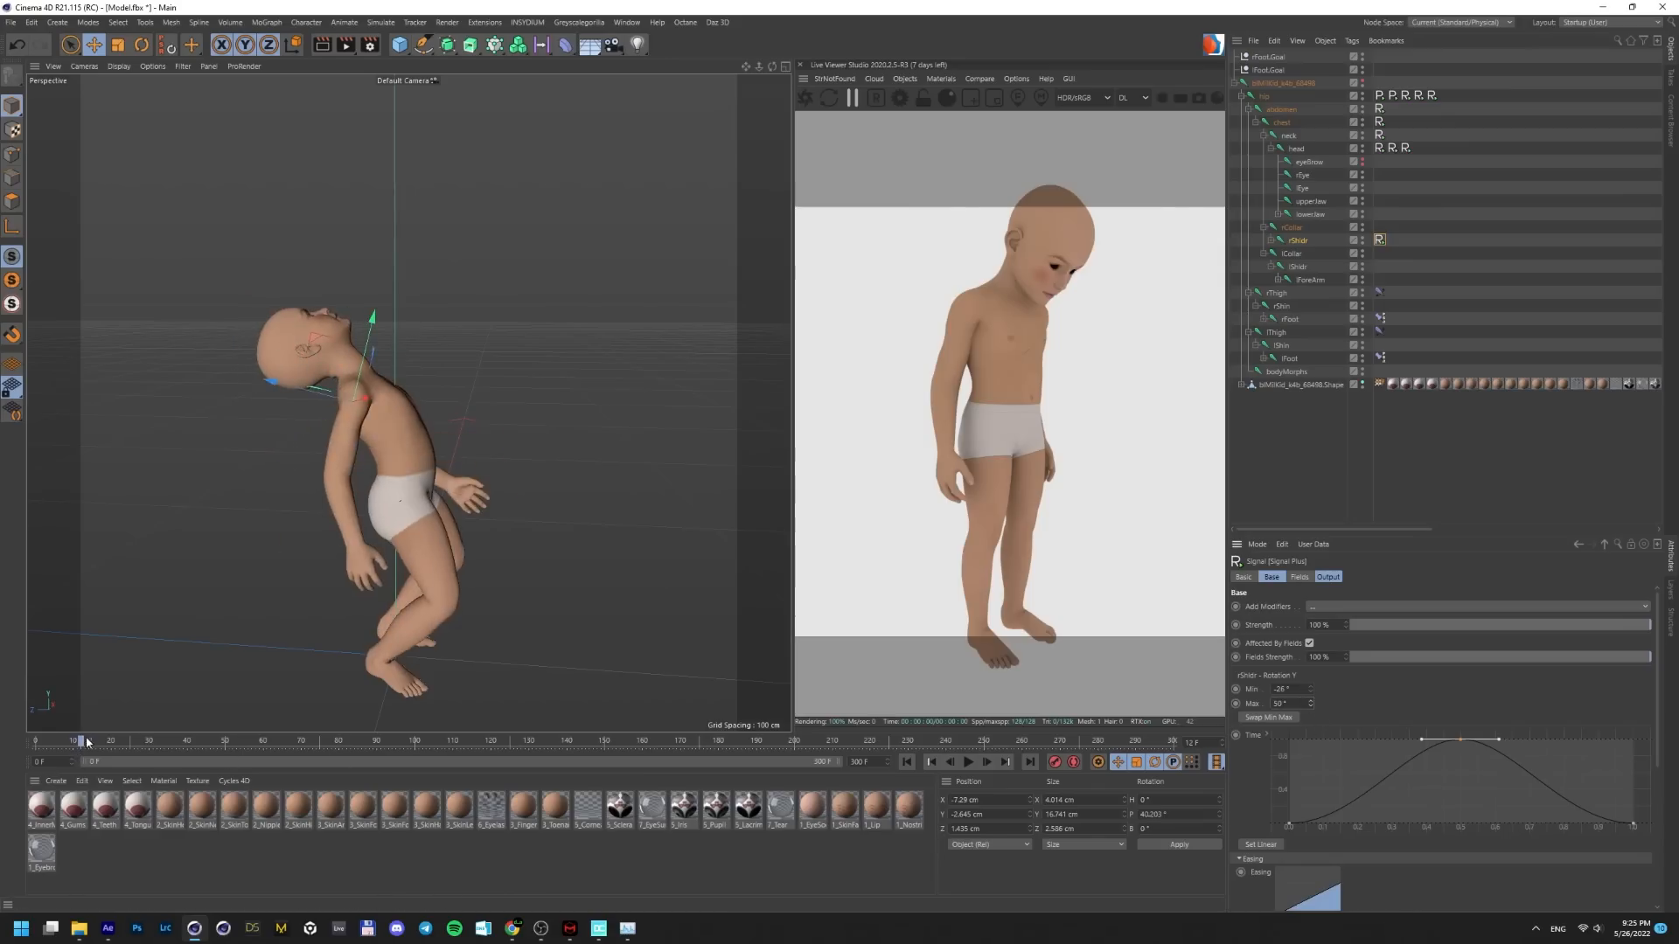
pyautogui.moveTo(86, 743); pyautogui.dragTo(161, 764)
pyautogui.moveTo(1308, 730); pyautogui.dragTo(1309, 728)
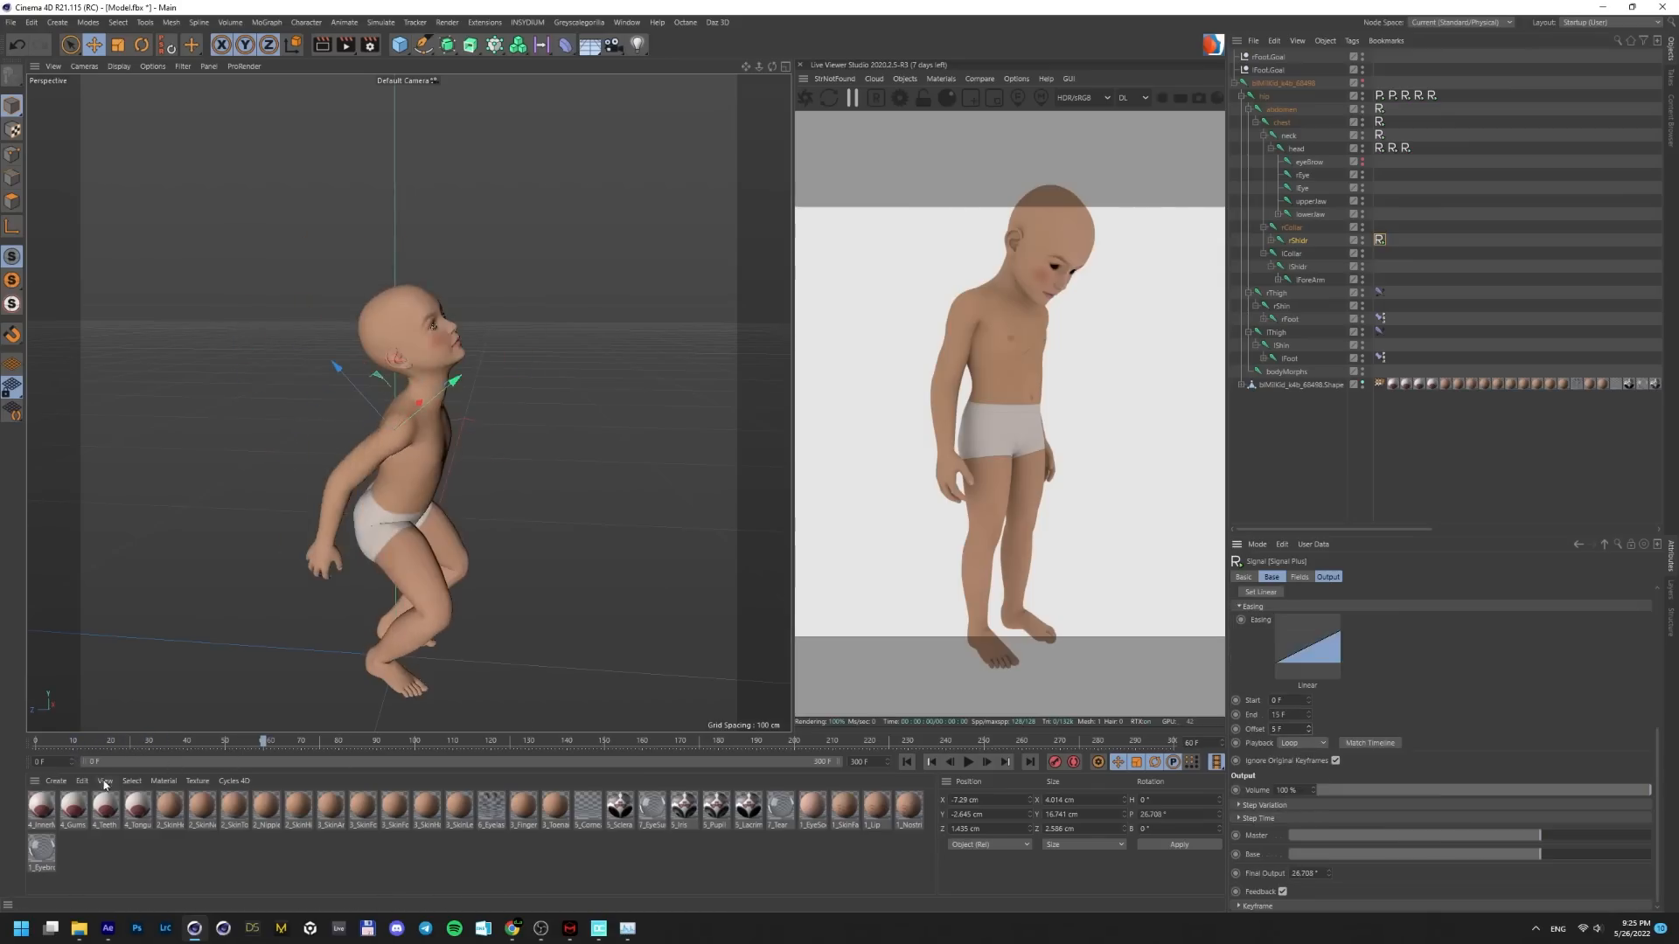
pyautogui.moveTo(86, 743); pyautogui.dragTo(144, 760)
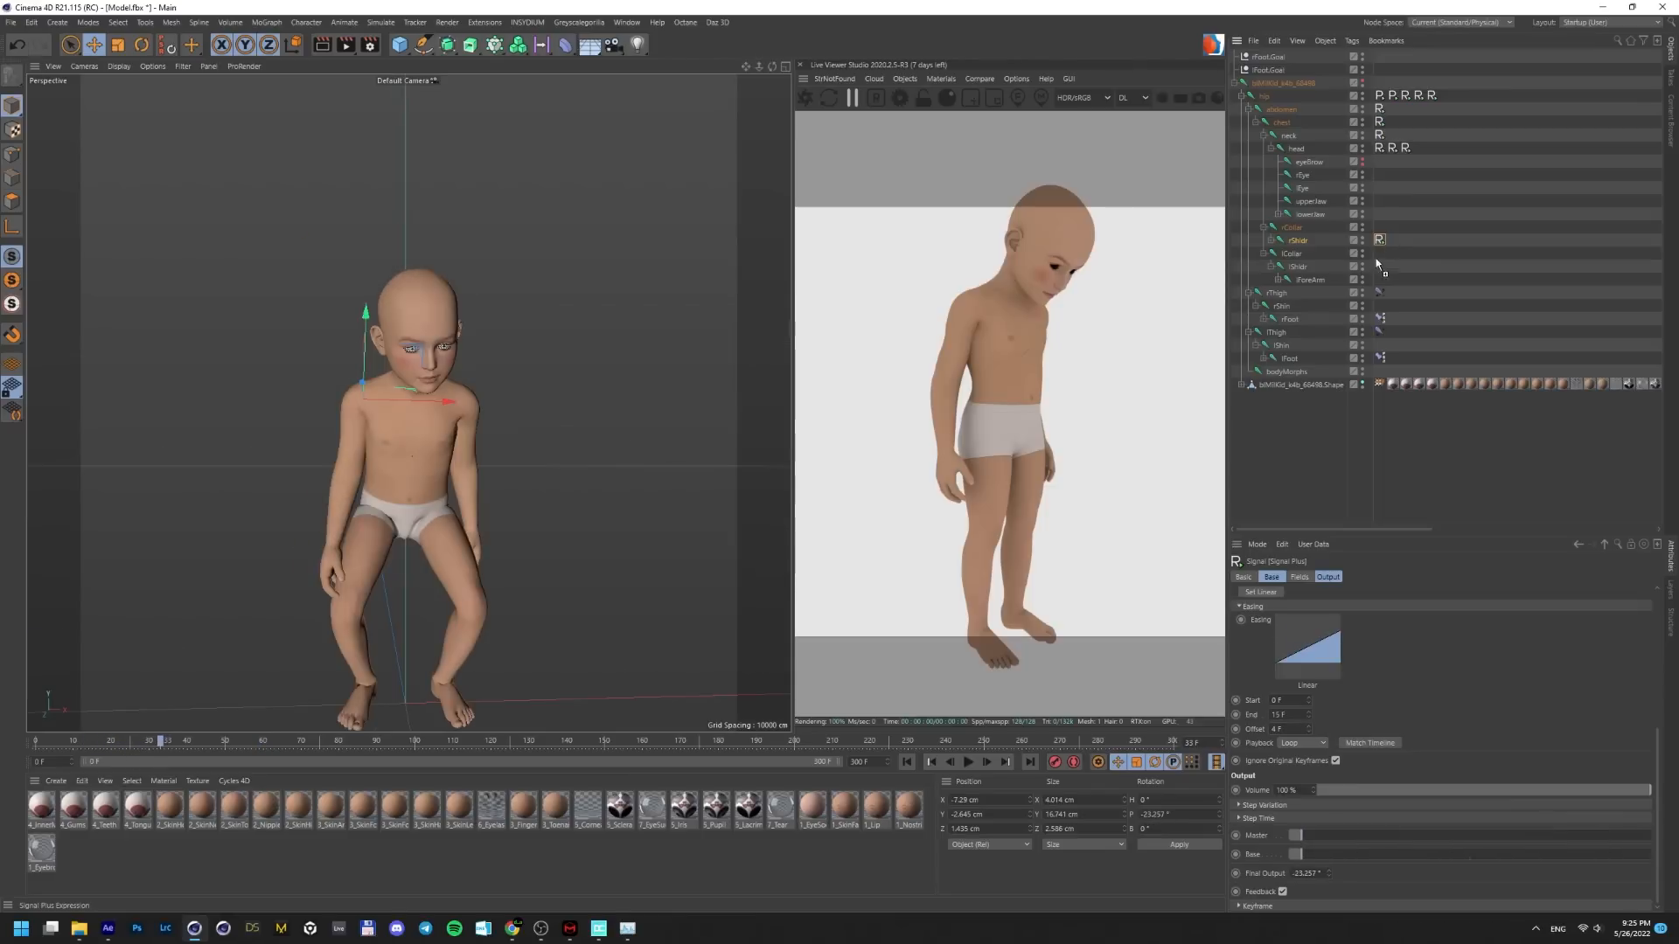
# Copy the rShldr Signal tag to the lShldr joint, and set the rShldr joint's heading rotation to -6°
pyautogui.keyDown('ctrl'); pyautogui.moveTo(1377, 262); pyautogui.dragTo(1379, 268); pyautogui.keyUp('ctrl')
pyautogui.moveTo(182, 742); pyautogui.dragTo(217, 752)
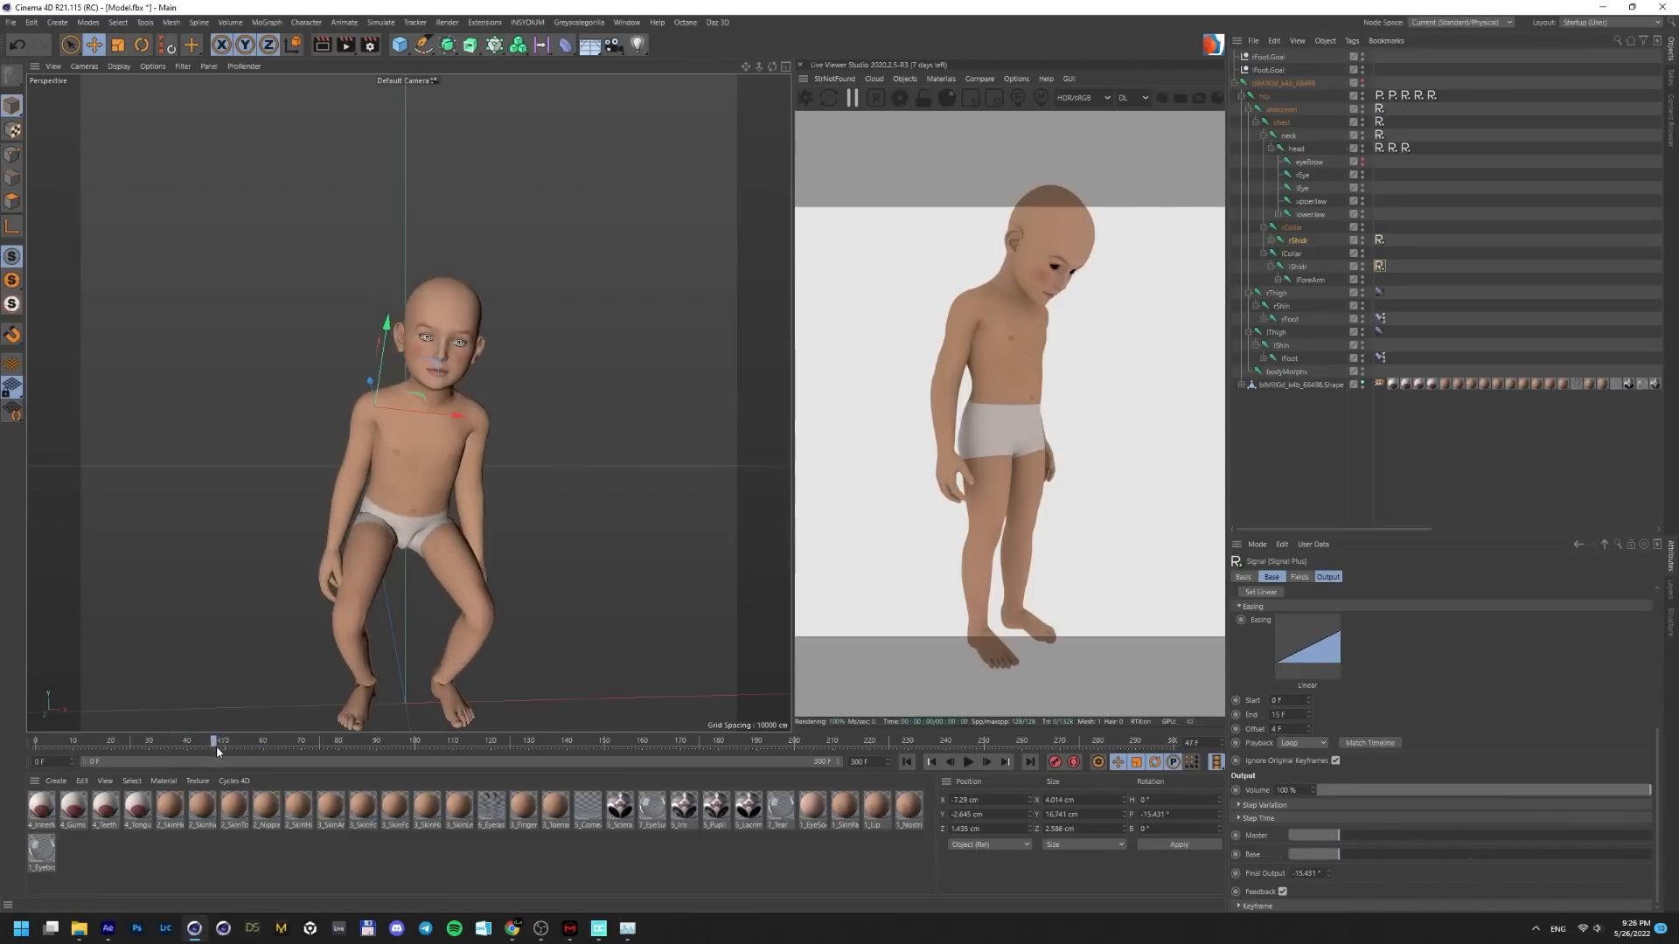
pyautogui.click(1300, 241)
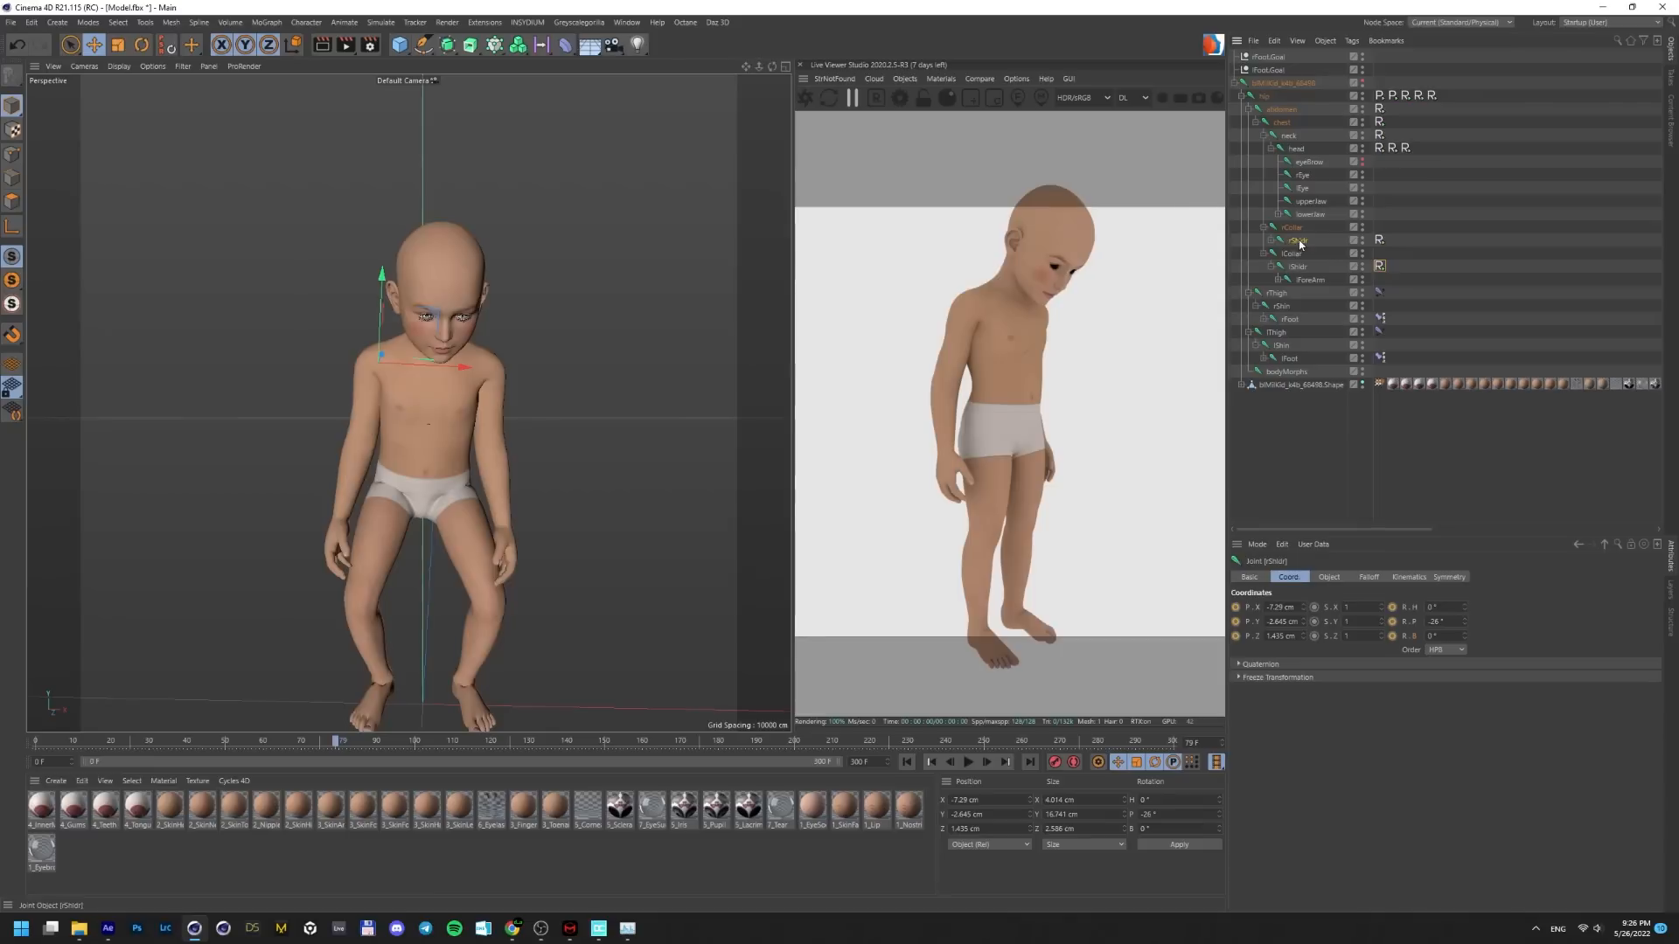
pyautogui.moveTo(1466, 606); pyautogui.dragTo(1467, 613)
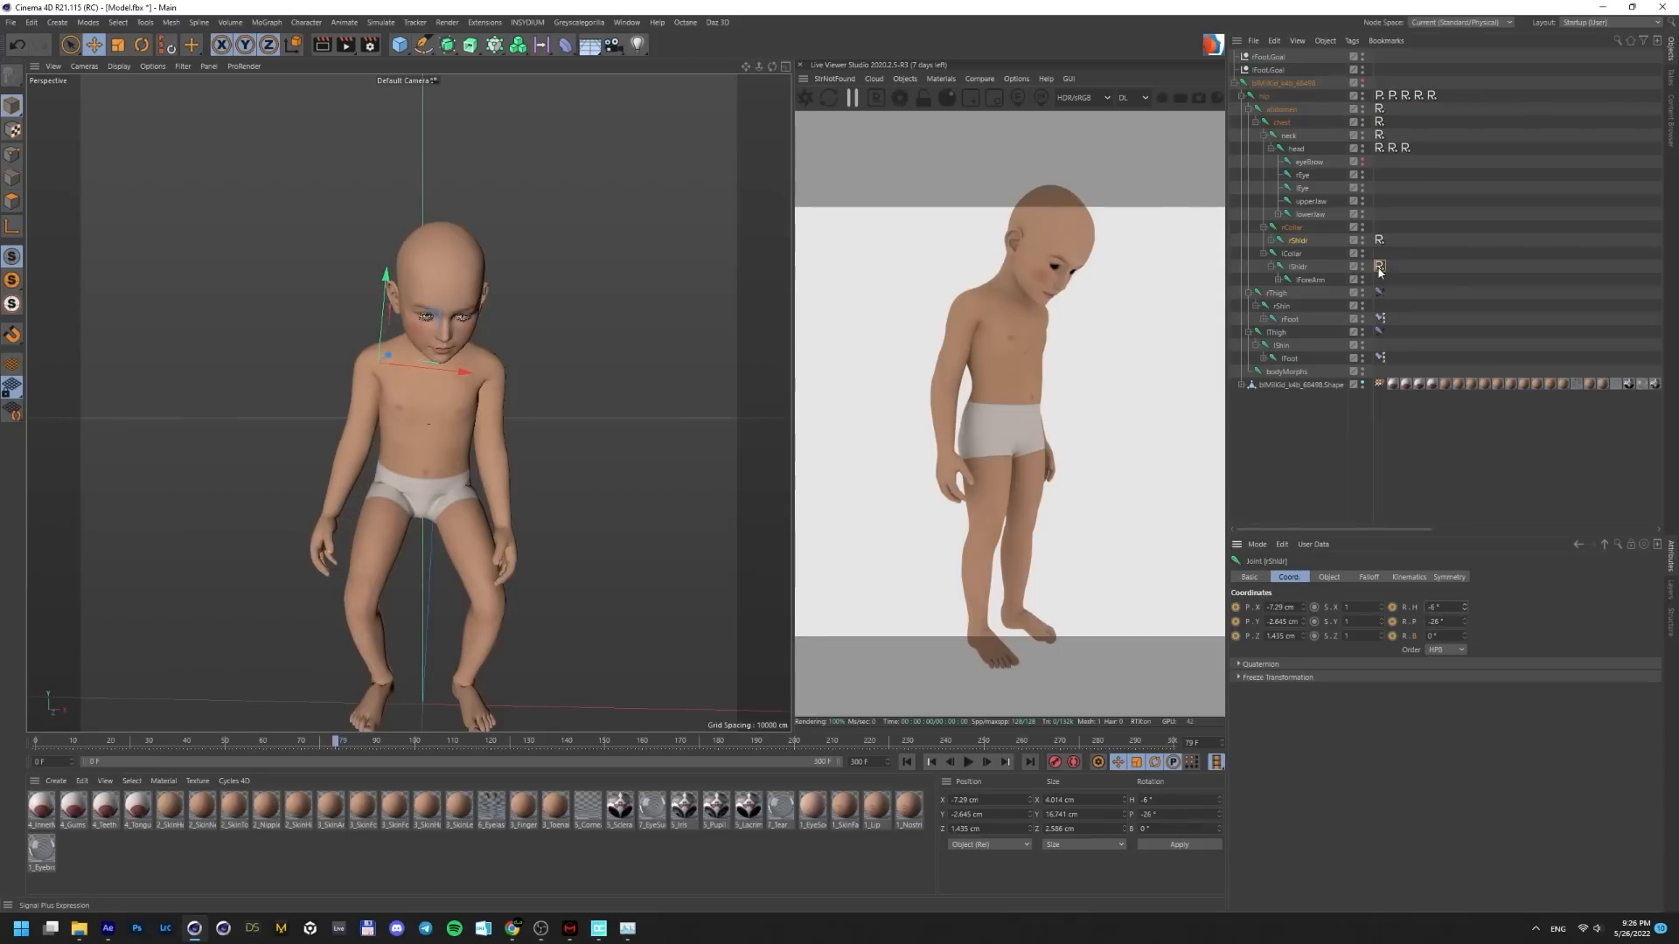
# Save the scene as Tutorial Boy Wiggle.c4d and copy a Signal tag to the lForeArm joint with Min -27°, checking the arm swing
pyautogui.click(1379, 239)
pyautogui.hotkey('ctrl', 's')
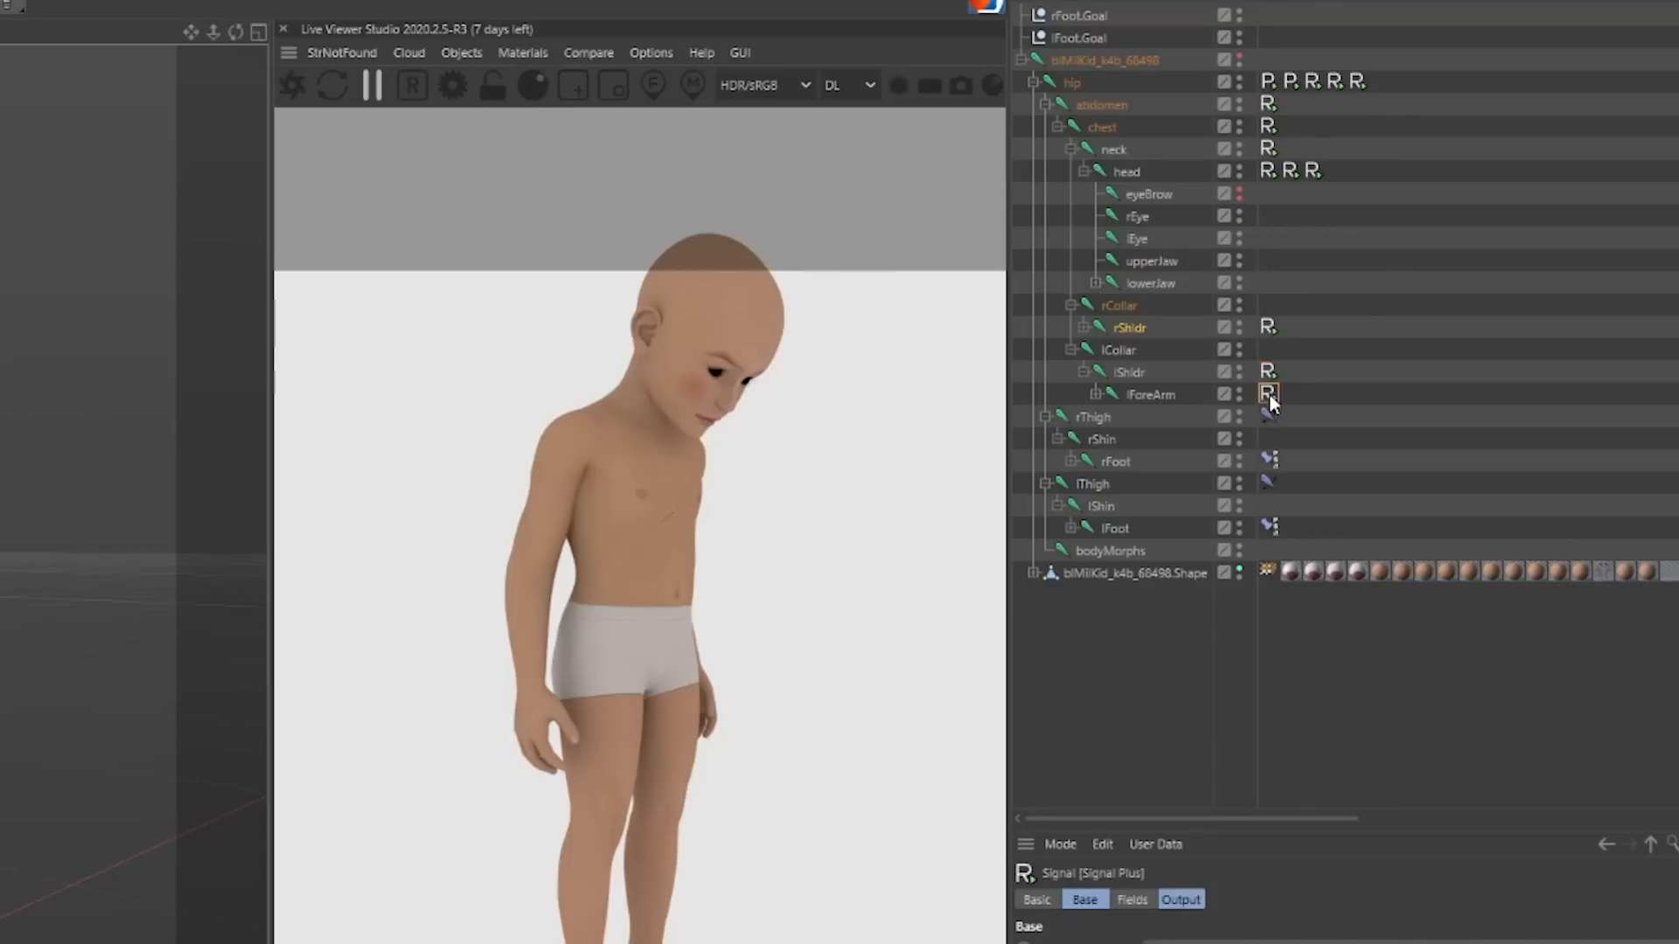
pyautogui.keyDown('alt'); pyautogui.moveTo(88, 560); pyautogui.dragTo(140, 542); pyautogui.keyUp('alt')
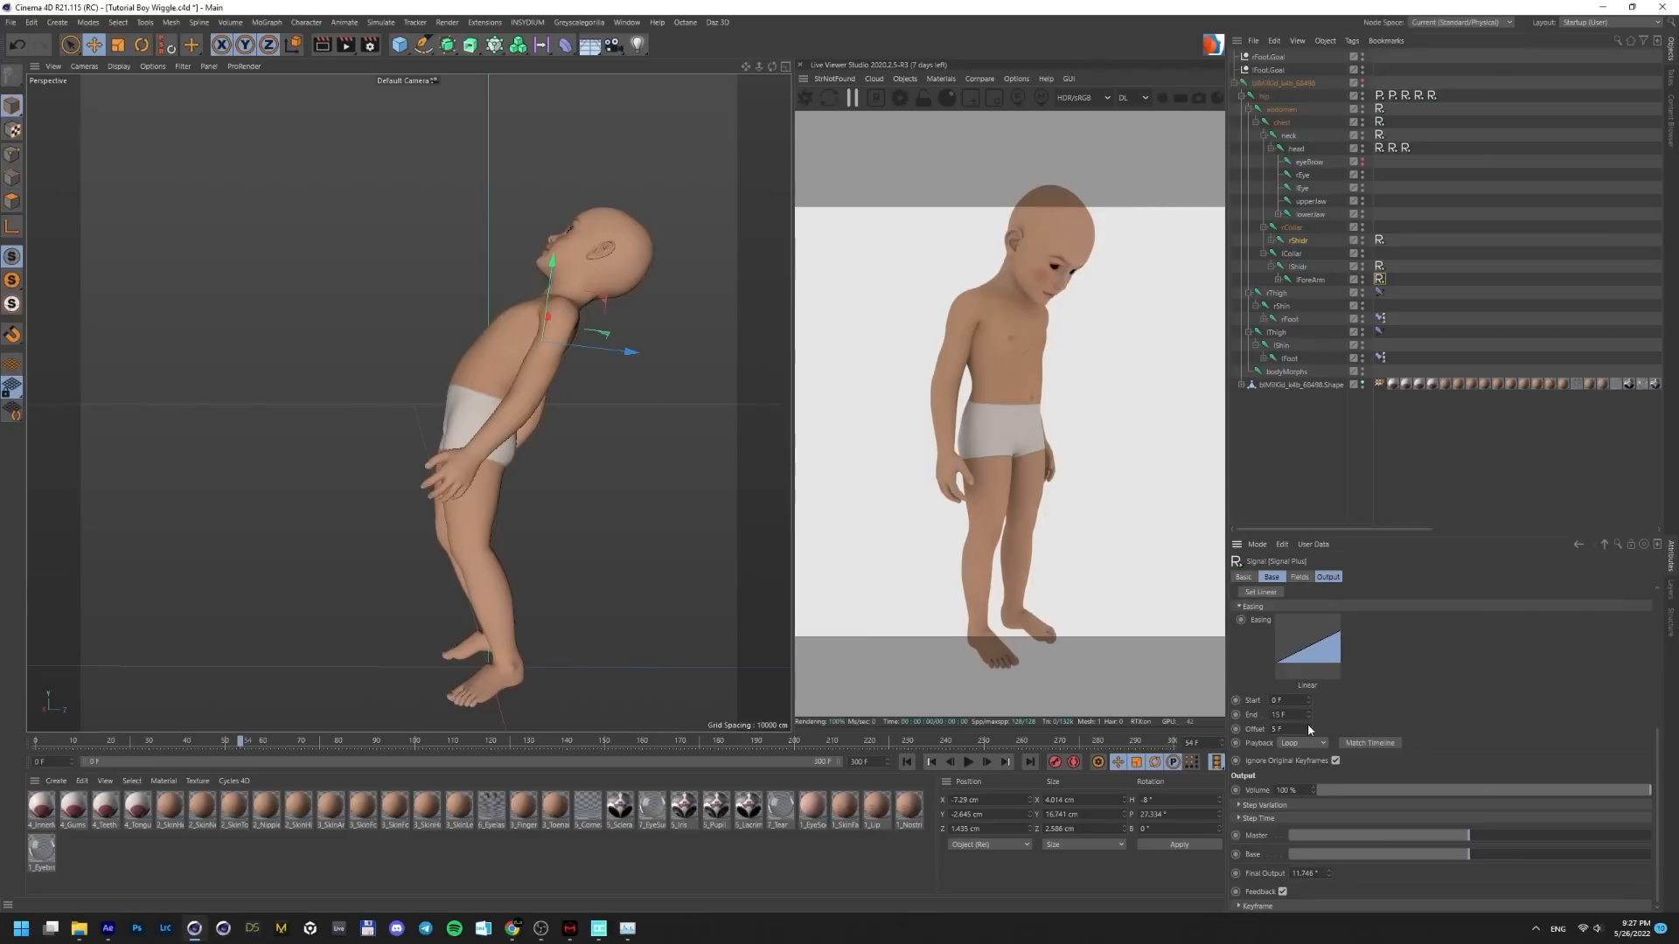
pyautogui.scroll(5, 1308, 722)
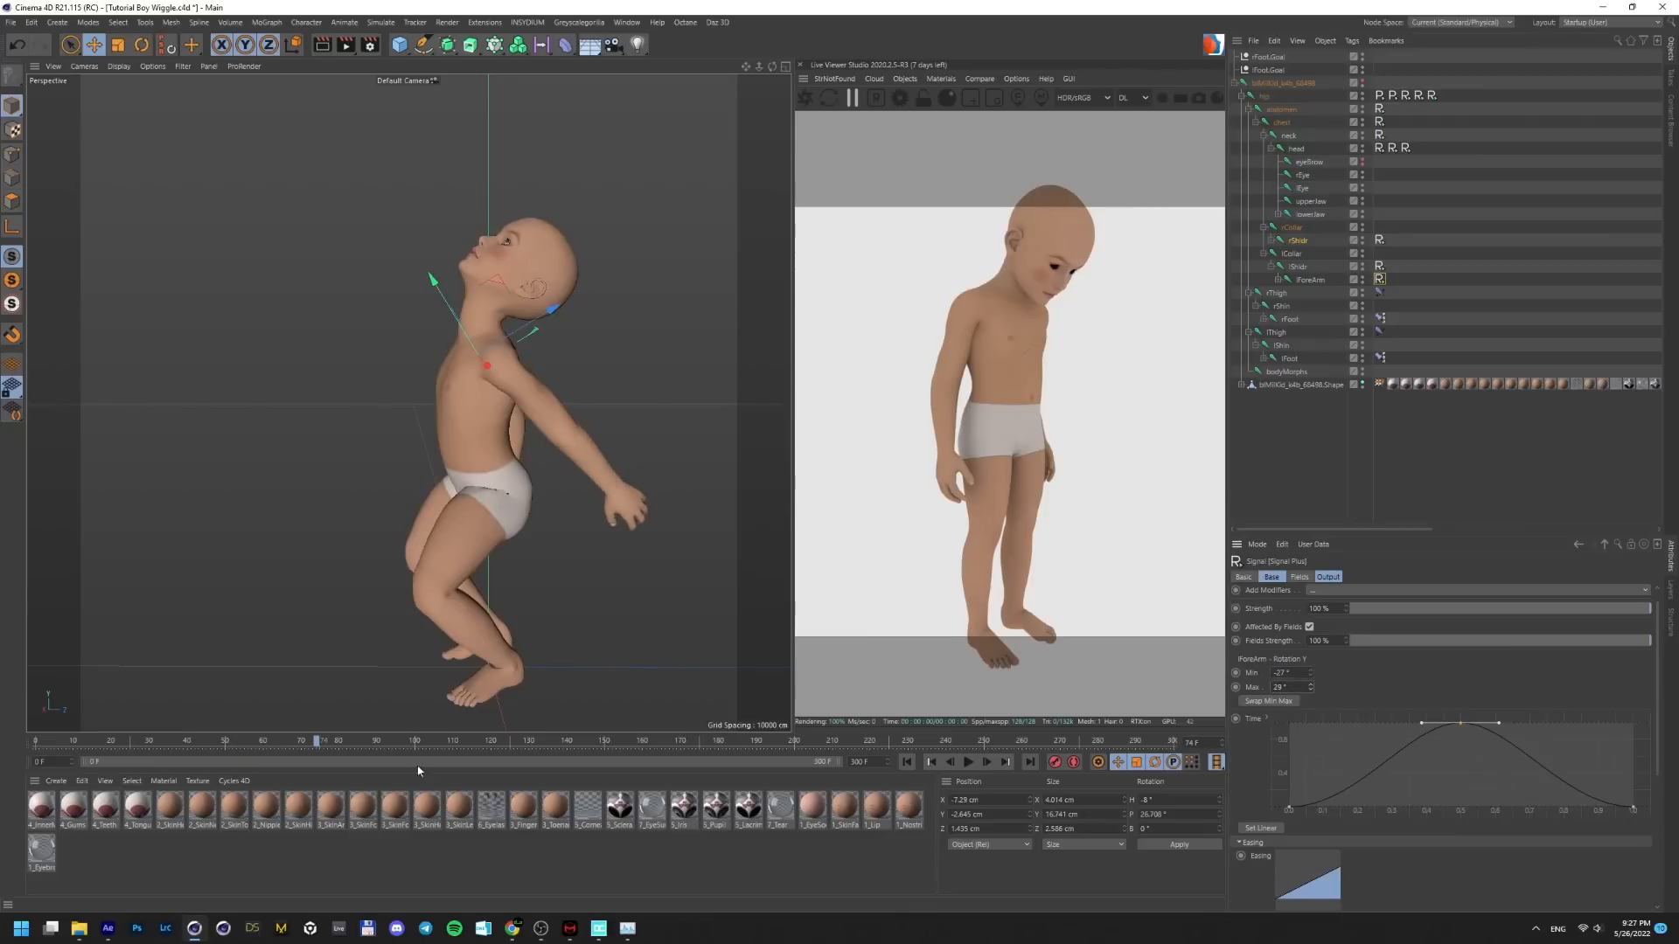
pyautogui.moveTo(315, 740); pyautogui.dragTo(386, 758)
pyautogui.keyDown('alt'); pyautogui.moveTo(431, 524); pyautogui.dragTo(514, 512); pyautogui.keyUp('alt')
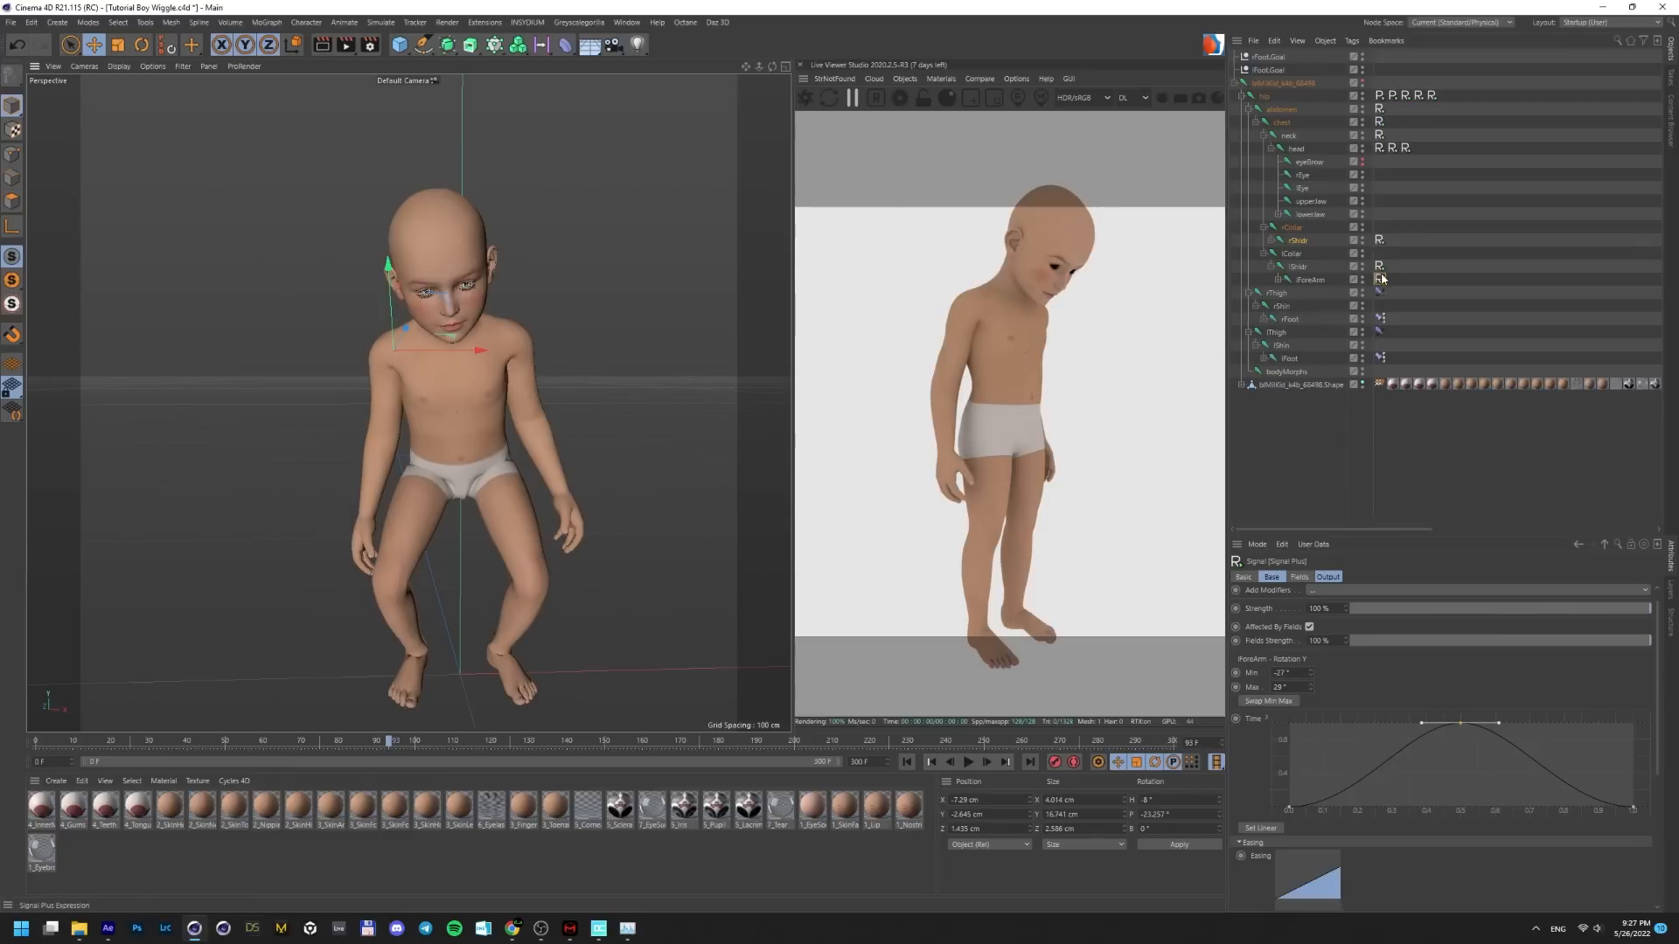
# Expand the right arm hierarchy and copy the lForeArm Signal tag to the rForeArm and lHand joints
pyautogui.click(1271, 240)
pyautogui.click(1401, 289)
pyautogui.keyDown('ctrl'); pyautogui.moveTo(1379, 292); pyautogui.dragTo(1382, 254); pyautogui.keyUp('ctrl')
pyautogui.keyDown('alt'); pyautogui.moveTo(490, 472); pyautogui.dragTo(612, 459); pyautogui.keyUp('alt')
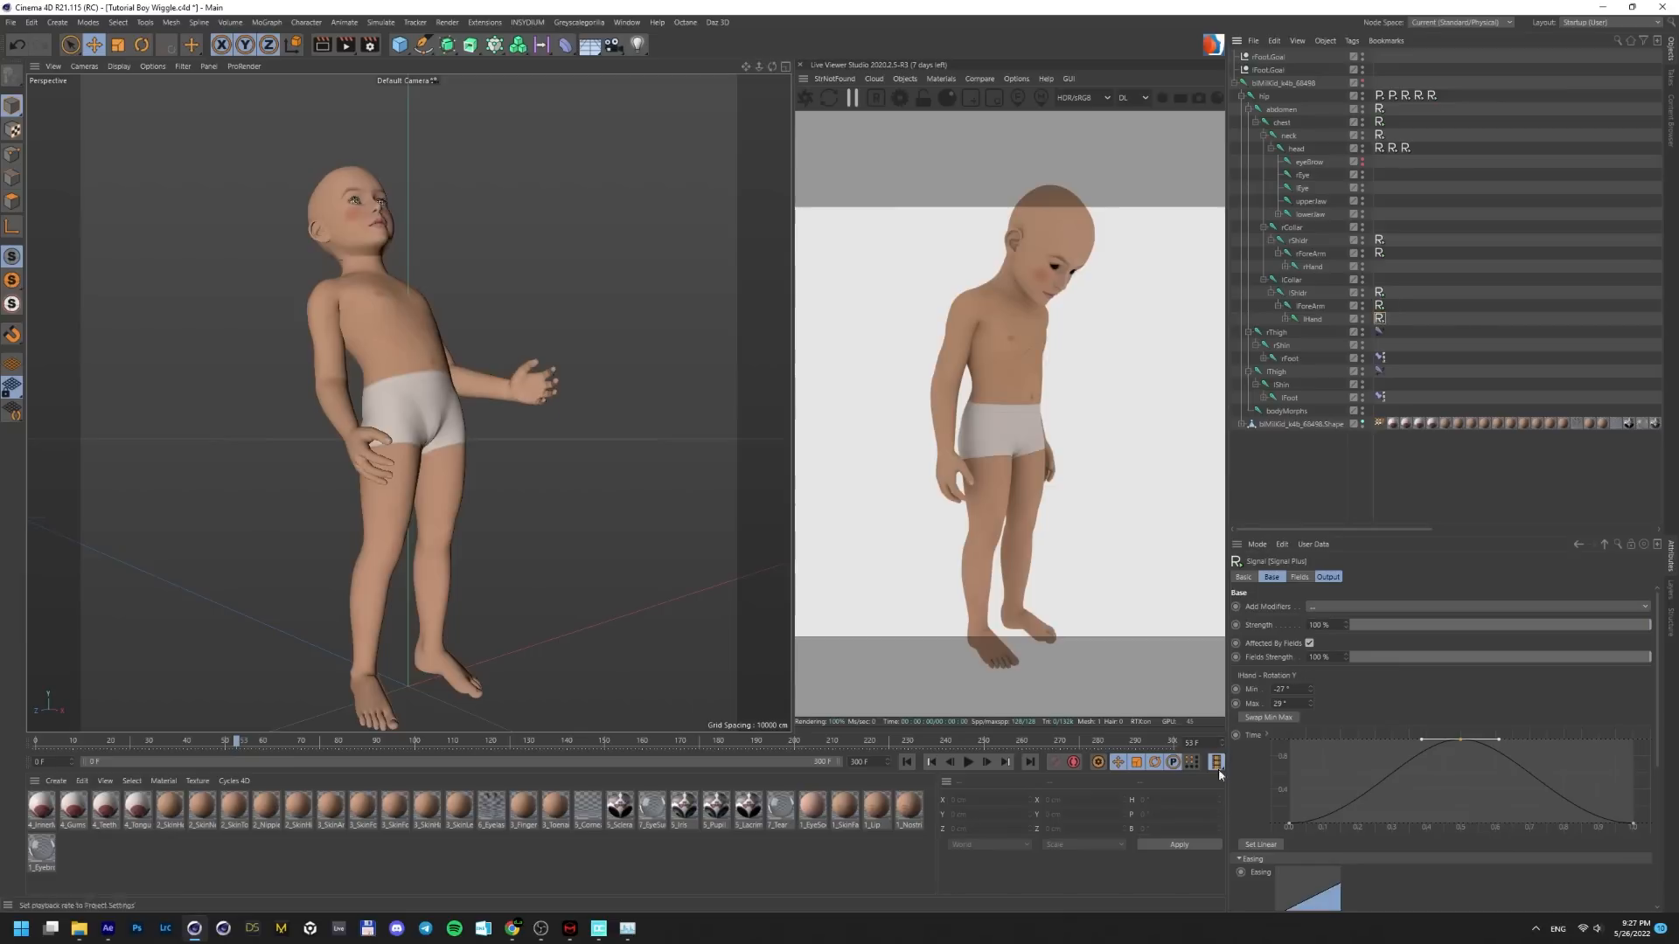
# Set the hand signal's Offset to 6 F and copy the tag to the rHand joint, scrubbing the timeline to check the arms
pyautogui.scroll(-5, 1310, 727)
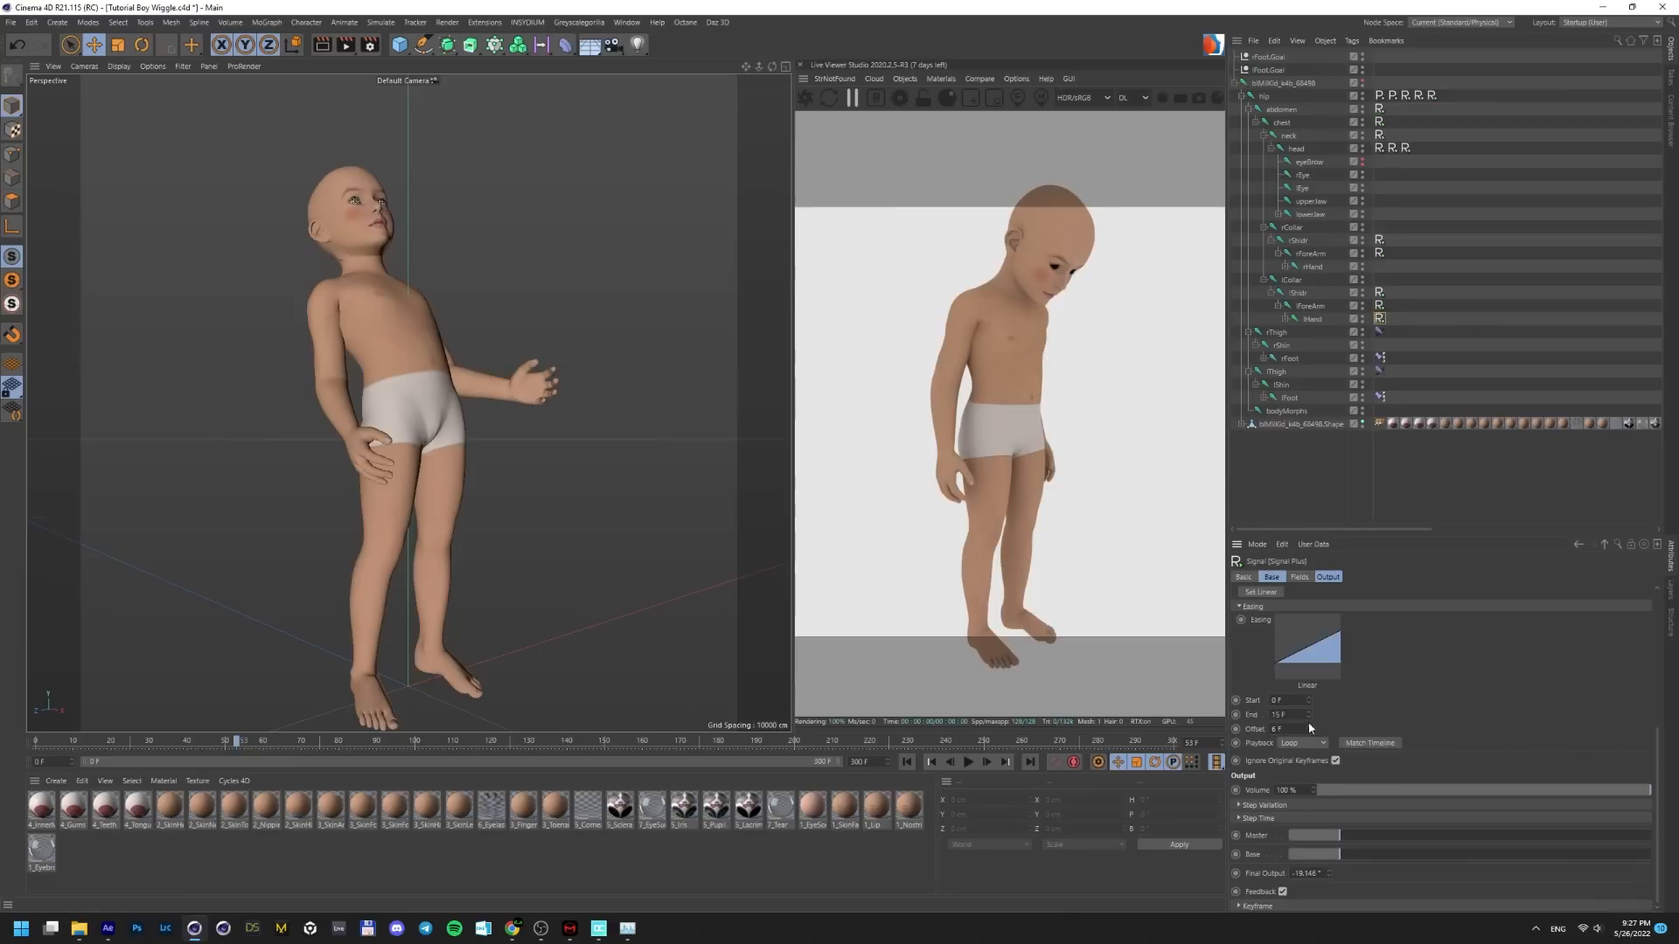
pyautogui.keyDown('ctrl'); pyautogui.moveTo(1378, 253); pyautogui.dragTo(1380, 267); pyautogui.keyUp('ctrl')
pyautogui.moveTo(1309, 730); pyautogui.dragTo(1309, 722)
pyautogui.keyDown('alt'); pyautogui.moveTo(490, 489); pyautogui.dragTo(612, 463); pyautogui.keyUp('alt')
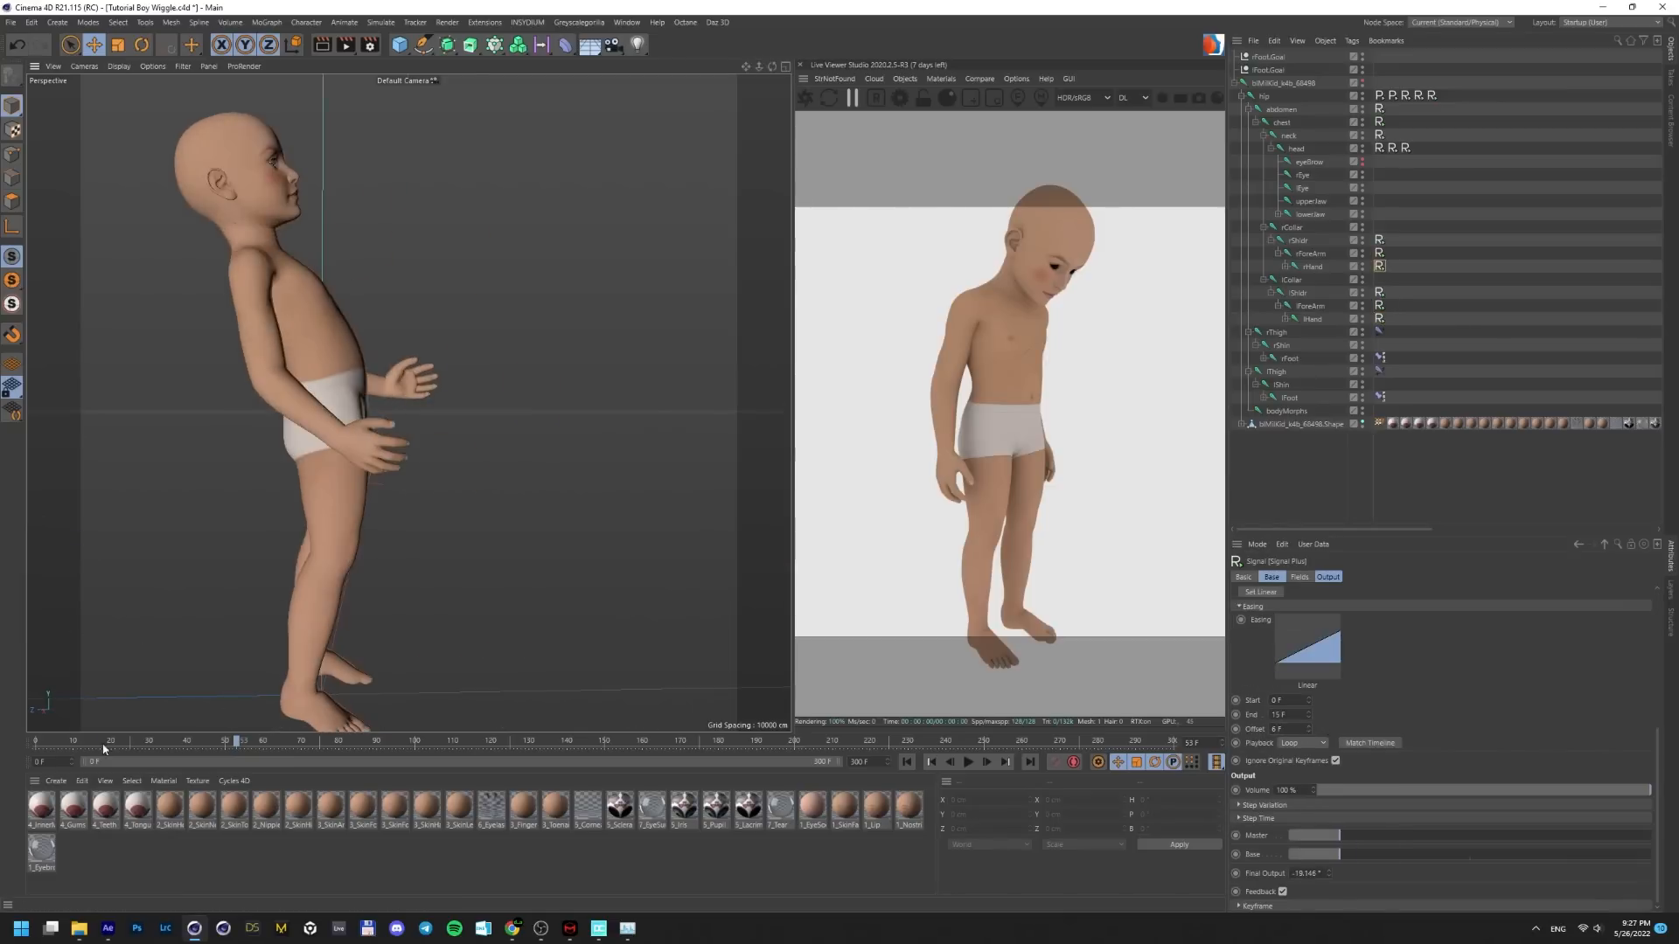
pyautogui.moveTo(105, 747); pyautogui.dragTo(323, 783)
pyautogui.keyDown('alt'); pyautogui.moveTo(525, 533); pyautogui.dragTo(379, 540); pyautogui.keyUp('alt')
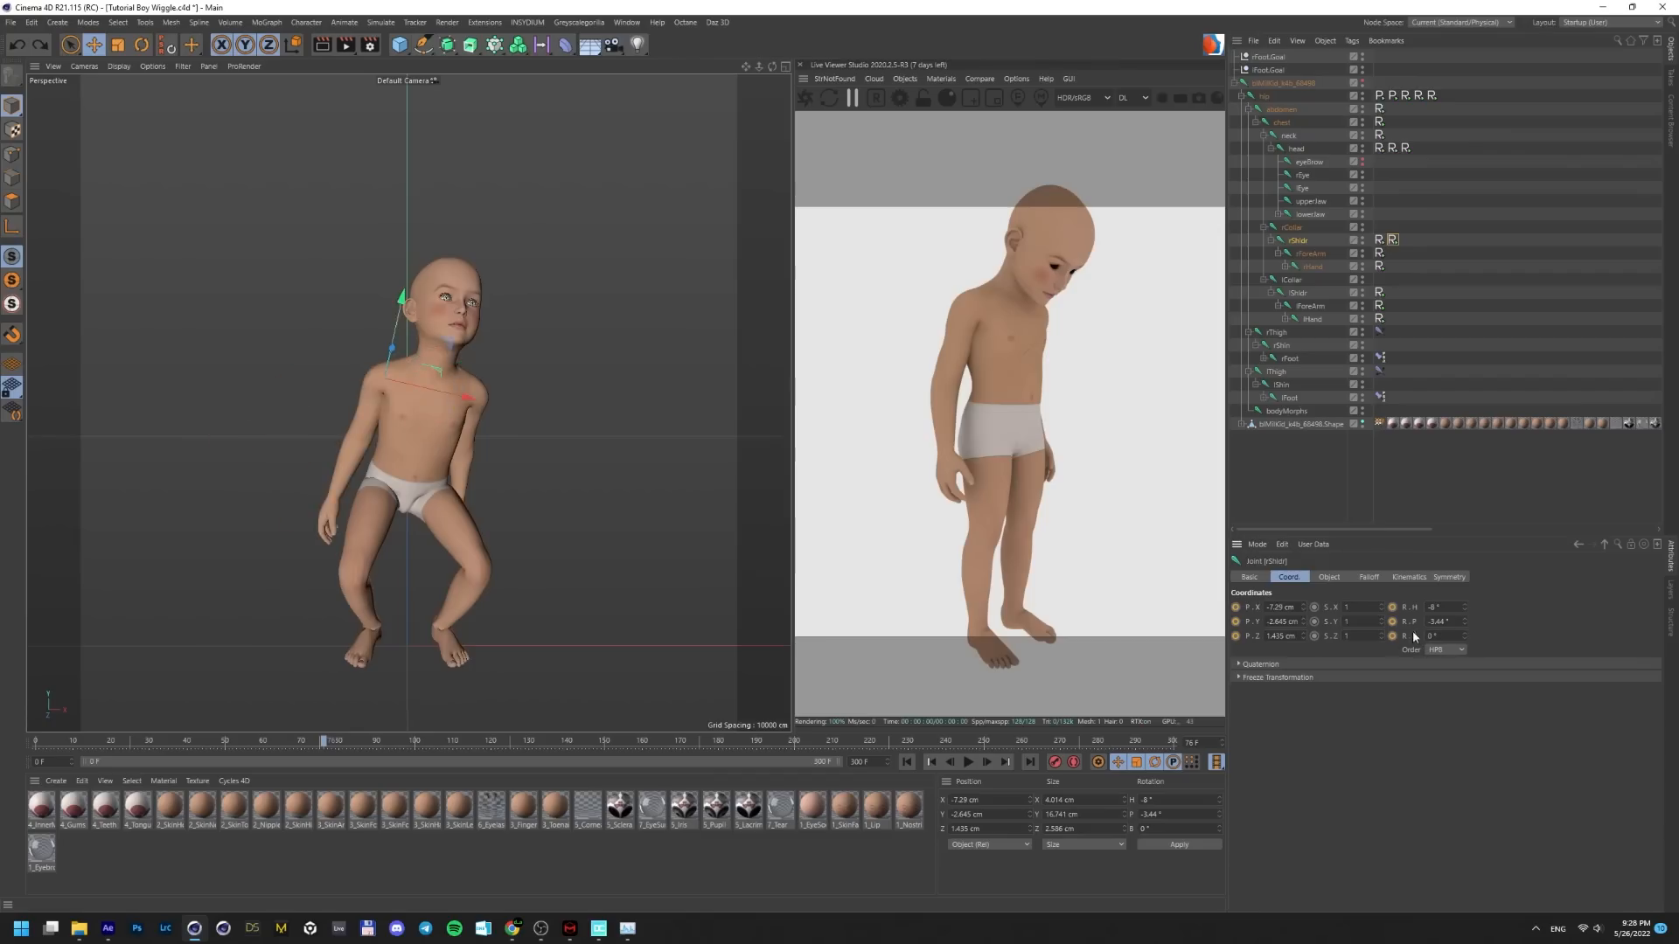
# Add a Noise modifier to the rShldr joint's Rotation Z signal and set its Variation to 51°, scrubbing the timeline to check it
pyautogui.click(1394, 240)
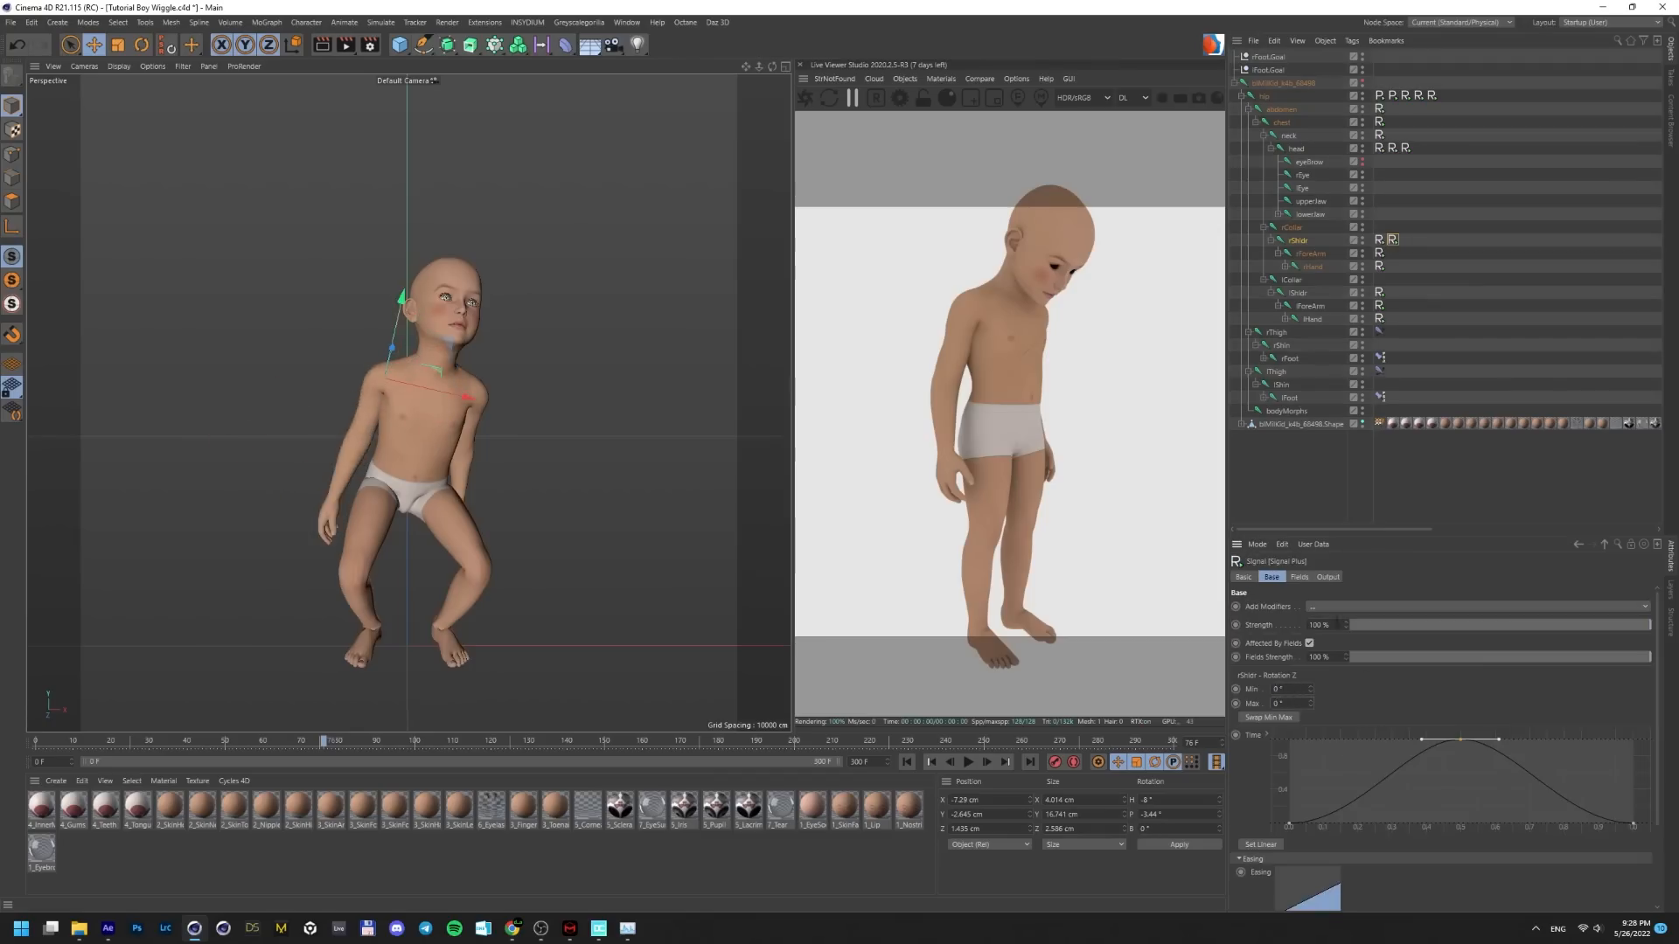
pyautogui.click(1316, 606)
pyautogui.click(1303, 654)
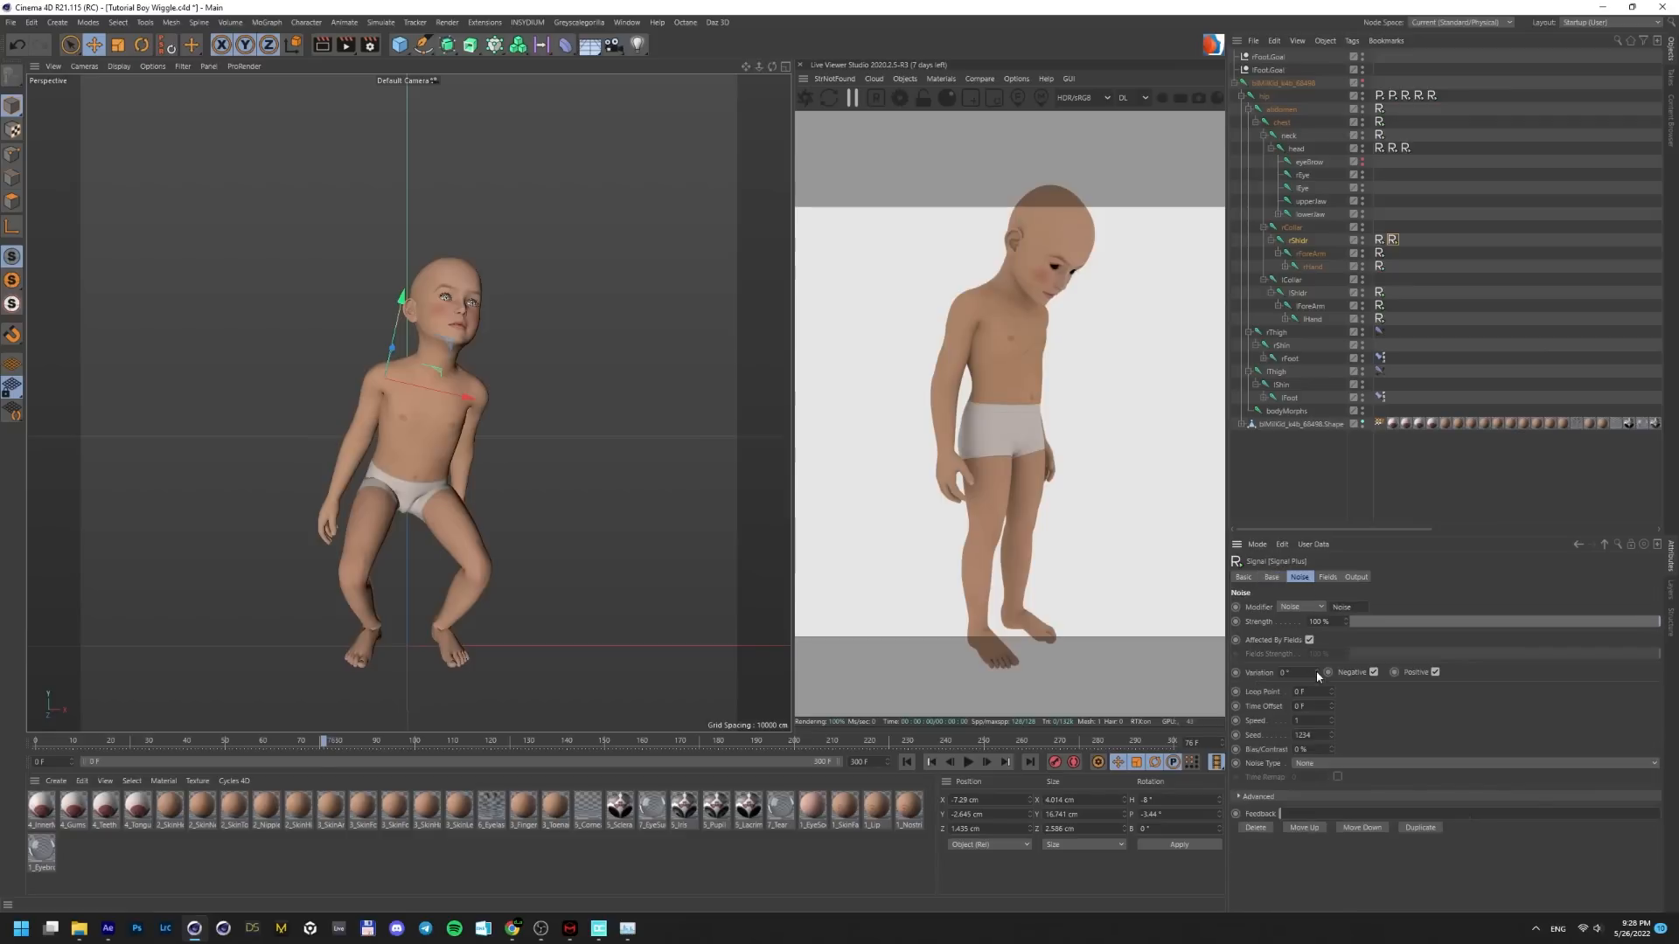
pyautogui.moveTo(1316, 673); pyautogui.dragTo(1316, 674)
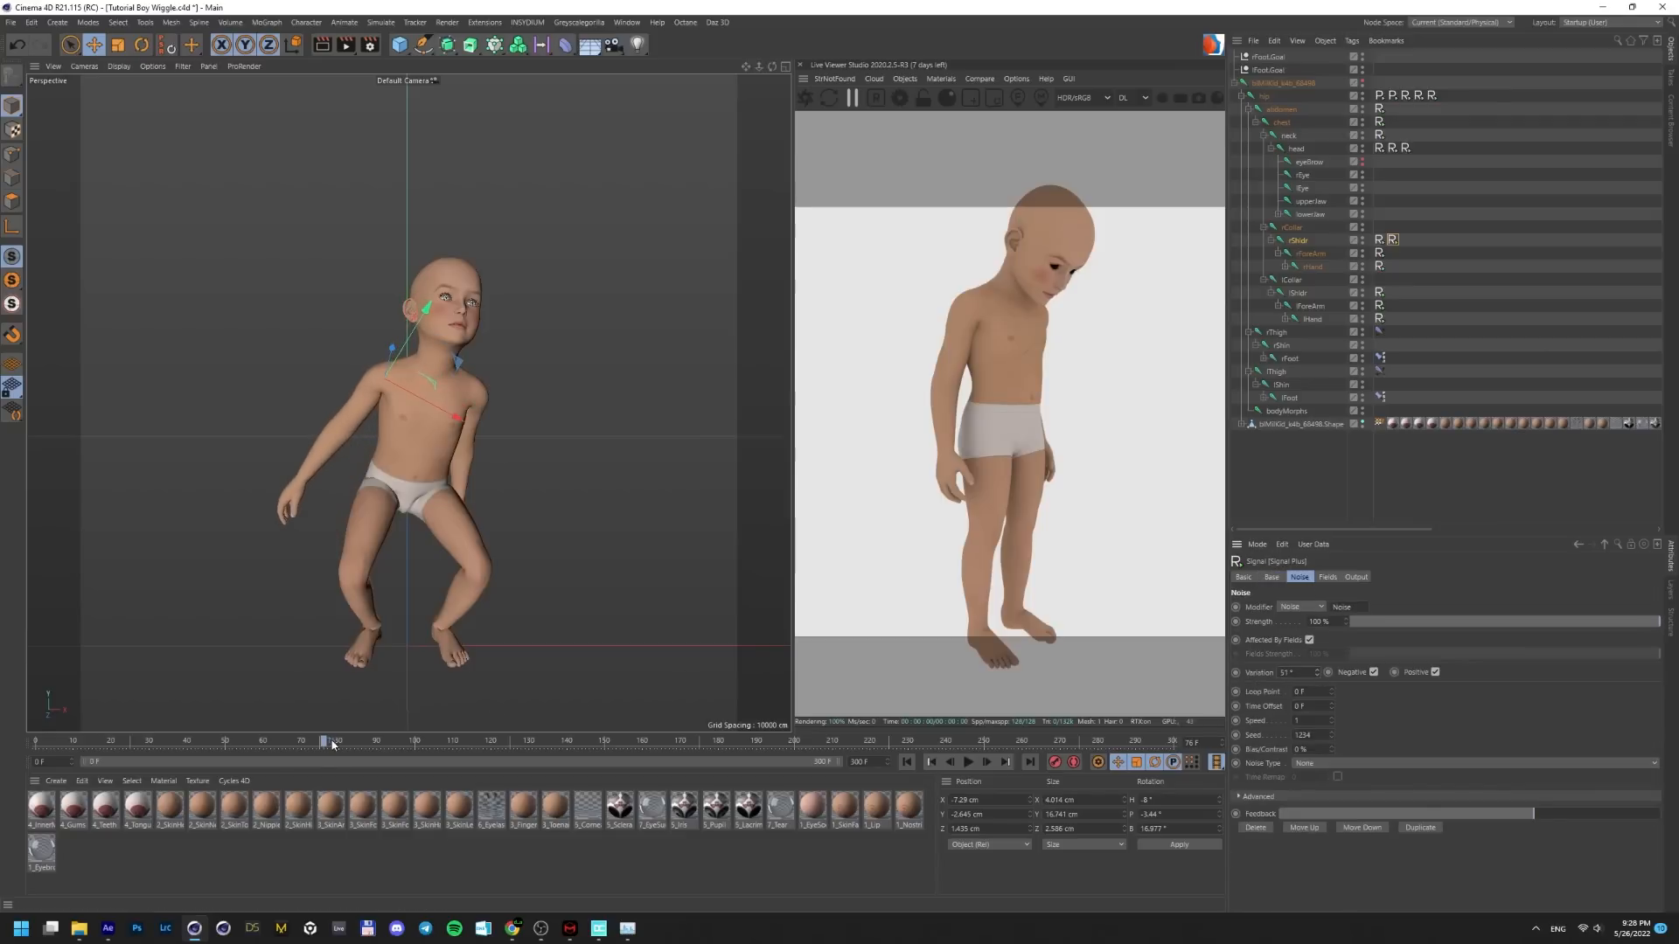
pyautogui.moveTo(329, 742); pyautogui.dragTo(442, 742)
pyautogui.scroll(5, 418, 507)
pyautogui.scroll(-4, 411, 495)
pyautogui.keyDown('alt'); pyautogui.moveTo(411, 495); pyautogui.dragTo(391, 469, button='middle'); pyautogui.keyUp('alt')
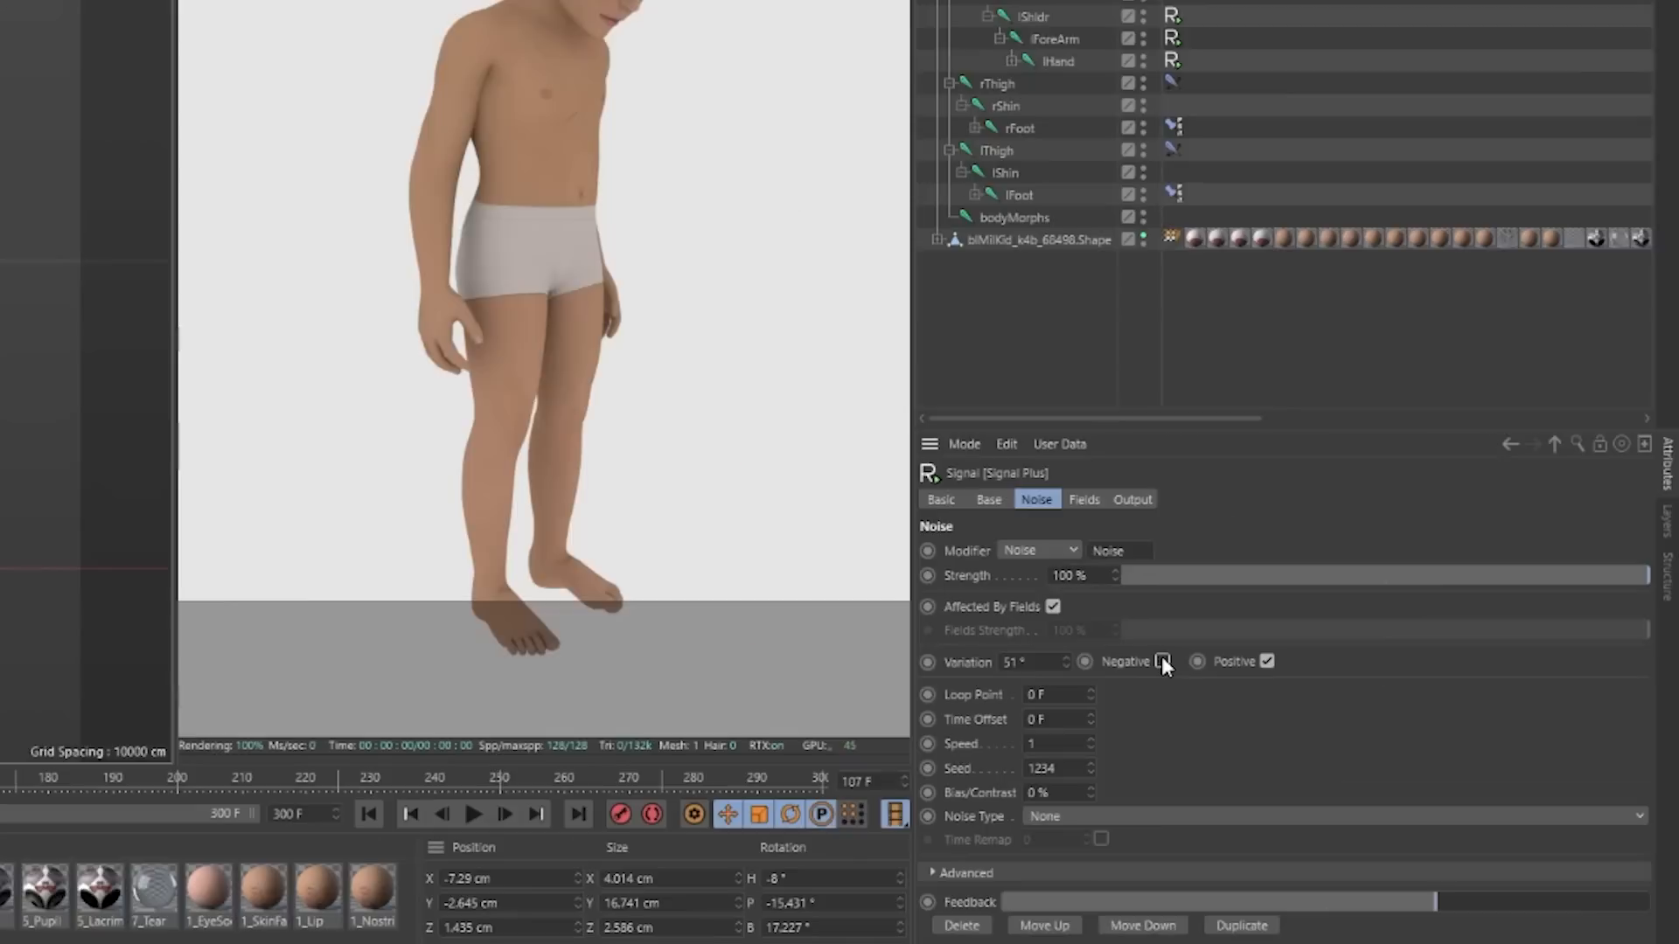
# Compare the positive and negative directions of the rShldr noise, leave only Positive enabled, and set Variation to 15°
pyautogui.click(1435, 672)
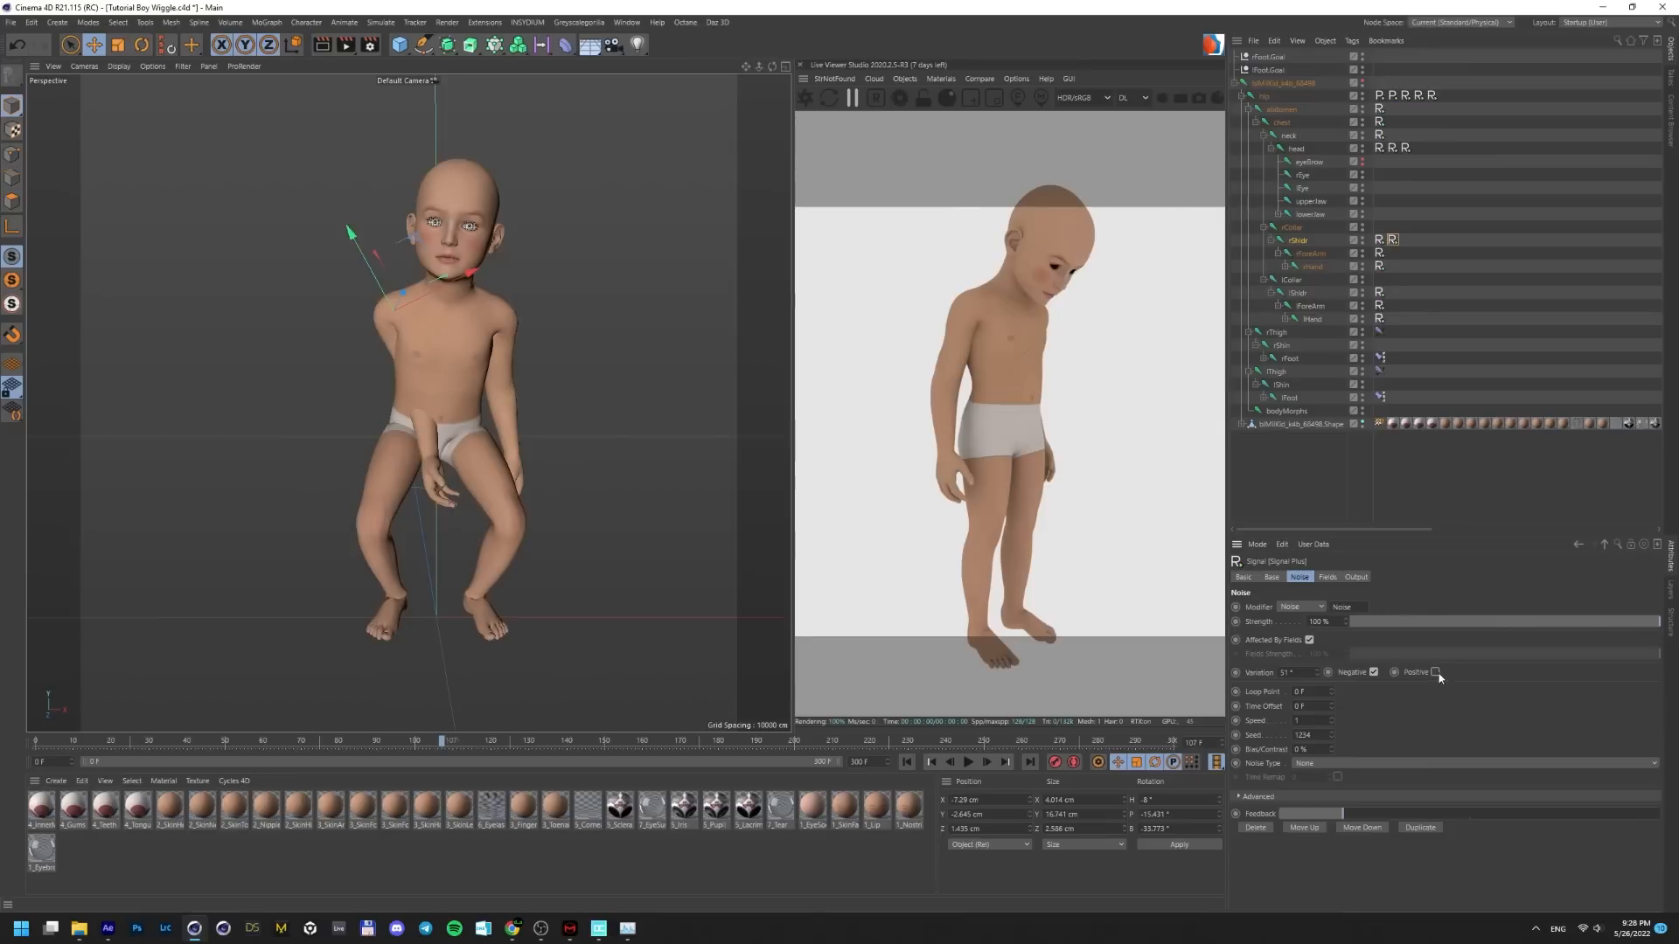
pyautogui.click(1161, 661)
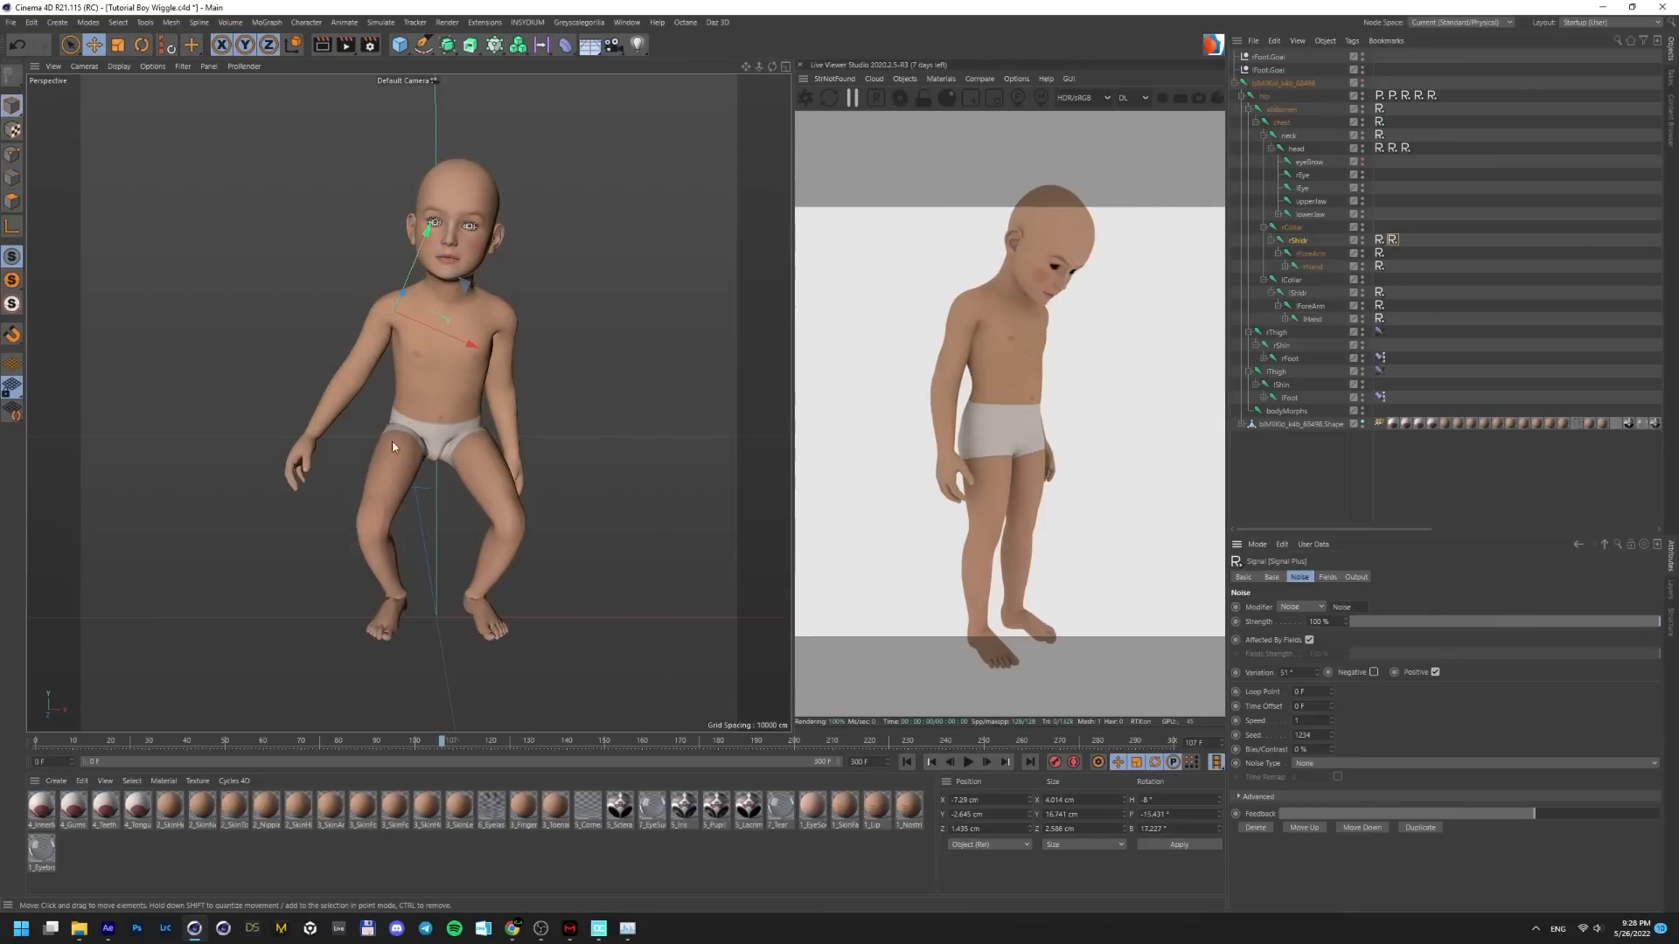
pyautogui.moveTo(151, 734); pyautogui.dragTo(377, 773)
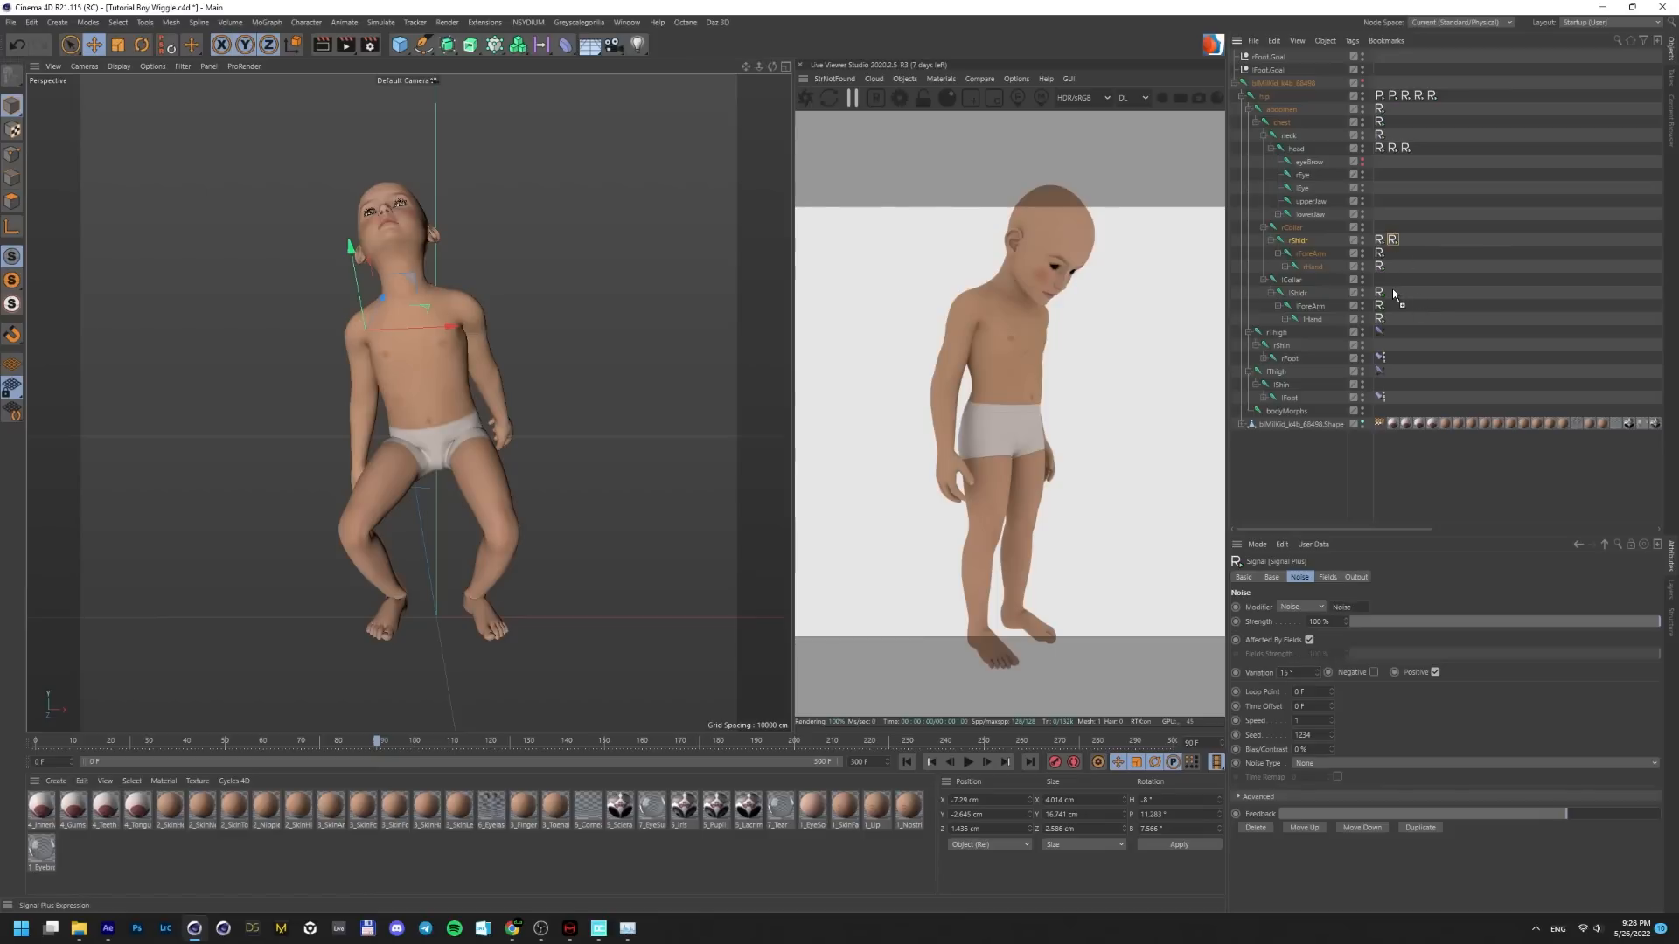
# Copy the rShldr noise Signal tag to the lShldr joint, enable Negative, disable Positive, and change its Seed
pyautogui.keyDown('ctrl'); pyautogui.moveTo(1394, 295); pyautogui.dragTo(1394, 294); pyautogui.keyUp('ctrl')
pyautogui.click(1374, 673)
pyautogui.click(1434, 673)
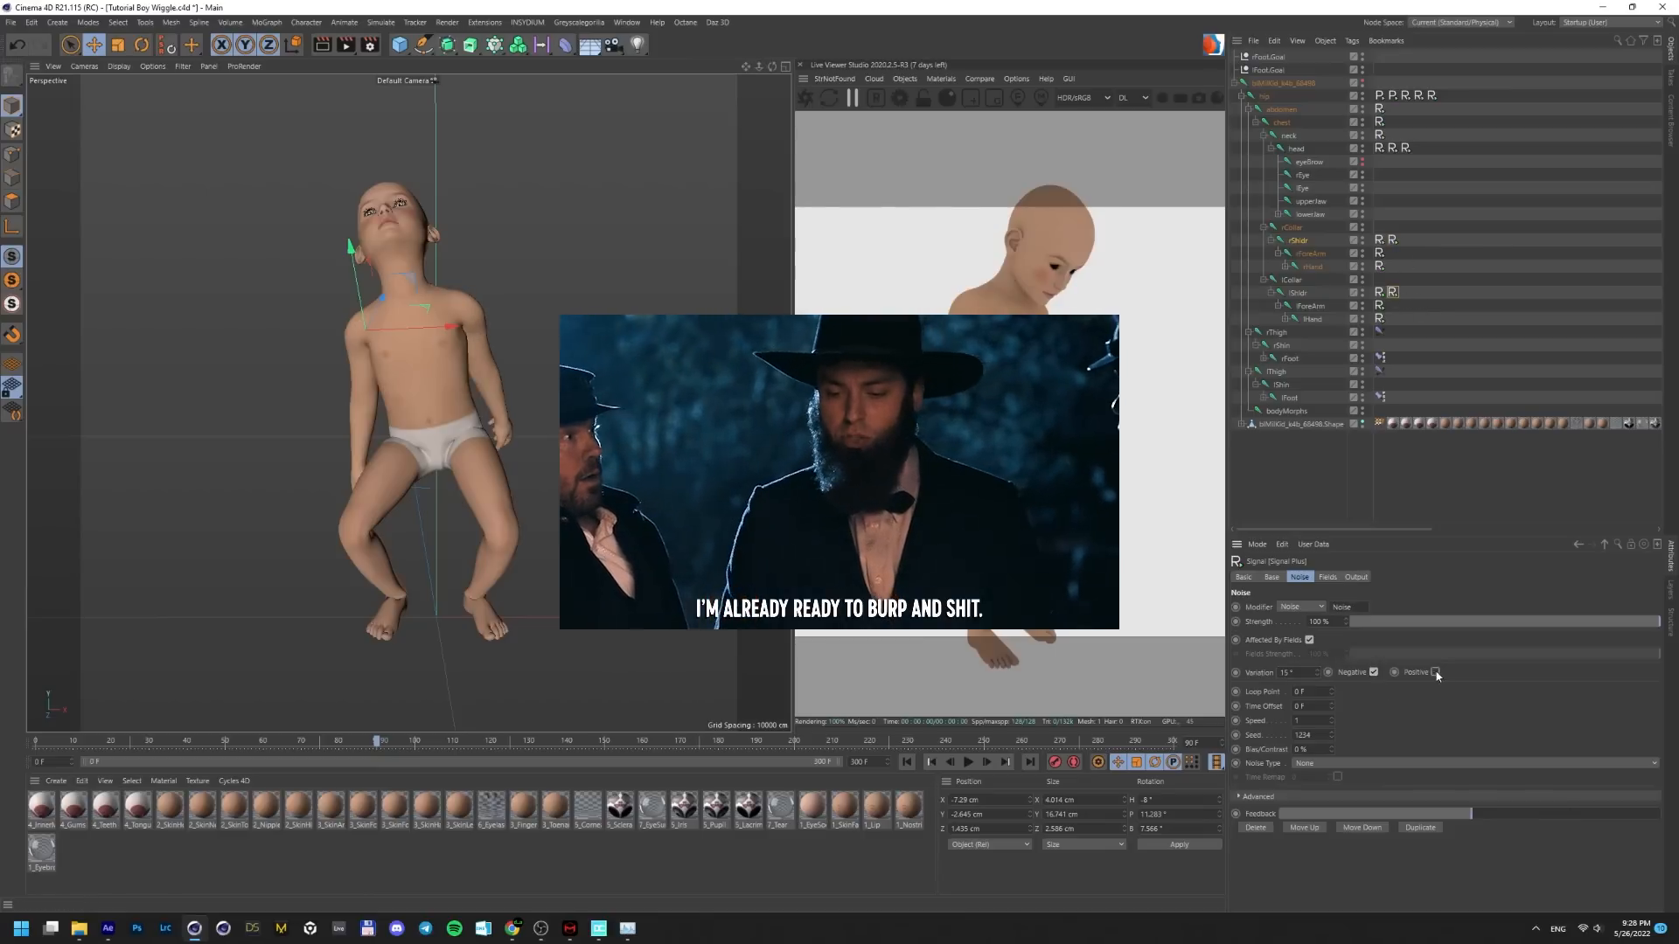
pyautogui.click(1330, 738)
pyautogui.click(1331, 739)
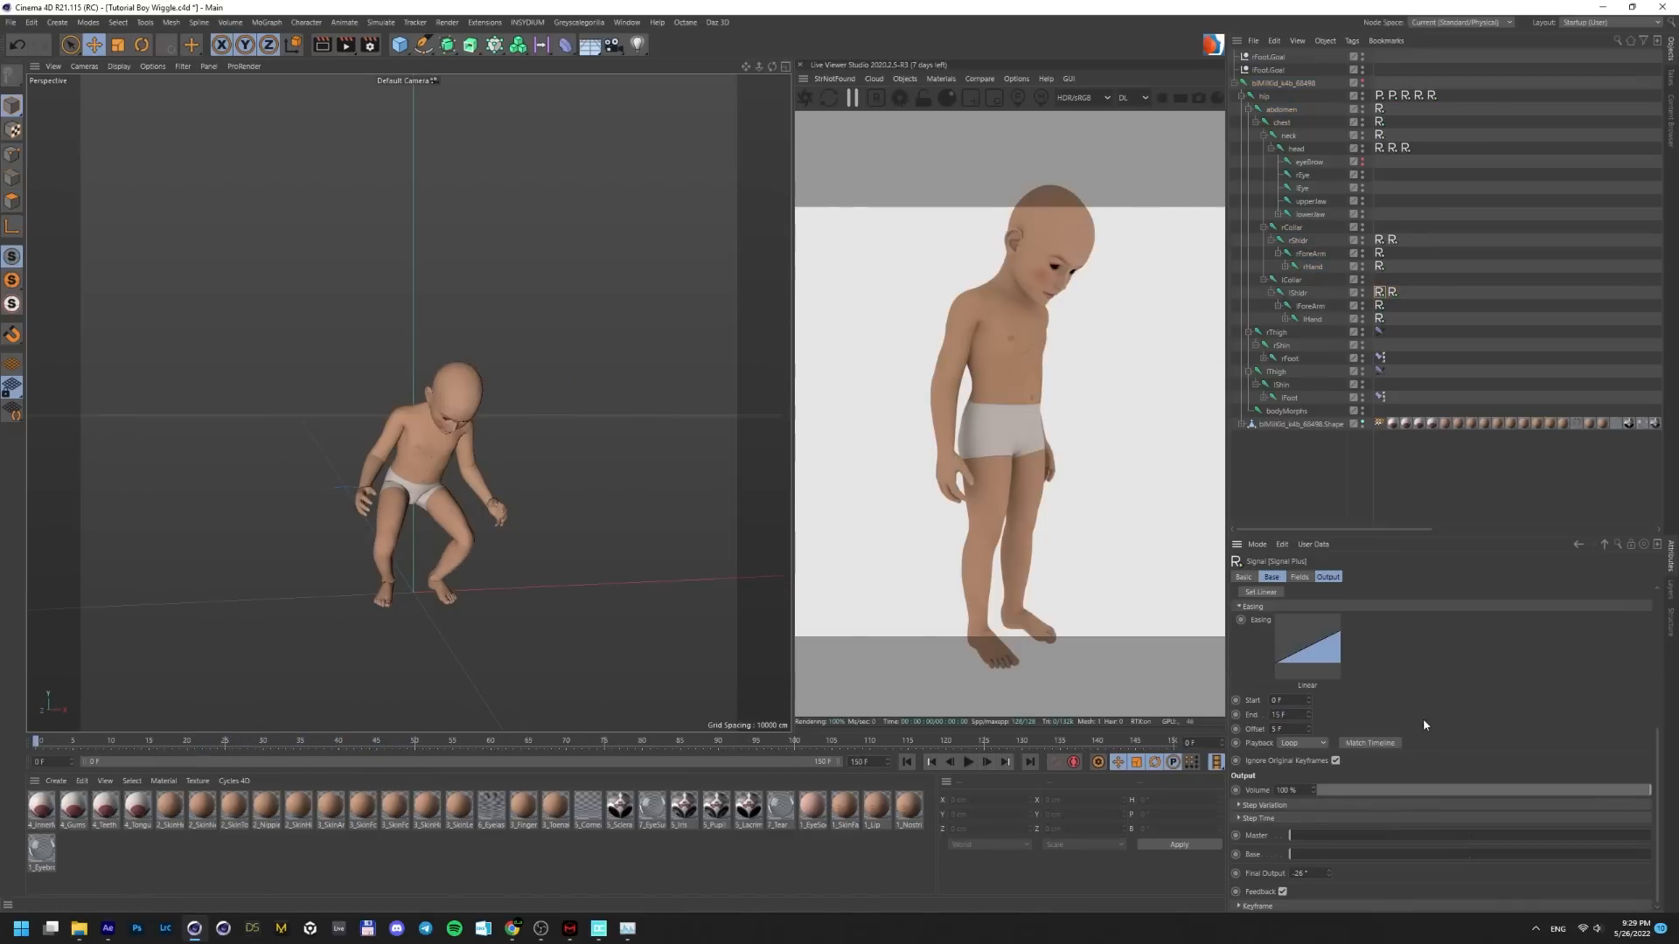
# Play and scrub the 150-frame animation to check whether its end matches its start
pyautogui.click(1133, 743)
pyautogui.click(968, 762)
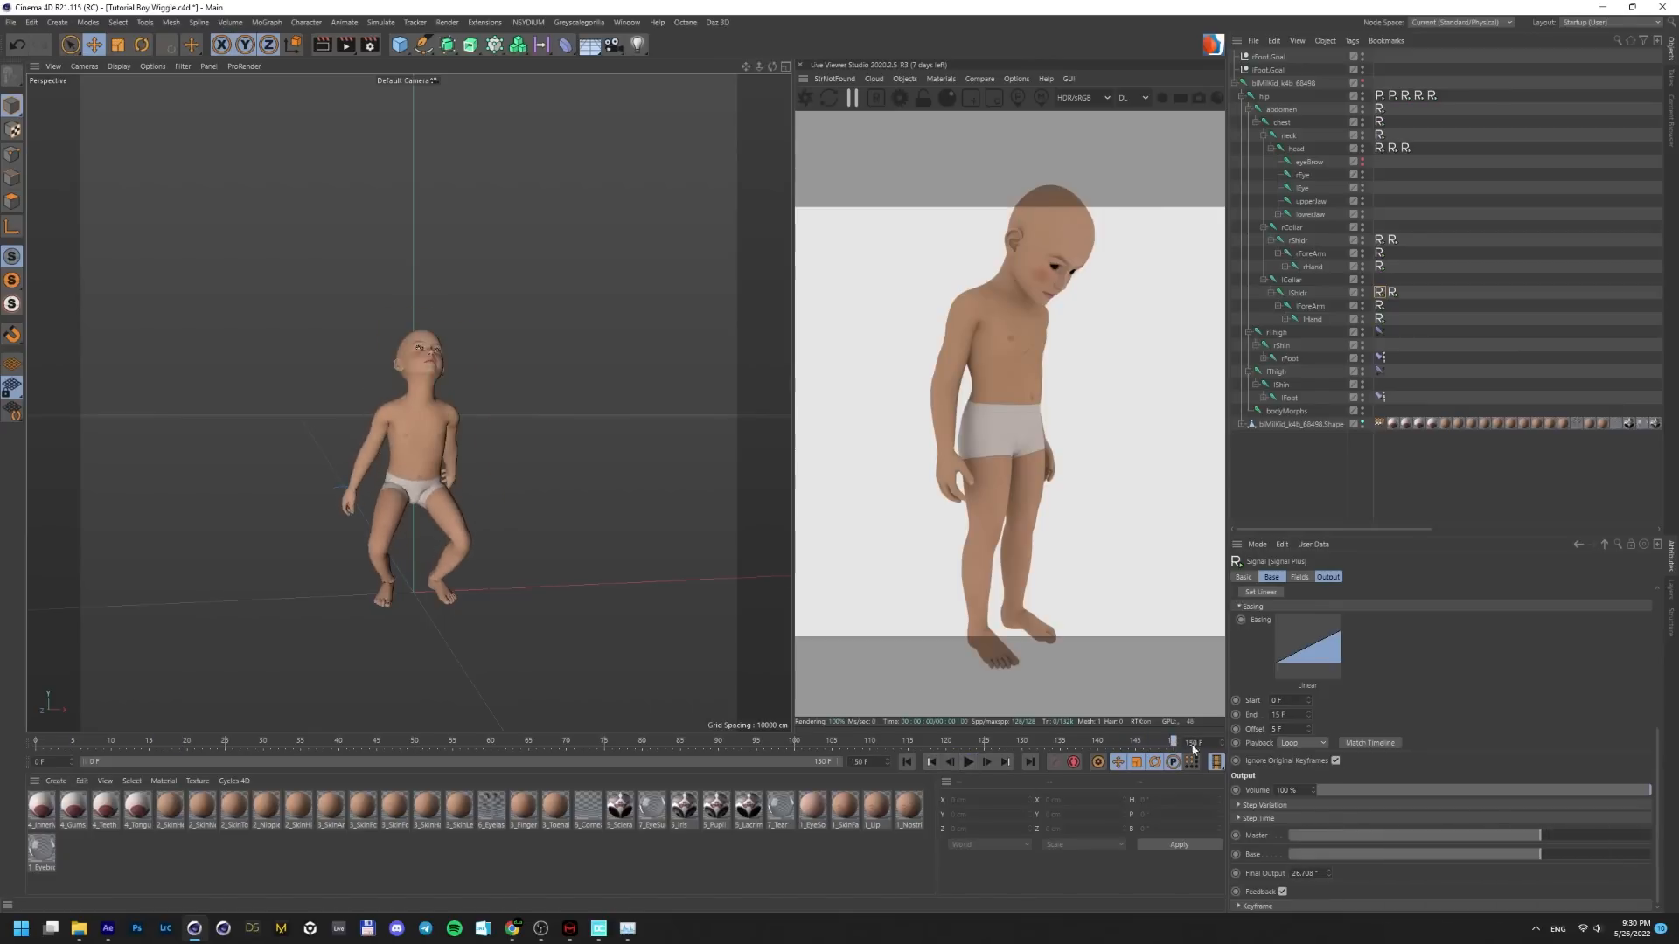
pyautogui.click(36, 743)
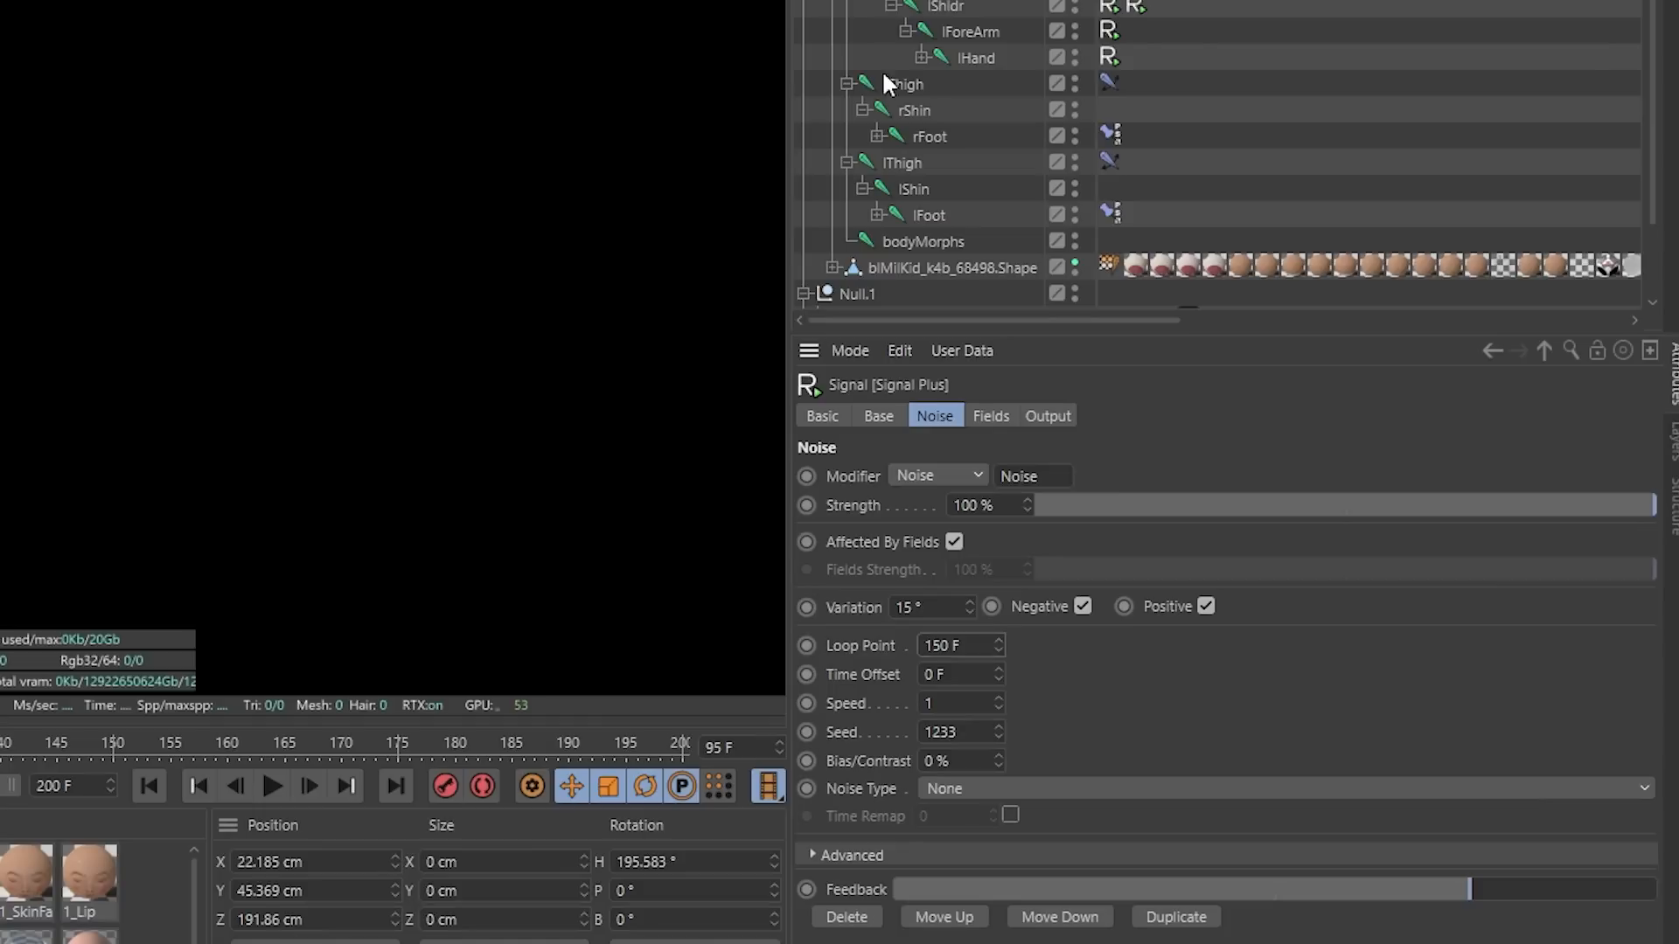
pyautogui.moveTo(510, 752); pyautogui.dragTo(678, 741)
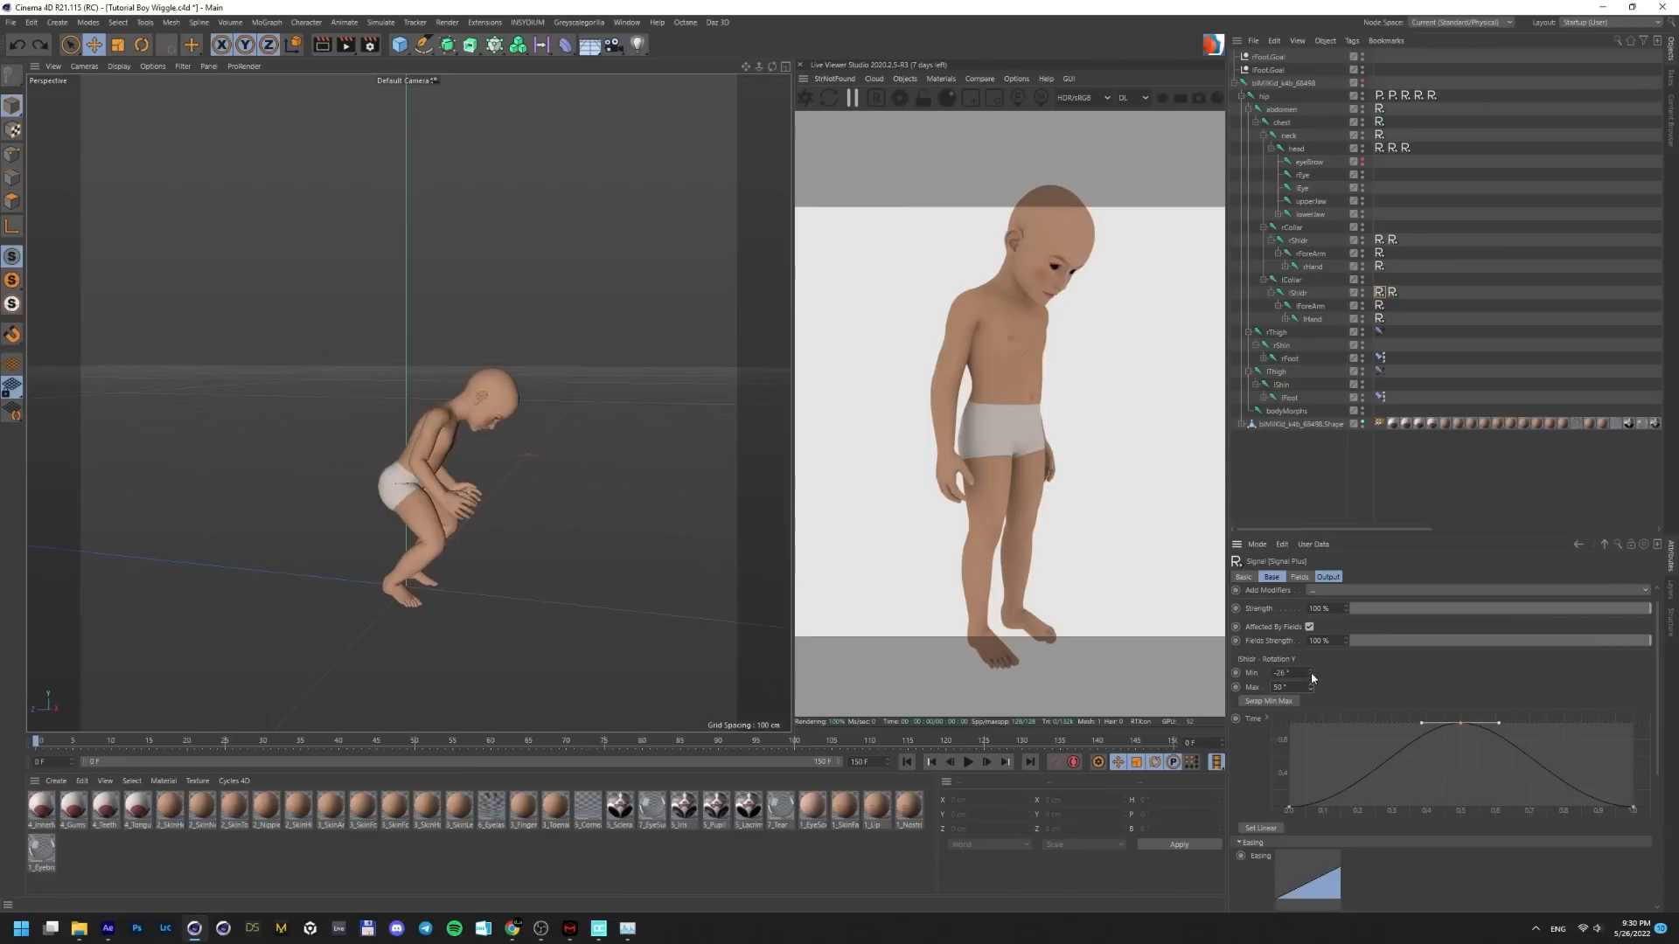
# Adjust the Min values of the lShldr and rShldr Rotation Y signals while checking the arm swing in playback
pyautogui.moveTo(1311, 674); pyautogui.dragTo(1310, 707)
pyautogui.click(968, 763)
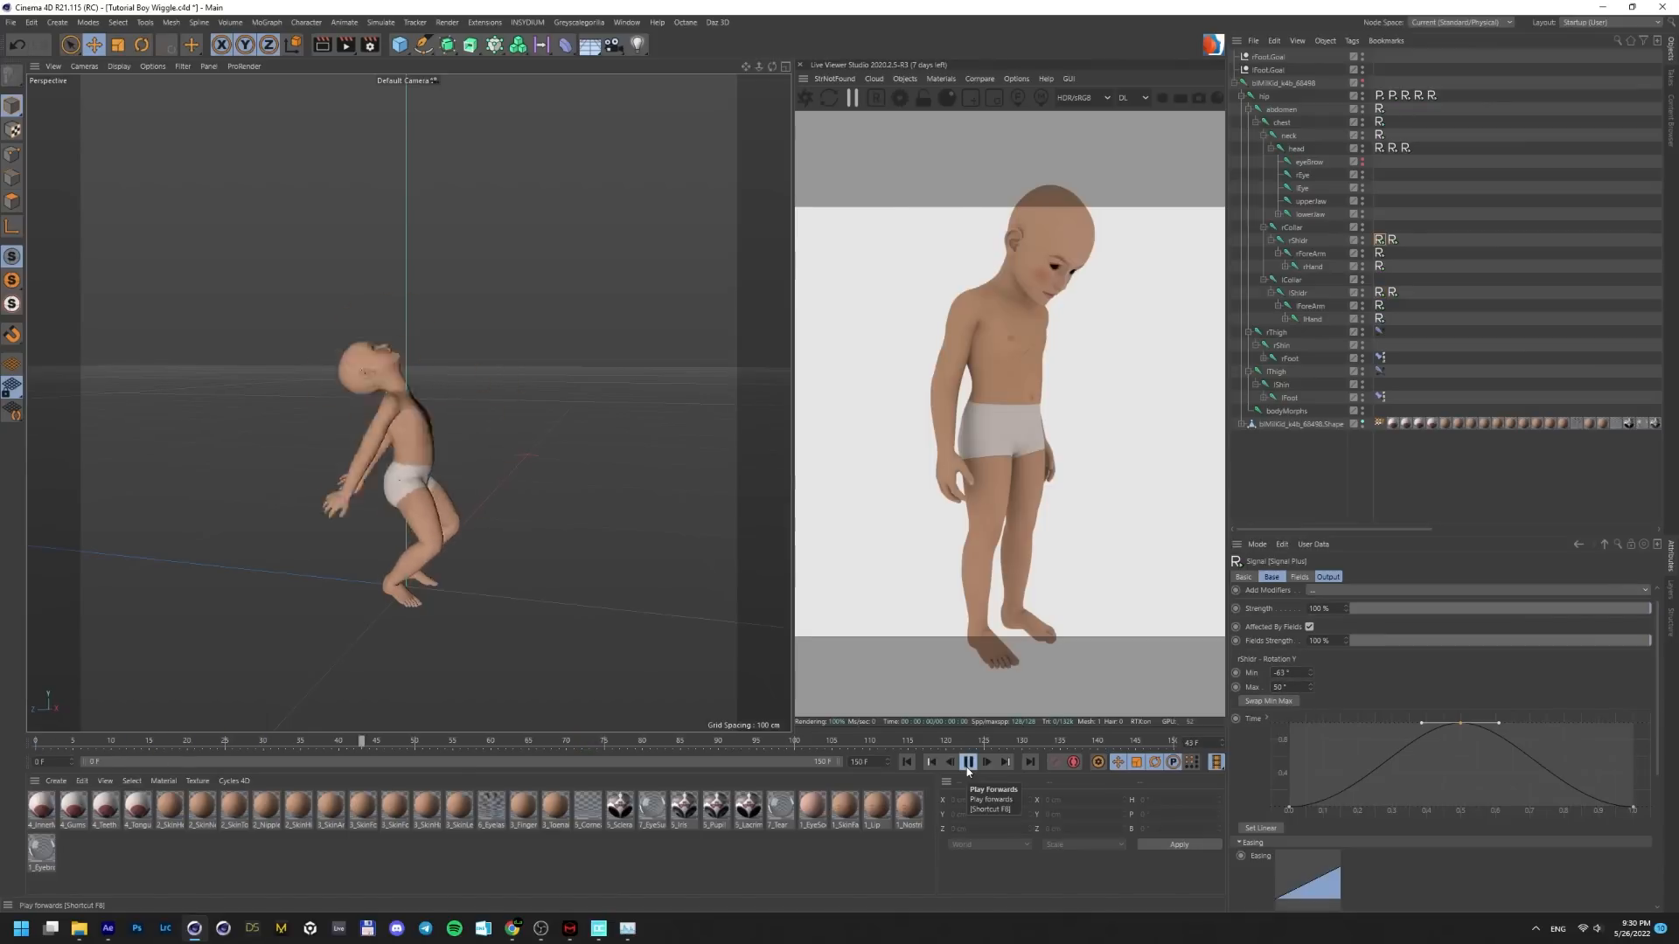
pyautogui.moveTo(1309, 674); pyautogui.dragTo(1309, 695)
pyautogui.moveTo(1310, 674); pyautogui.dragTo(1310, 700)
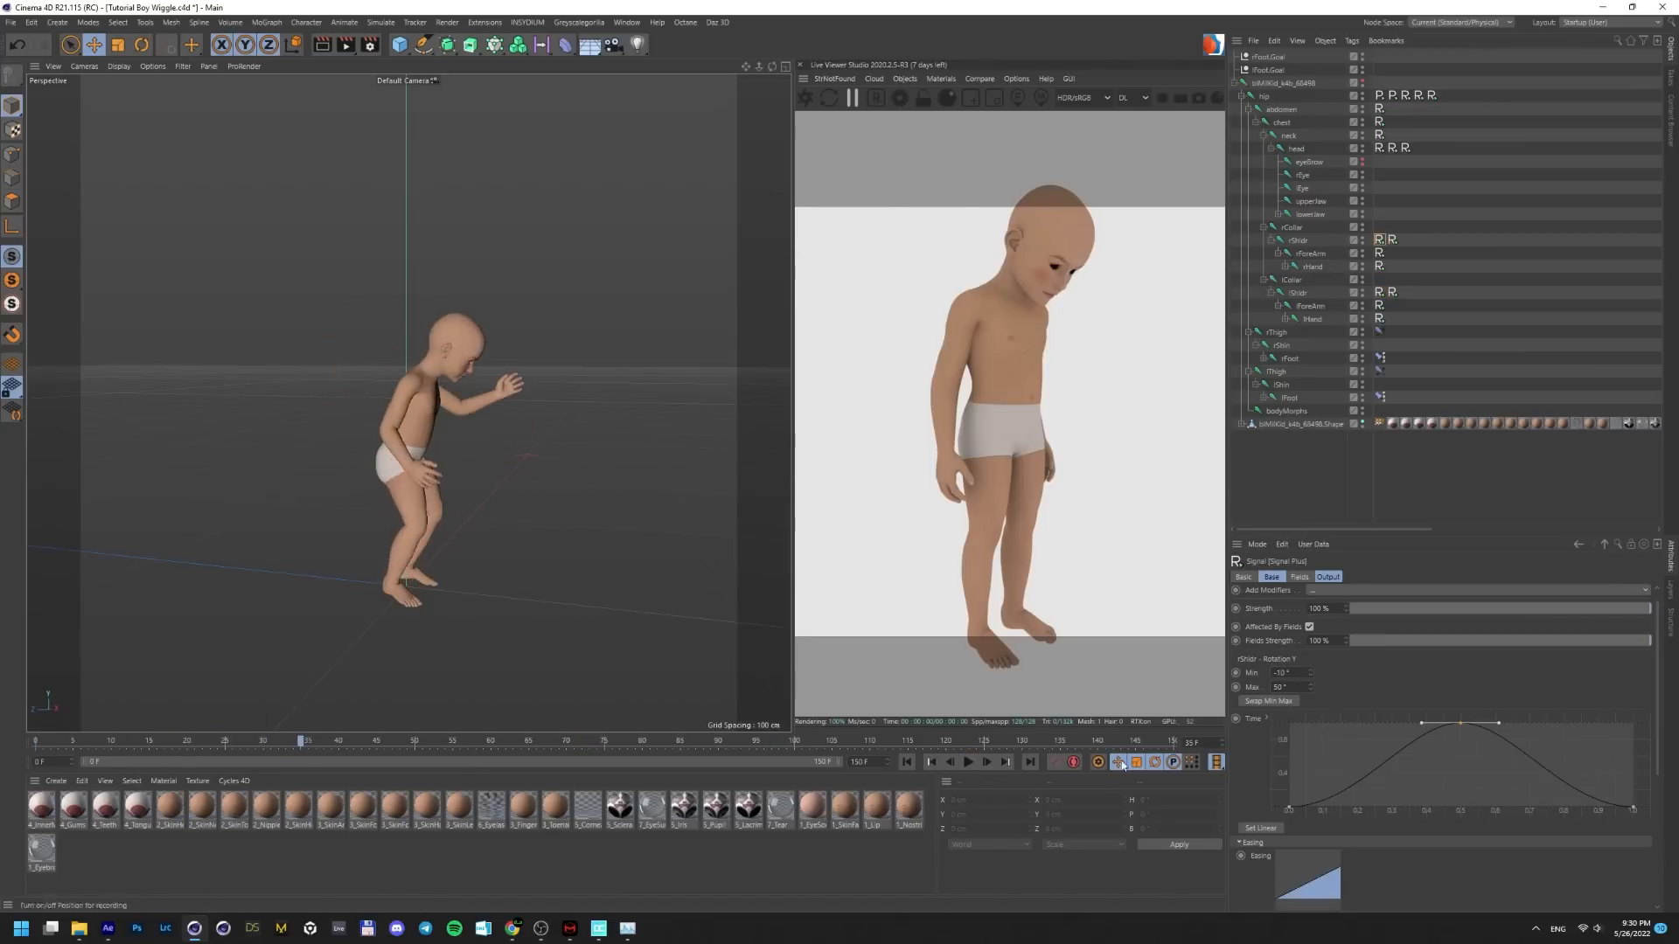
pyautogui.moveTo(1310, 674); pyautogui.dragTo(1309, 688)
pyautogui.moveTo(303, 742); pyautogui.dragTo(475, 750)
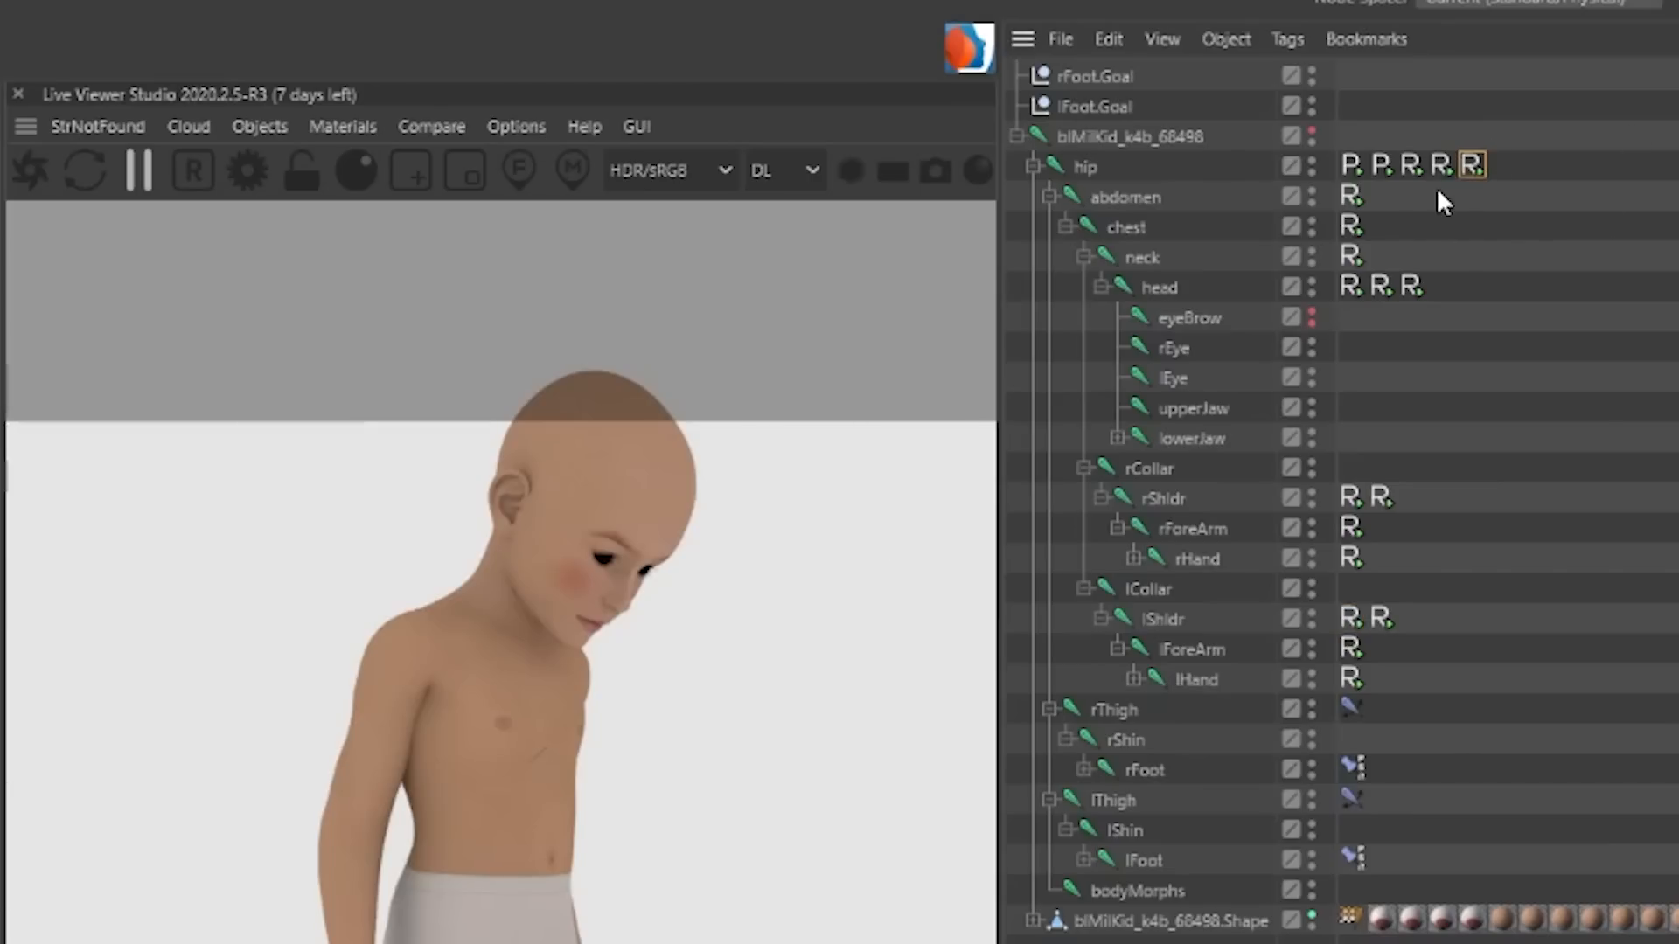
# Copy the hip's noise Signal tags to the abdomen and chest joints, and set End to 25 F on all Signal tags together
pyautogui.keyDown('ctrl'); pyautogui.moveTo(1452, 164); pyautogui.dragTo(1382, 226); pyautogui.keyUp('ctrl')
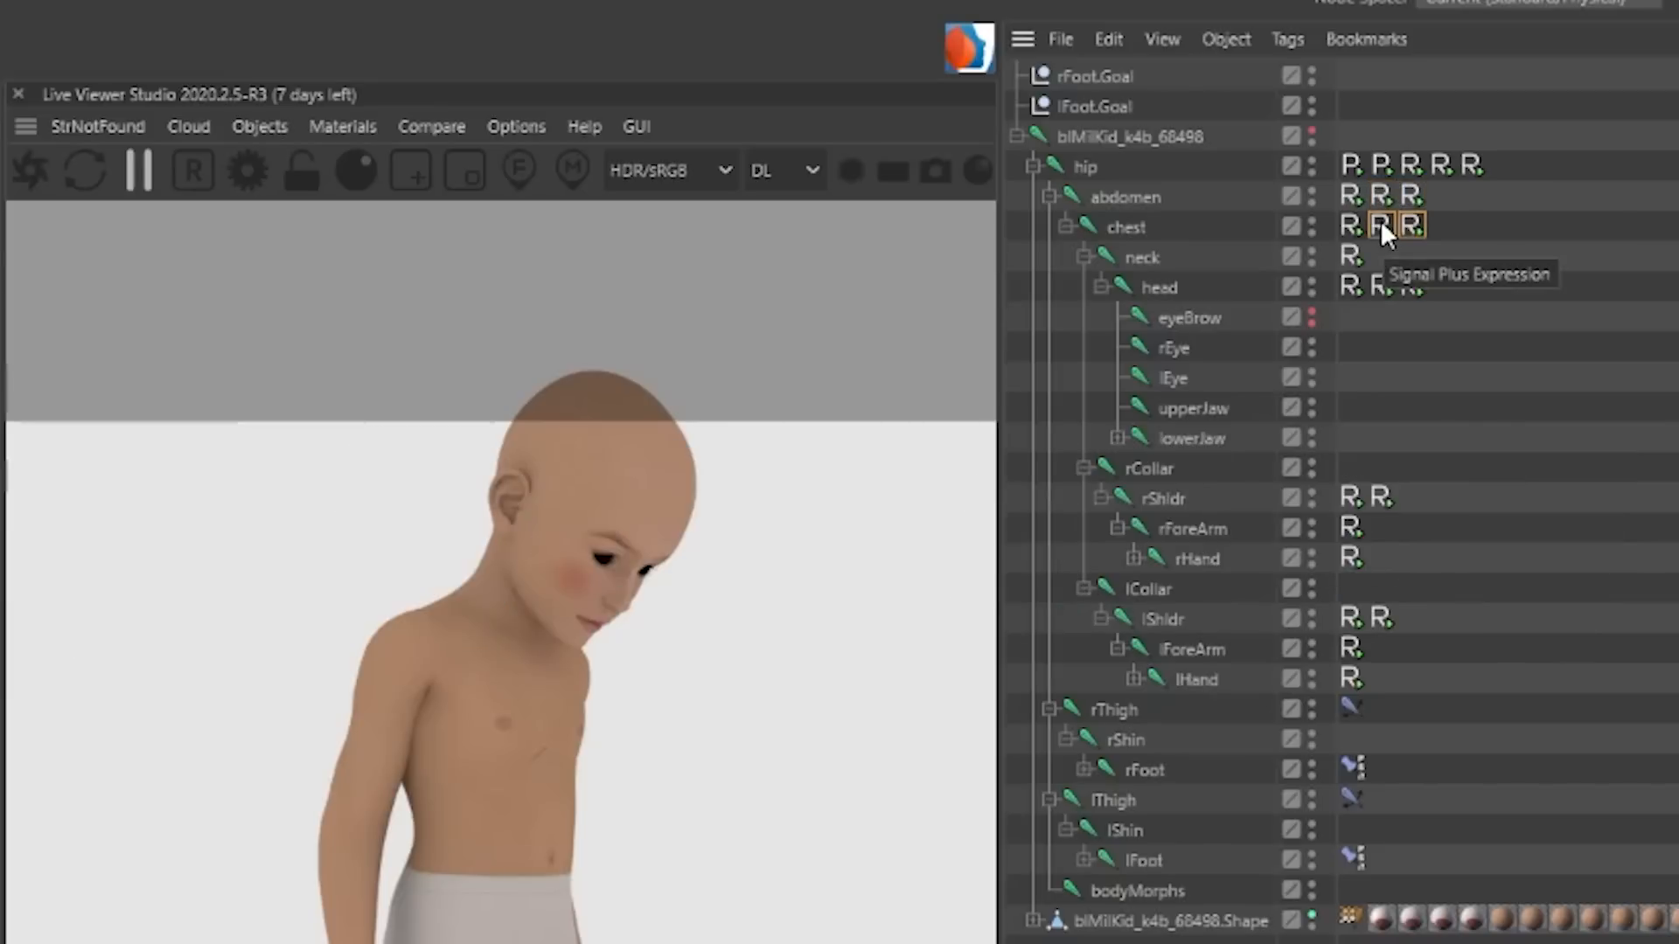
pyautogui.moveTo(1453, 89); pyautogui.dragTo(1371, 326)
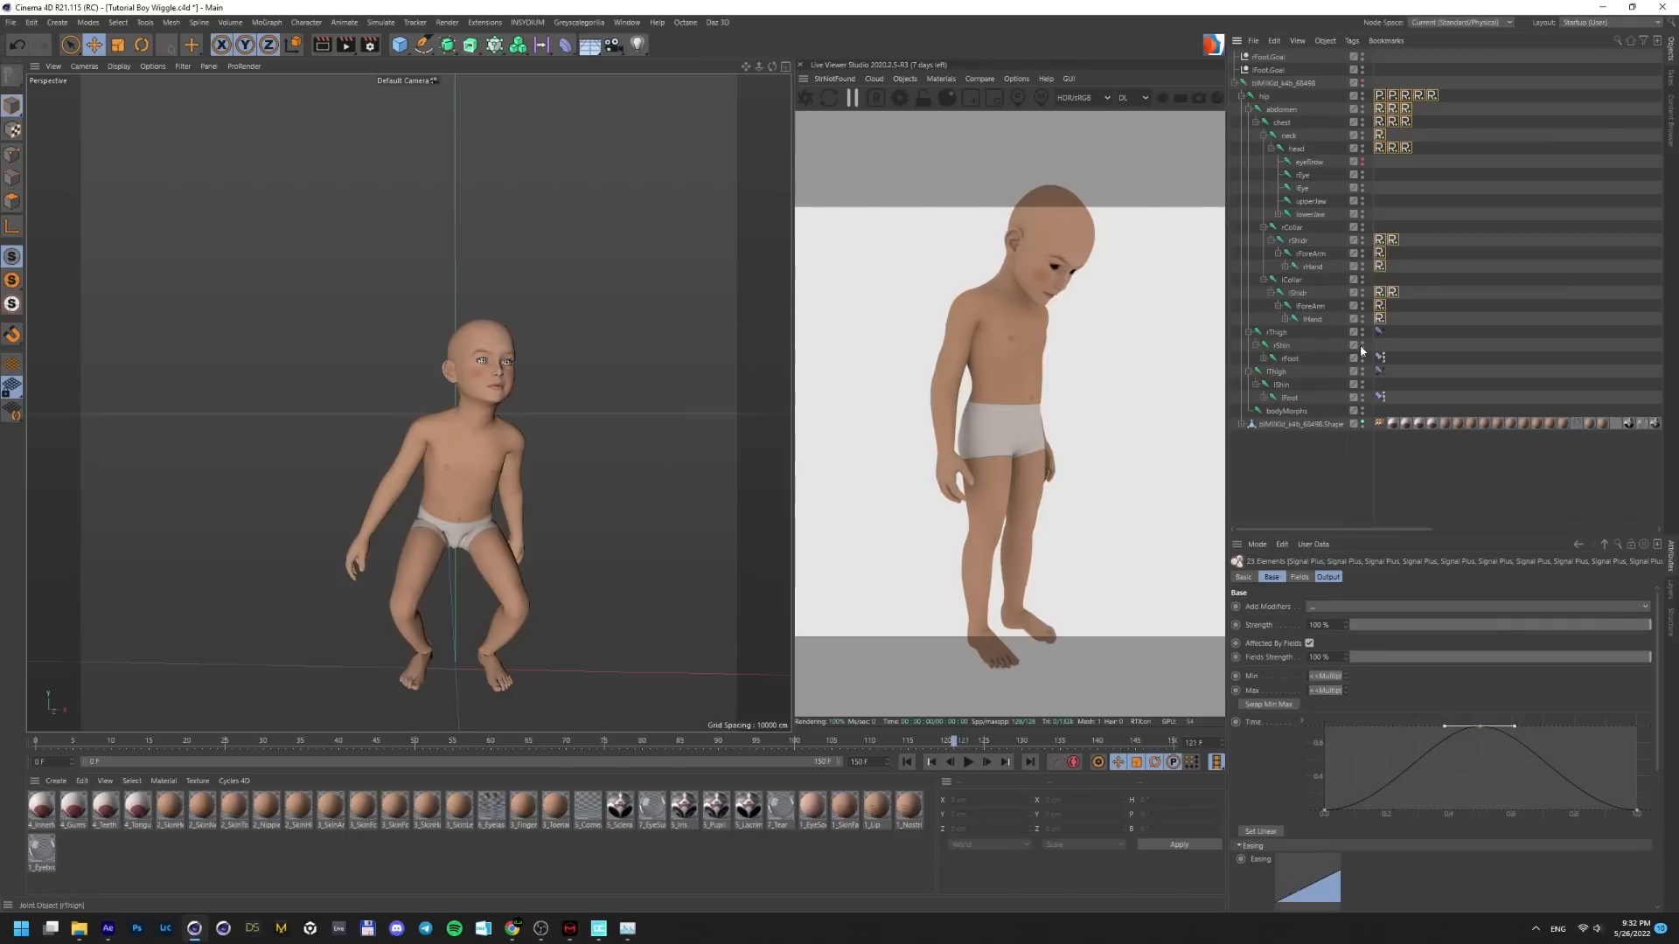
pyautogui.scroll(-5, 1255, 766)
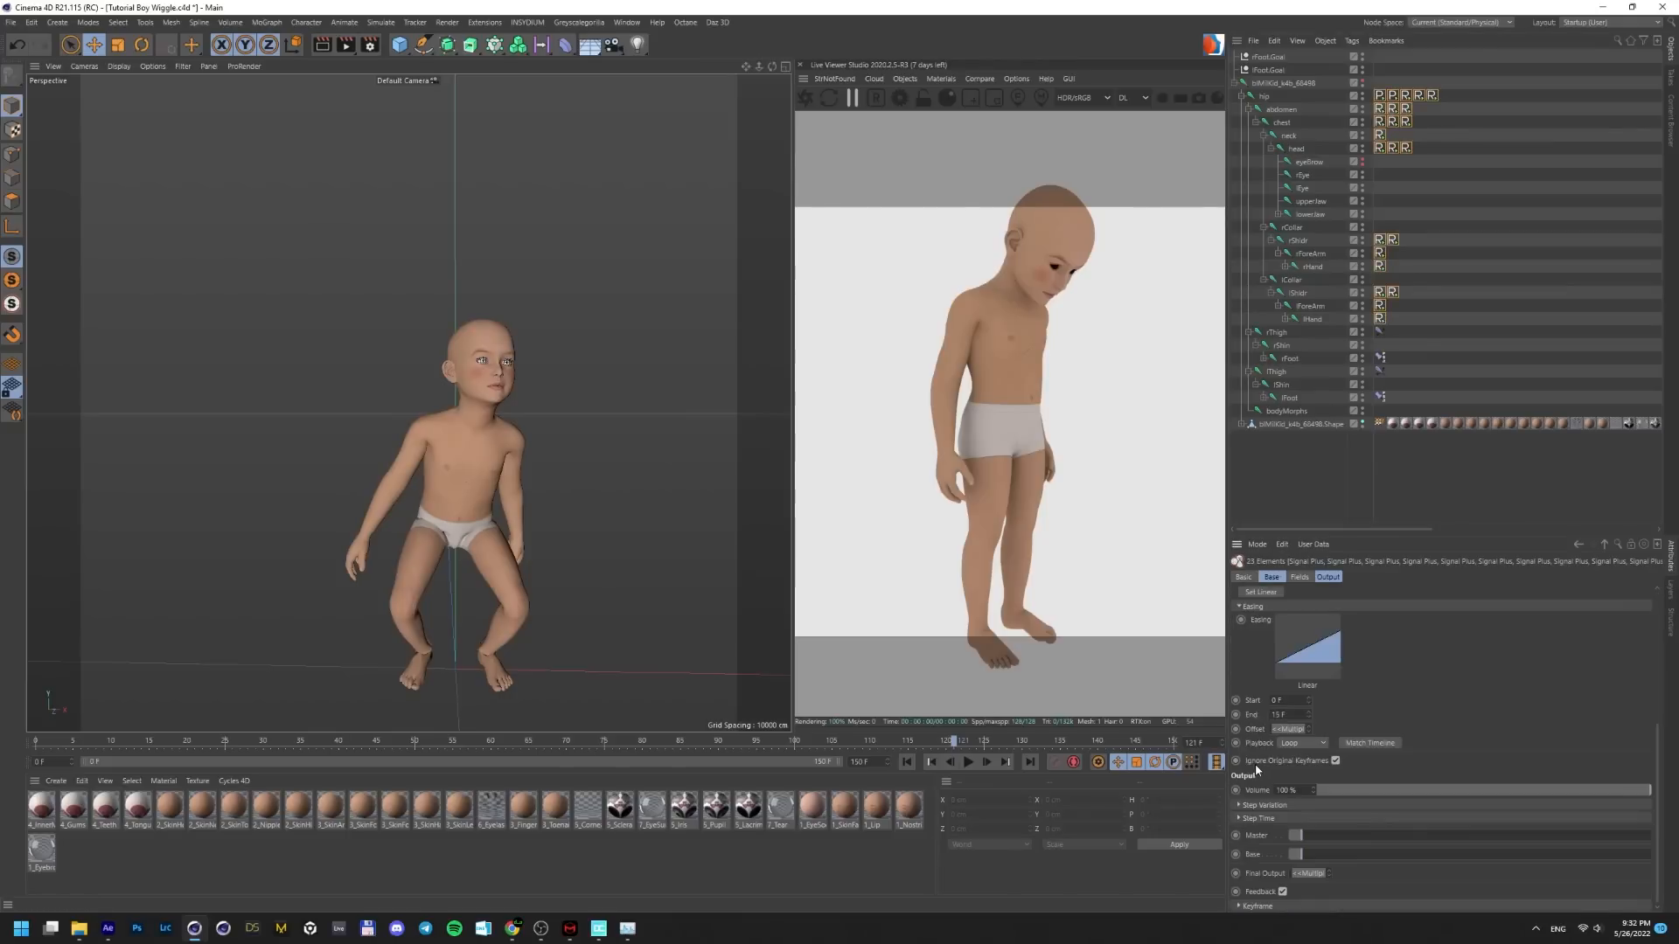
pyautogui.doubleClick(1293, 714)
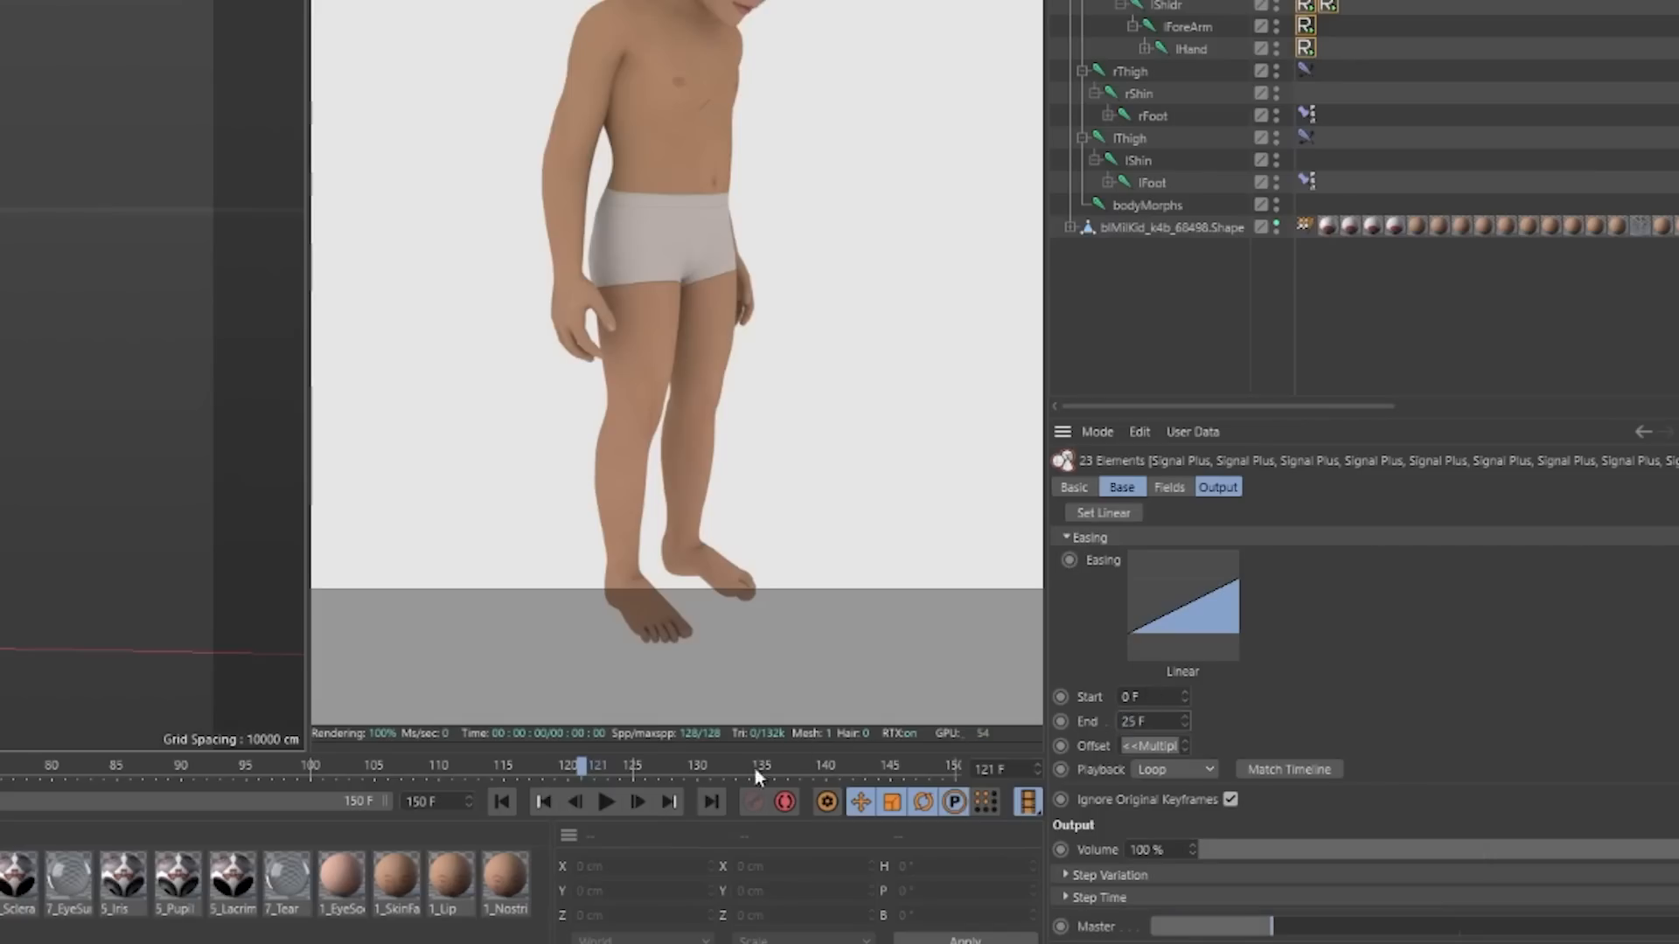
pyautogui.click(612, 797)
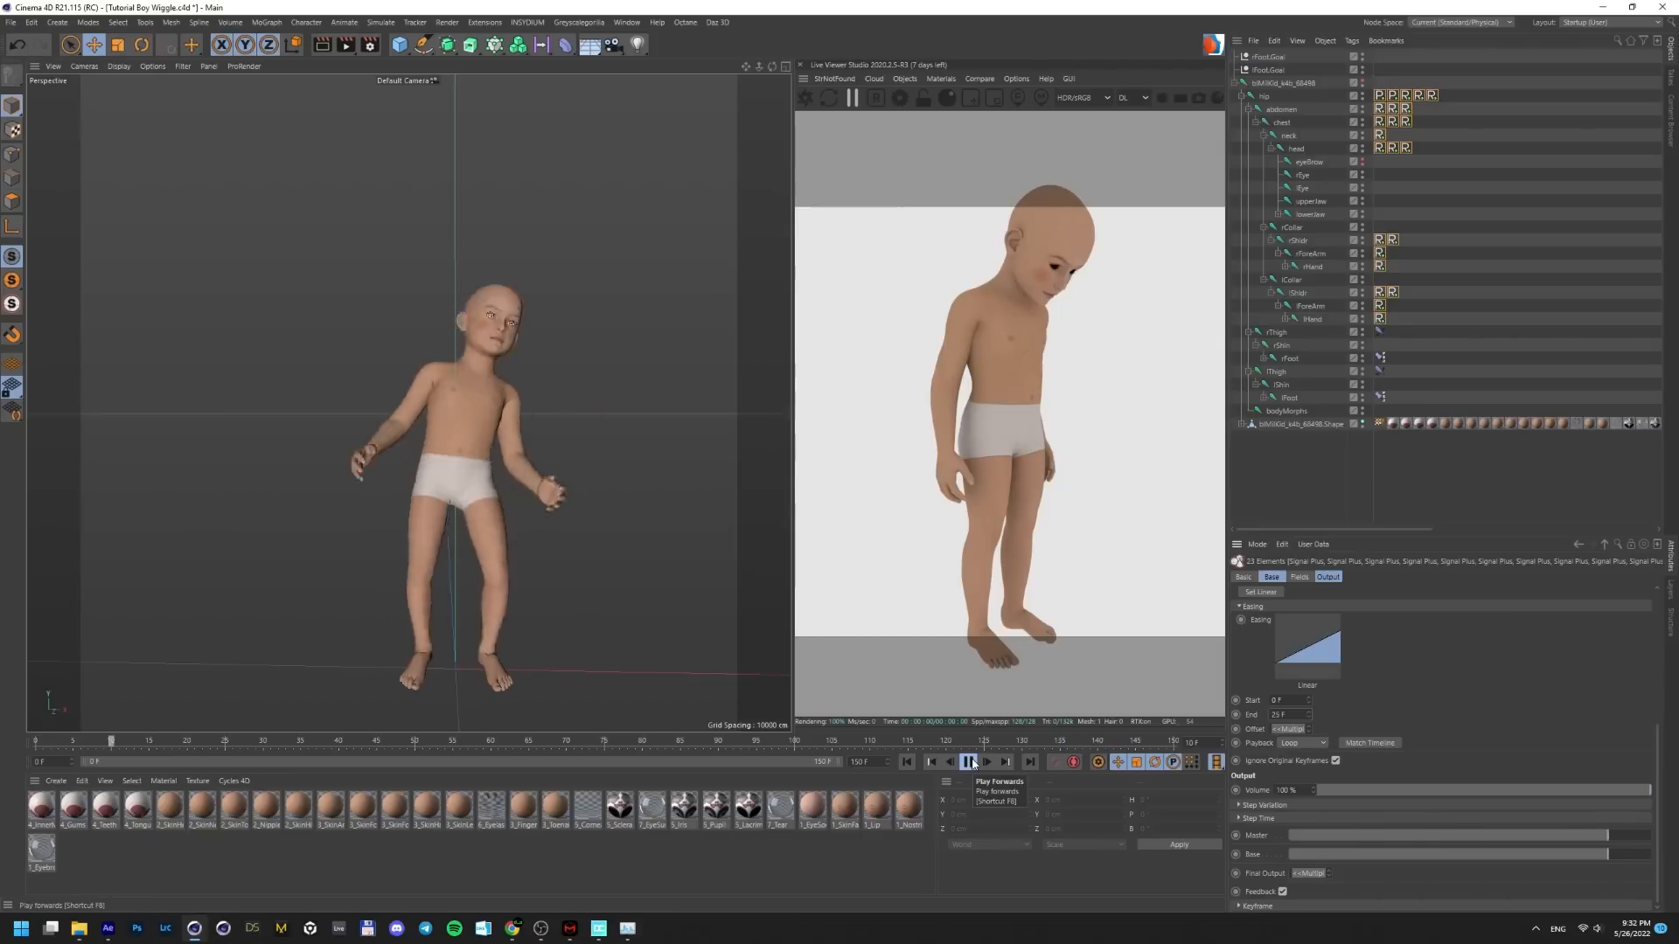
# Set End to 20 F for all selected Signal tags during playback
pyautogui.doubleClick(1290, 715)
pyautogui.write('20')
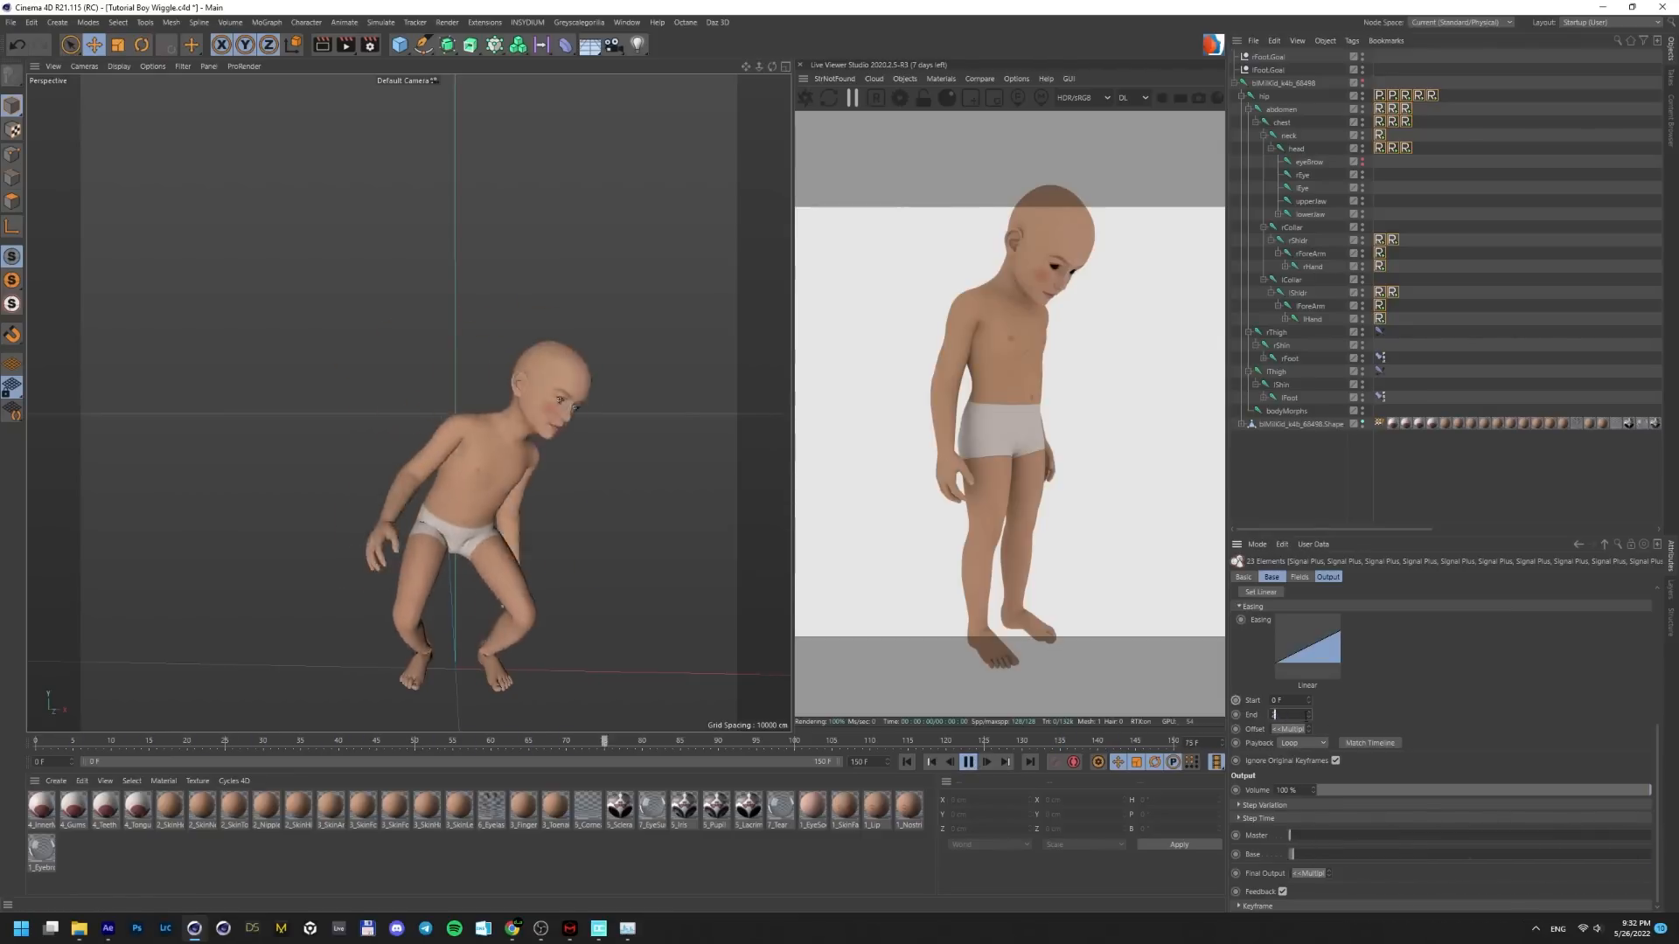
pyautogui.press('Return')
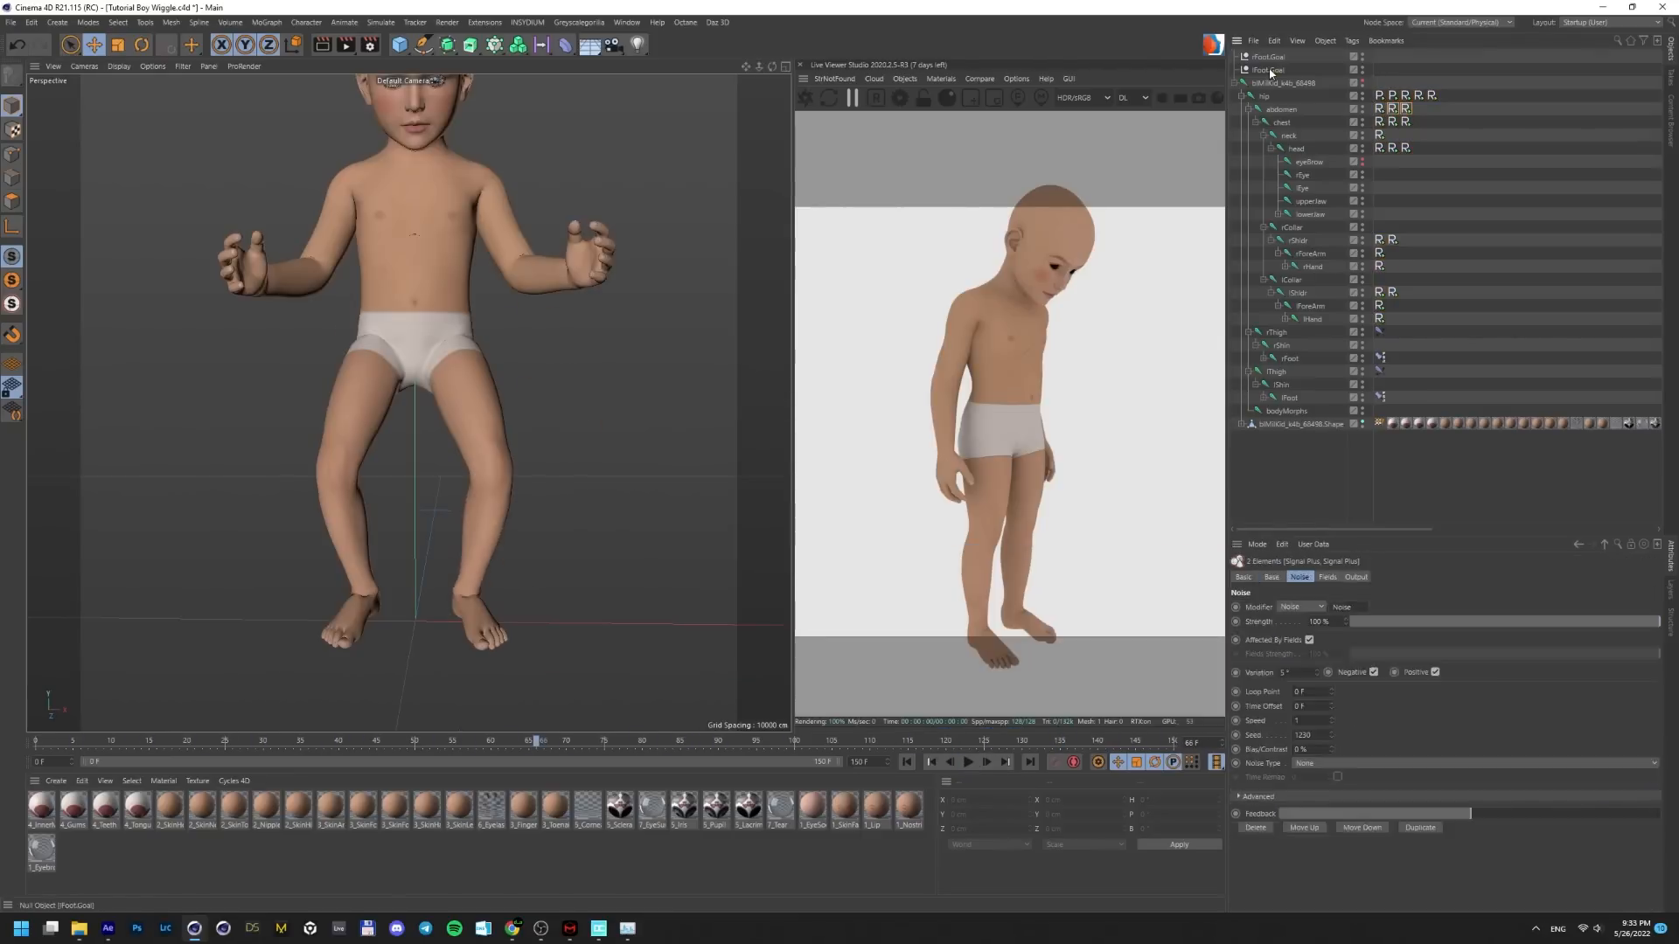
# Try moving the lFoot.Goal null to lift the left foot at different frames, and undo the moves
pyautogui.click(1269, 71)
pyautogui.moveTo(528, 482)
pyautogui.mouseDown()
pyautogui.moveTo(525, 464)
pyautogui.moveTo(531, 486)
pyautogui.mouseUp()
pyautogui.hotkey('ctrl', 'z')
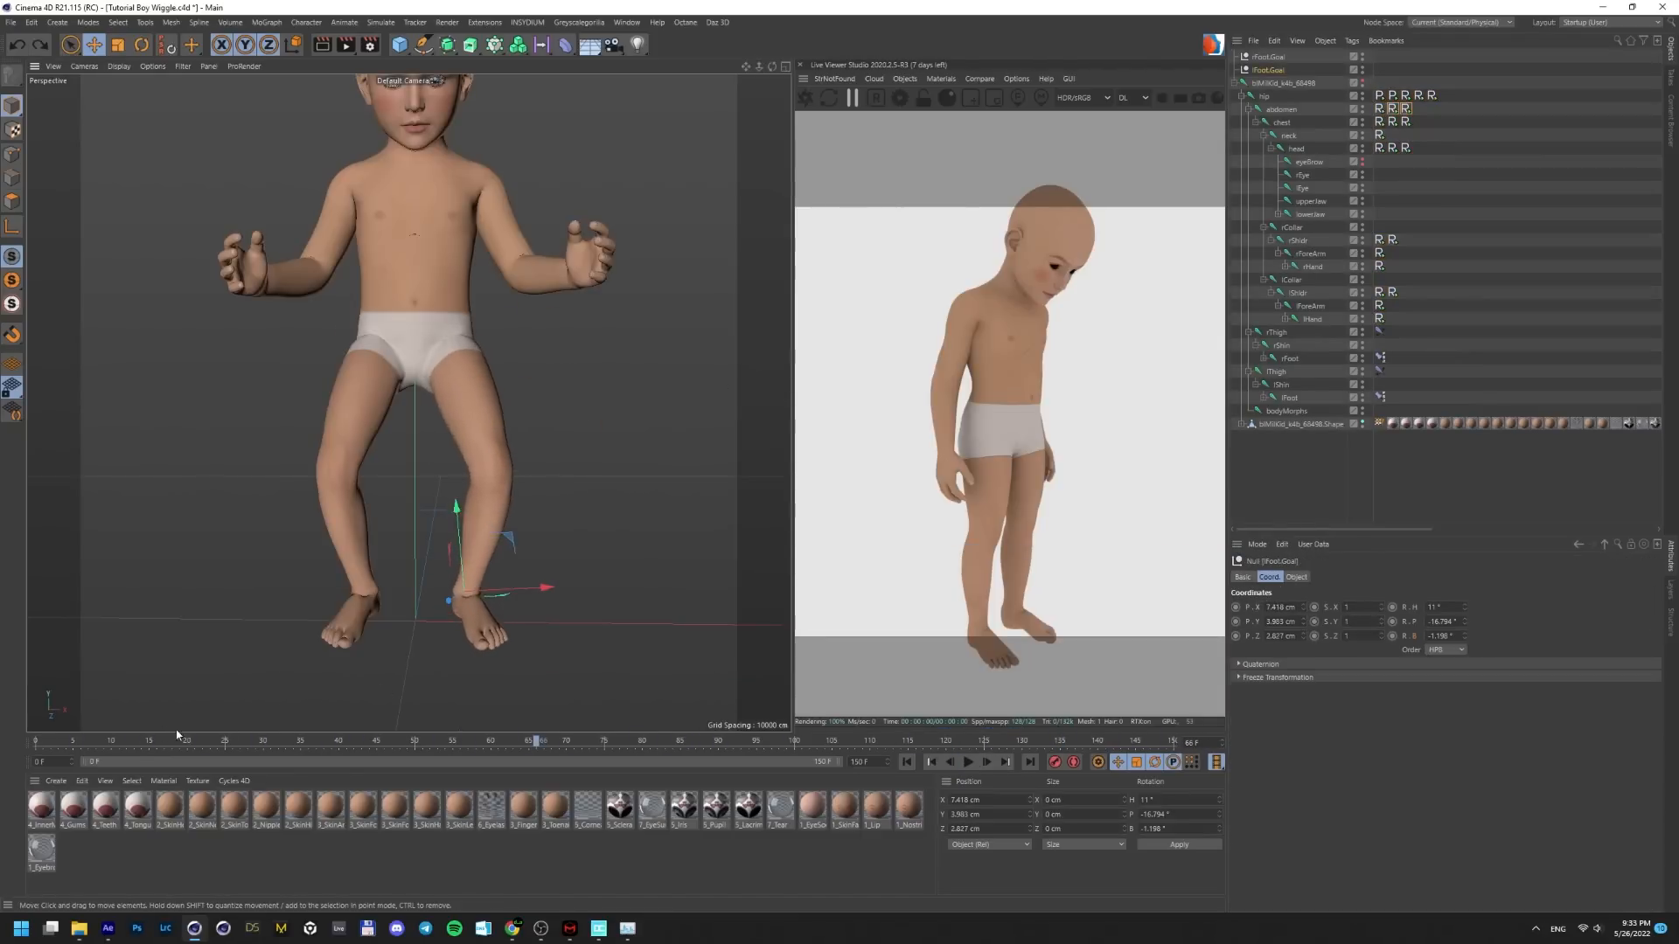
pyautogui.click(30, 742)
pyautogui.moveTo(30, 742)
pyautogui.mouseDown()
pyautogui.moveTo(121, 764)
pyautogui.moveTo(31, 749)
pyautogui.mouseUp()
pyautogui.keyDown('alt'); pyautogui.moveTo(435, 530); pyautogui.dragTo(339, 553); pyautogui.keyUp('alt')
pyautogui.moveTo(37, 743); pyautogui.dragTo(123, 758)
pyautogui.moveTo(323, 593)
pyautogui.mouseDown()
pyautogui.moveTo(259, 533)
pyautogui.moveTo(513, 568)
pyautogui.moveTo(345, 608)
pyautogui.mouseUp()
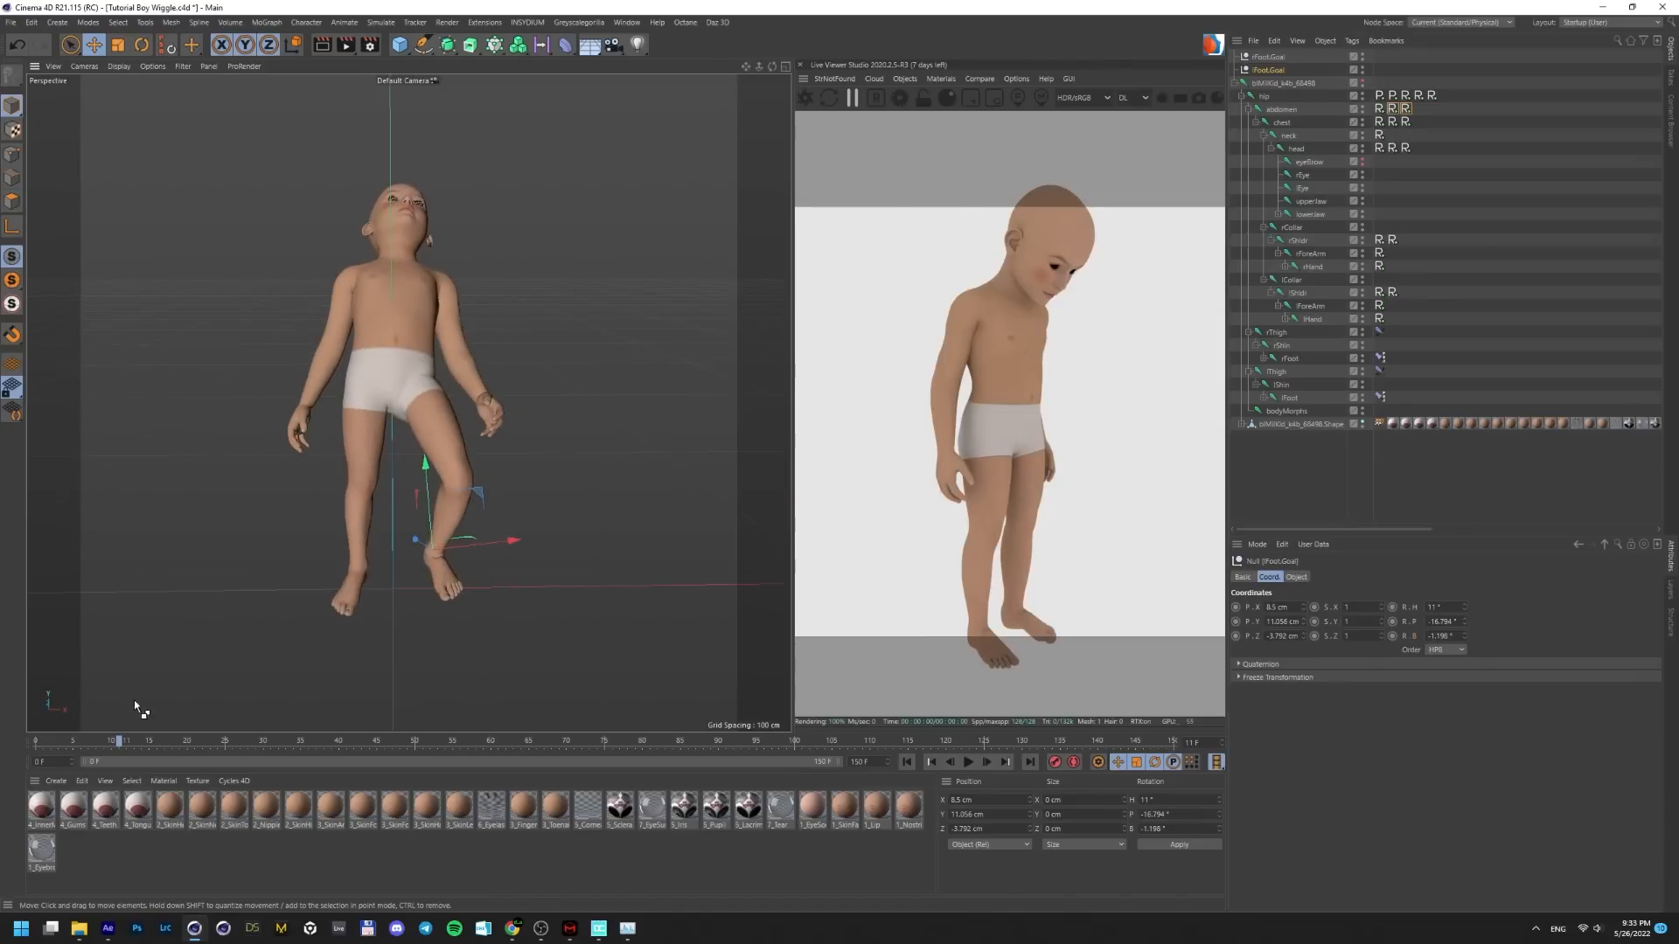
pyautogui.hotkey('ctrl', 'z')
pyautogui.moveTo(120, 742); pyautogui.dragTo(34, 743)
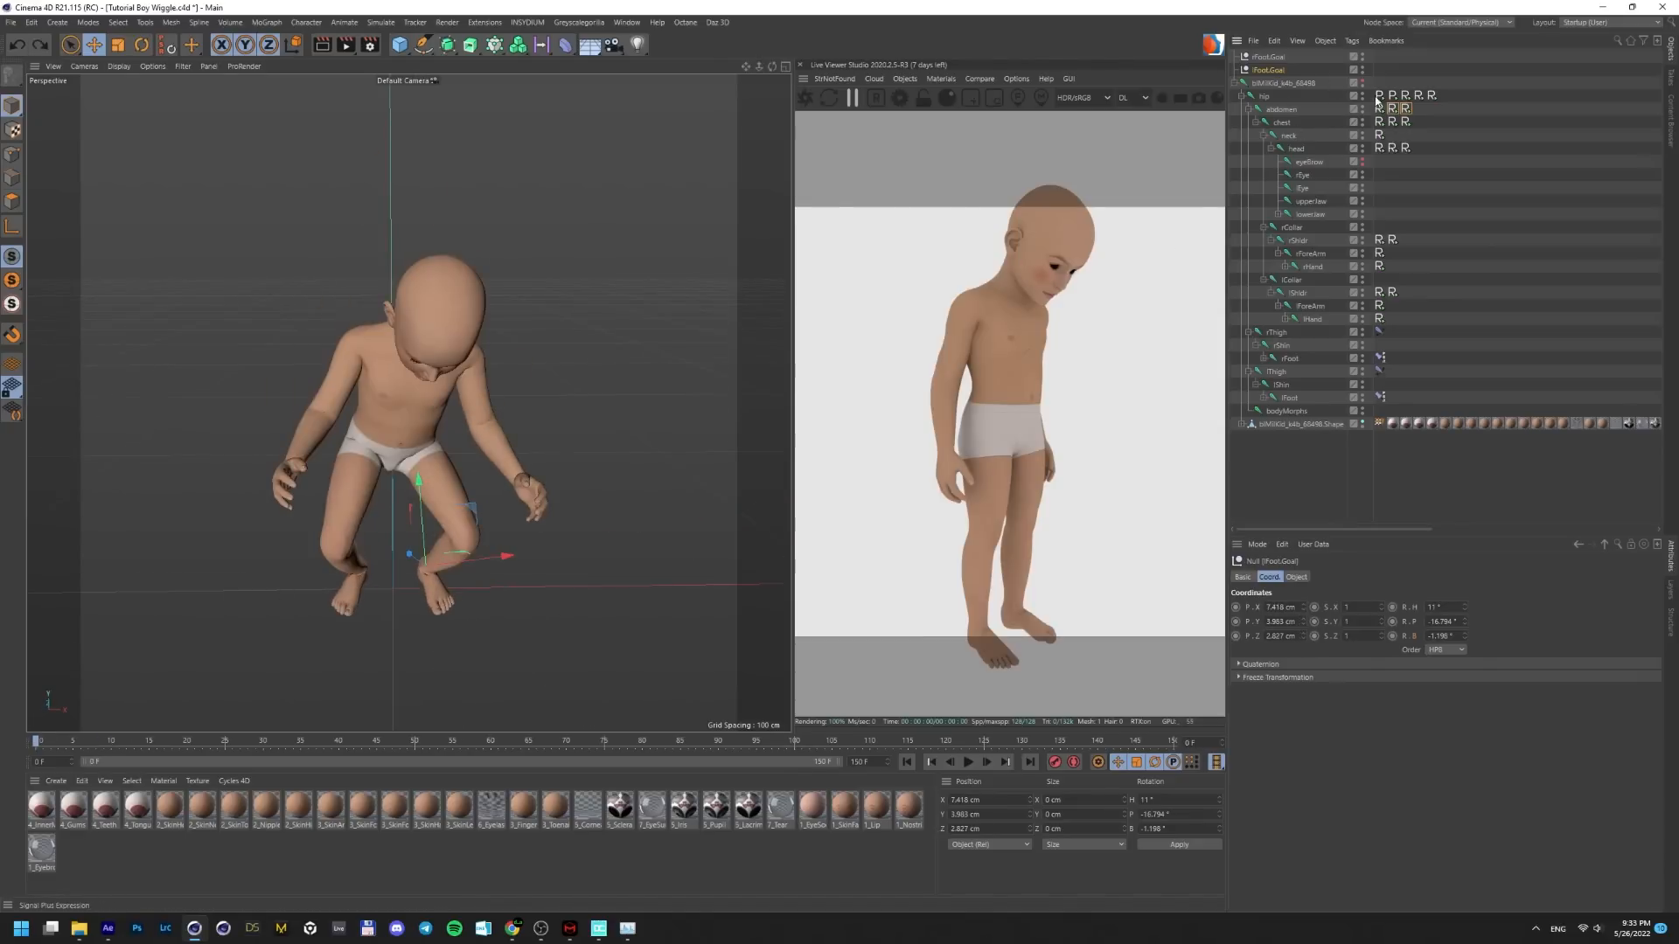
# Copy the hip's first position Signal tag to the lFoot.Goal null and set both its Min and Max to 0 cm
pyautogui.keyDown('ctrl'); pyautogui.moveTo(1378, 97); pyautogui.dragTo(1377, 70); pyautogui.keyUp('ctrl')
pyautogui.click(1268, 70)
pyautogui.keyDown('alt'); pyautogui.moveTo(336, 490); pyautogui.dragTo(363, 468); pyautogui.keyUp('alt')
pyautogui.click(1379, 70)
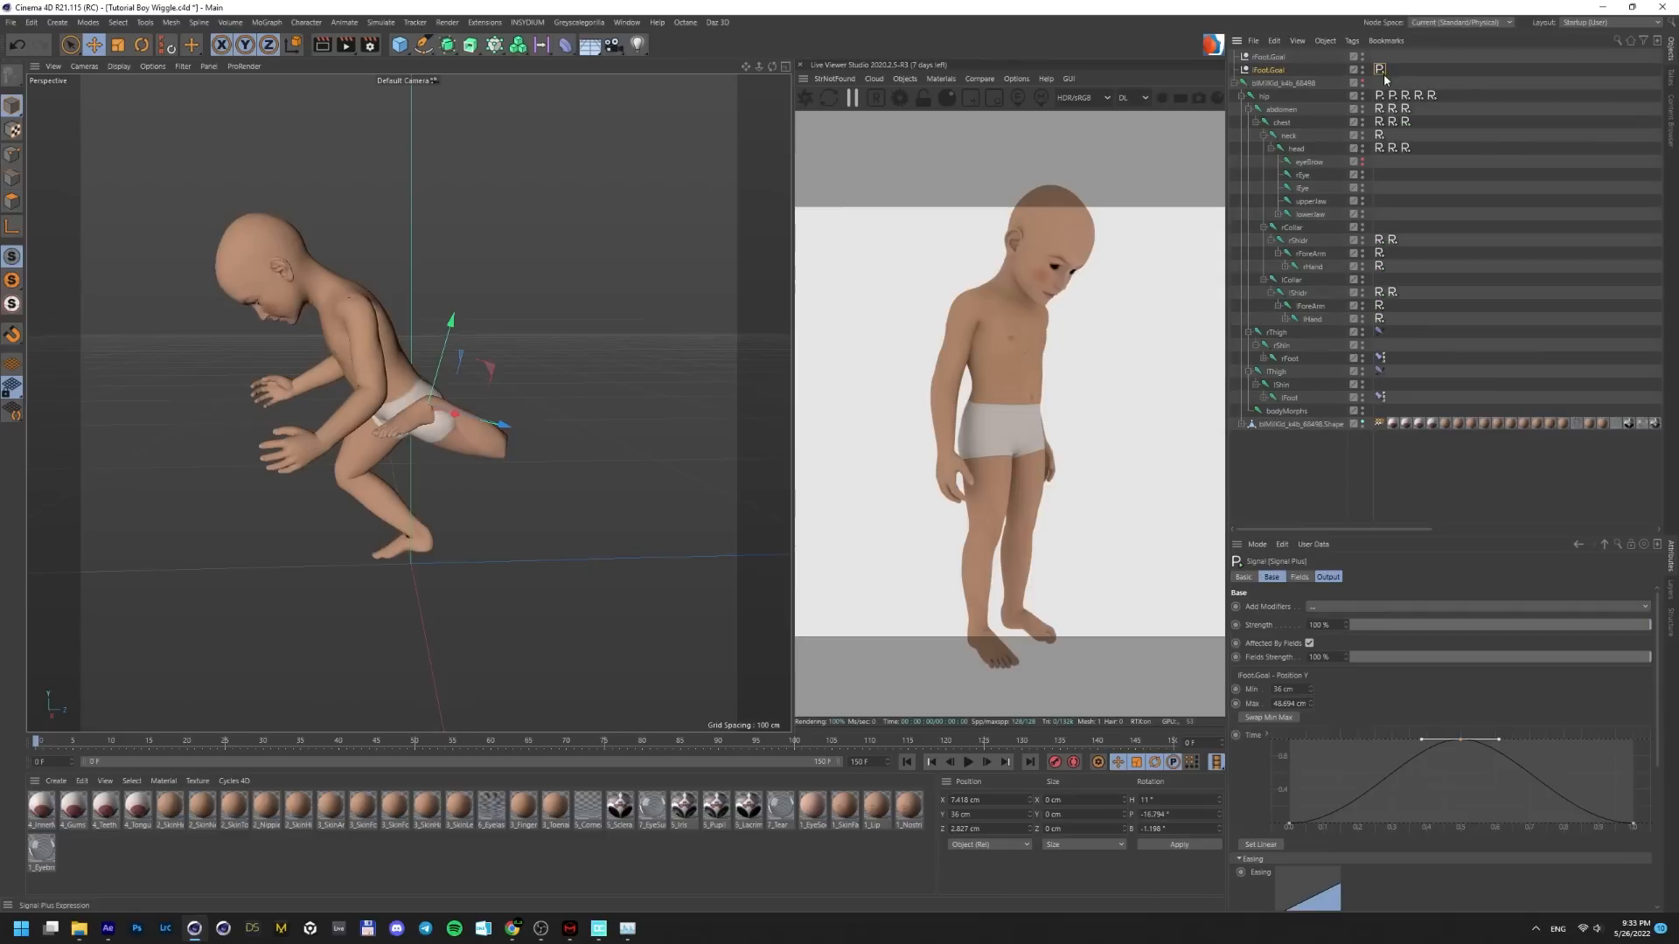
pyautogui.write('0')
pyautogui.press('Tab')
pyautogui.write('0')
pyautogui.keyDown('alt'); pyautogui.moveTo(327, 564); pyautogui.dragTo(329, 525); pyautogui.keyUp('alt')
pyautogui.moveTo(40, 743)
pyautogui.mouseDown()
pyautogui.moveTo(67, 742)
pyautogui.moveTo(25, 742)
pyautogui.mouseUp()
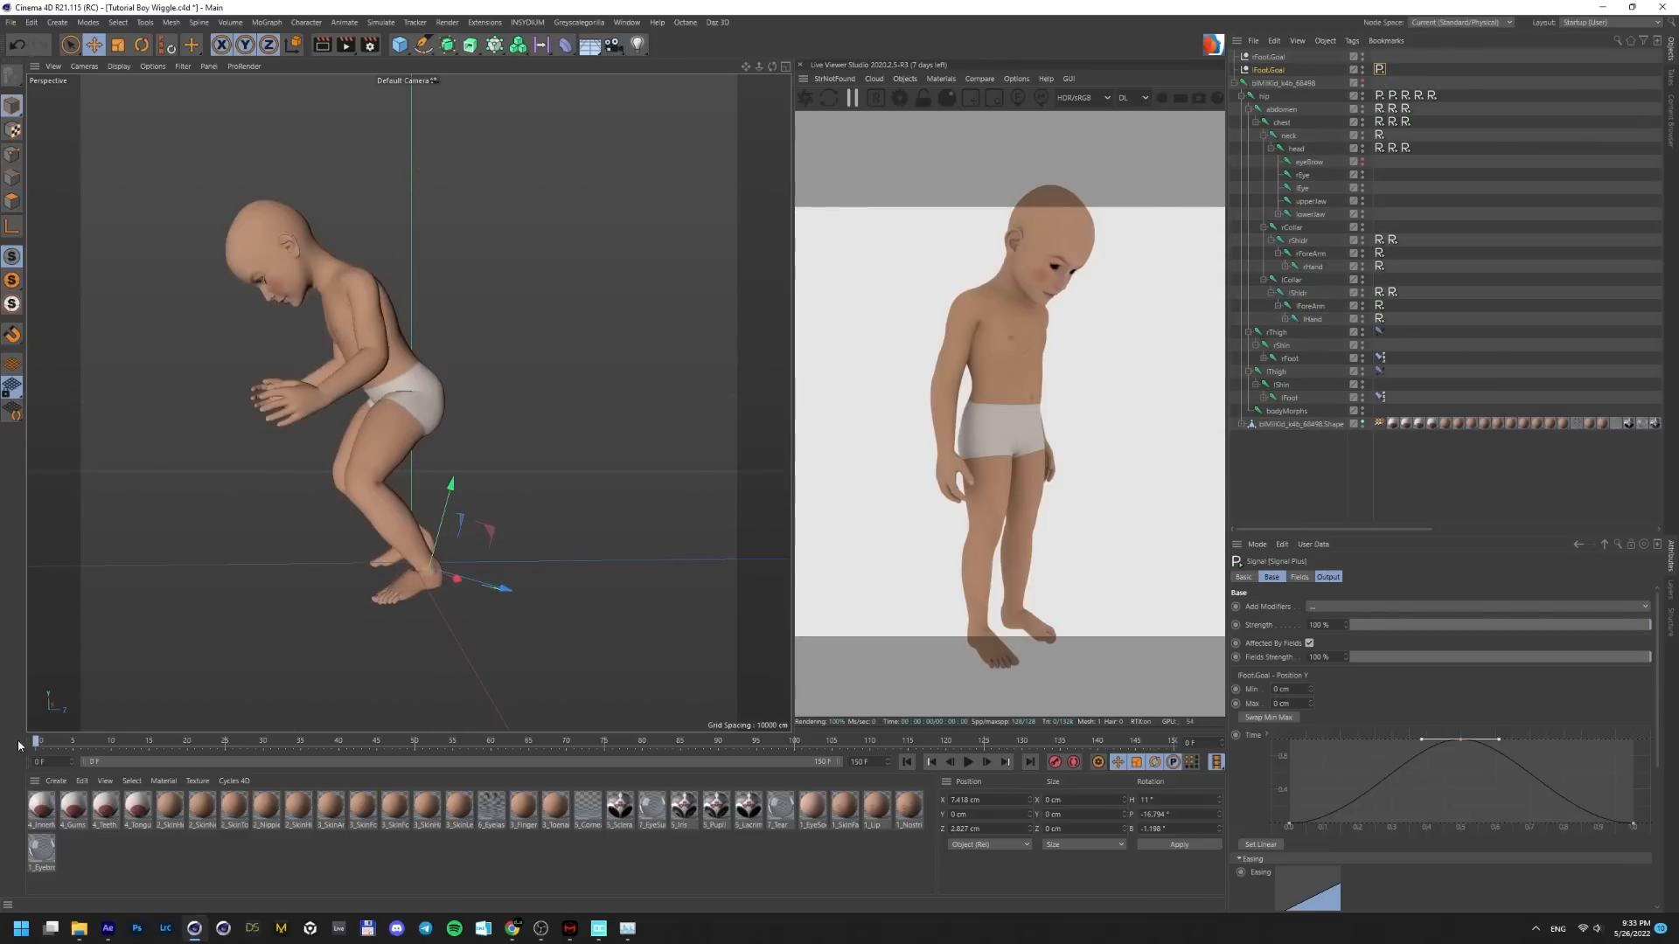
# Set the lFoot.Goal position Y Signal tag's Min to 4 cm and Max to 12 cm, checking the foot at several frames
pyautogui.moveTo(1310, 691); pyautogui.dragTo(1311, 696)
pyautogui.moveTo(38, 743); pyautogui.dragTo(119, 742)
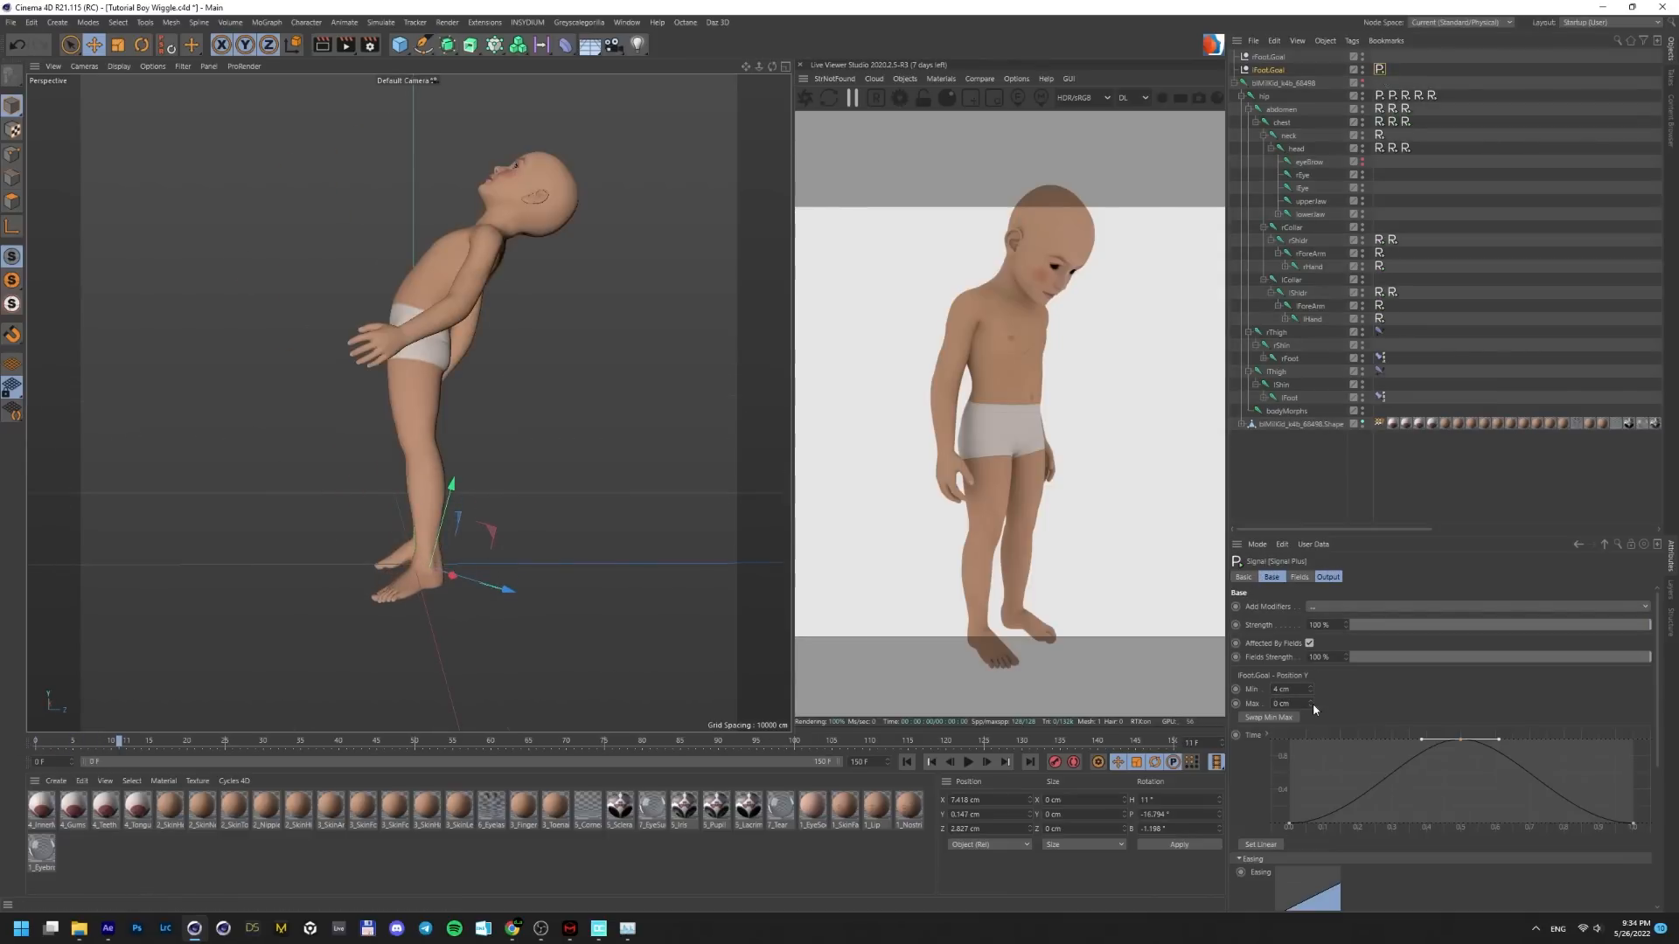
pyautogui.moveTo(1310, 704); pyautogui.dragTo(1310, 694)
pyautogui.keyDown('alt'); pyautogui.moveTo(420, 542); pyautogui.dragTo(412, 525); pyautogui.keyUp('alt')
pyautogui.moveTo(35, 741); pyautogui.dragTo(188, 794)
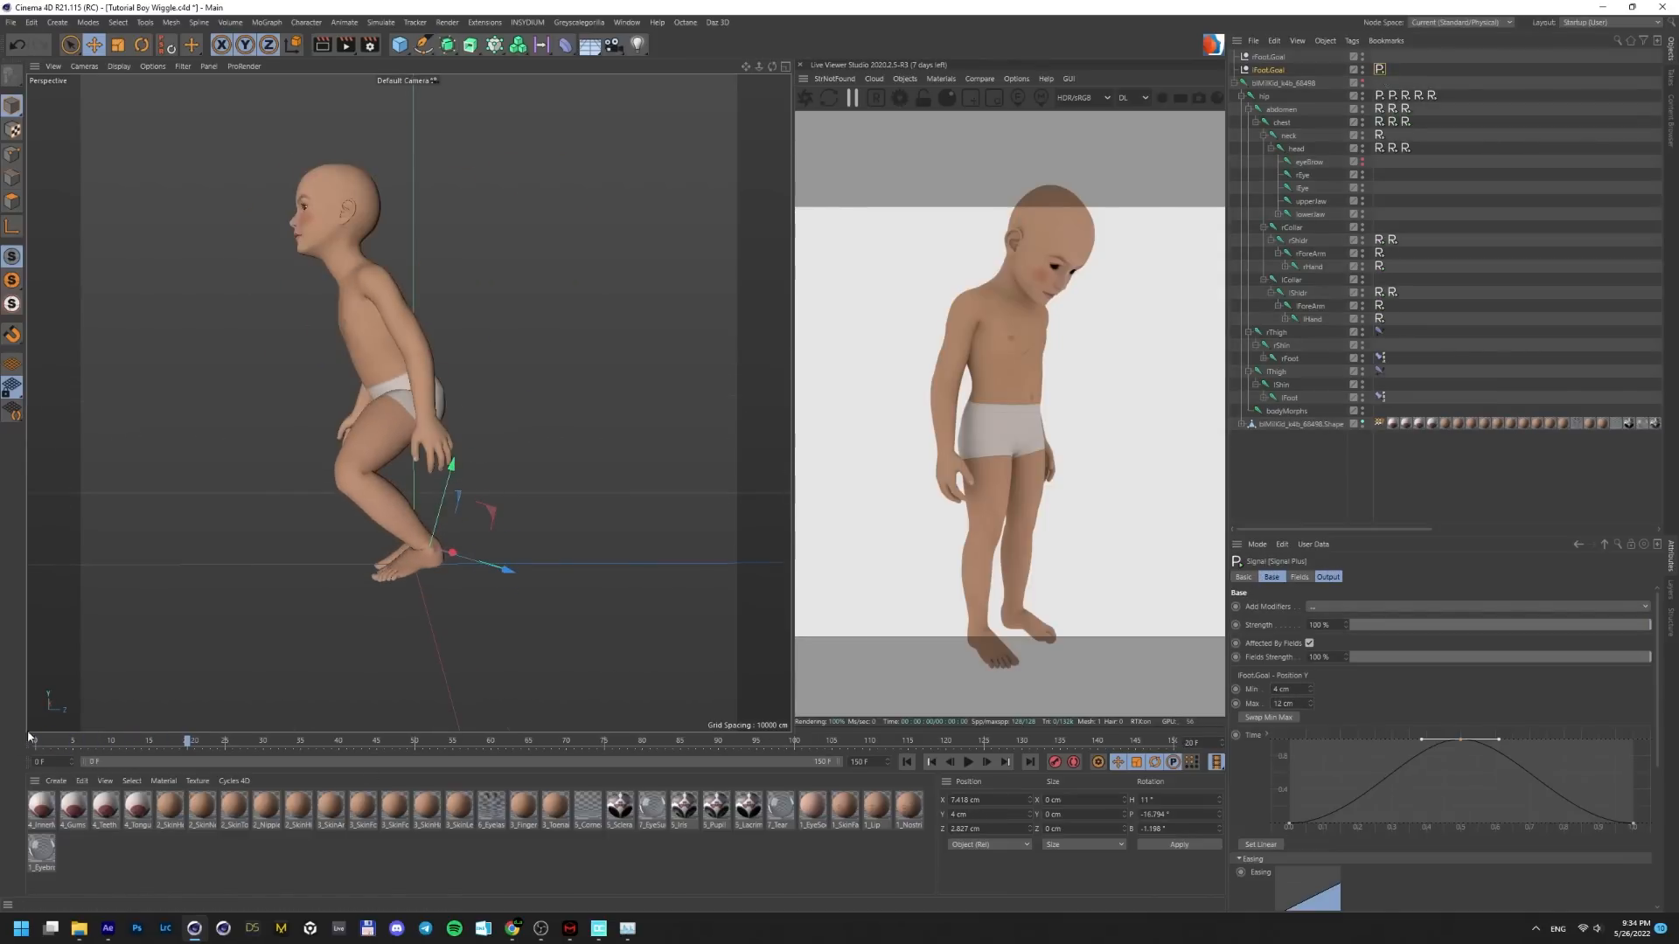
# Move both end points of the position Y tag's Time curve inward, play the animation, and set Max to 19 cm
pyautogui.moveTo(28, 737); pyautogui.dragTo(94, 750)
pyautogui.moveTo(1290, 823); pyautogui.dragTo(1338, 825)
pyautogui.moveTo(95, 742); pyautogui.dragTo(135, 779)
pyautogui.moveTo(1632, 823); pyautogui.dragTo(1576, 775)
pyautogui.moveTo(135, 743); pyautogui.dragTo(33, 746)
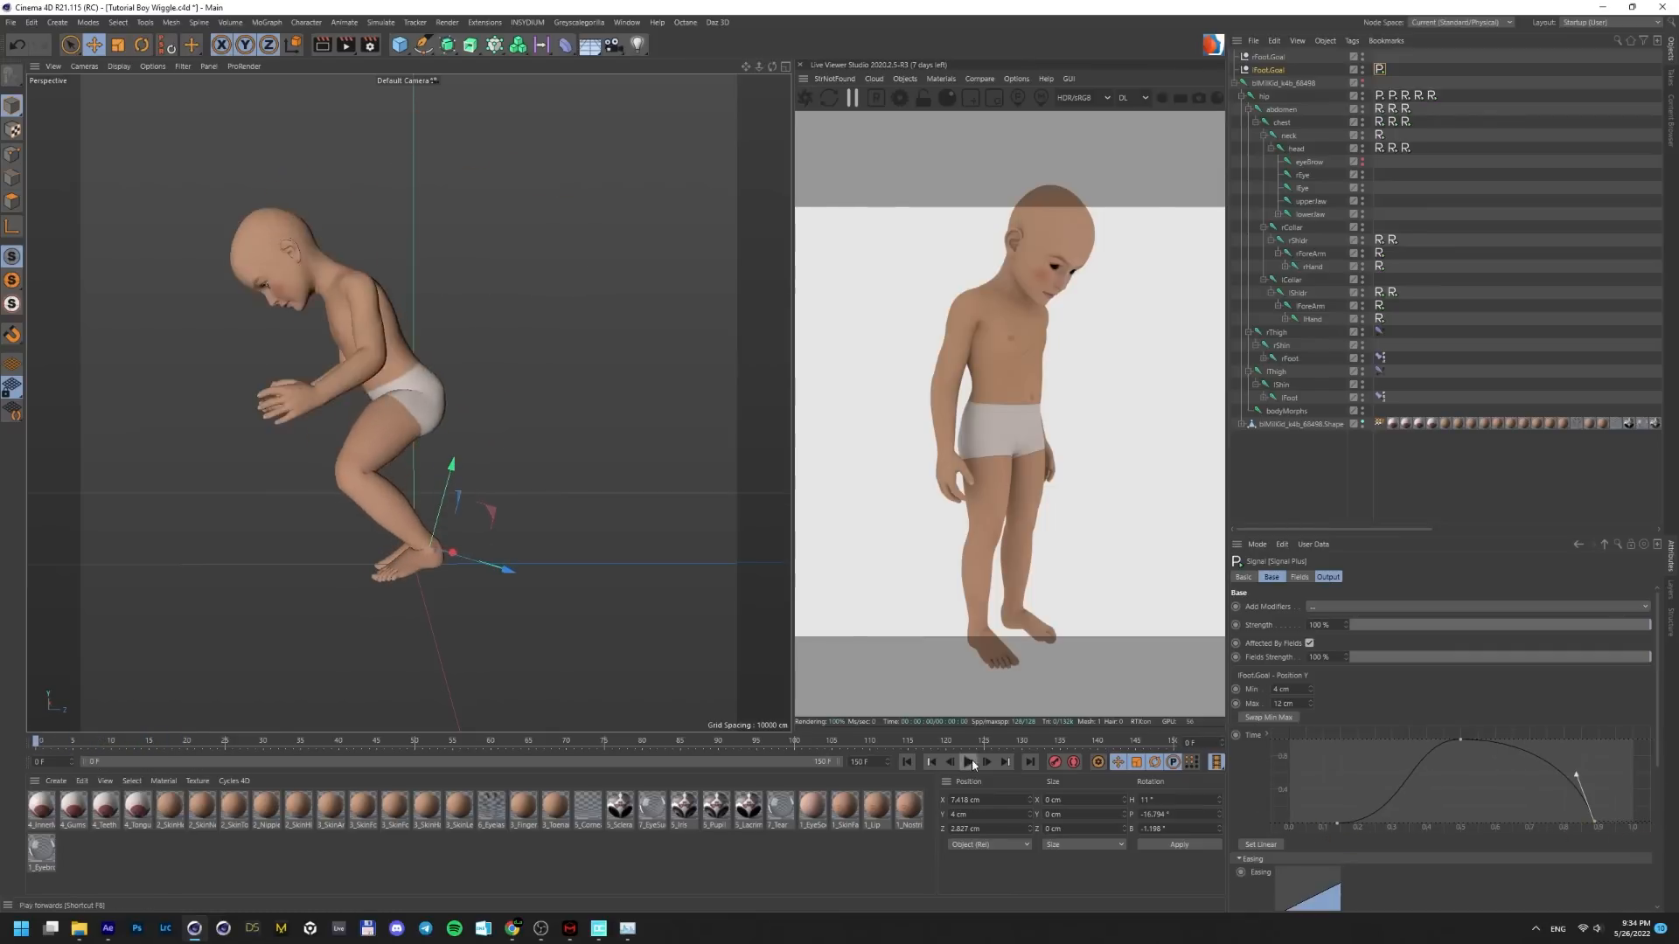
pyautogui.click(969, 763)
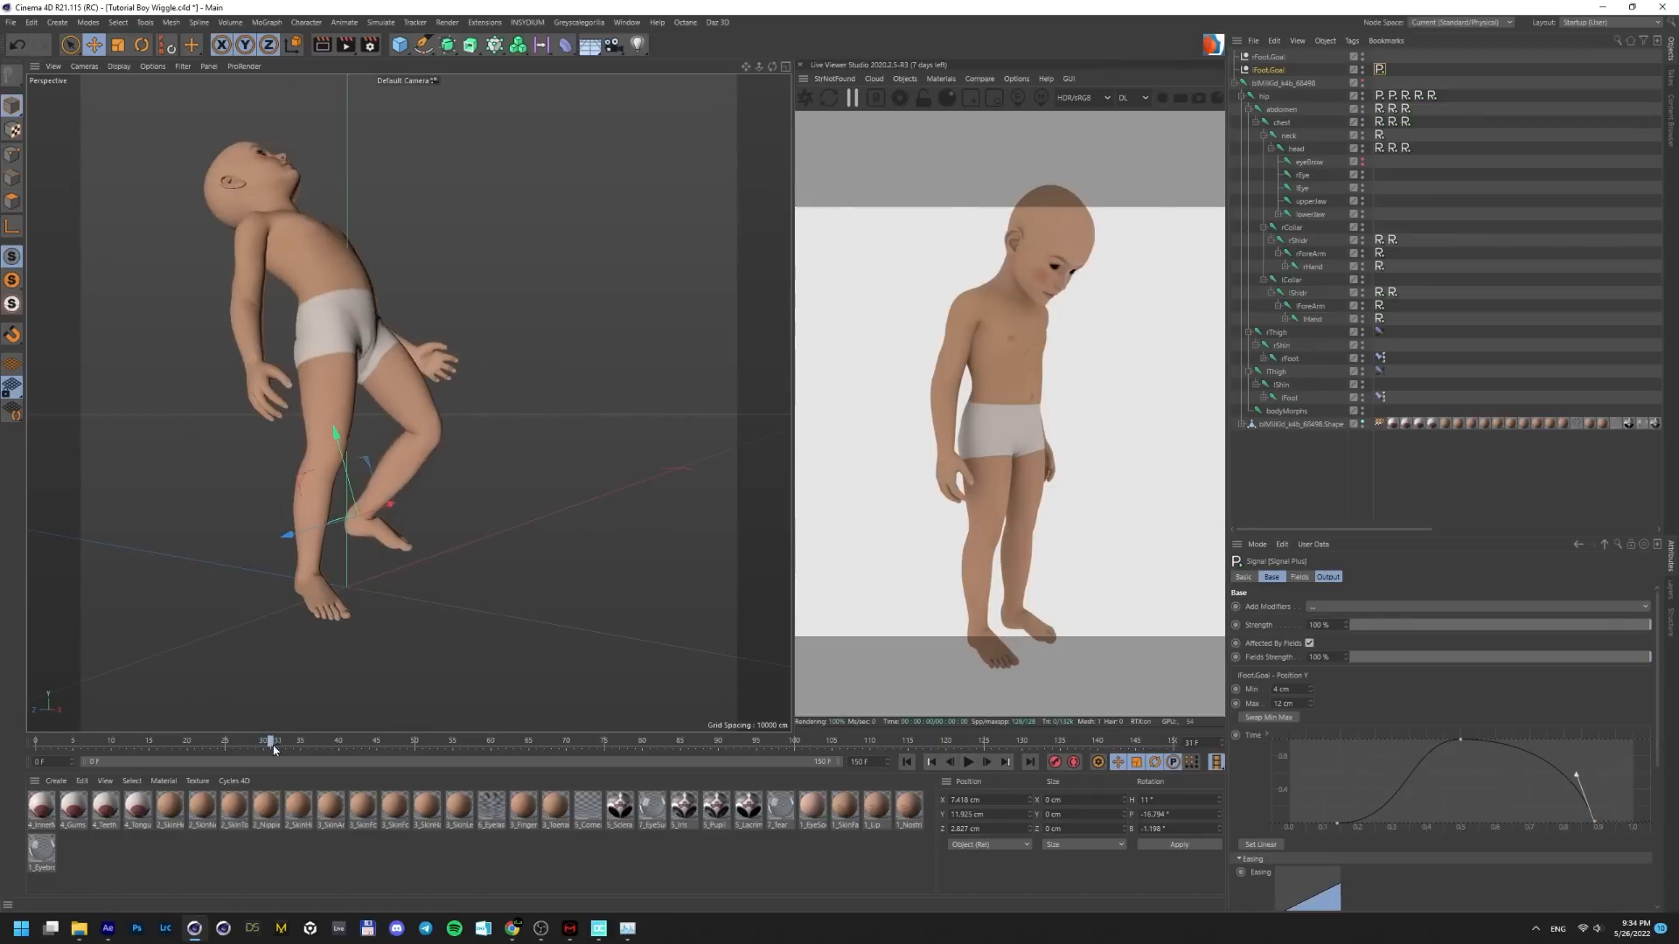
pyautogui.moveTo(1310, 703); pyautogui.dragTo(1311, 691)
pyautogui.keyDown('alt'); pyautogui.moveTo(723, 468); pyautogui.dragTo(521, 464); pyautogui.keyUp('alt')
# Duplicate lFoot.Goal's Signal tag, link the copy to the null's position Z, and set its Max to -10 cm
pyautogui.keyDown('ctrl'); pyautogui.moveTo(1379, 70); pyautogui.dragTo(1394, 70); pyautogui.keyUp('ctrl')
pyautogui.click(1267, 70)
pyautogui.moveTo(1304, 636); pyautogui.dragTo(1304, 651)
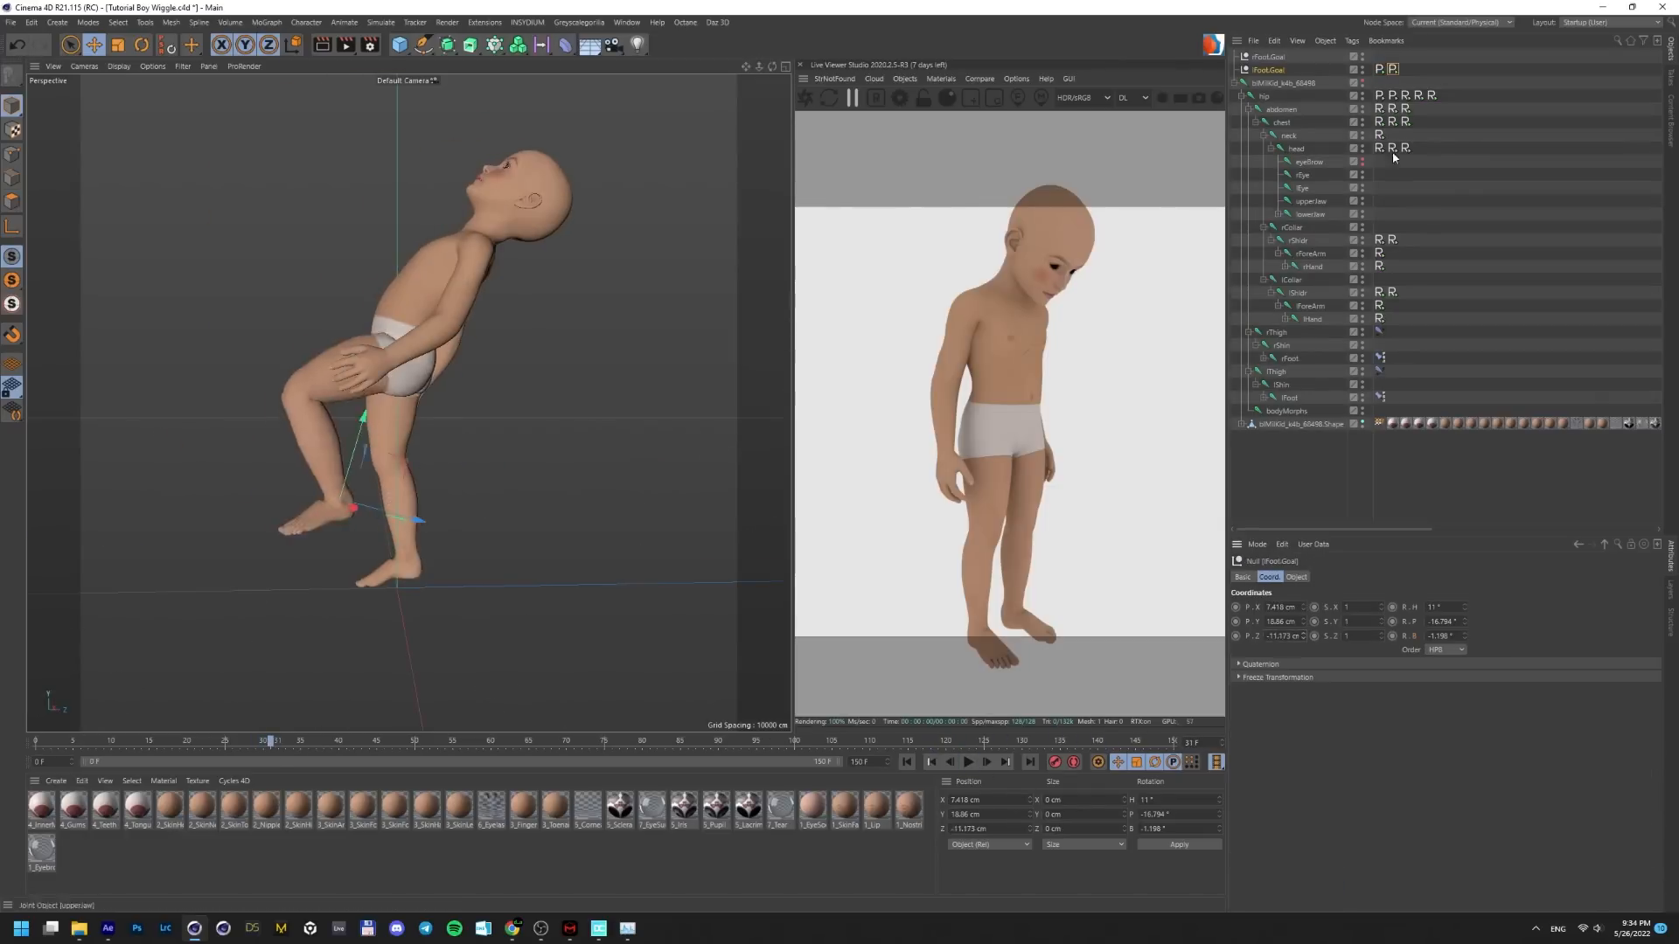
pyautogui.moveTo(1395, 158); pyautogui.dragTo(1394, 70)
pyautogui.click(1393, 70)
pyautogui.click(907, 763)
pyautogui.moveTo(36, 741); pyautogui.dragTo(112, 741)
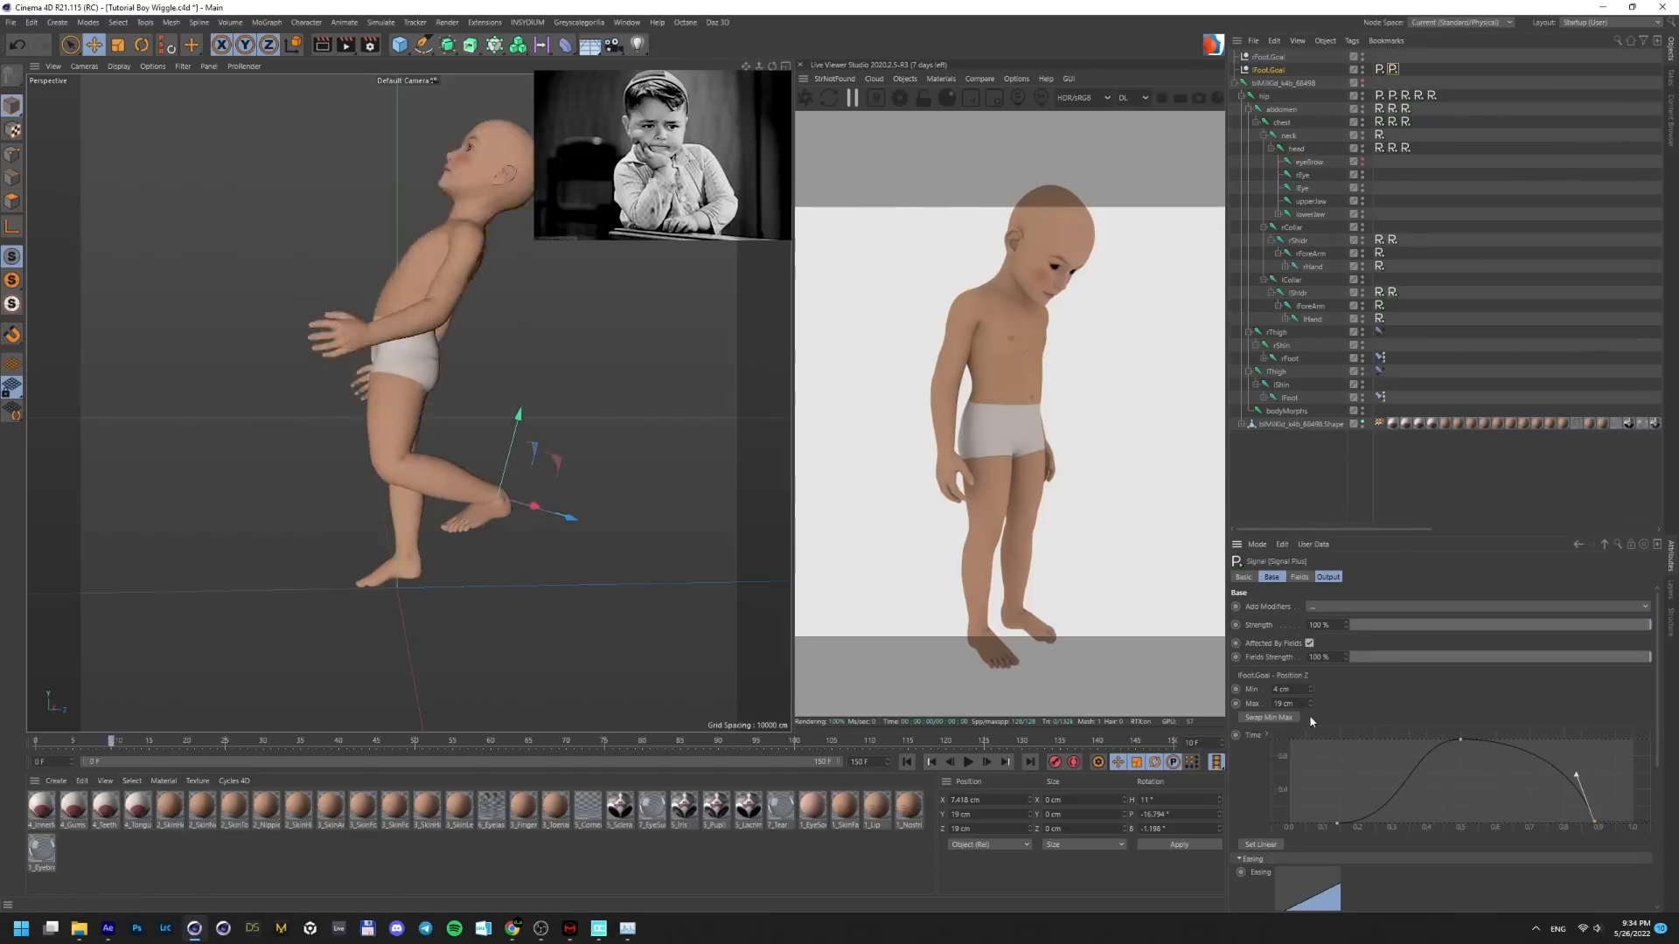
pyautogui.moveTo(1311, 704); pyautogui.dragTo(1311, 729)
pyautogui.moveTo(116, 741); pyautogui.dragTo(332, 778)
# Try Offset values of 1 F and 2 F on the position Z Signal tag, check the motion, and reset the Offset
pyautogui.scroll(-4, 1398, 743)
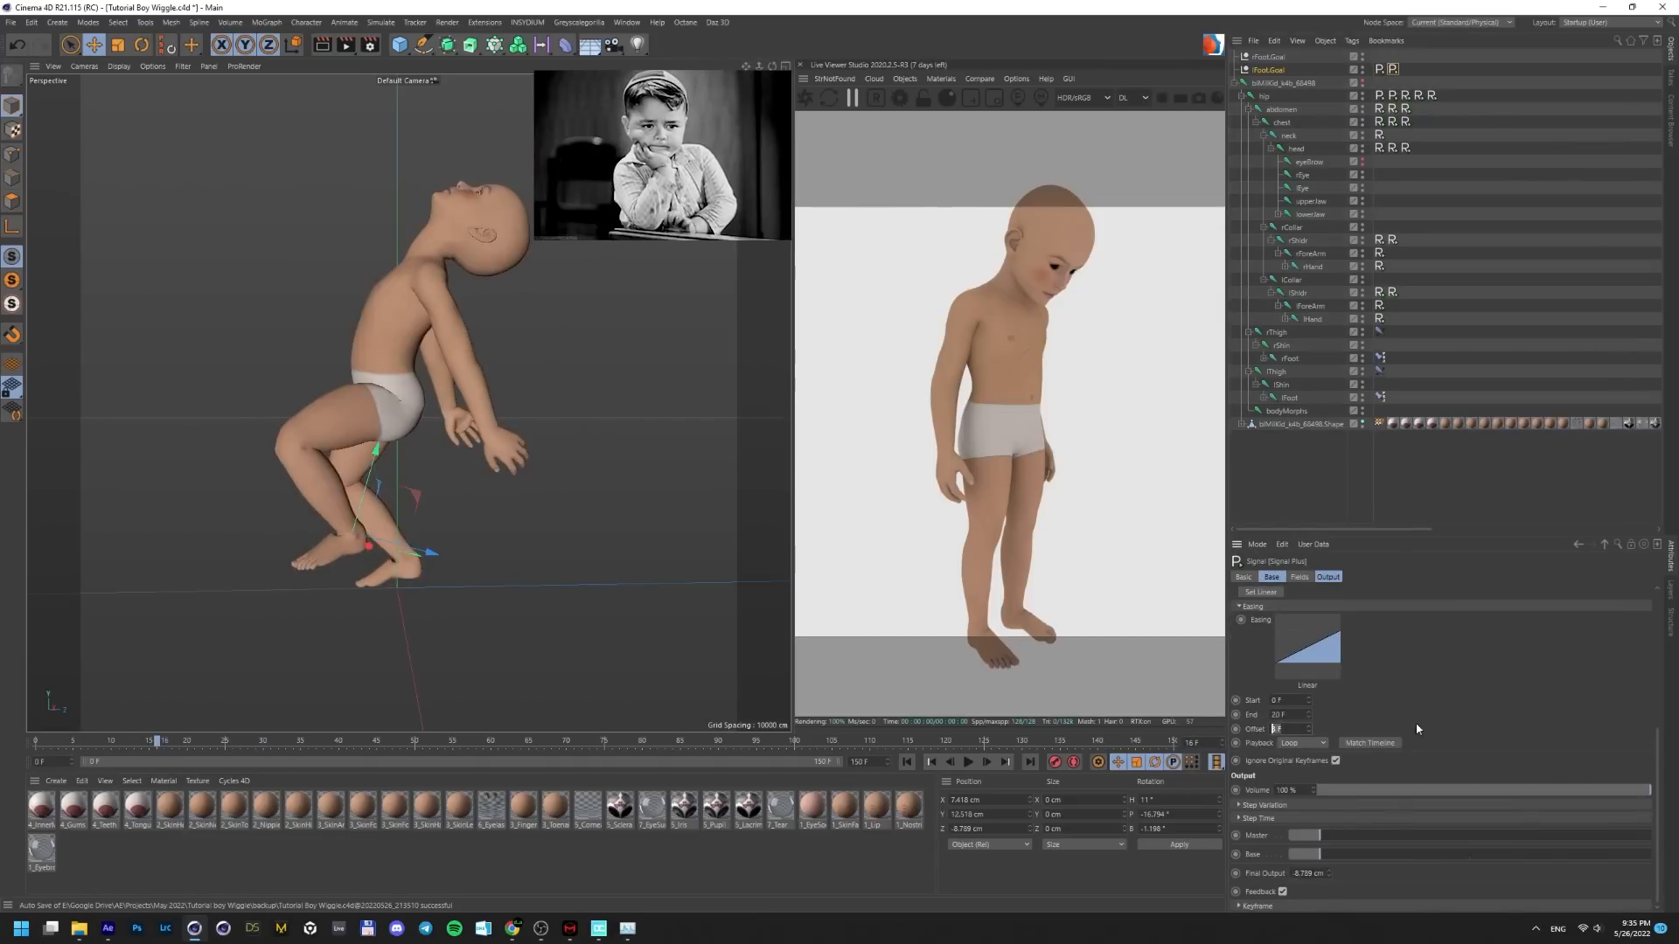
pyautogui.write('1')
pyautogui.click(907, 763)
pyautogui.click(968, 762)
pyautogui.keyDown('alt'); pyautogui.moveTo(350, 502); pyautogui.dragTo(532, 517); pyautogui.keyUp('alt')
pyautogui.keyDown('alt'); pyautogui.moveTo(532, 517); pyautogui.dragTo(378, 645, button='right'); pyautogui.keyUp('alt')
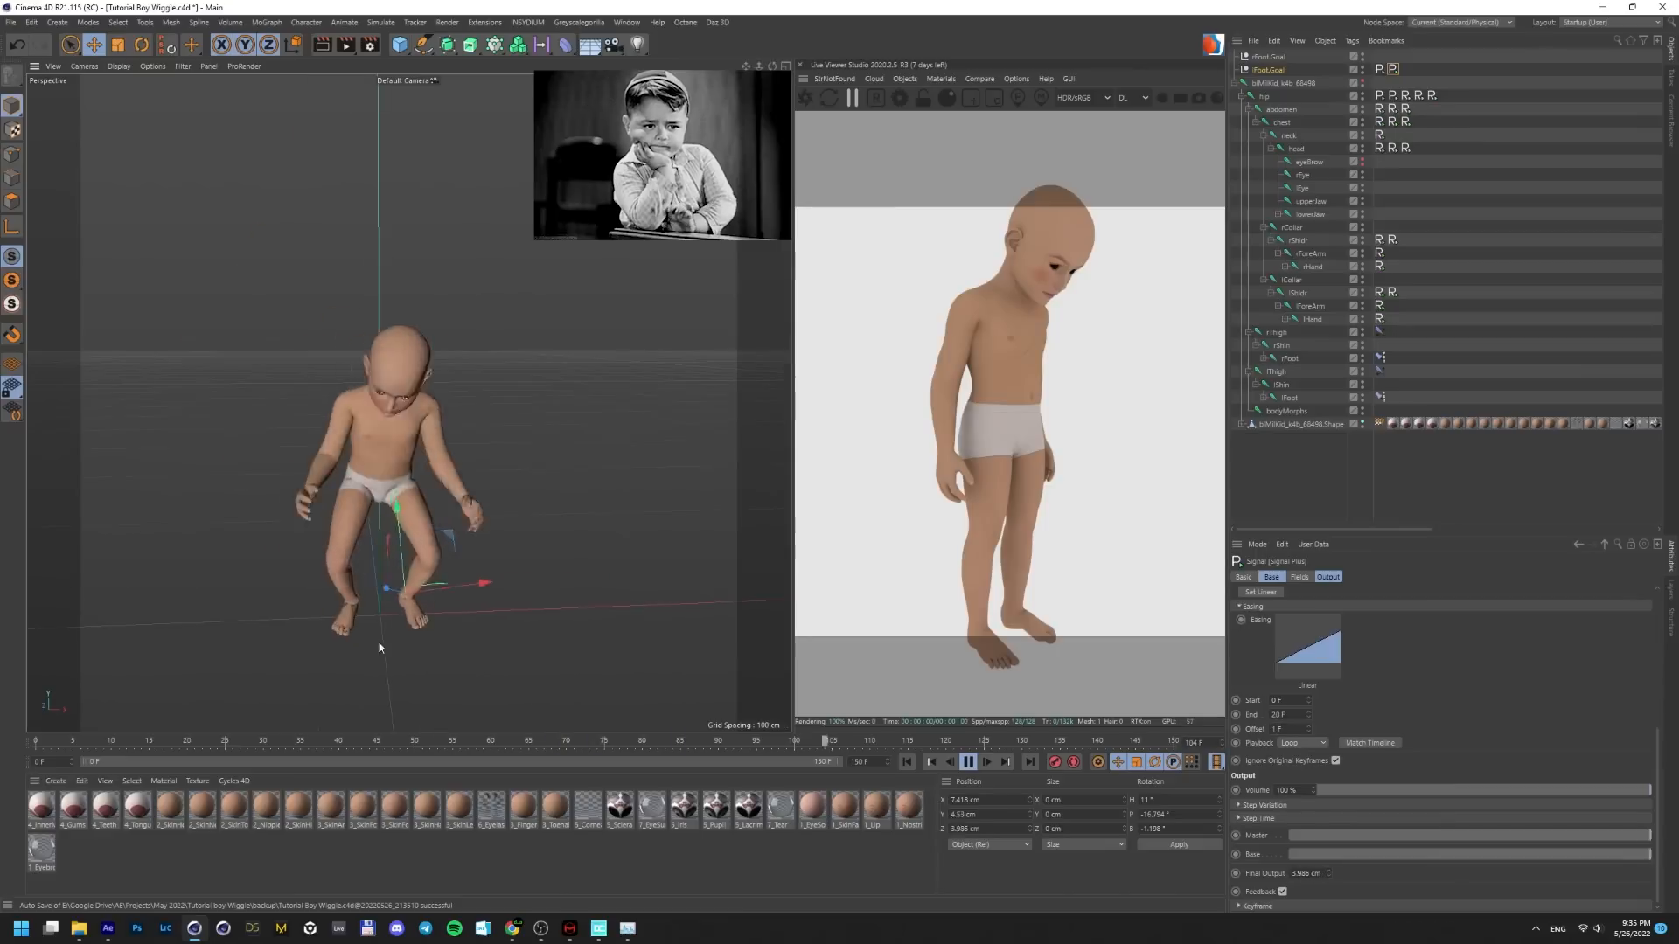
pyautogui.click(971, 767)
pyautogui.moveTo(66, 744); pyautogui.dragTo(164, 774)
pyautogui.click(1309, 727)
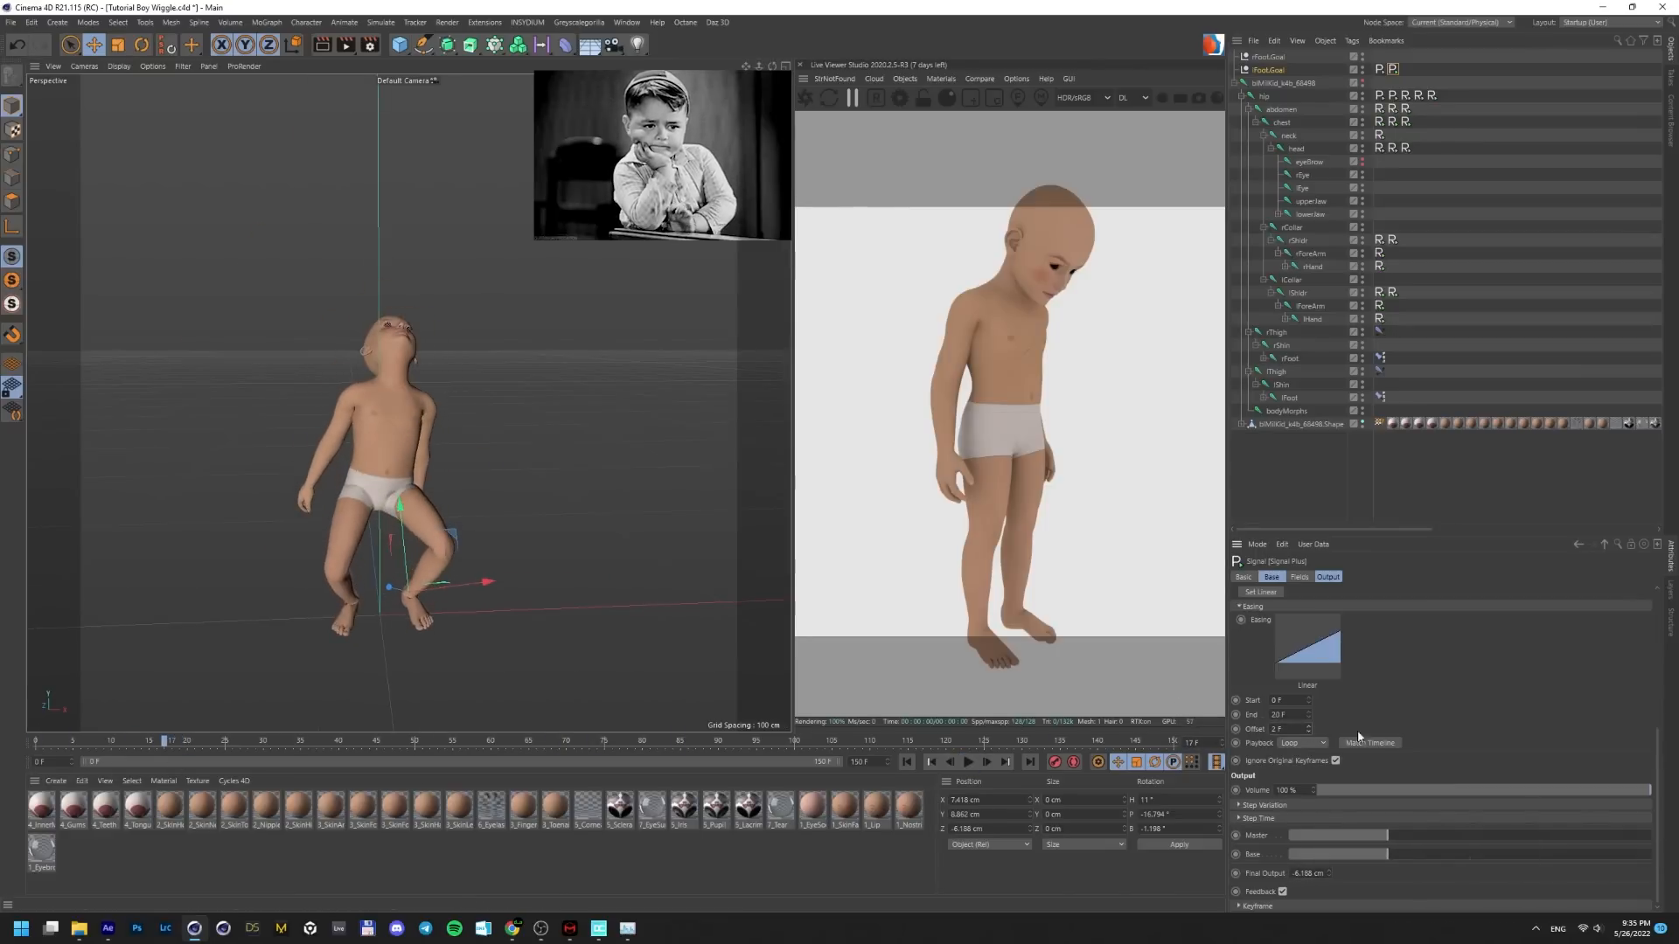
pyautogui.rightClick(1308, 729)
pyautogui.moveTo(68, 741); pyautogui.dragTo(189, 782)
# Set End to 40 F on lFoot.Goal's position Y Signal tag and compress its Time curve into the first half of the cycle
pyautogui.scroll(4, 1294, 699)
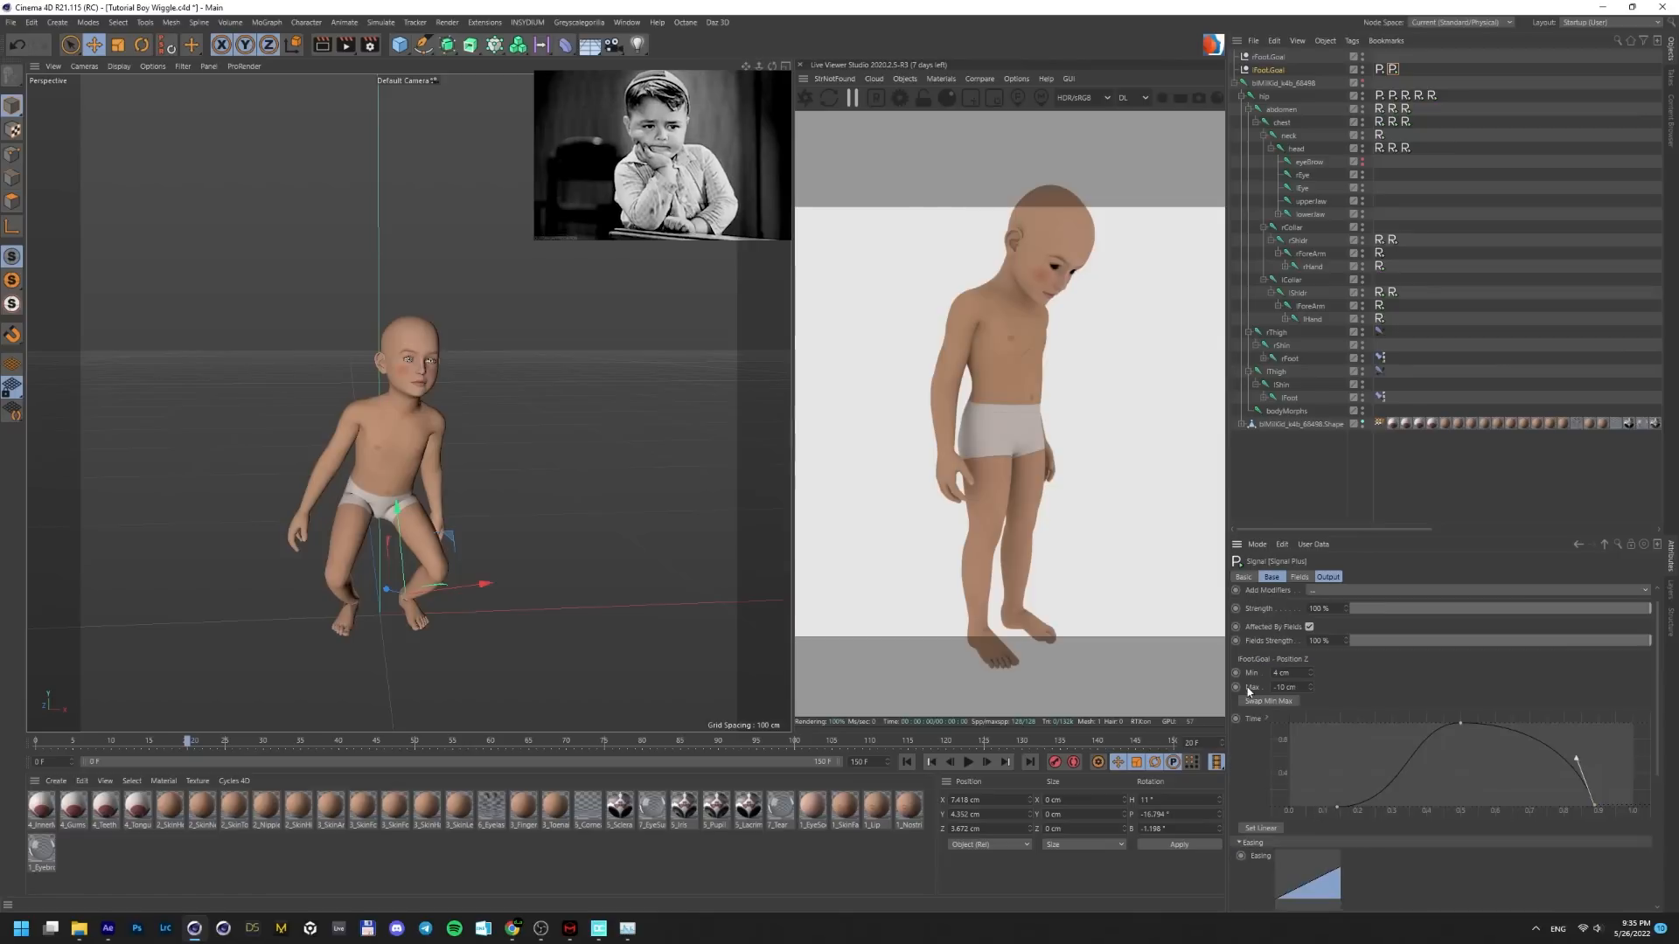
pyautogui.scroll(-4, 1250, 691)
pyautogui.moveTo(58, 742); pyautogui.dragTo(176, 769)
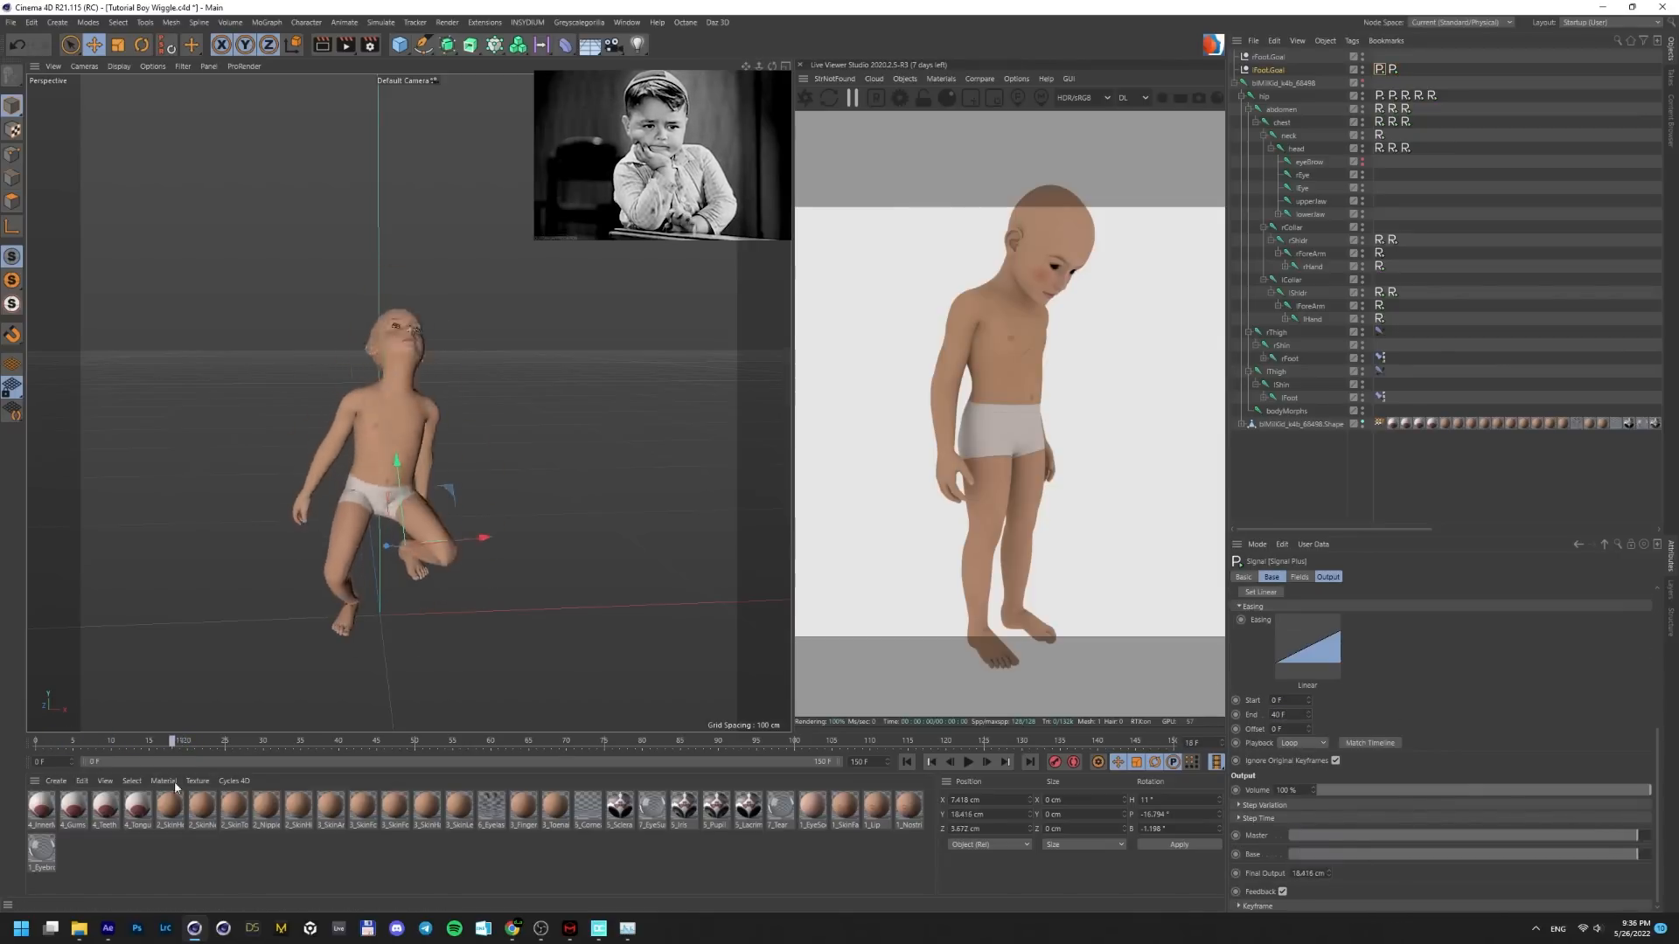
pyautogui.scroll(4, 1431, 743)
pyautogui.moveTo(1642, 715); pyautogui.dragTo(1334, 820)
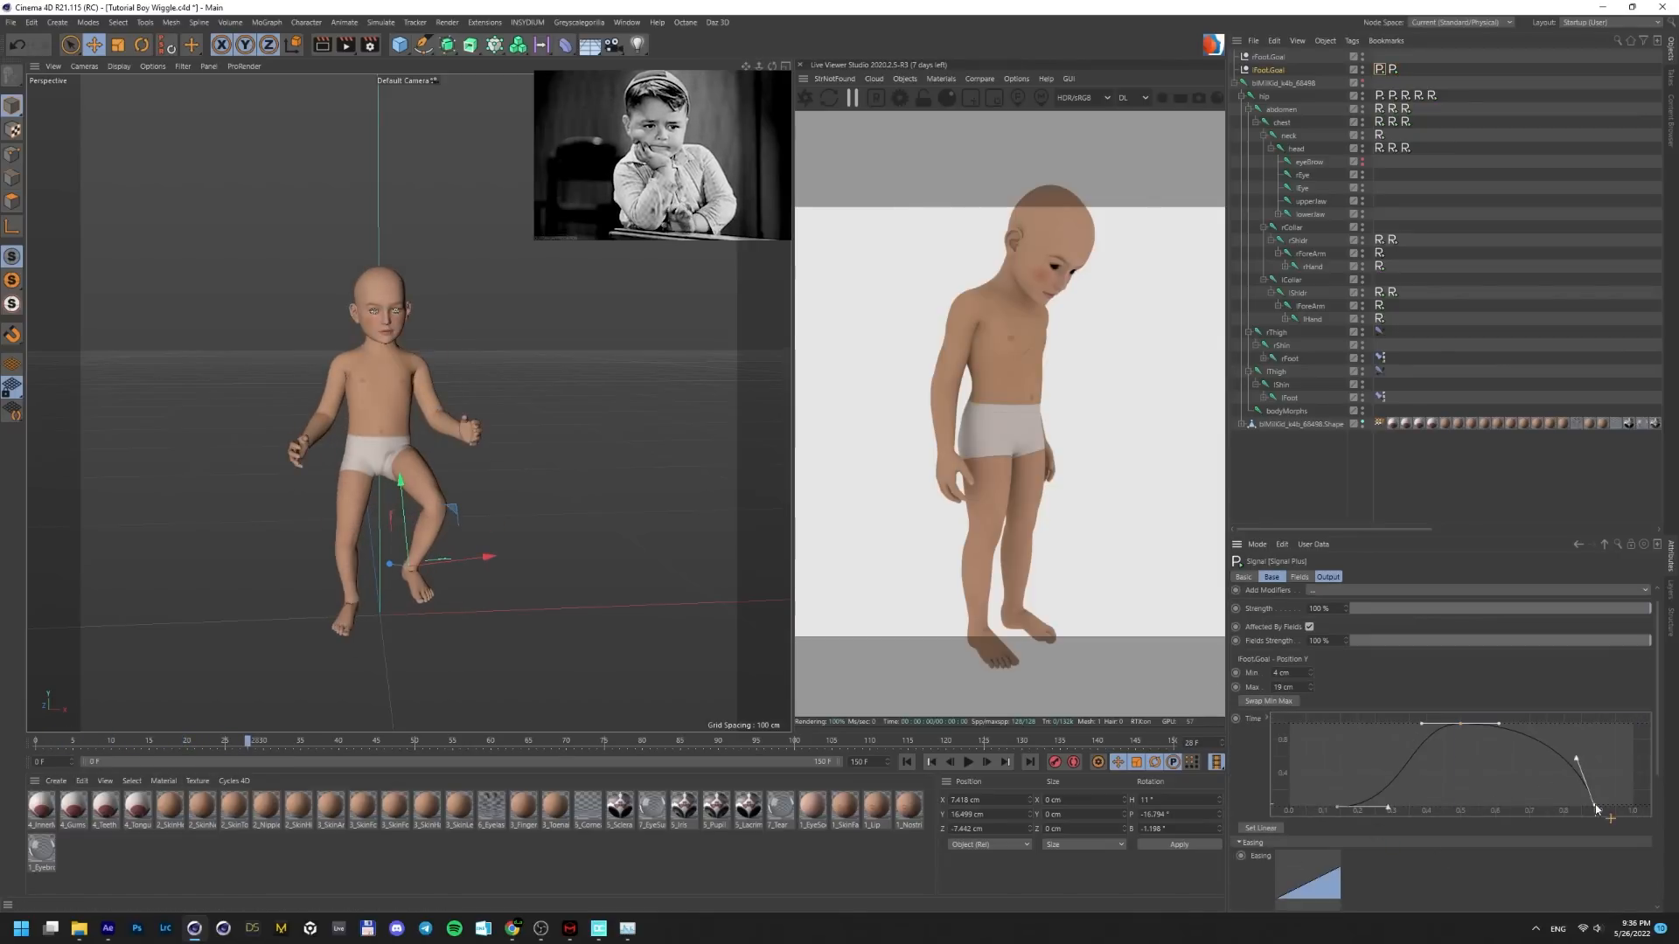
pyautogui.moveTo(1594, 806); pyautogui.dragTo(1460, 806)
pyautogui.moveTo(1460, 725); pyautogui.dragTo(1388, 726)
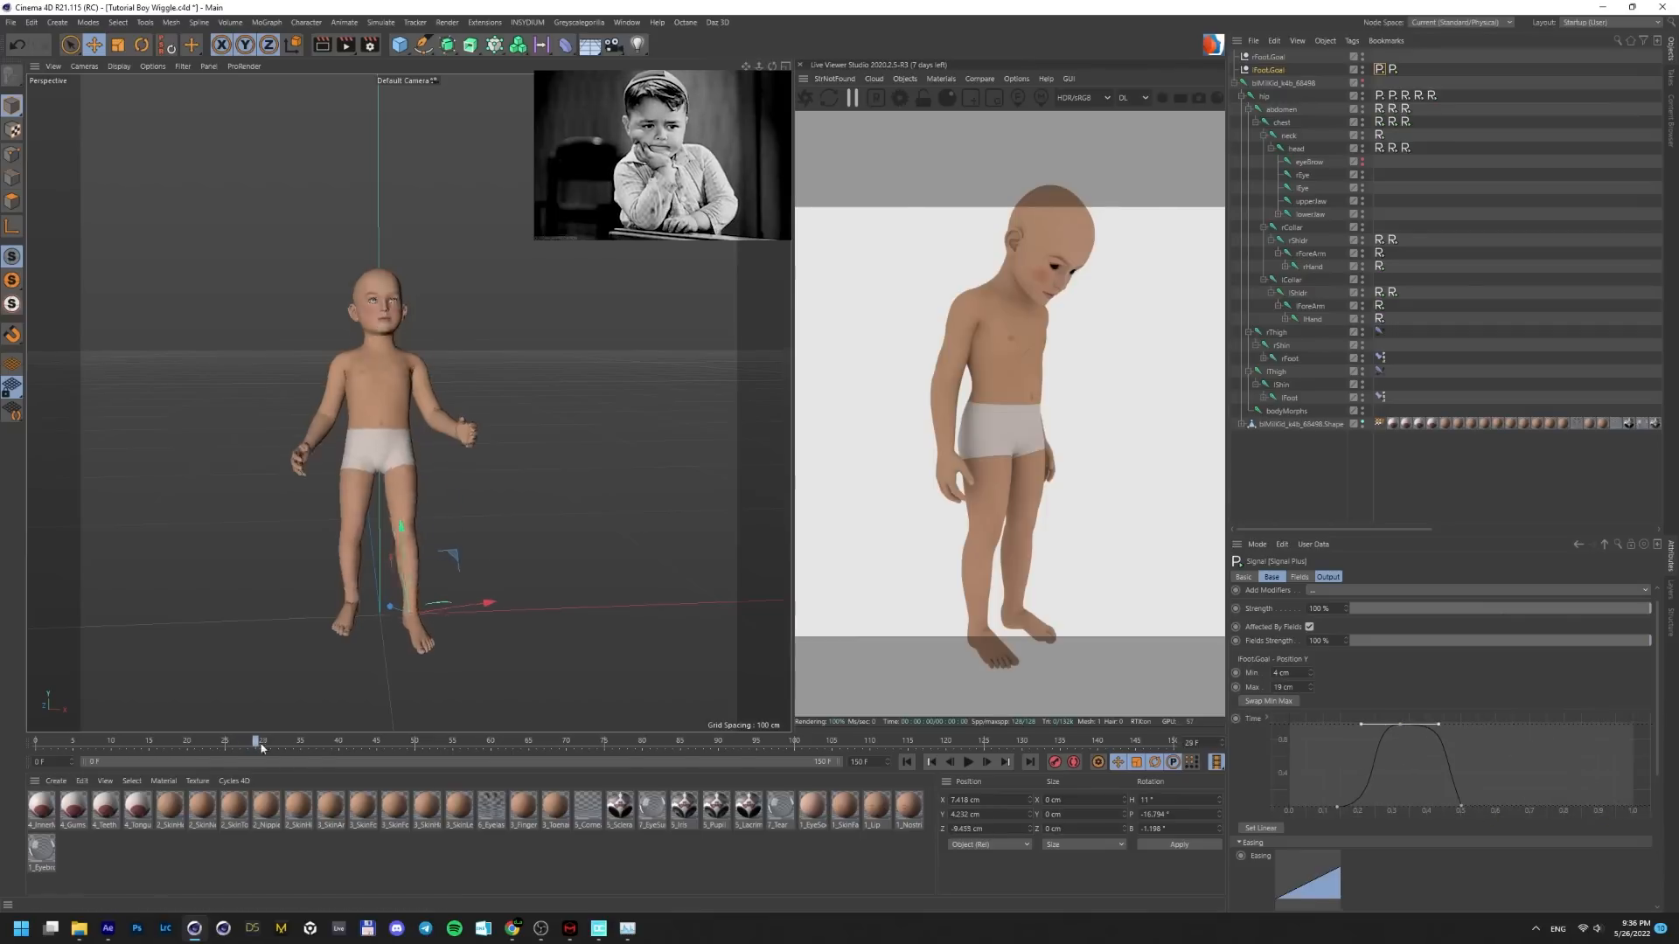
# Try reshaping the falling end of the position Y tag's Time curve and undo the change
pyautogui.keyDown('alt'); pyautogui.moveTo(525, 438); pyautogui.dragTo(332, 394); pyautogui.keyUp('alt')
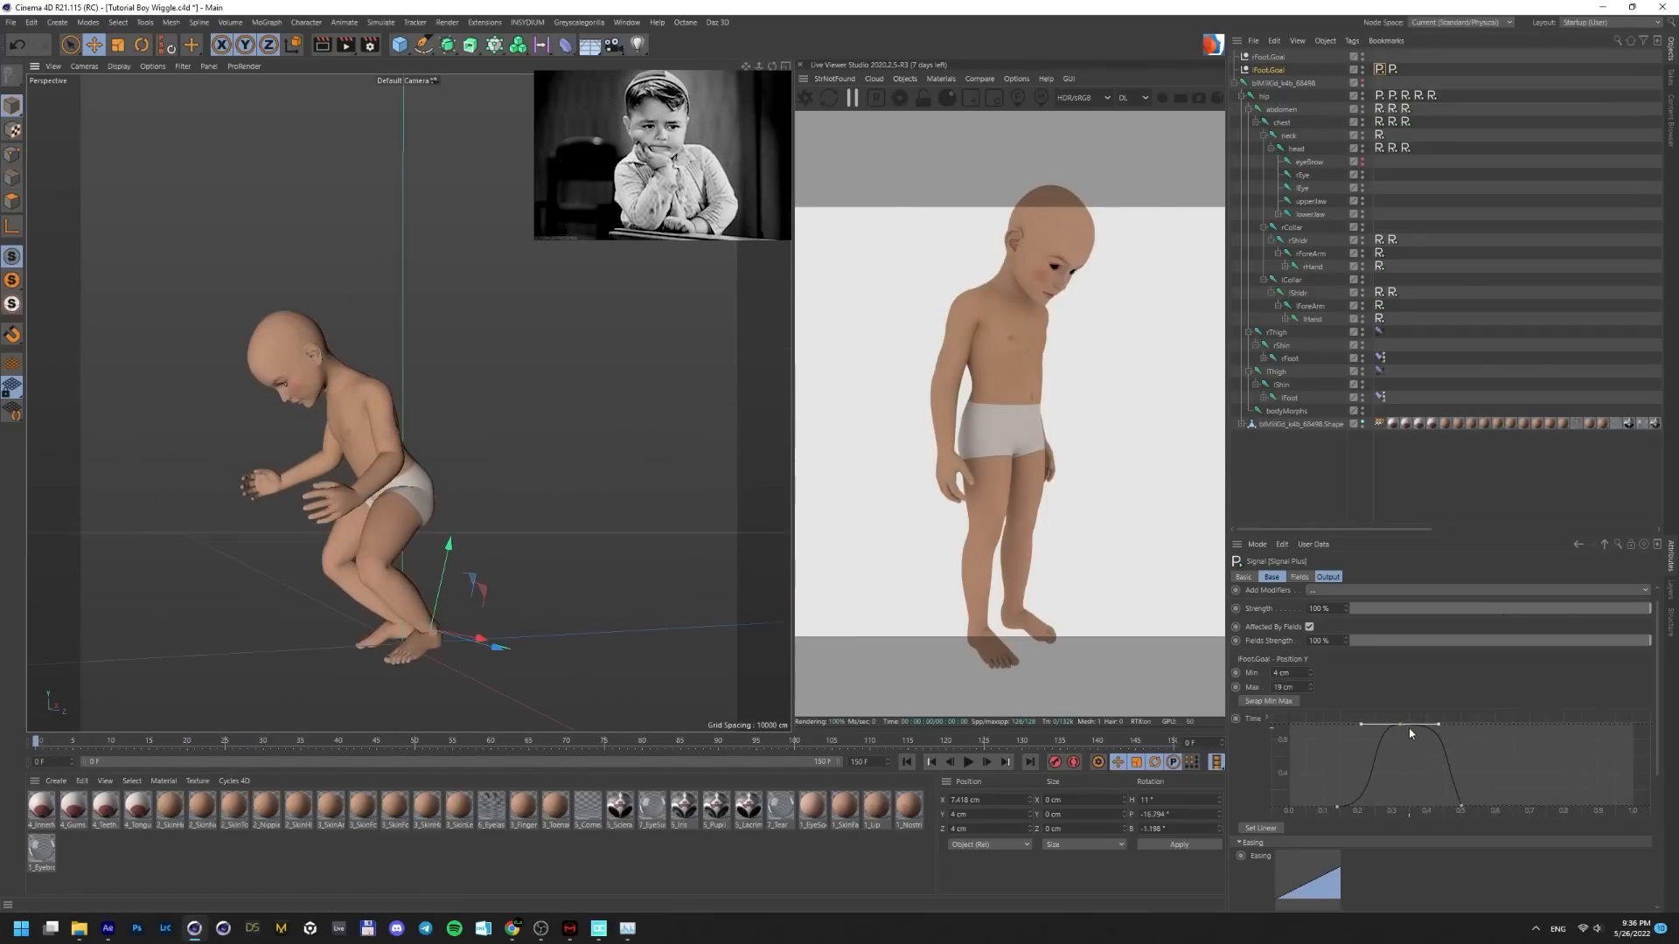
pyautogui.moveTo(75, 737); pyautogui.dragTo(446, 767)
pyautogui.moveTo(1461, 805); pyautogui.dragTo(1577, 761)
pyautogui.hotkey('ctrl', 'z')
pyautogui.click(1379, 69)
pyautogui.rightClick(1321, 759)
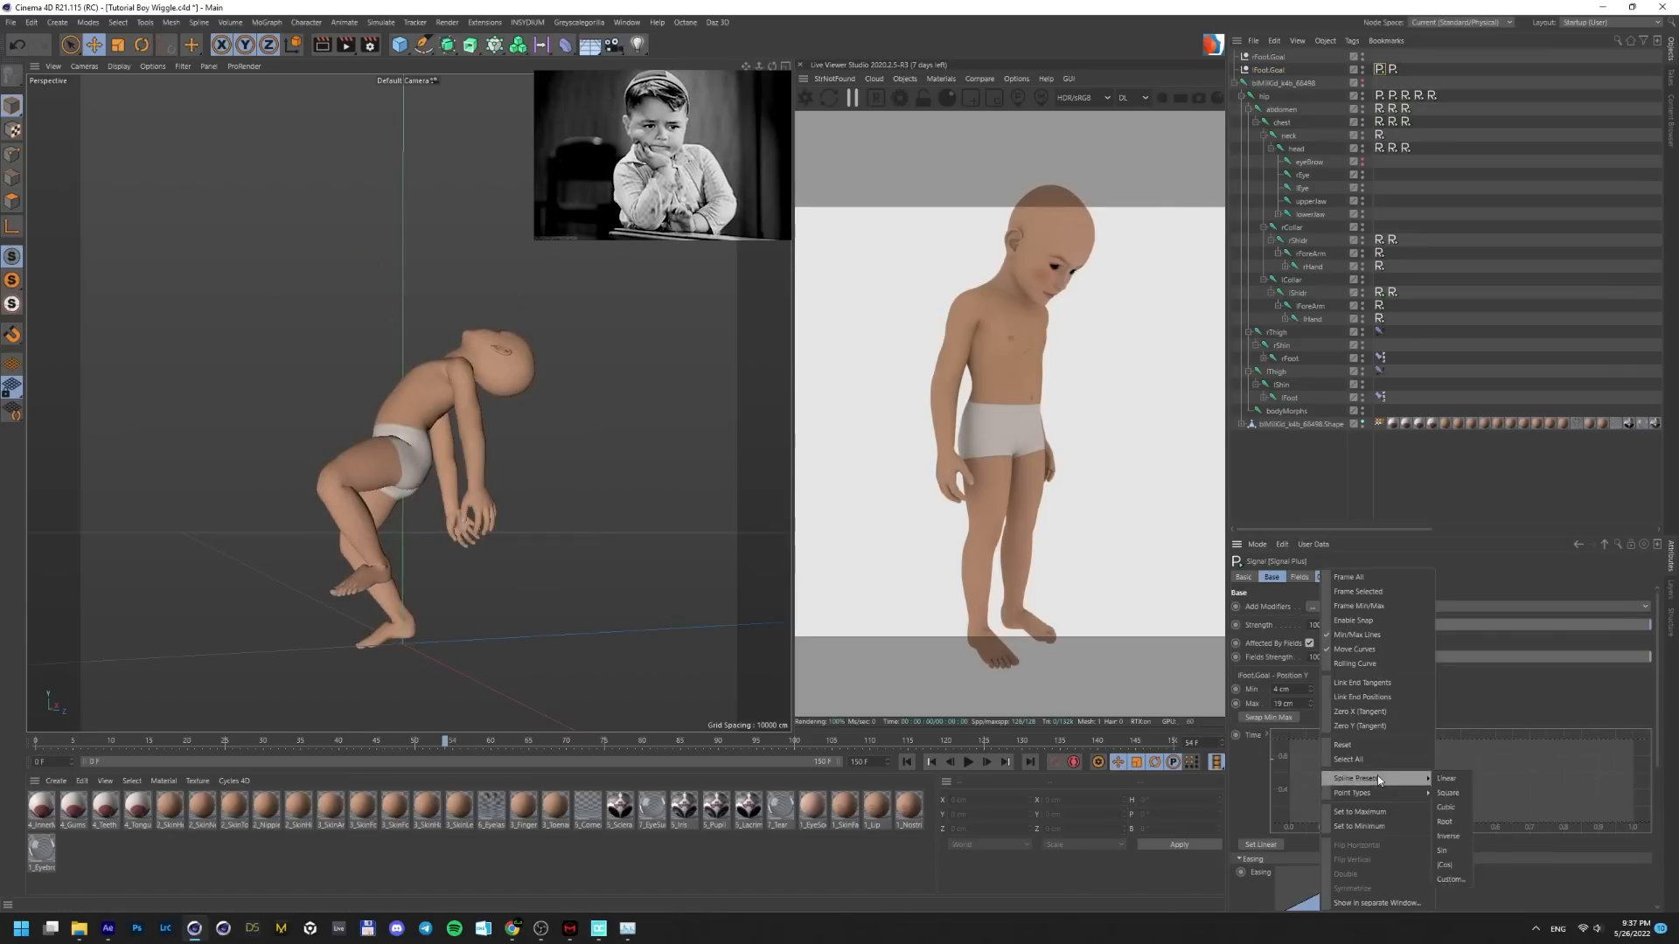
pyautogui.click(1455, 785)
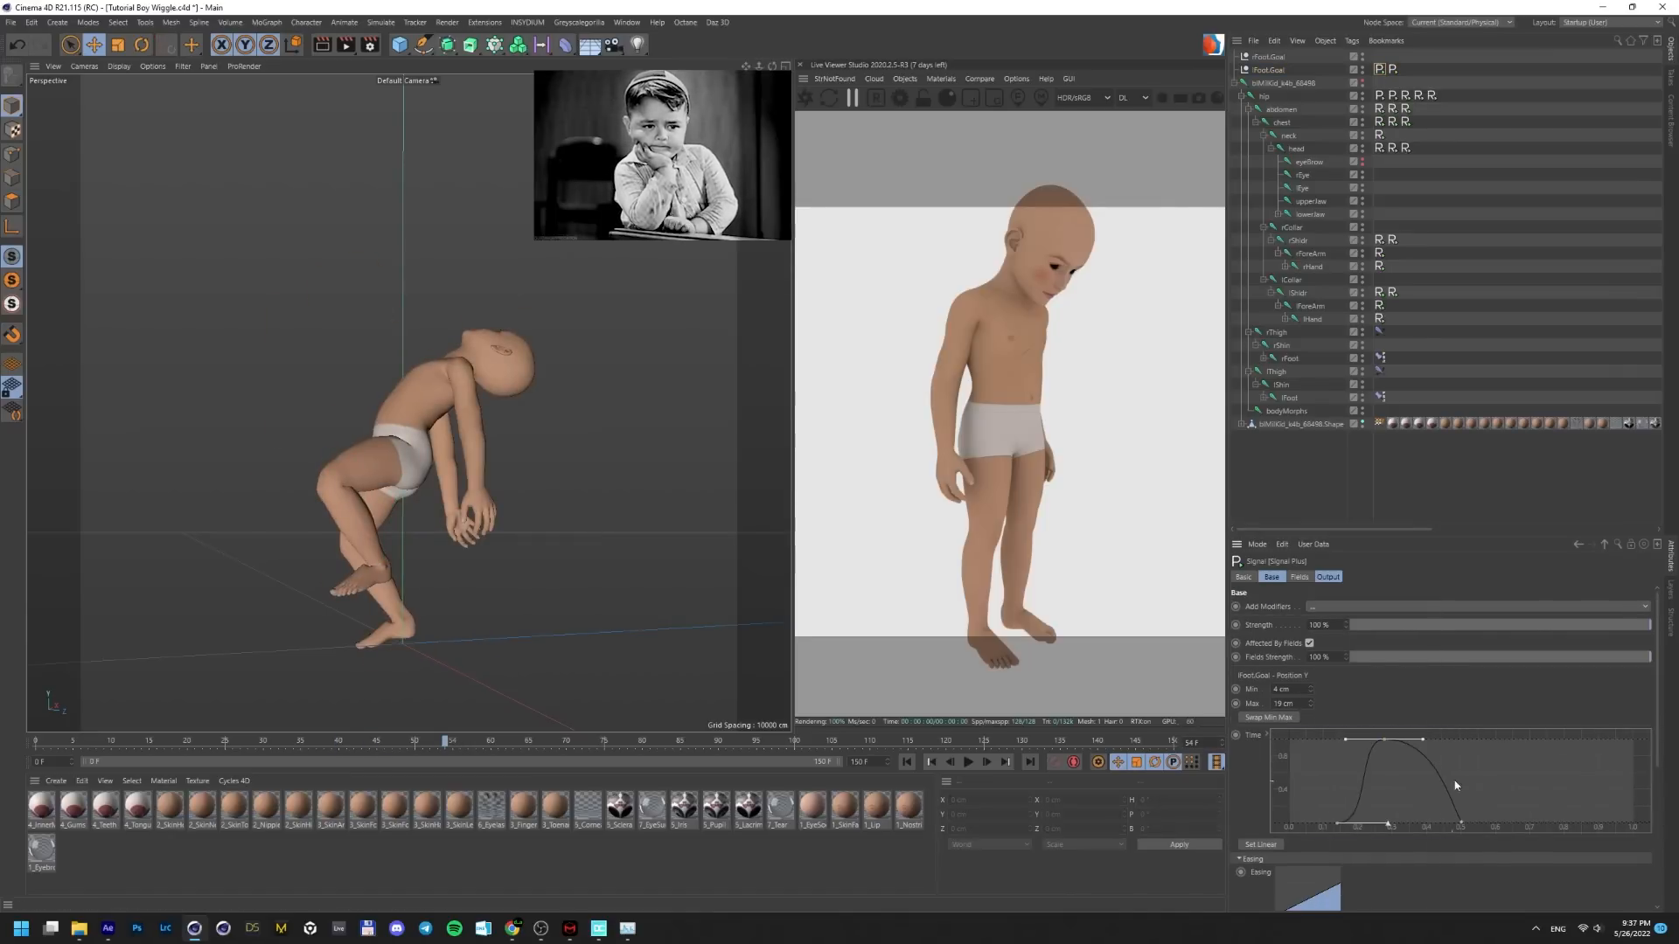
# Compress the position Z tag's Time curve to end at 0.5, set its End to 40 F, and play the animation
pyautogui.click(1393, 69)
pyautogui.keyDown('ctrl'); pyautogui.moveTo(1597, 823); pyautogui.dragTo(1462, 828); pyautogui.keyUp('ctrl')
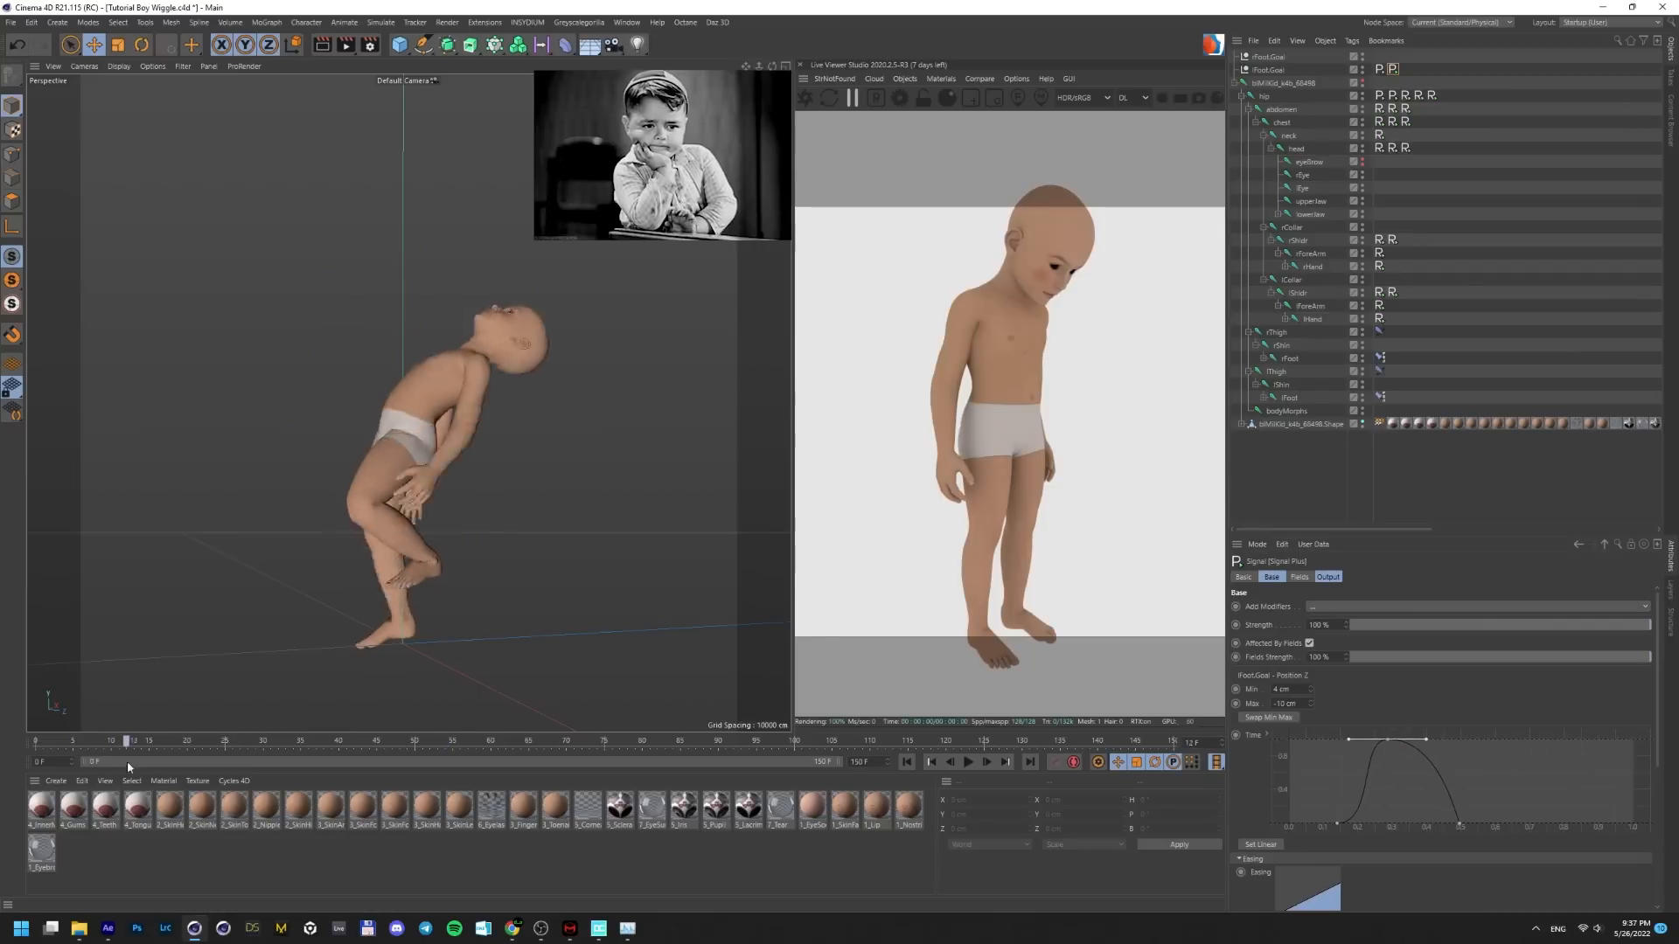
pyautogui.moveTo(127, 761); pyautogui.dragTo(483, 757)
pyautogui.write('40')
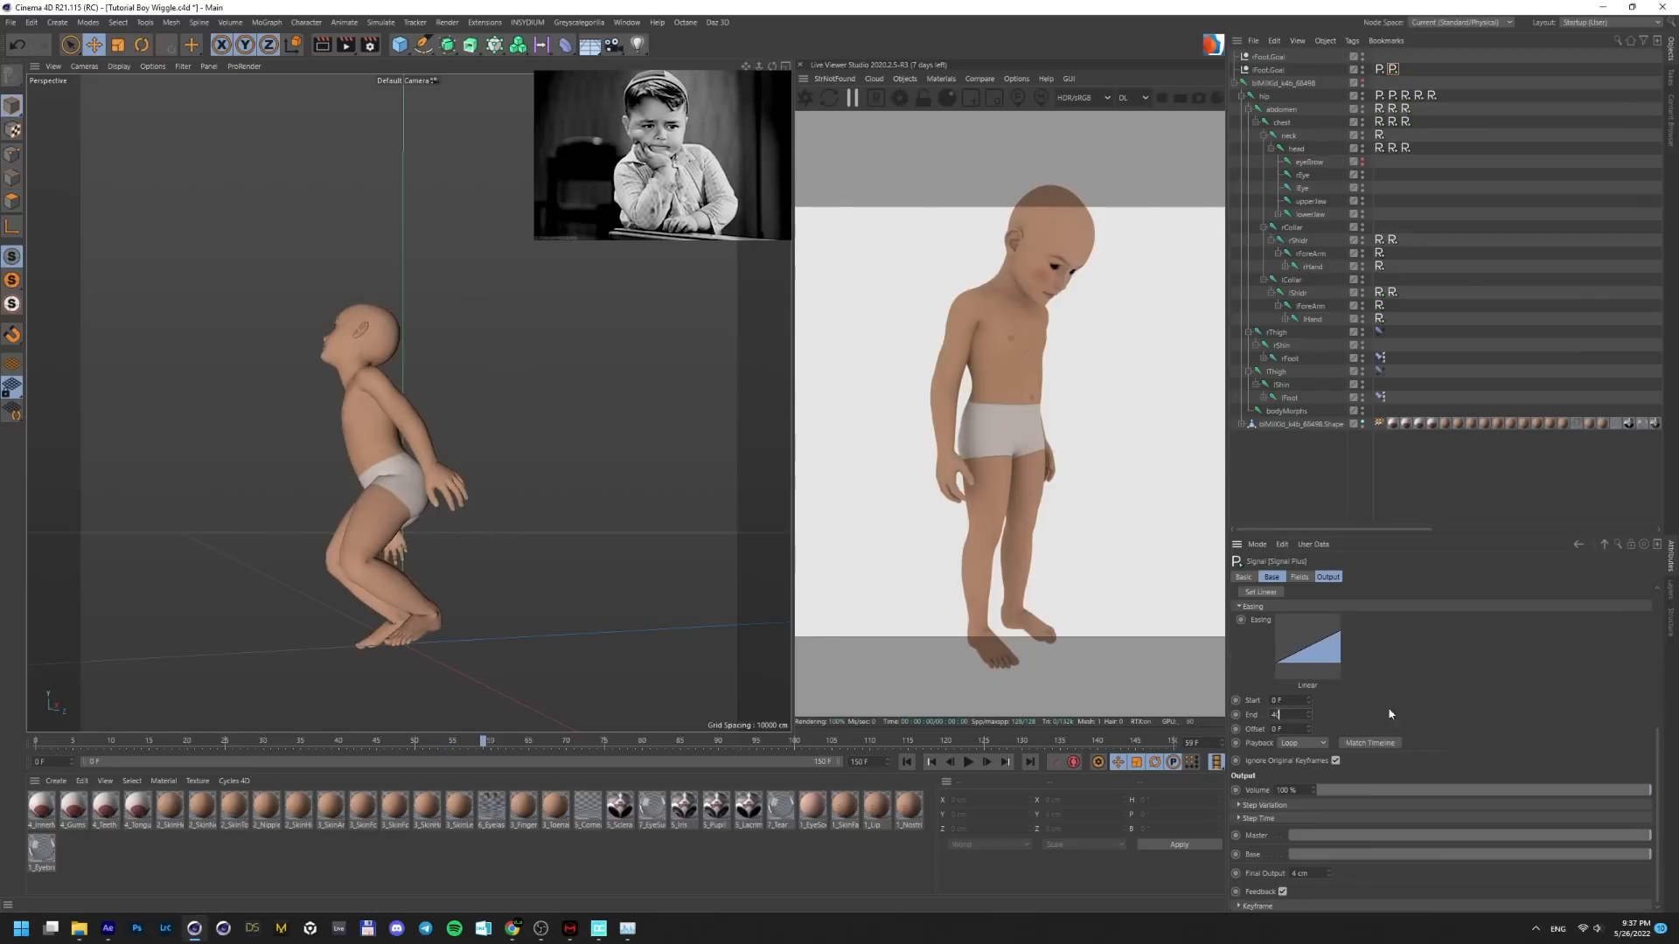
pyautogui.press('Return')
pyautogui.press('F8')
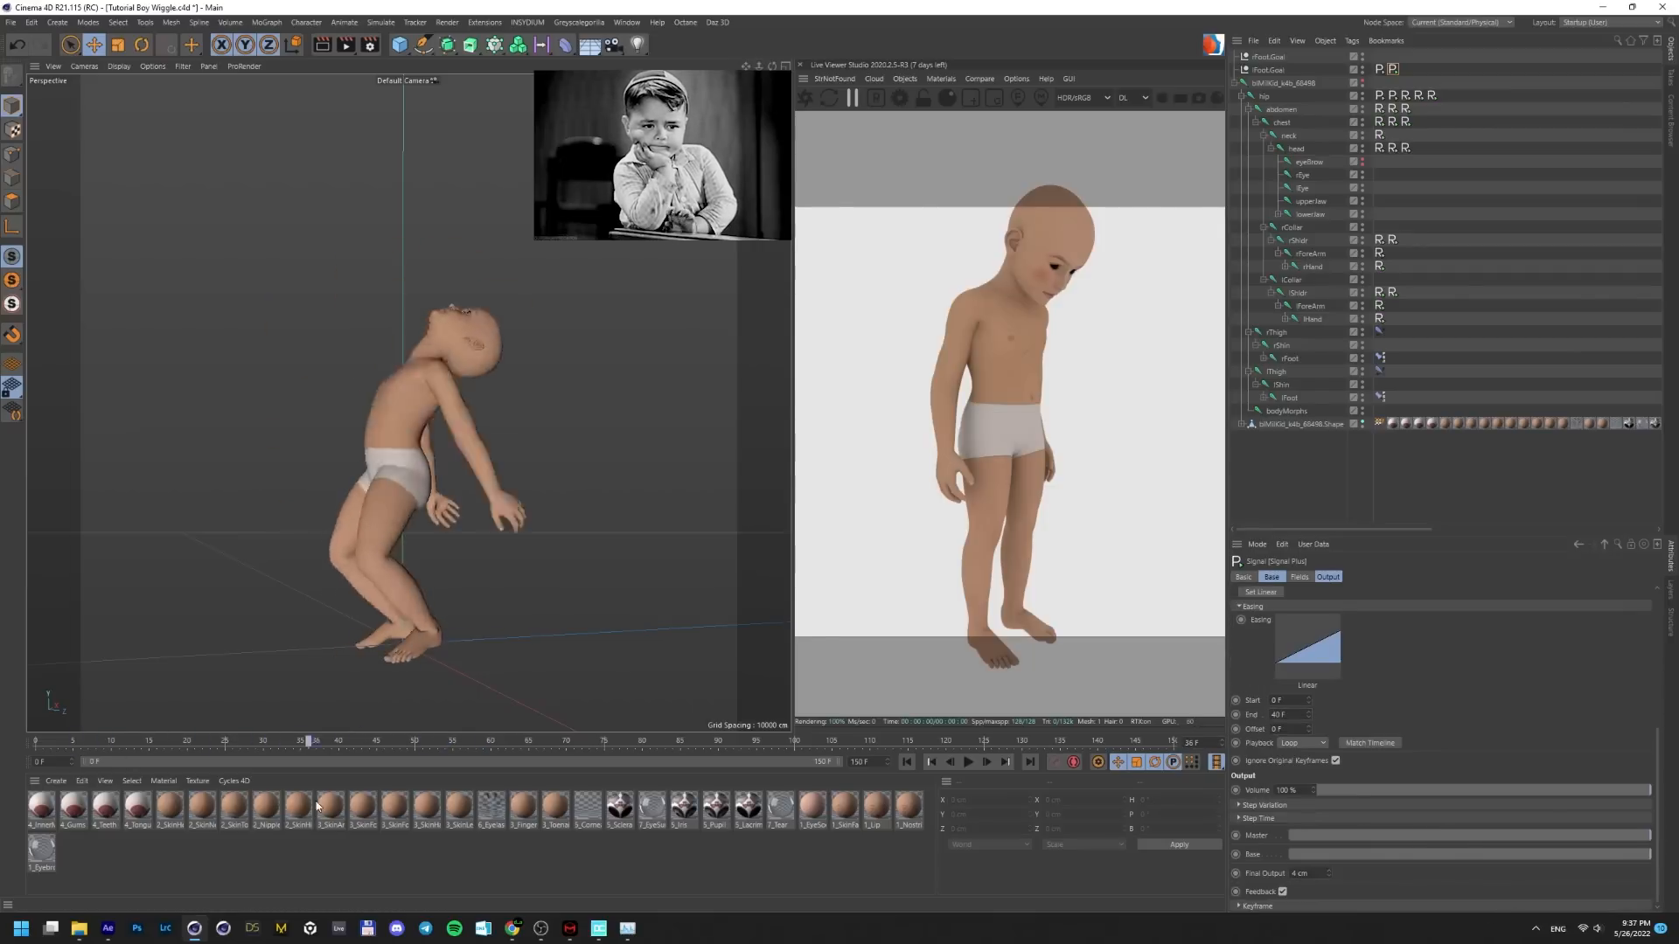
# Copy lFoot.Goal's two Signal tags to rFoot.Goal, set the copies' Offset to 20 F, and check the alternating steps in playback
pyautogui.keyDown('alt'); pyautogui.moveTo(1499, 623); pyautogui.dragTo(1506, 588, button='middle'); pyautogui.keyUp('alt')
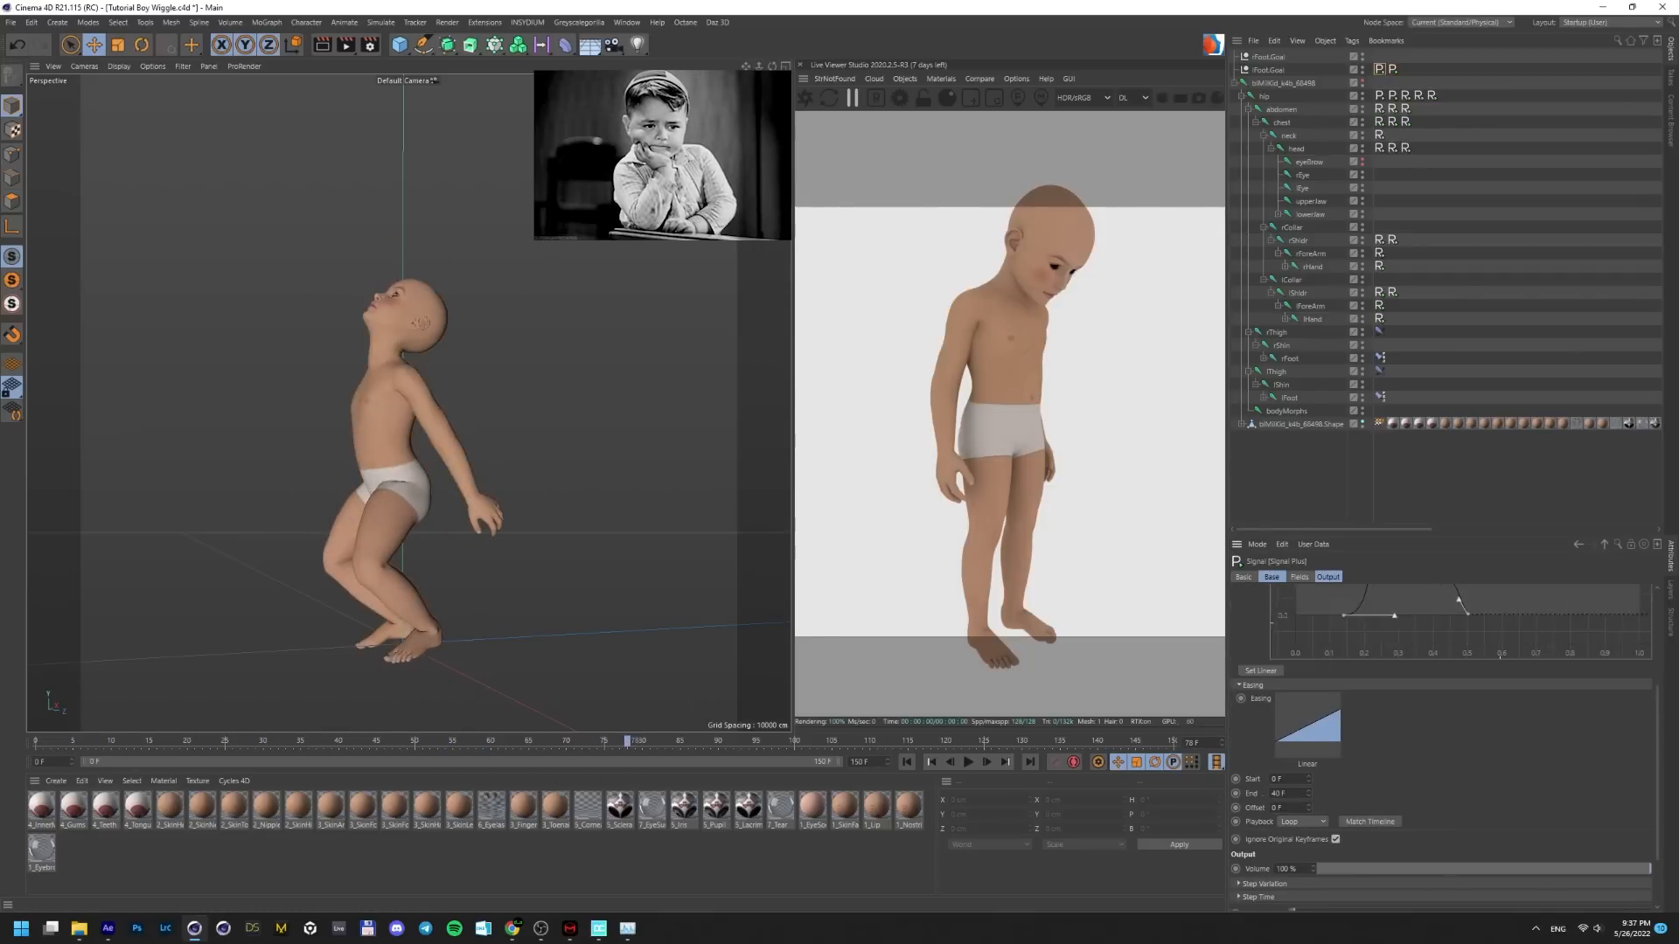
pyautogui.keyDown('ctrl'); pyautogui.click(1385, 70); pyautogui.keyUp('ctrl')
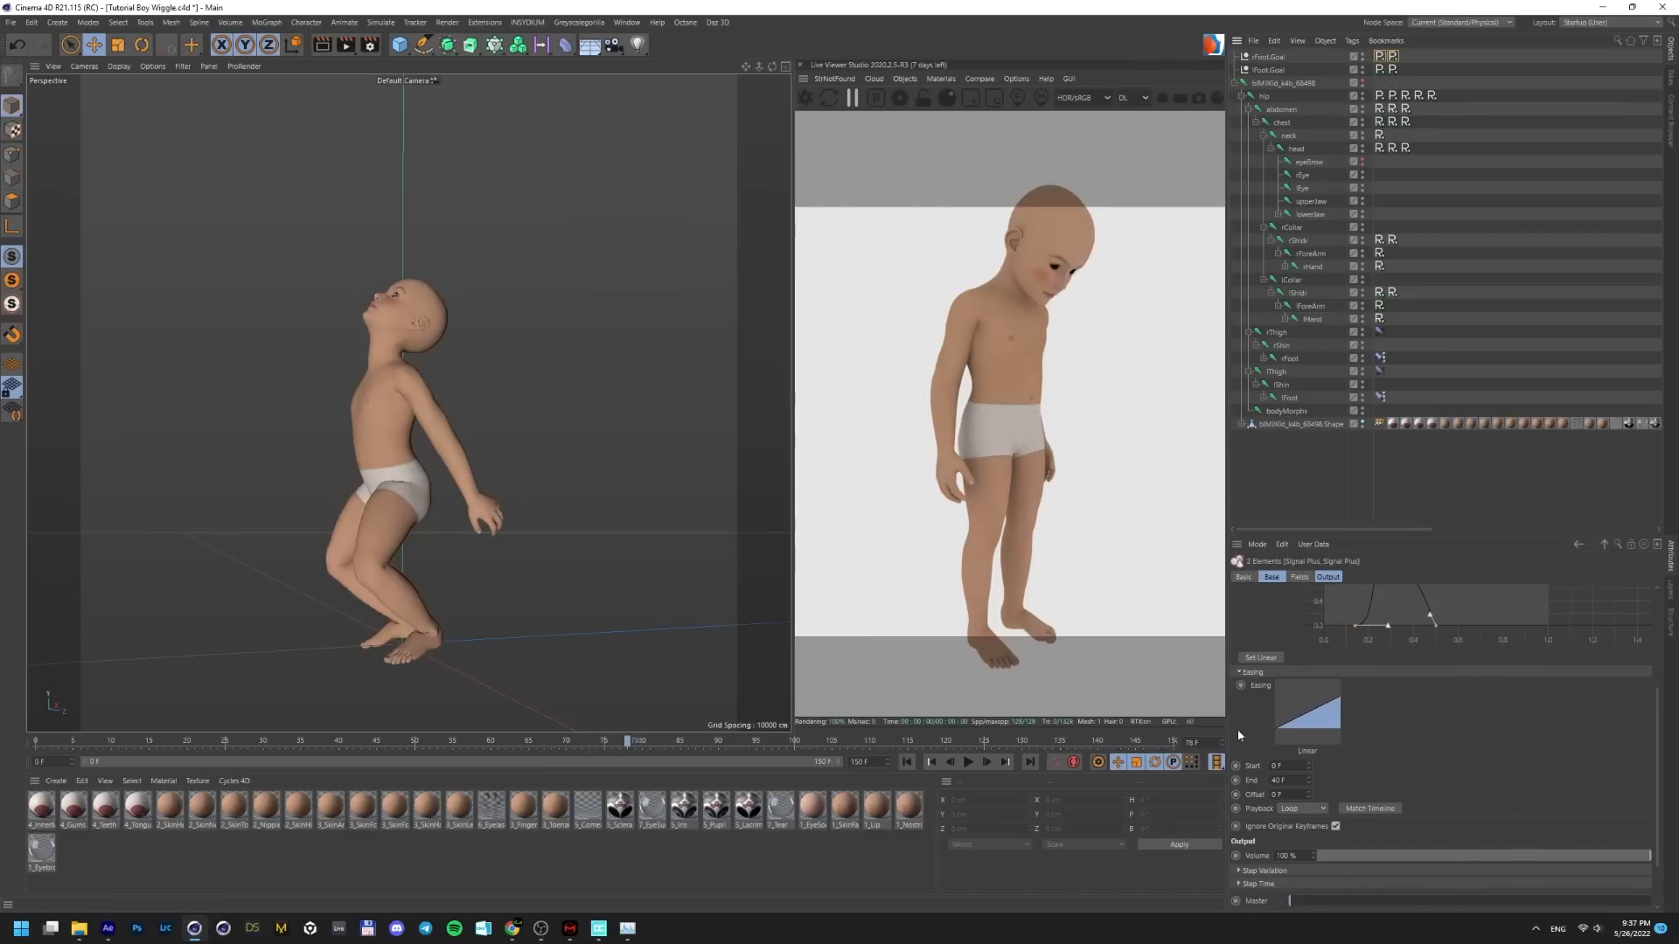
pyautogui.write('0')
pyautogui.press('Return')
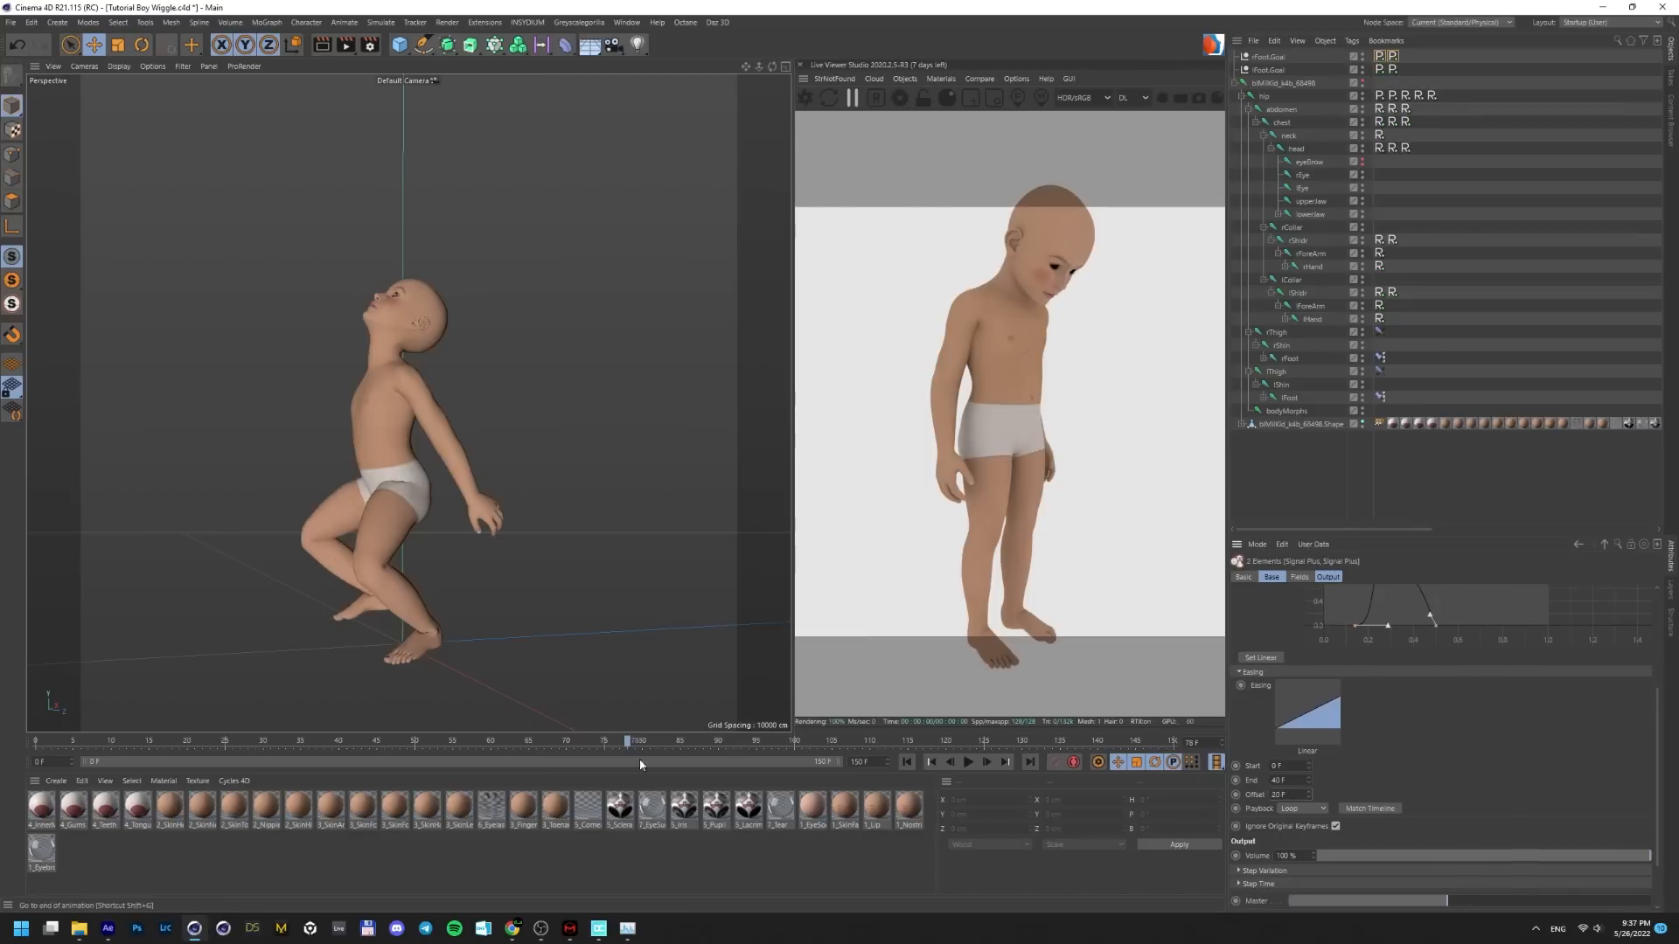
pyautogui.moveTo(43, 740); pyautogui.dragTo(295, 806)
pyautogui.keyDown('alt'); pyautogui.moveTo(333, 490); pyautogui.dragTo(429, 512); pyautogui.keyUp('alt')
pyautogui.keyDown('alt'); pyautogui.moveTo(420, 509); pyautogui.dragTo(345, 512, button='right'); pyautogui.keyUp('alt')
pyautogui.press('F8')
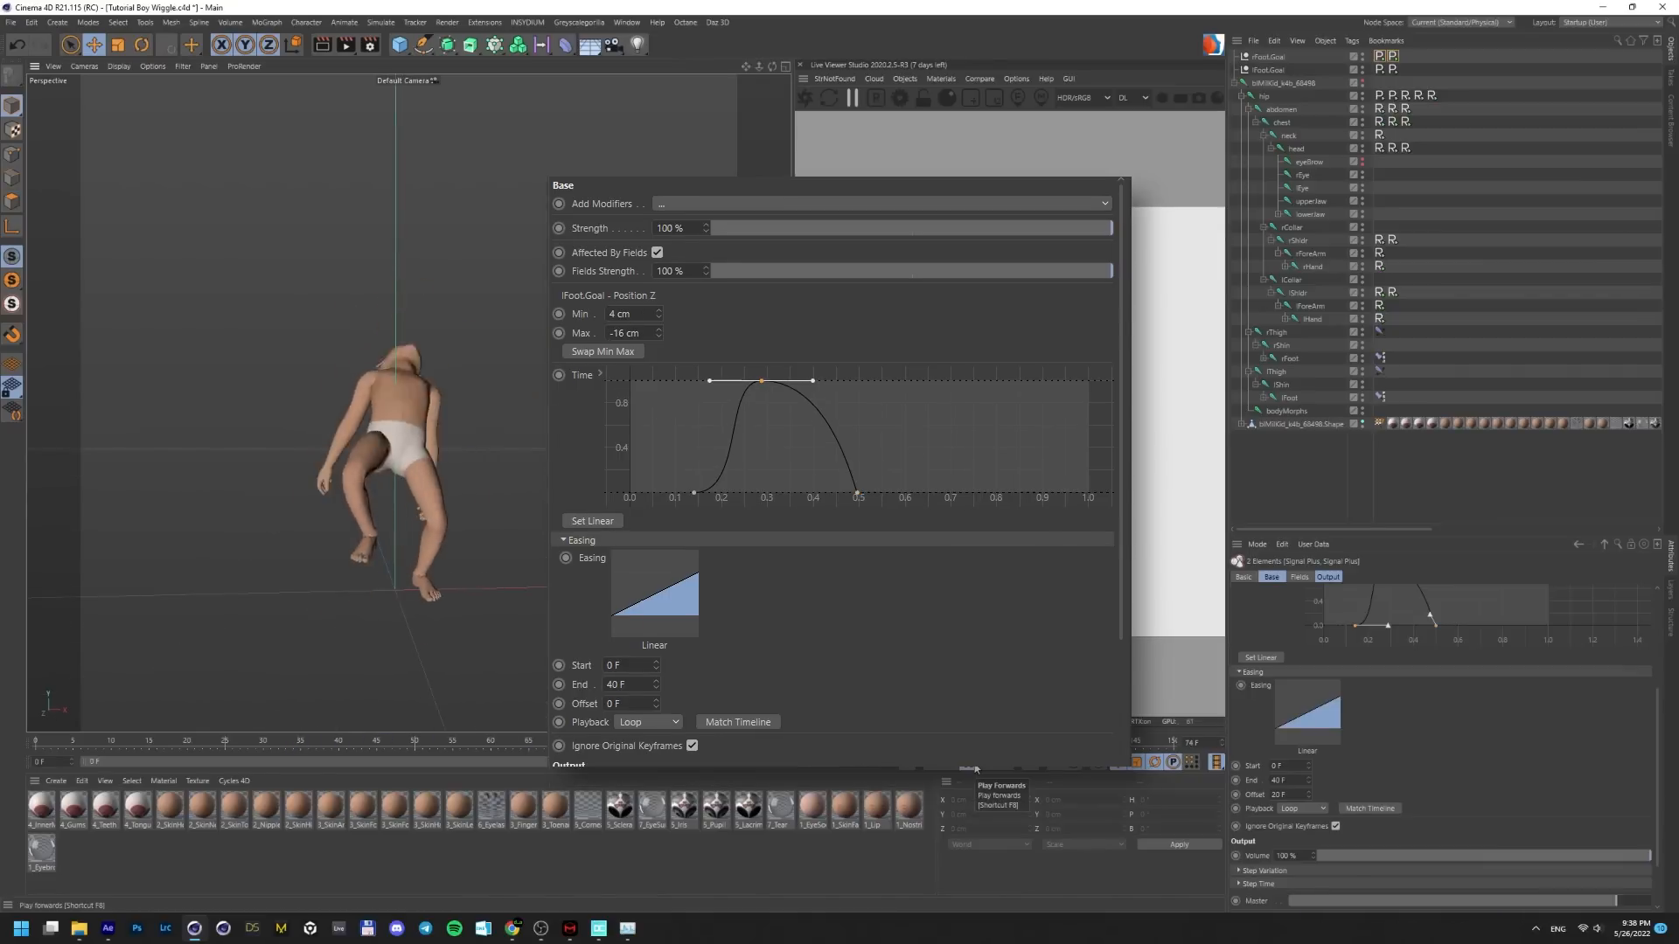
# Add a third Signal tag copy to lFoot.Goal, link it to the null's R.P rotation, zero its Min and Max, and adjust Min
pyautogui.click(1381, 69)
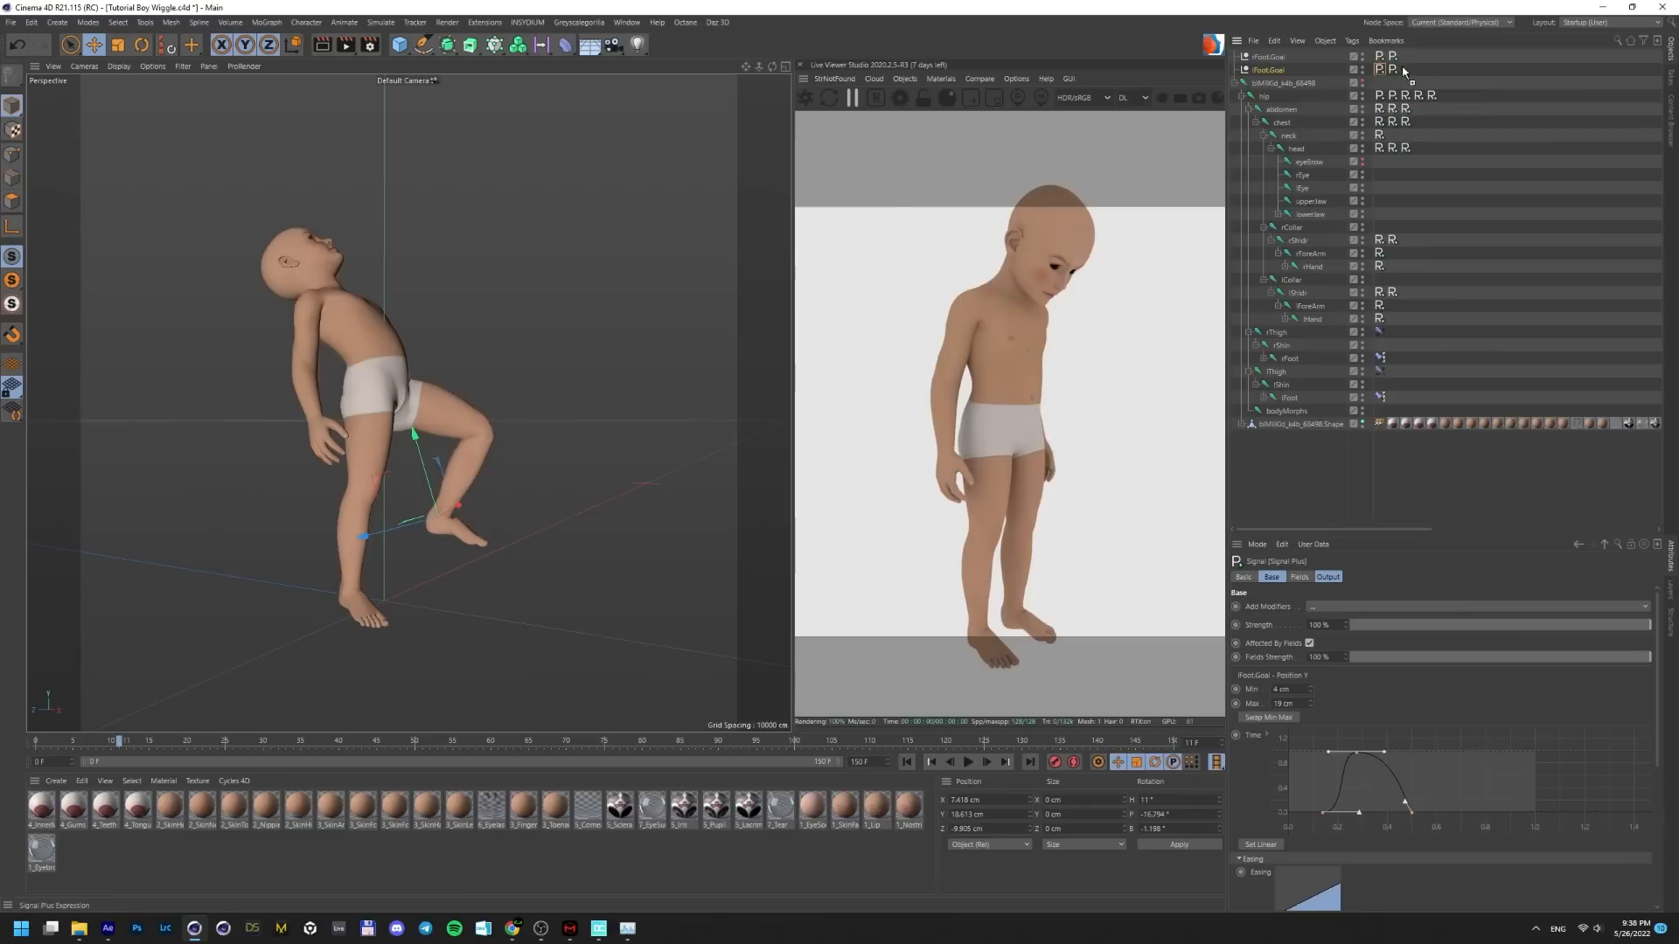
pyautogui.click(1273, 70)
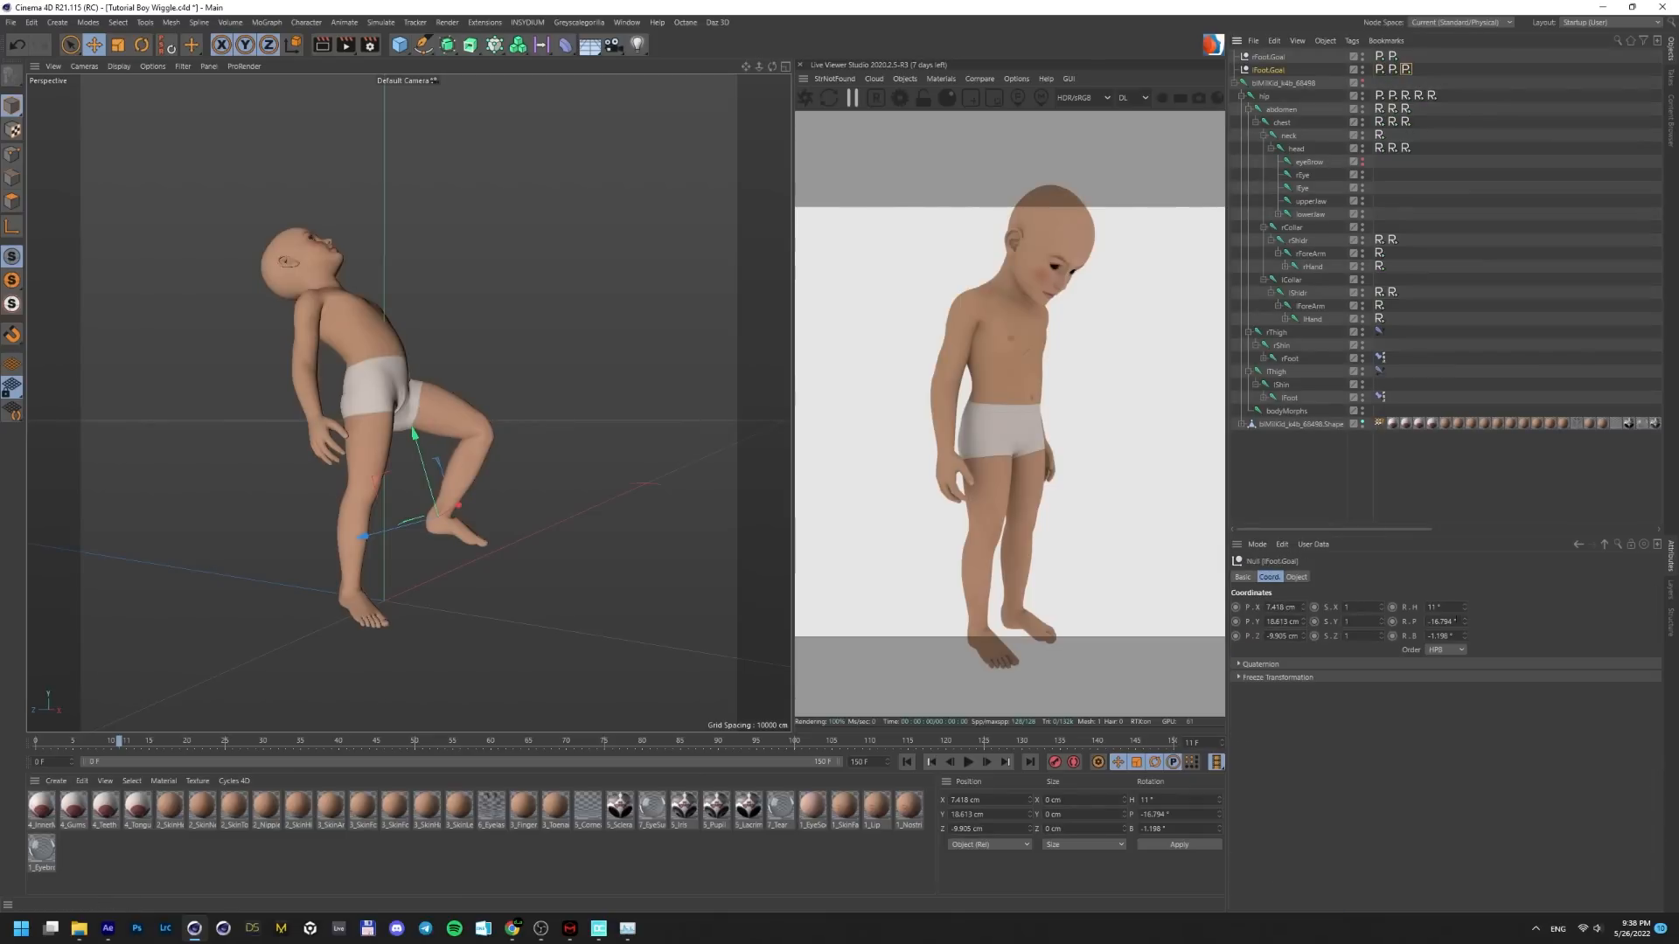
pyautogui.click(1405, 69)
pyautogui.write('0')
pyautogui.press('Tab')
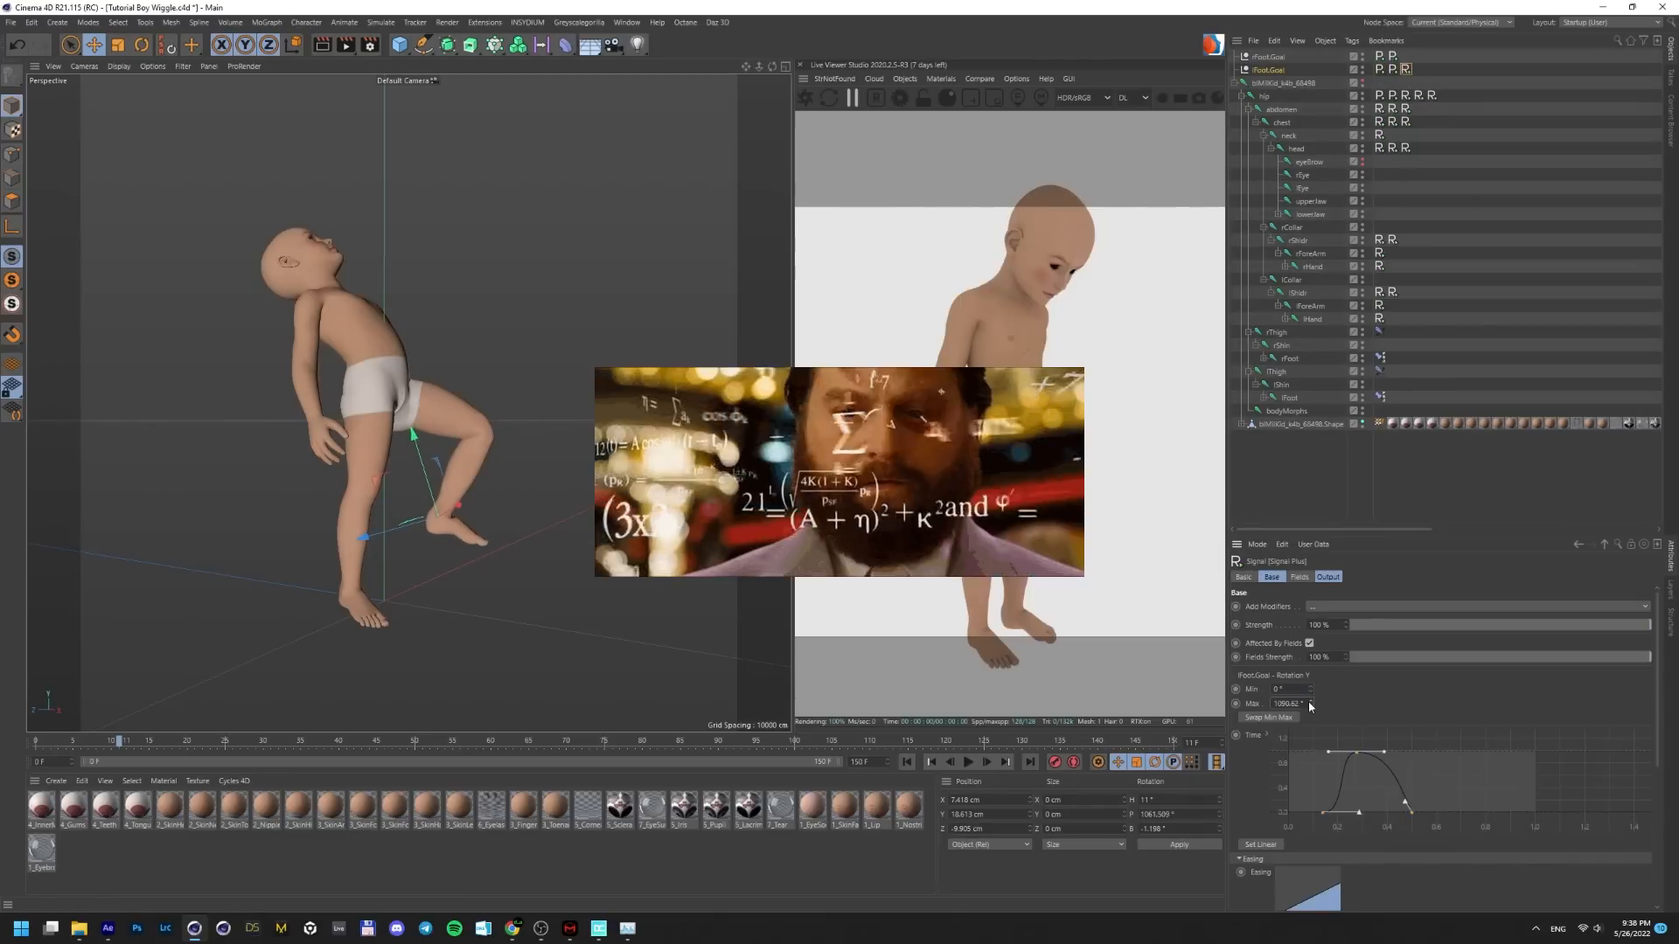
pyautogui.write('0')
pyautogui.press('Return')
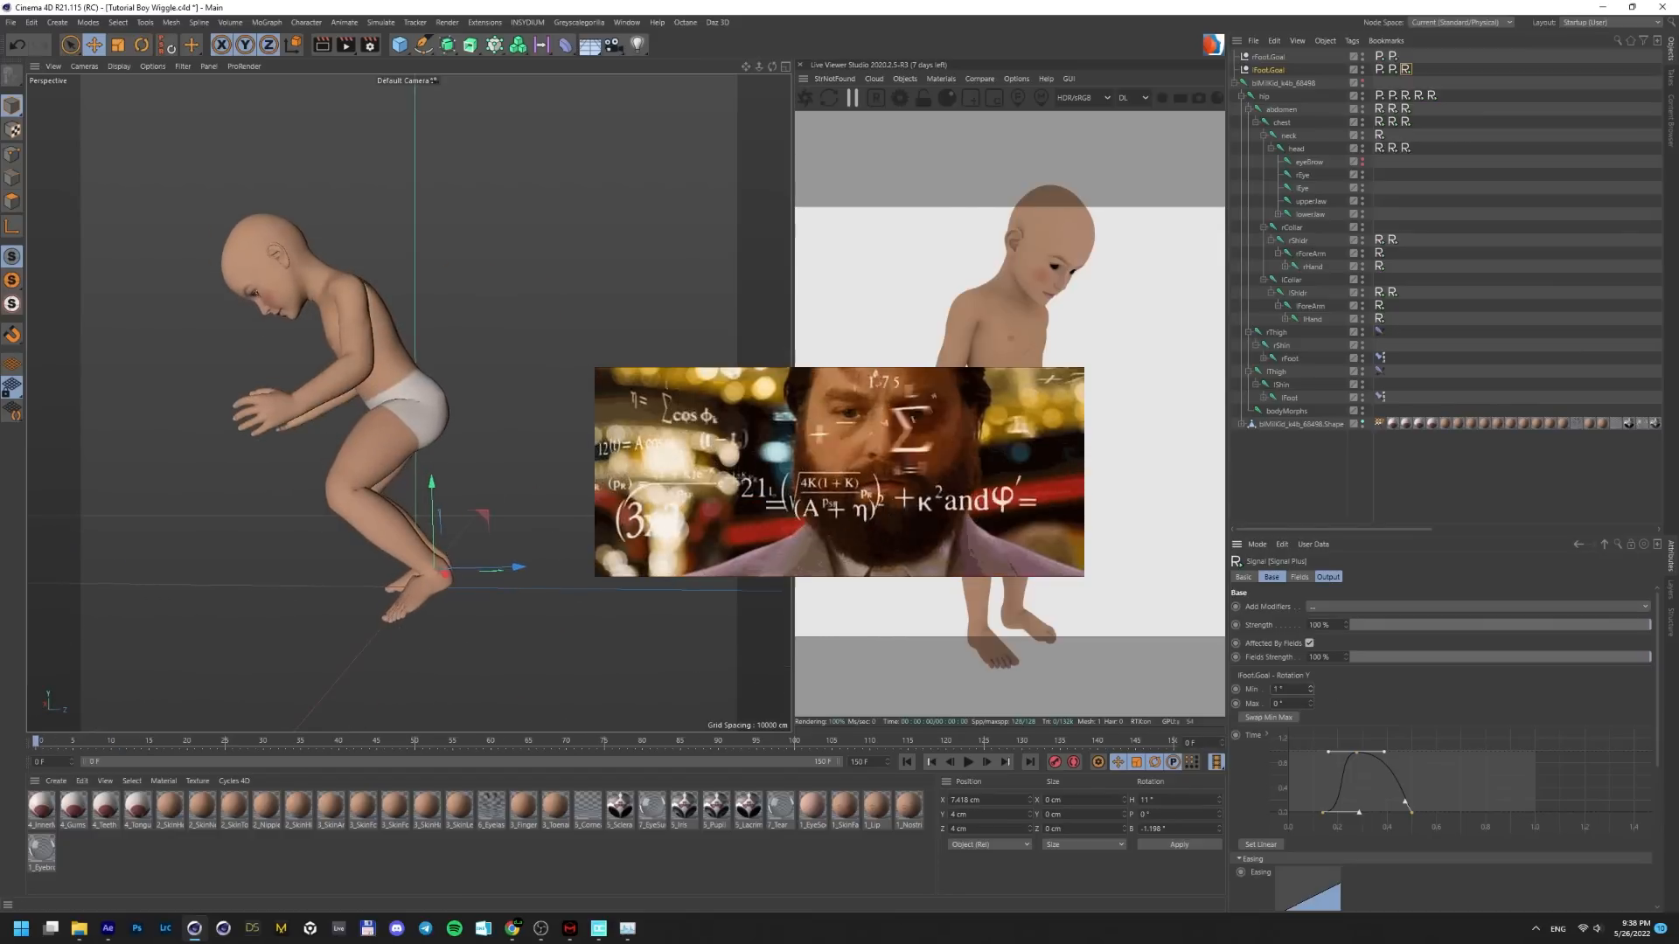
pyautogui.moveTo(1309, 689)
pyautogui.mouseDown()
pyautogui.moveTo(1310, 737)
pyautogui.moveTo(1309, 714)
pyautogui.mouseUp()
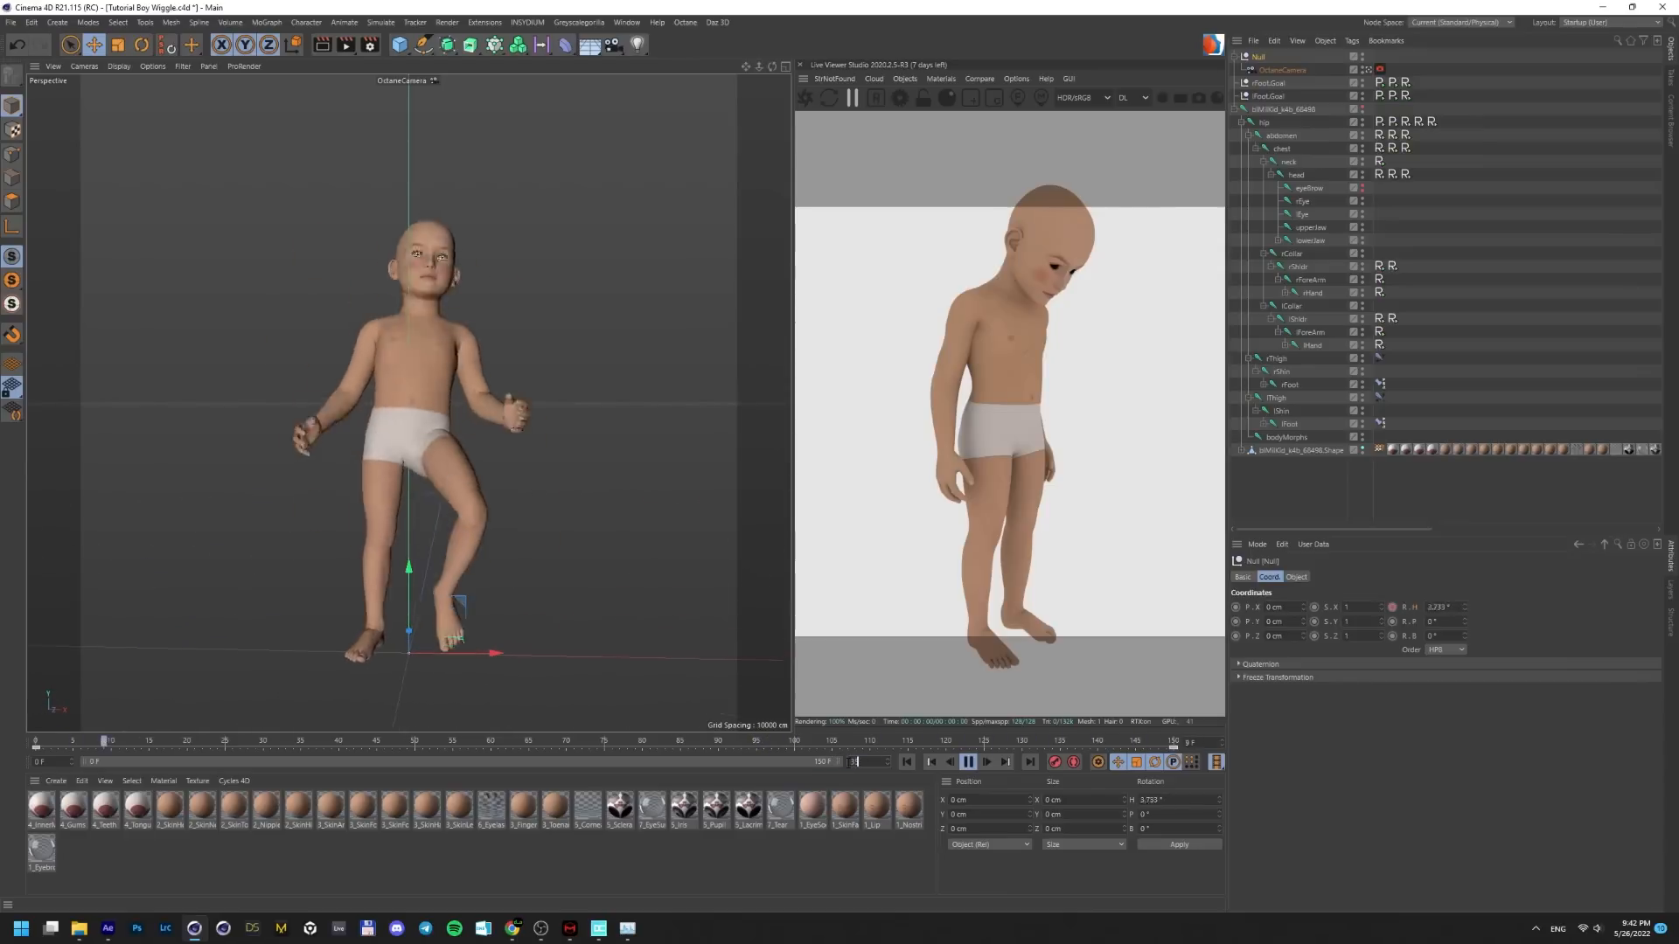
# Set the project length to 300 F and extend the preview range to the full timeline
pyautogui.press('Return')
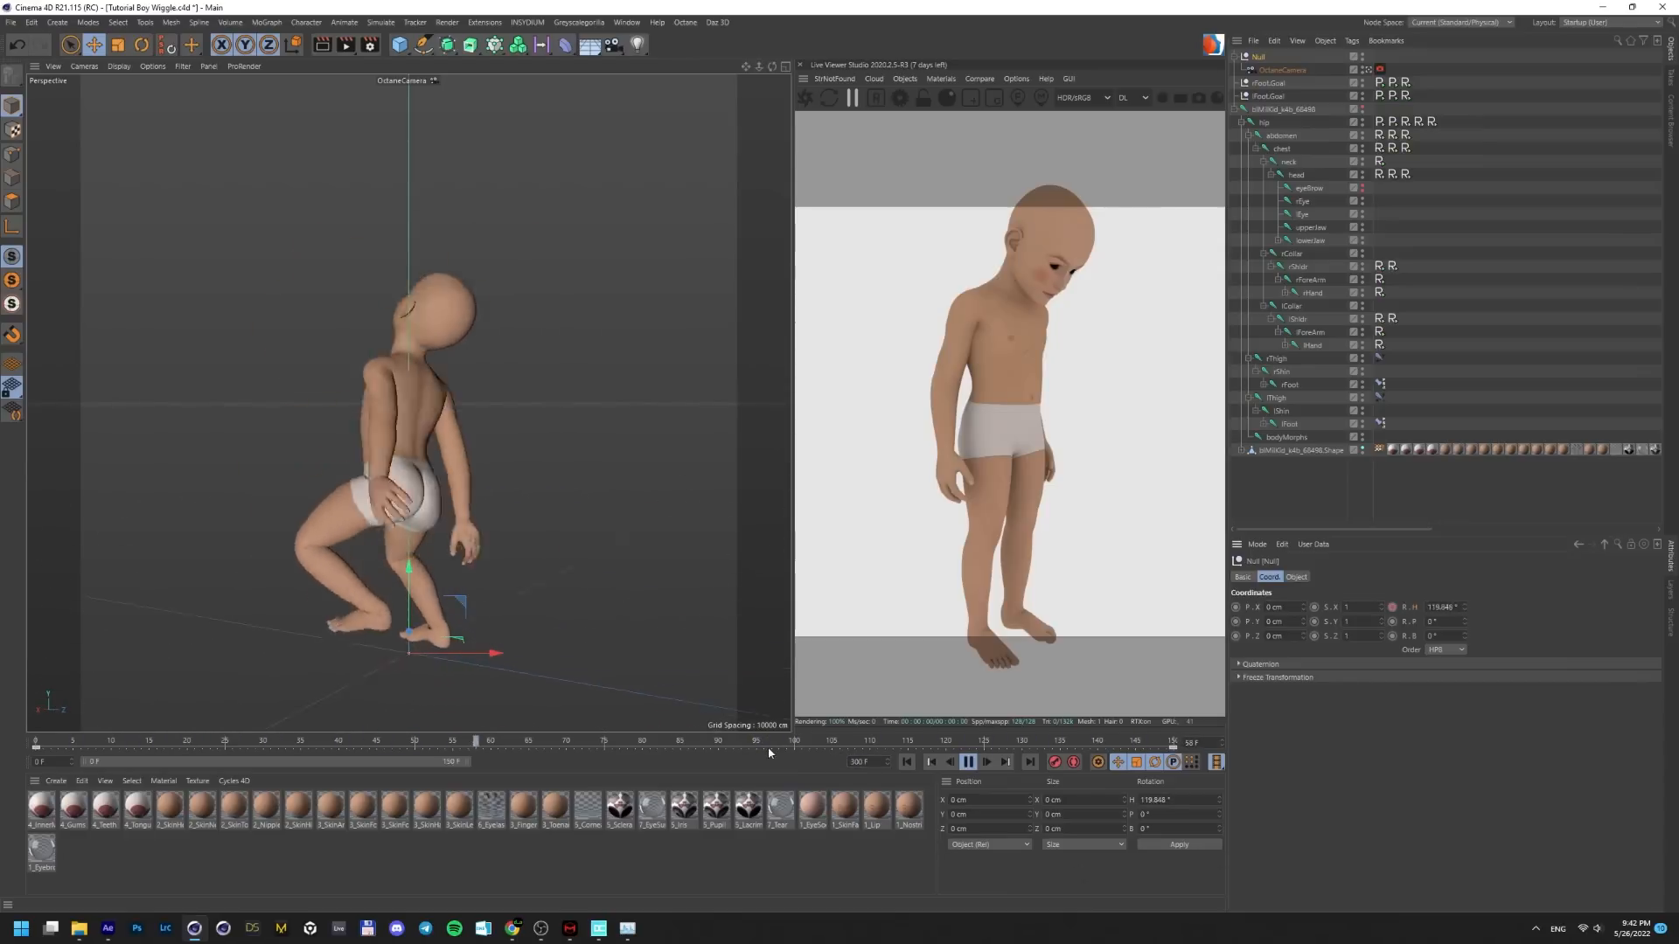
pyautogui.moveTo(470, 761); pyautogui.dragTo(932, 753)
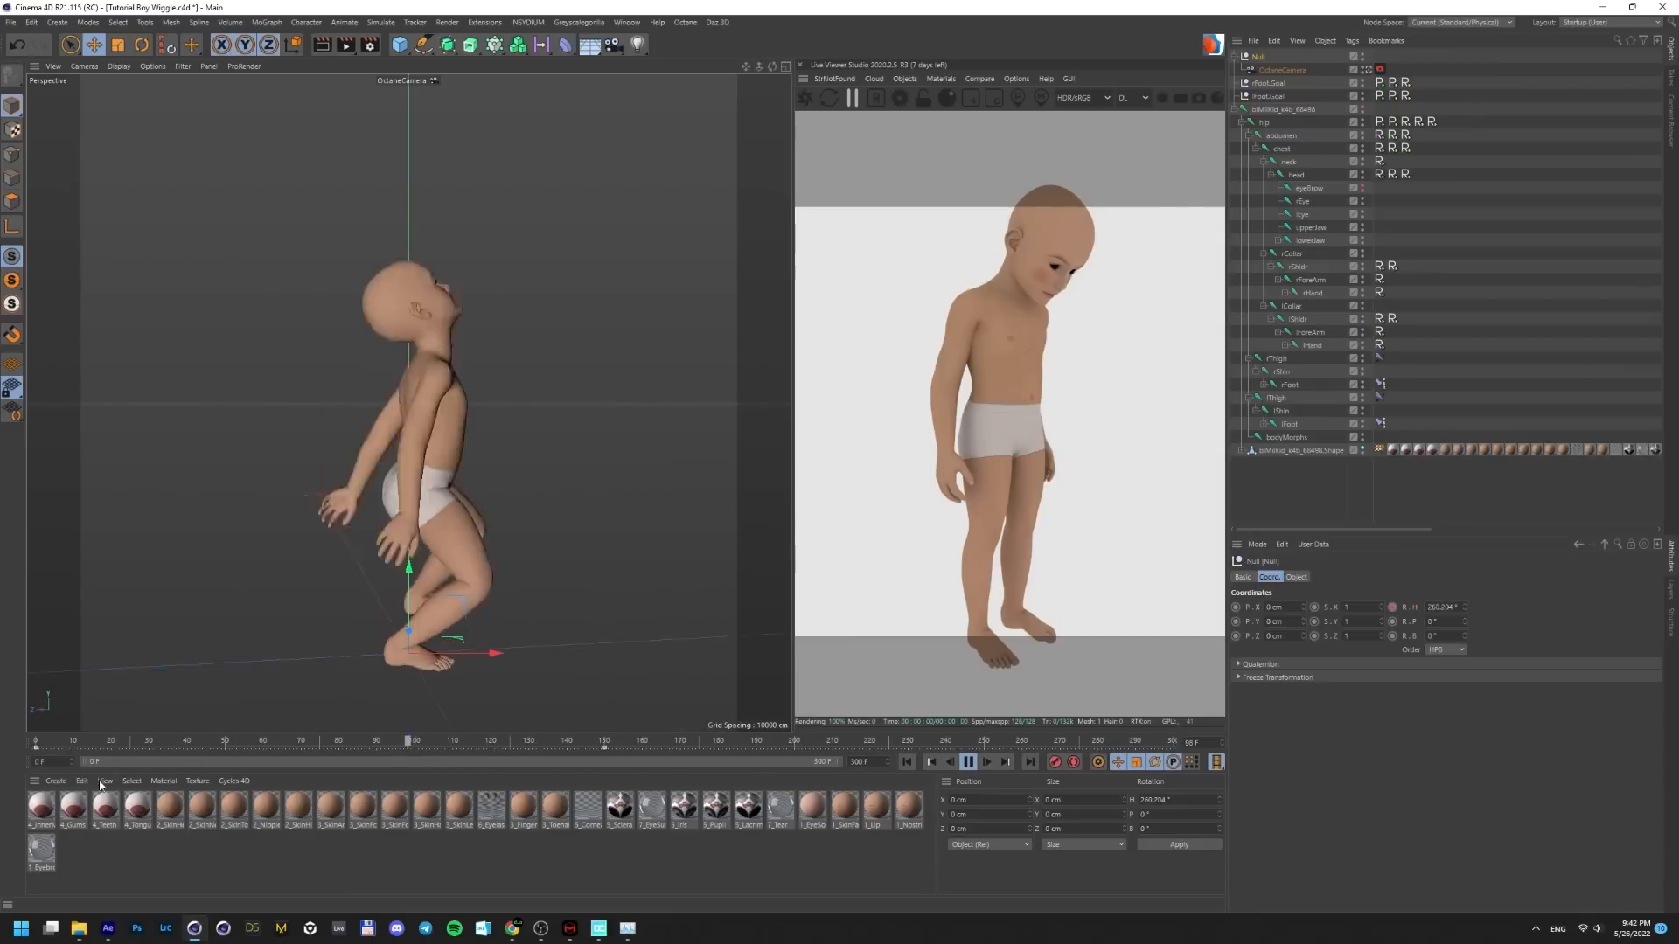
pyautogui.moveTo(36, 750); pyautogui.dragTo(318, 754)
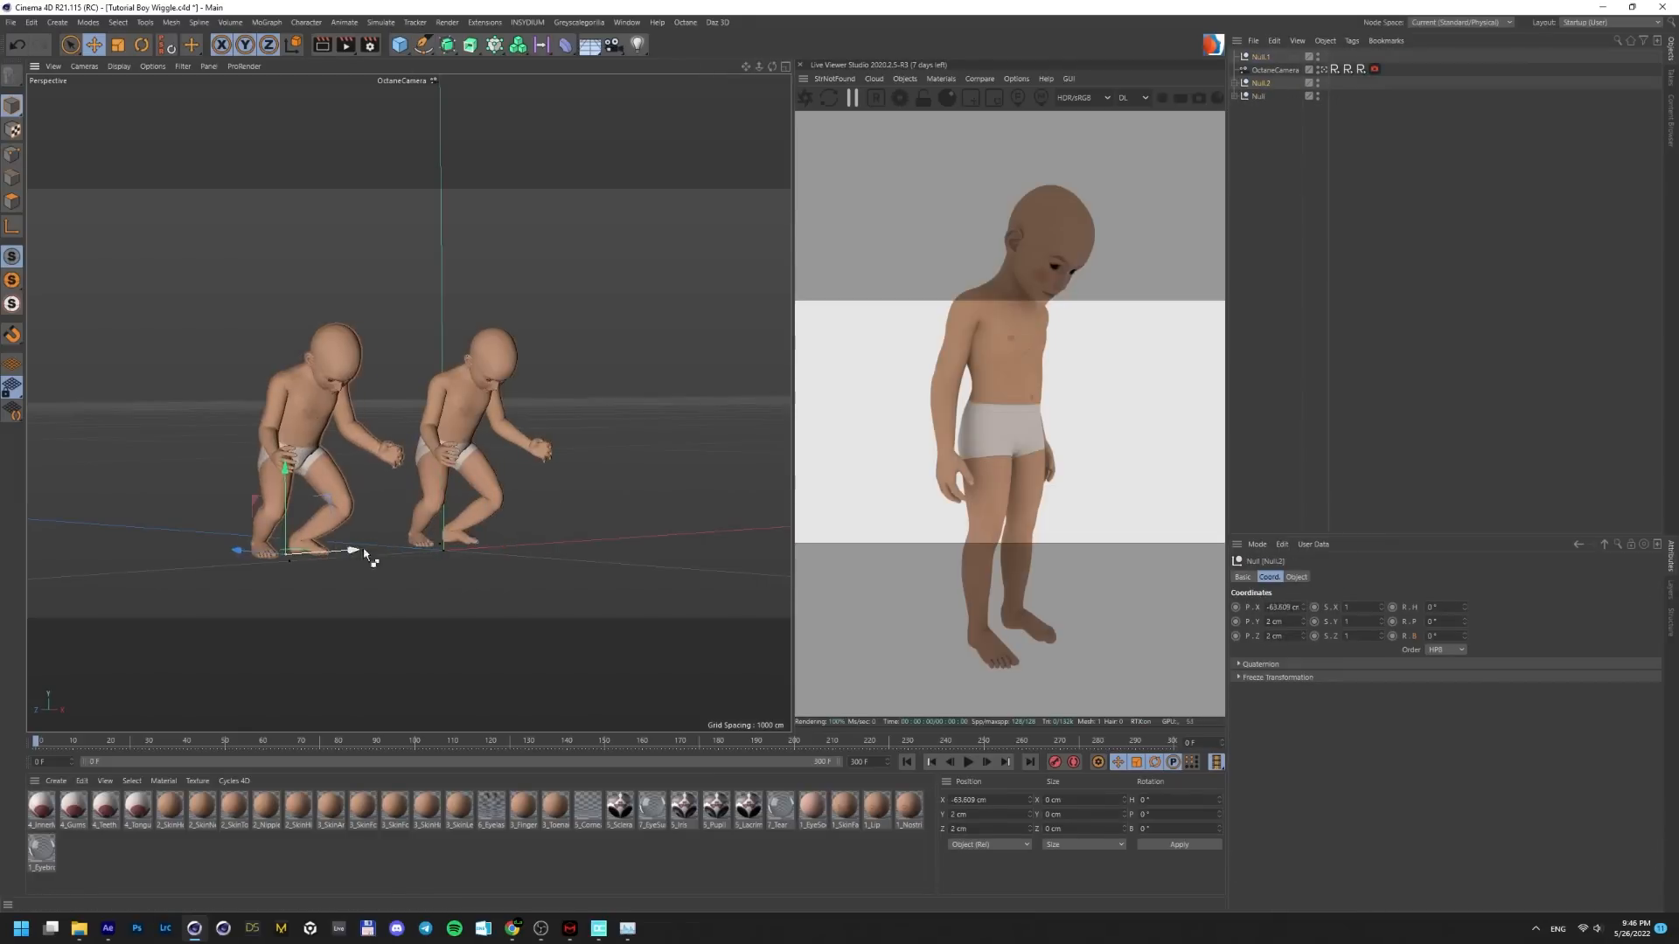
# Duplicate the Null.2 character group along the X axis to place a third child beside the other two
pyautogui.keyDown('ctrl'); pyautogui.moveTo(366, 553); pyautogui.dragTo(673, 554); pyautogui.keyUp('ctrl')
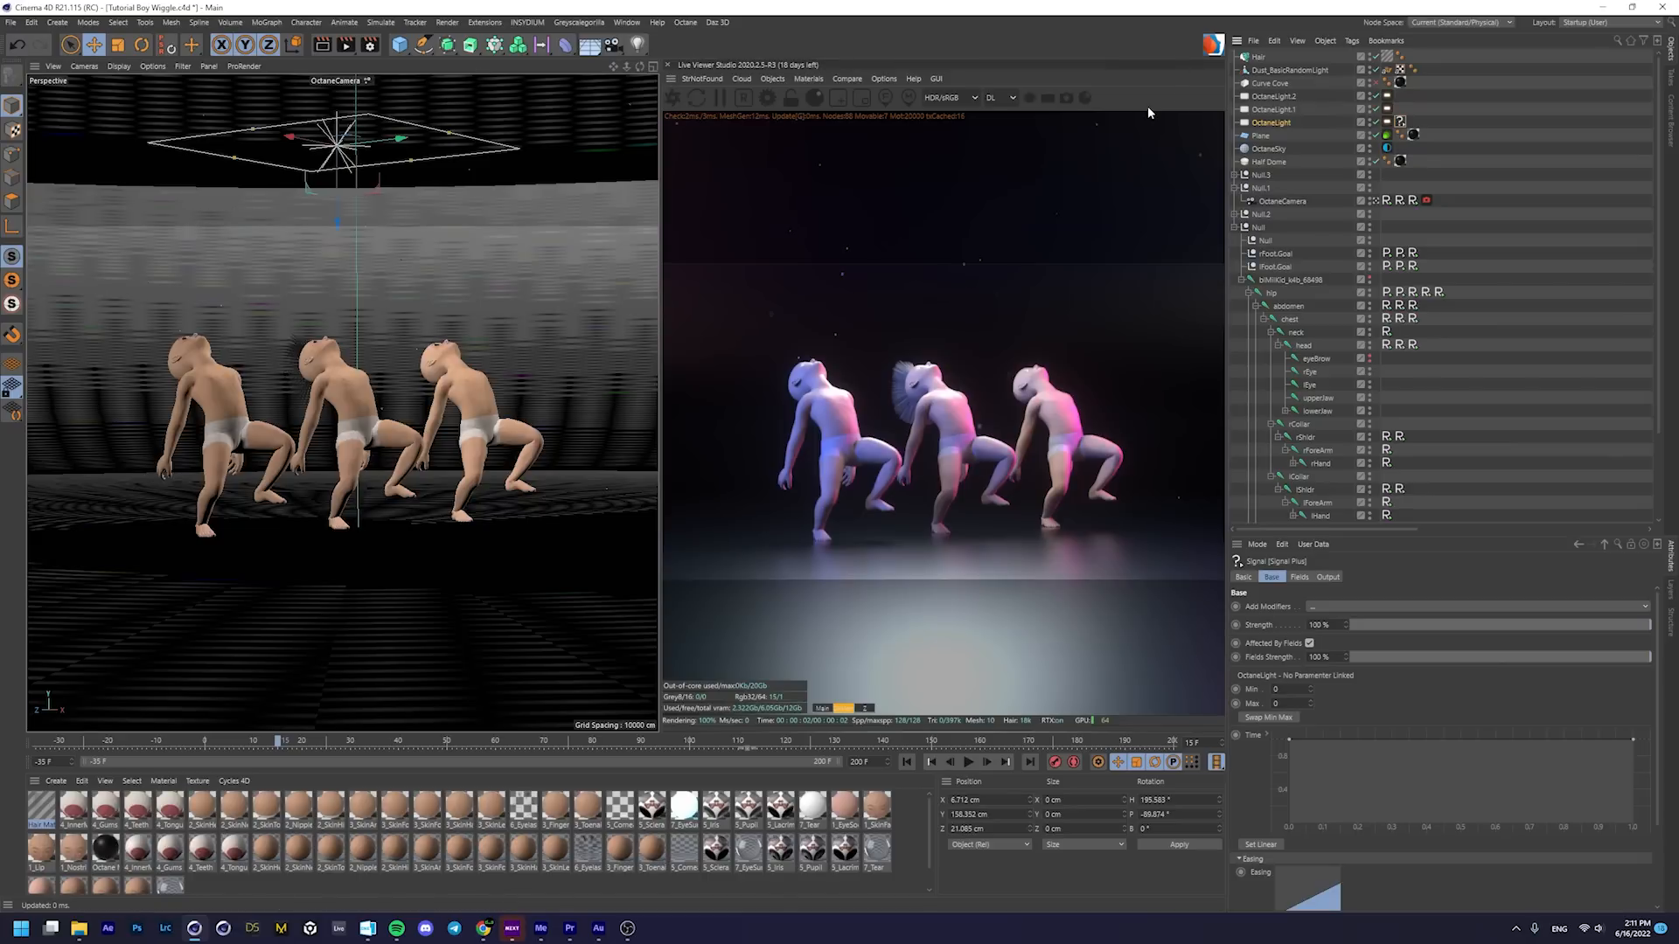
# Link OctaneLight's Signal tag to the Power parameter of its Octane light tag
pyautogui.click(1402, 121)
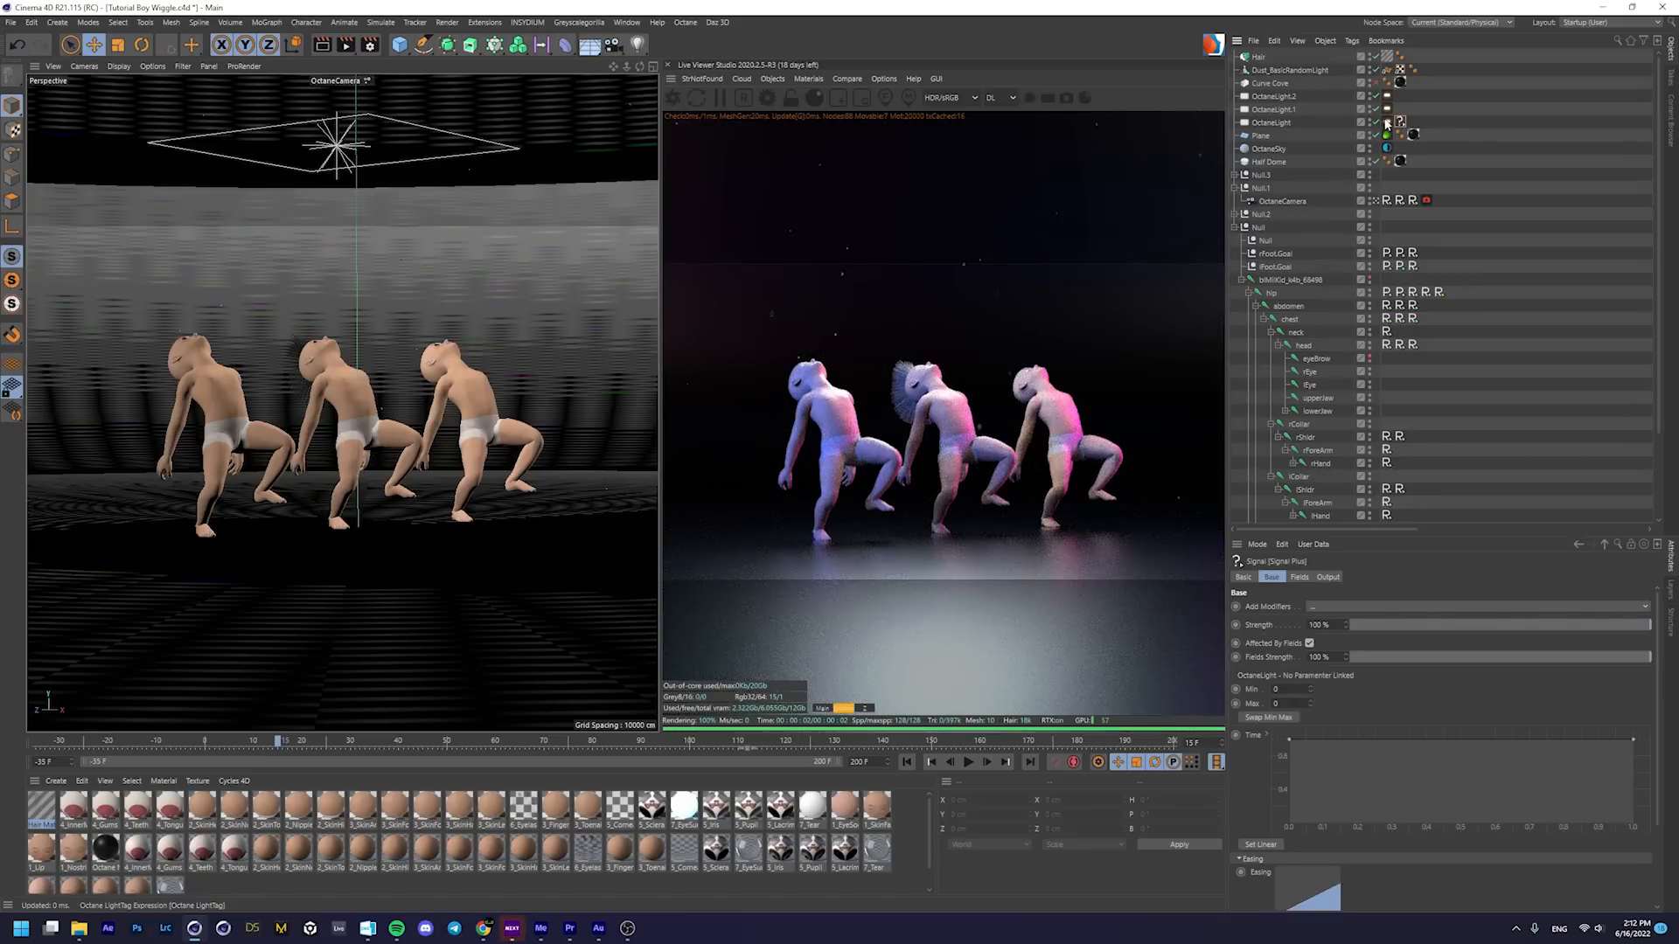
pyautogui.click(1272, 123)
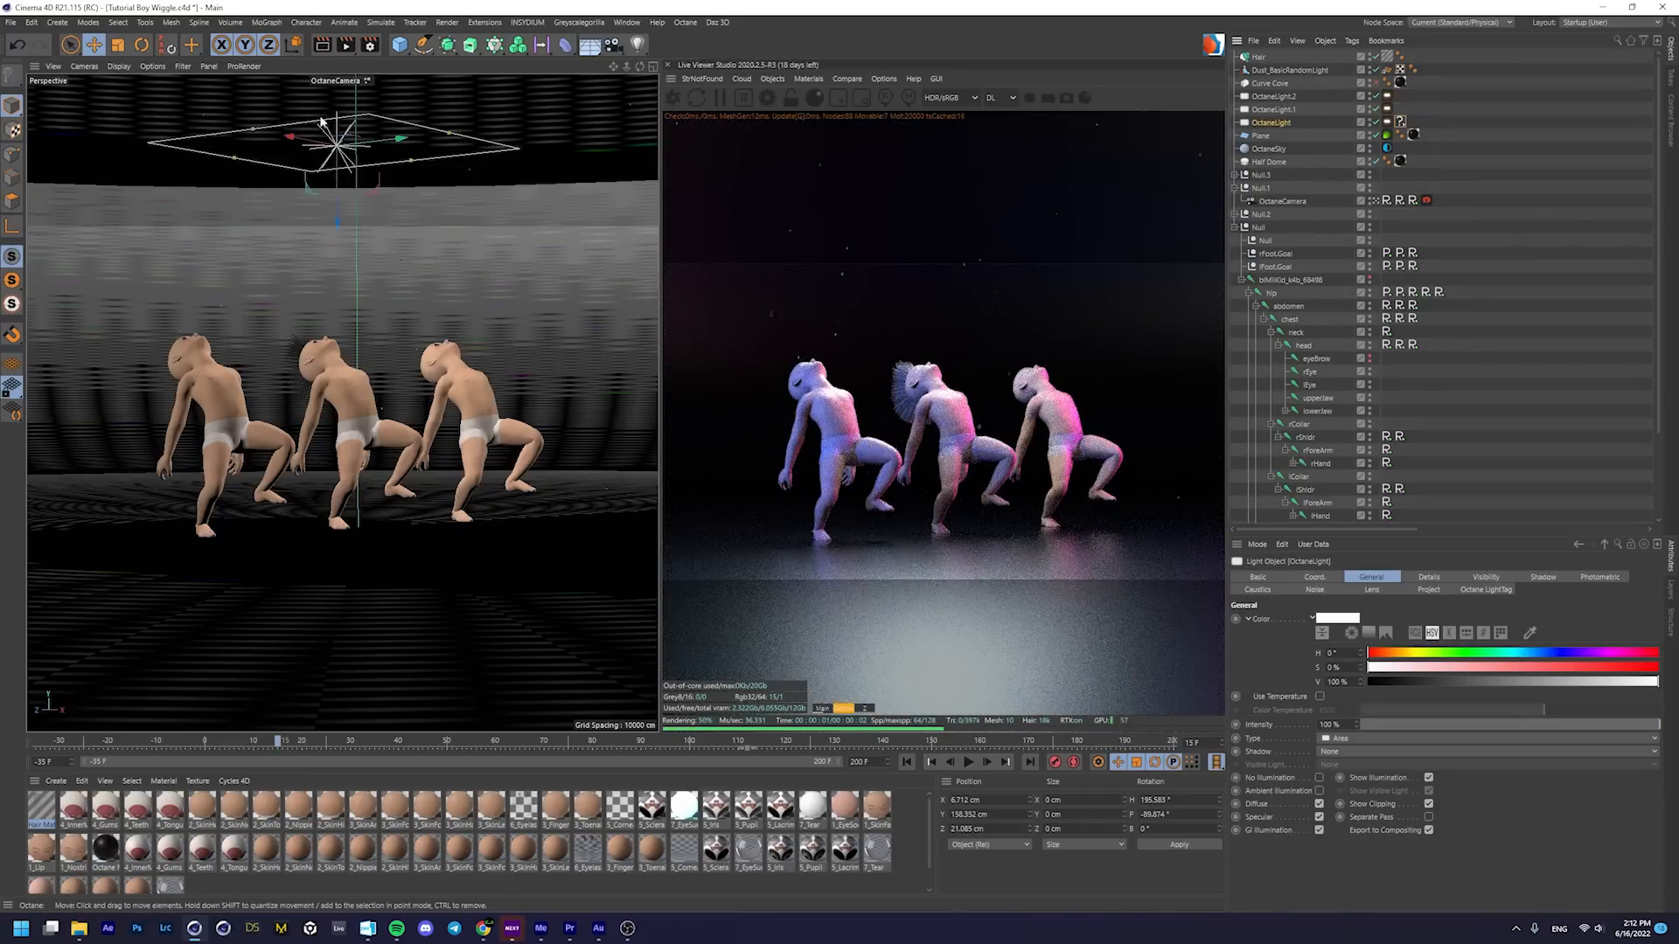
pyautogui.click(1398, 125)
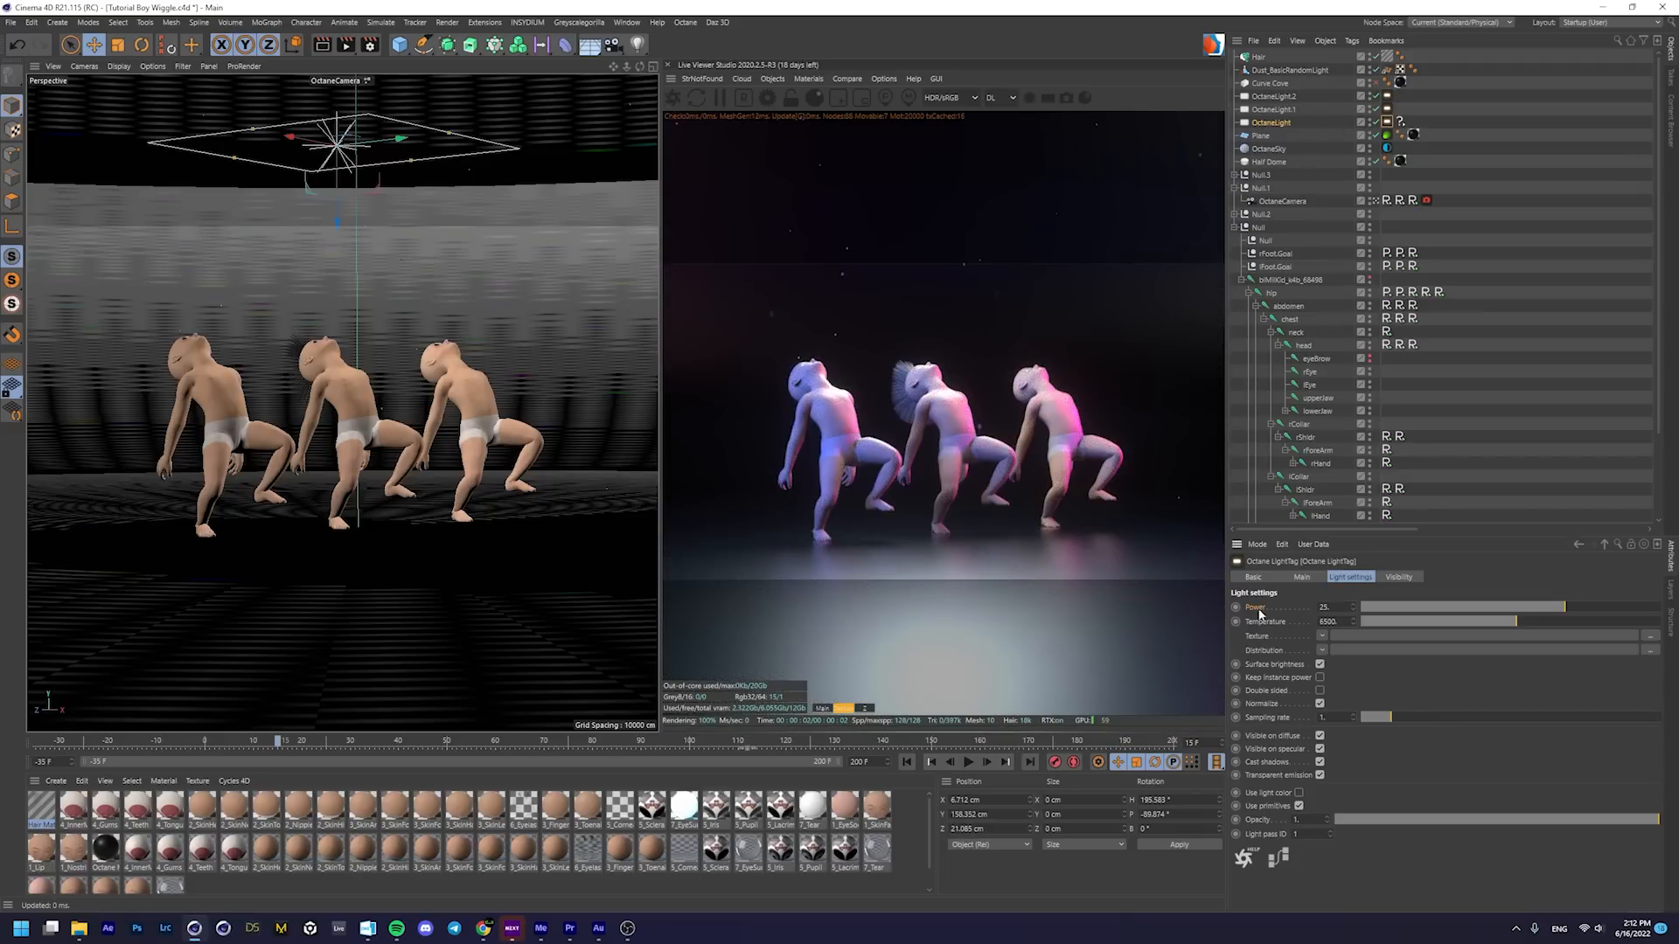
pyautogui.click(1402, 122)
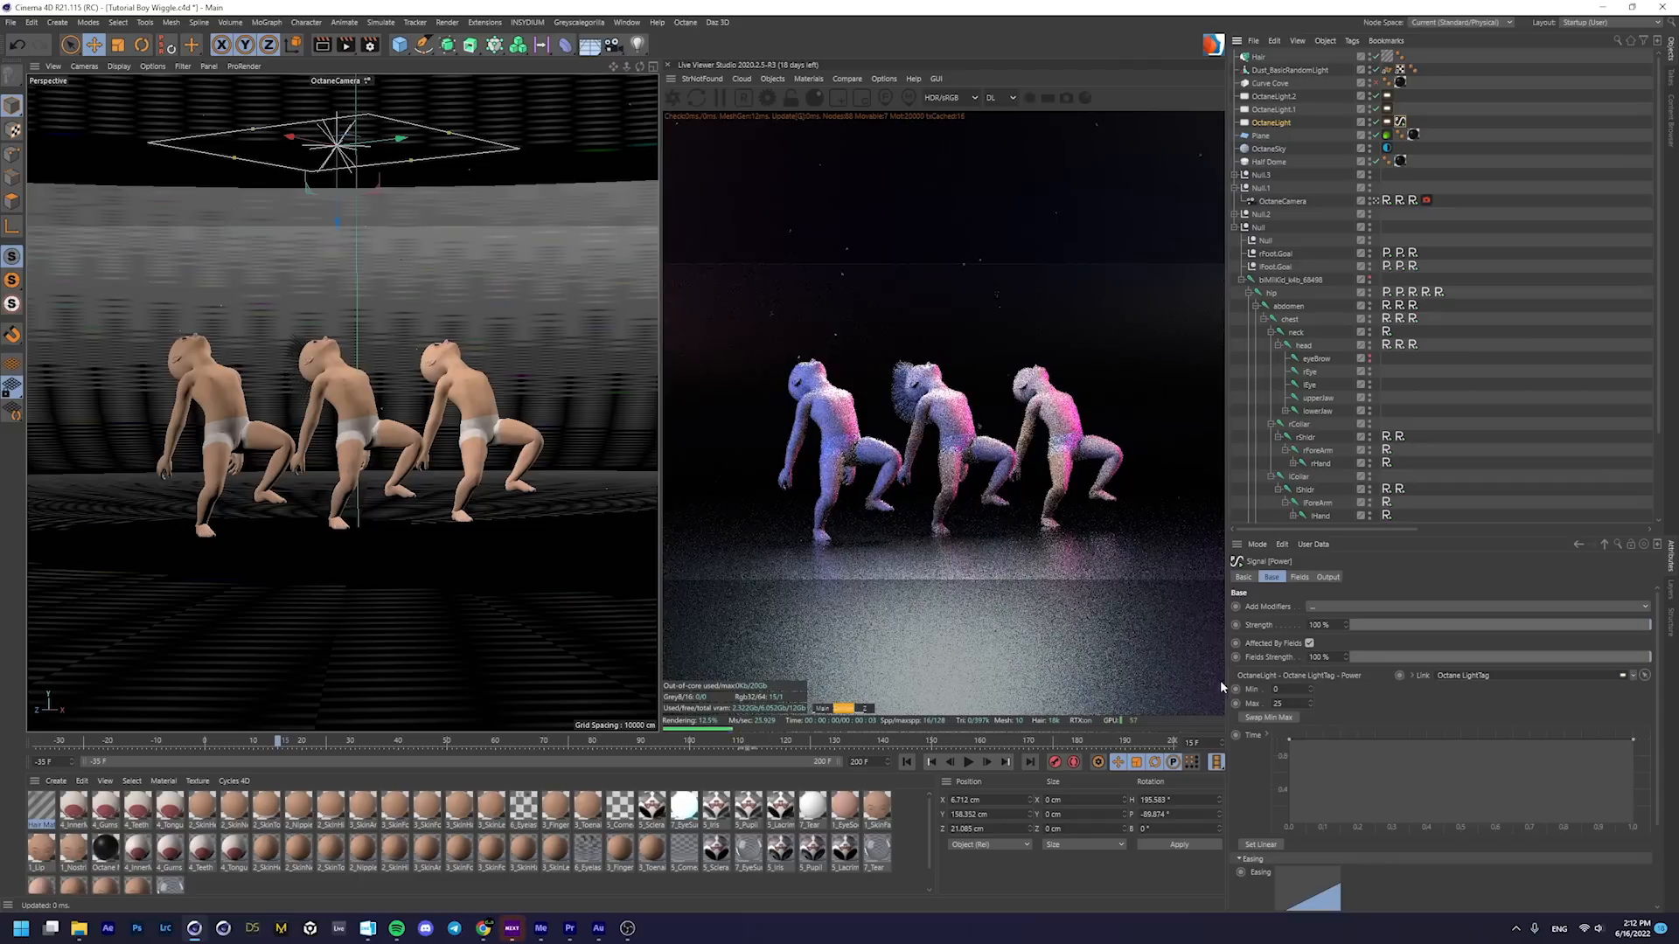
# Add a Noise modifier with Variation 45 to OctaneLight's Power signal and scrub the timeline to check the flicker
pyautogui.click(1321, 678)
pyautogui.click(1301, 578)
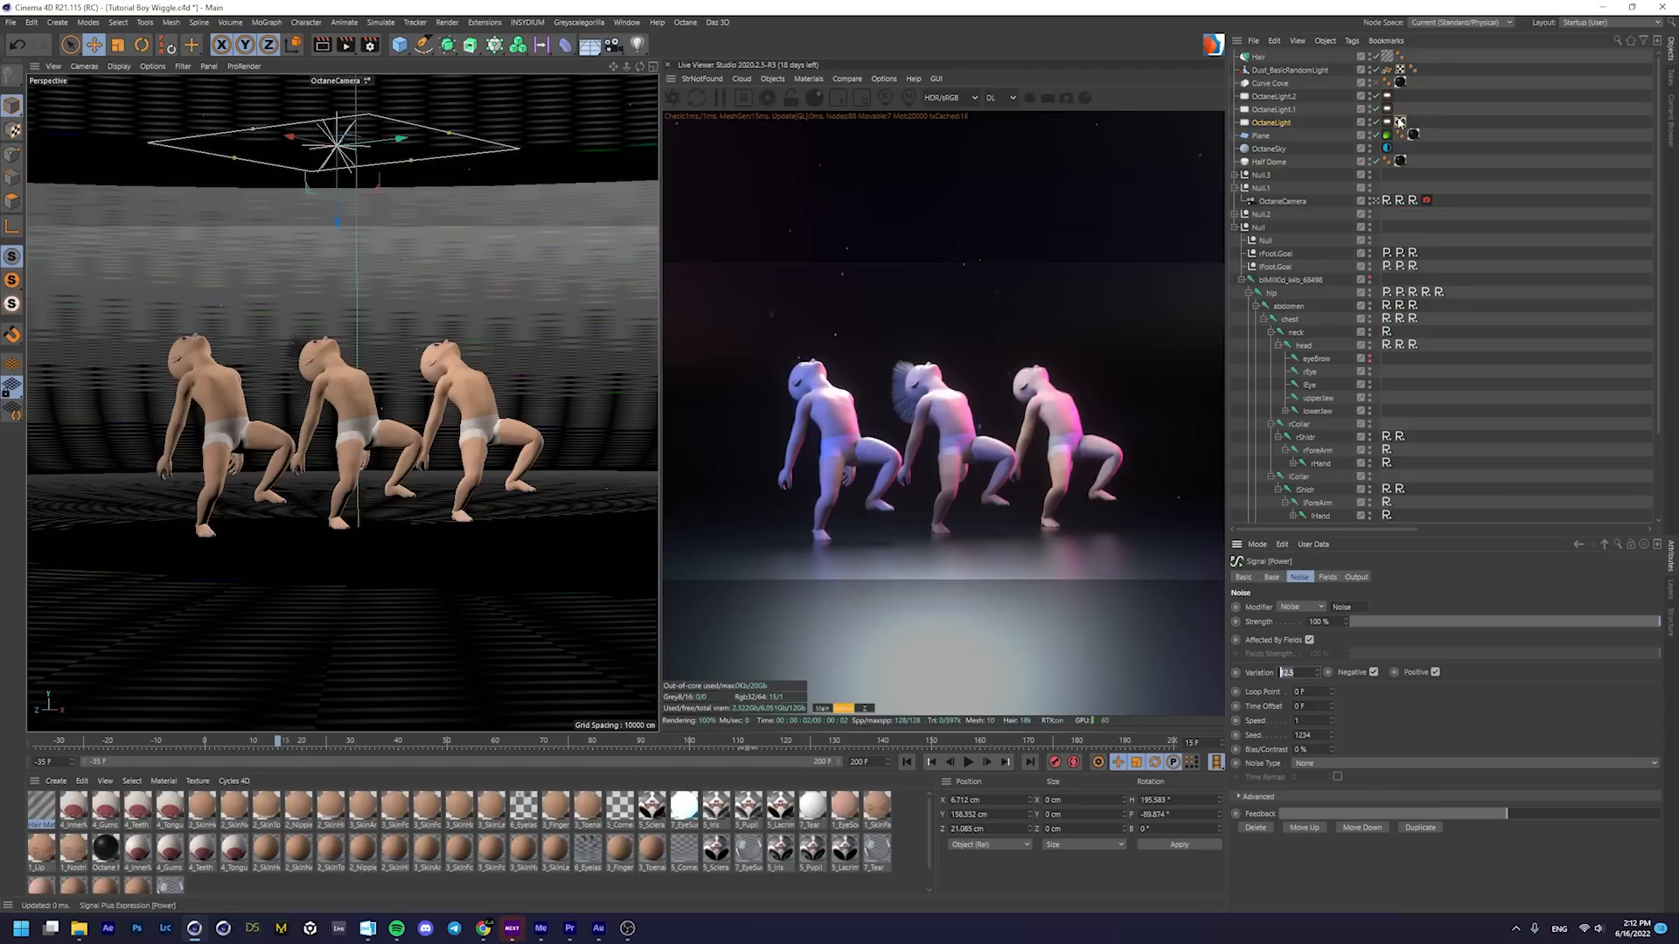
pyautogui.click(1273, 578)
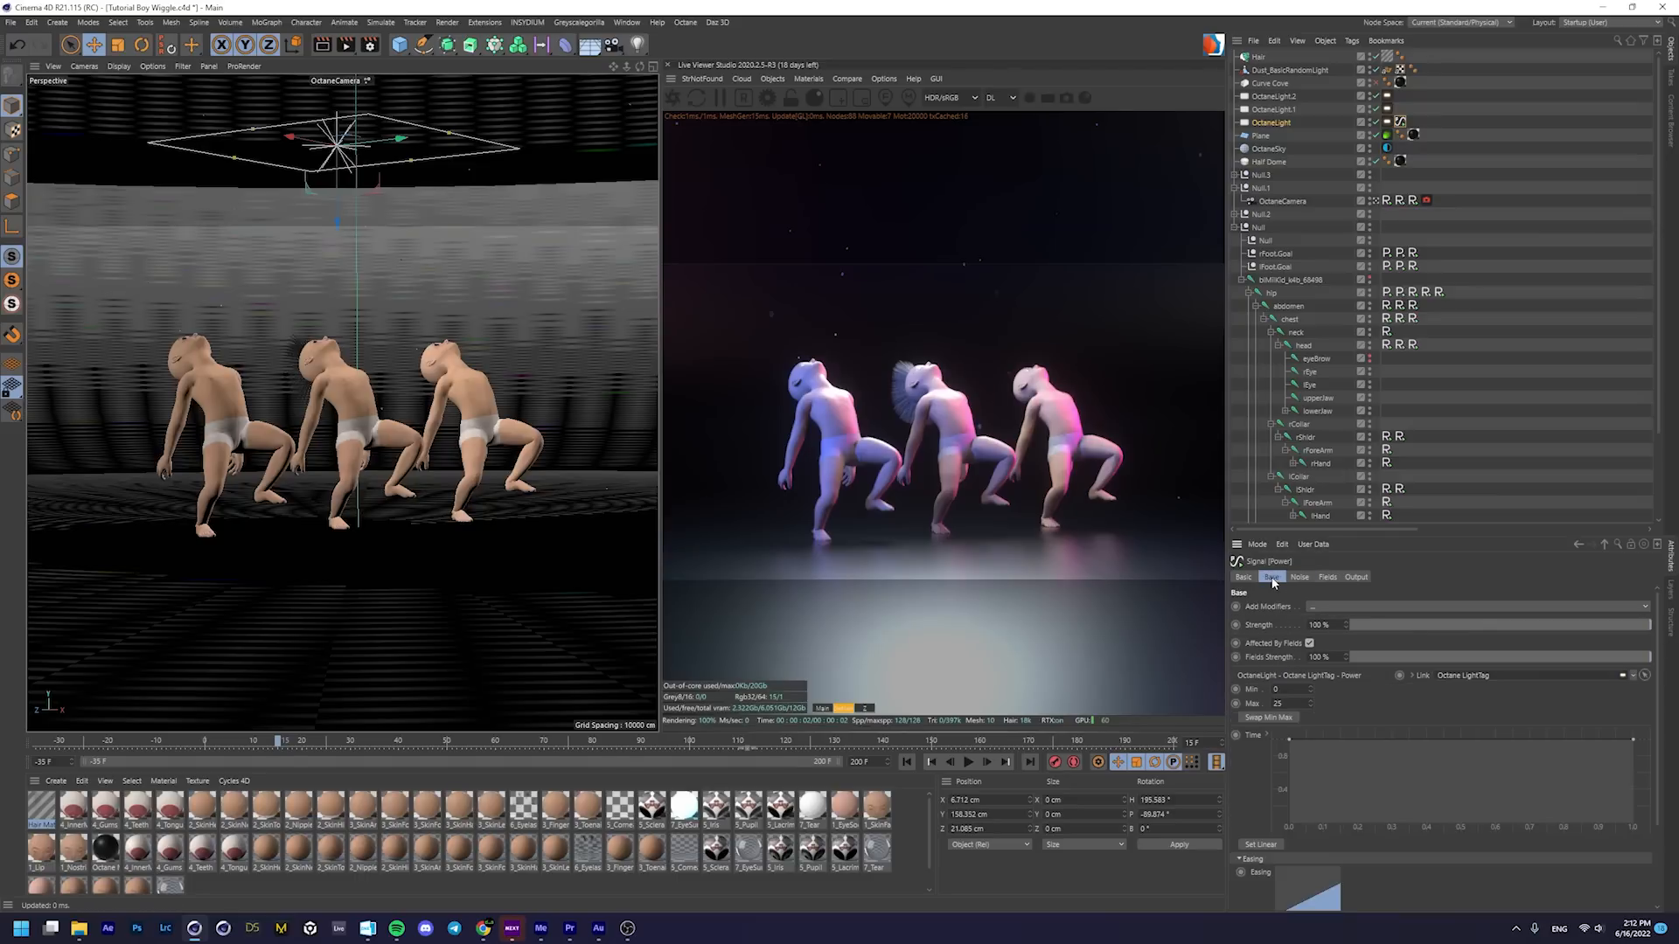
pyautogui.click(1403, 121)
pyautogui.click(1299, 578)
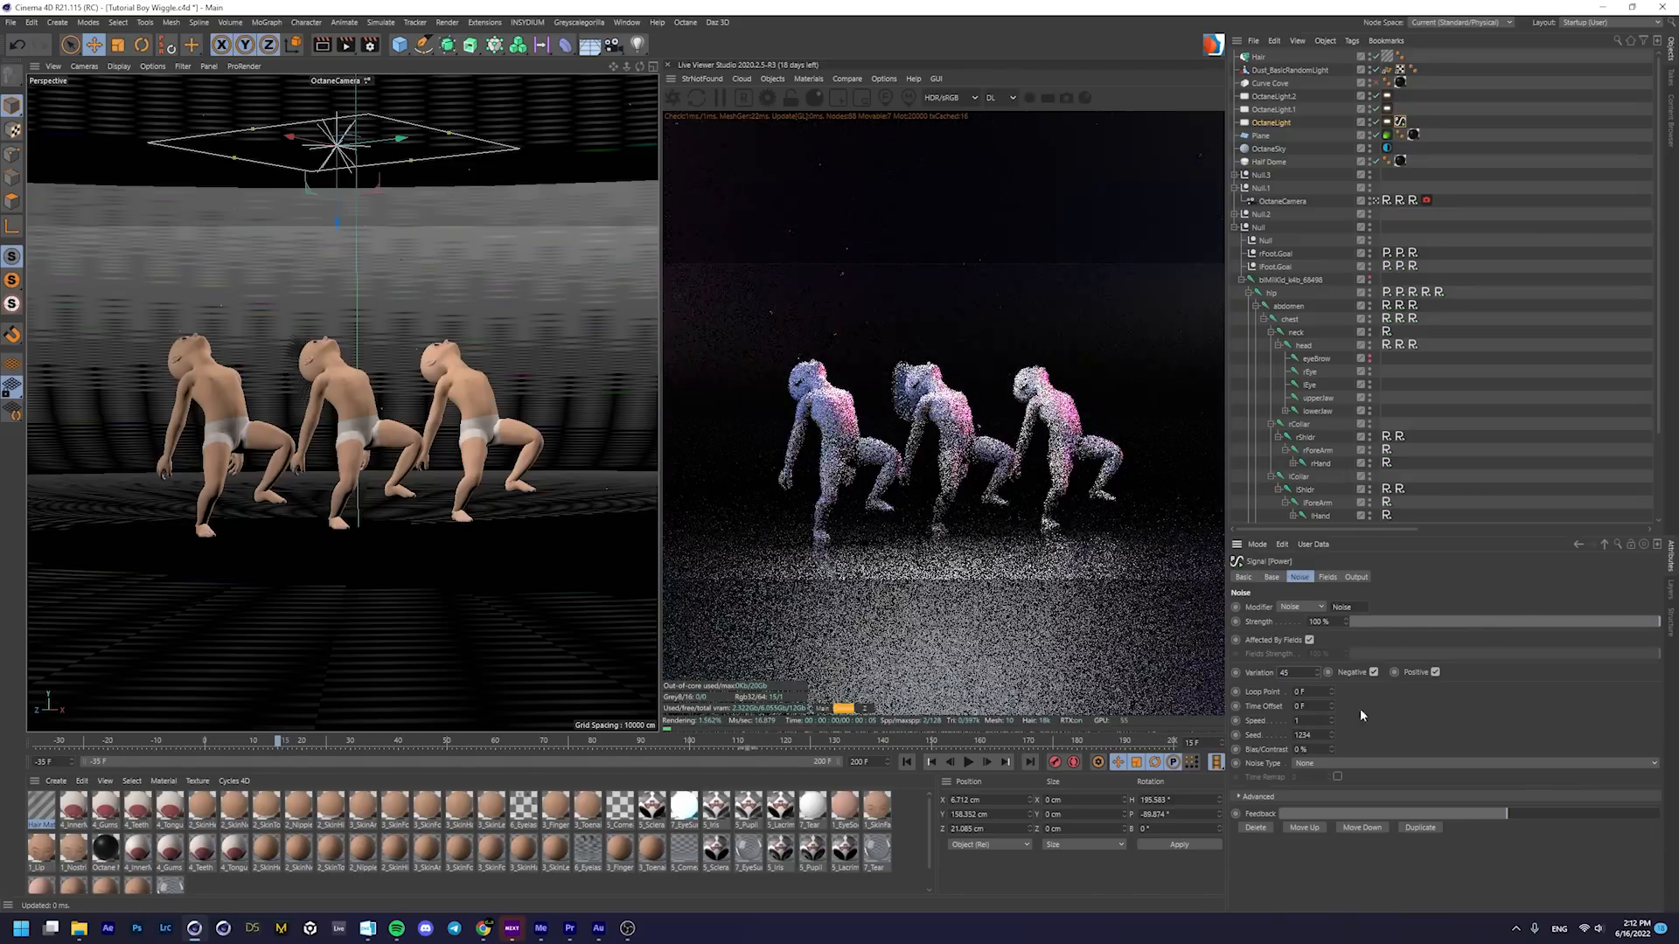
pyautogui.moveTo(285, 744); pyautogui.dragTo(548, 754)
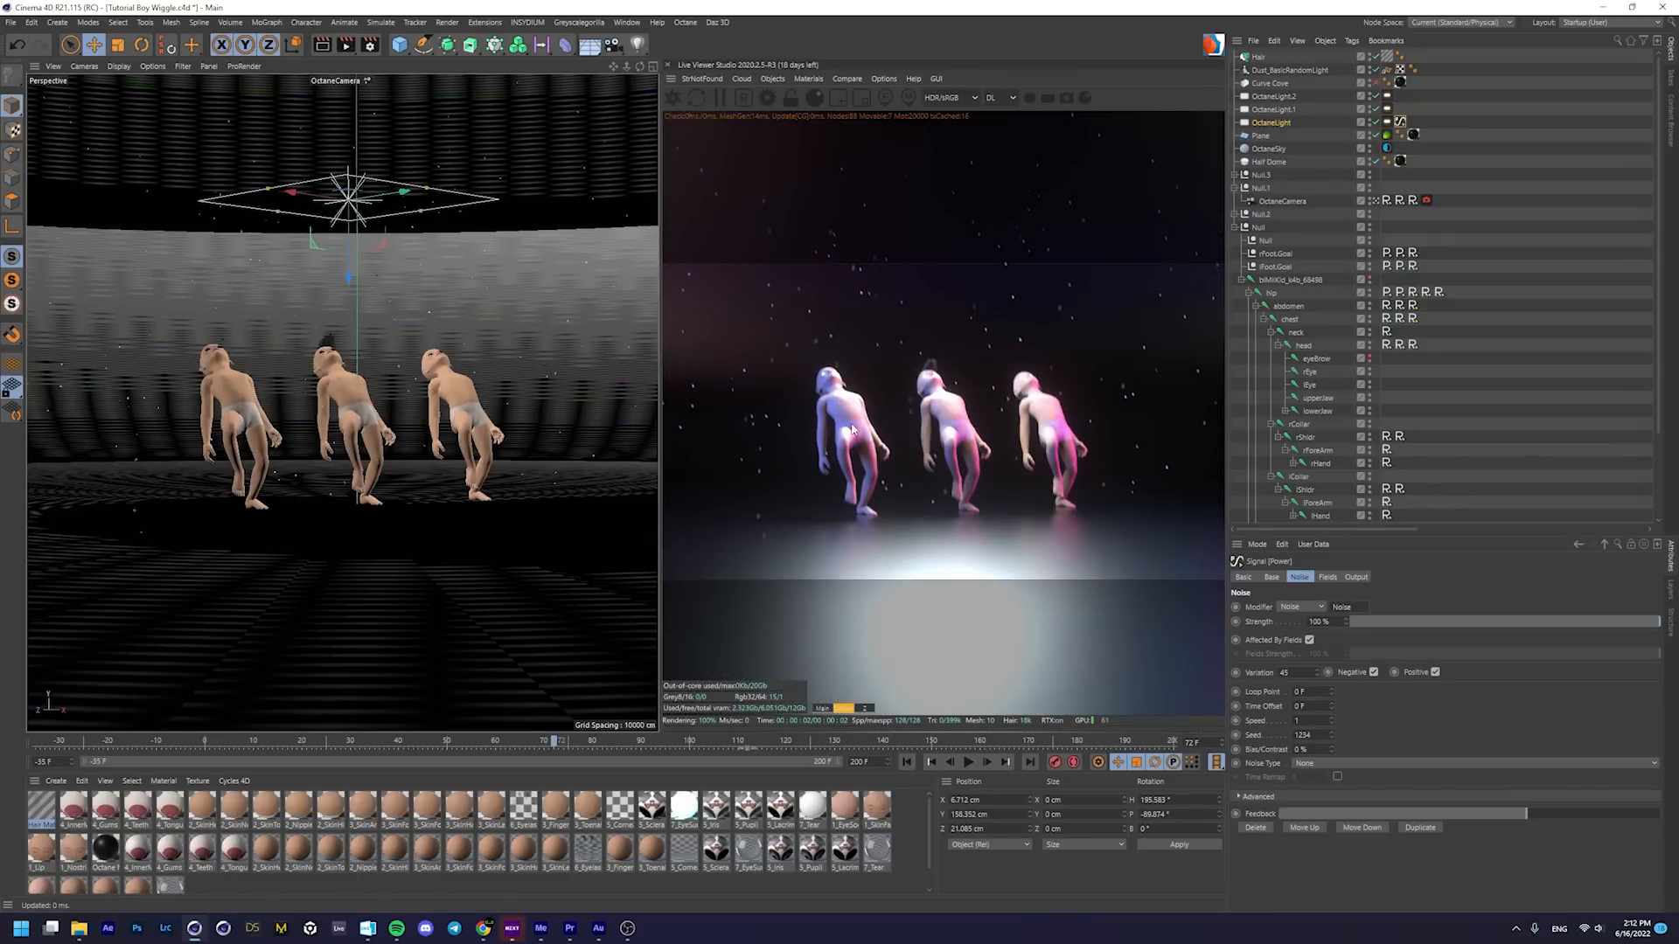
pyautogui.moveTo(578, 745); pyautogui.dragTo(715, 743)
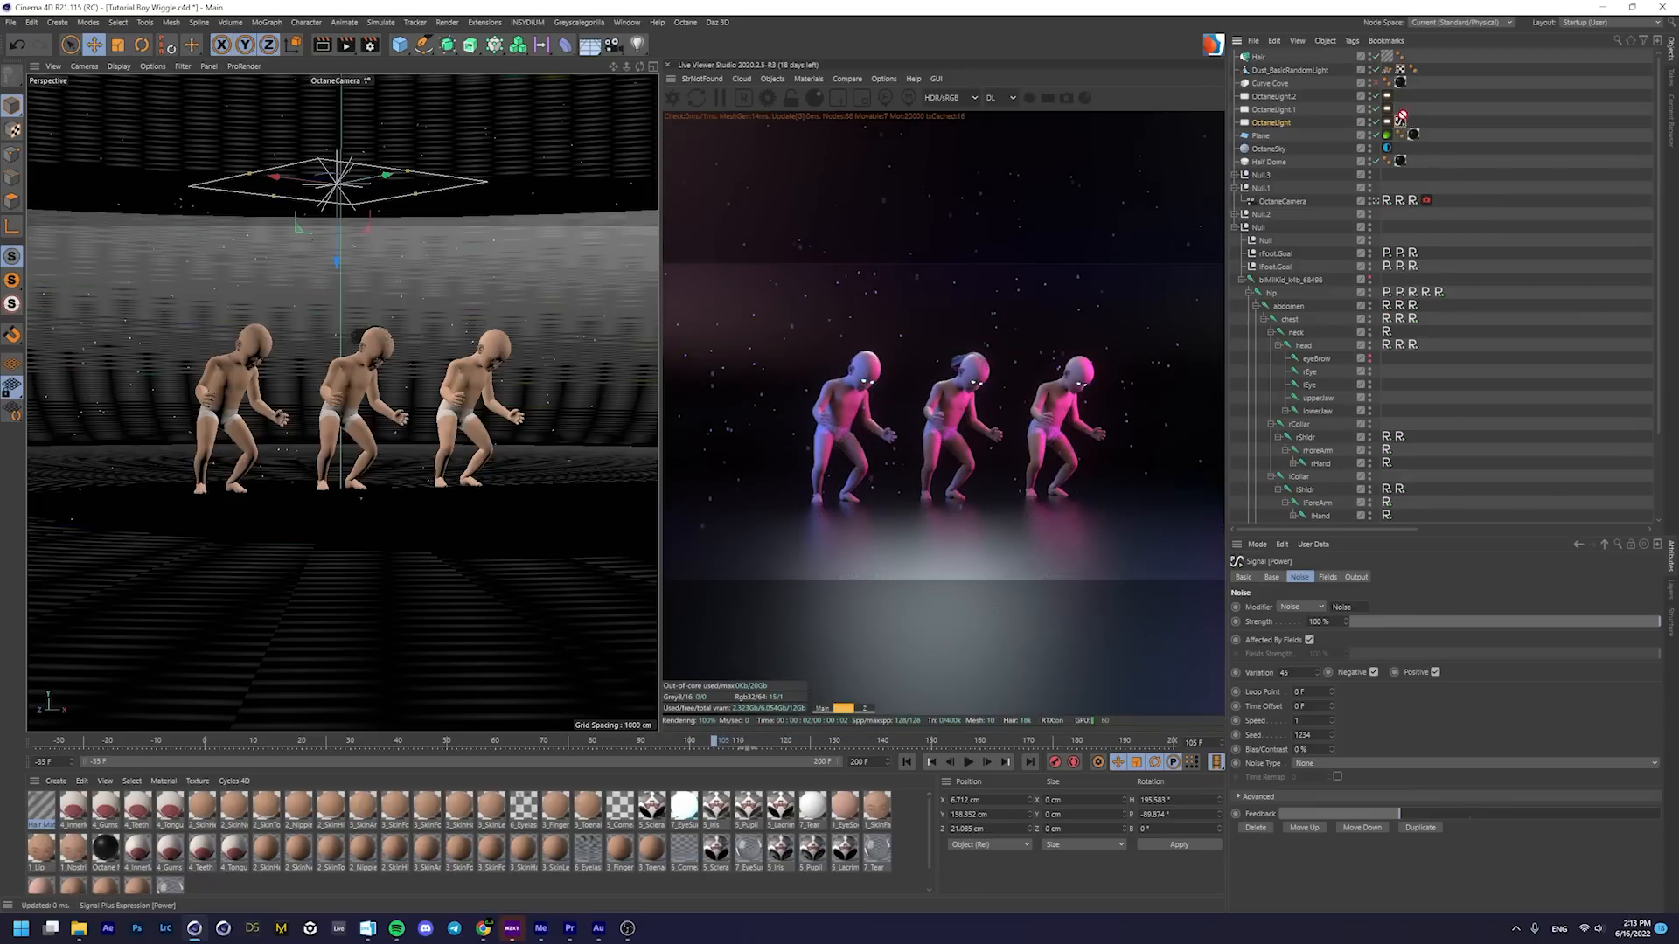
# Copy OctaneLight's Signal tag to OctaneLight.1 and OctaneLight.2, set a copy's noise Seed to 1135, and scrub the timeline to check the lighting
pyautogui.keyDown('ctrl'); pyautogui.moveTo(1402, 116); pyautogui.dragTo(1400, 97); pyautogui.keyUp('ctrl')
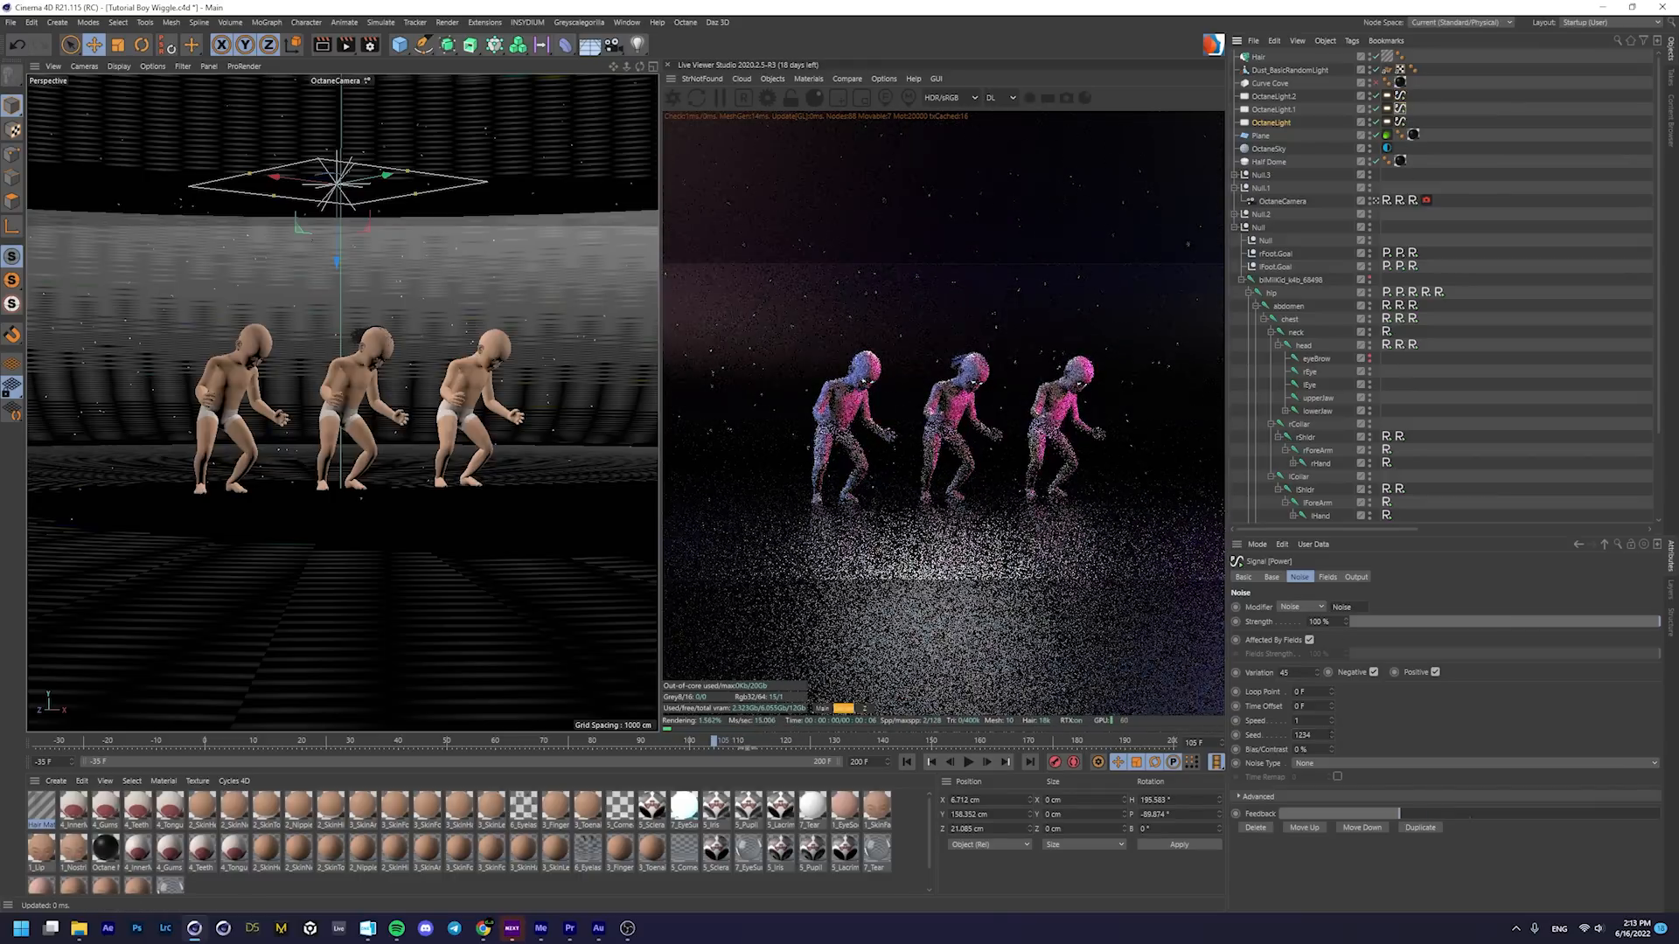
pyautogui.moveTo(483, 746); pyautogui.dragTo(729, 750)
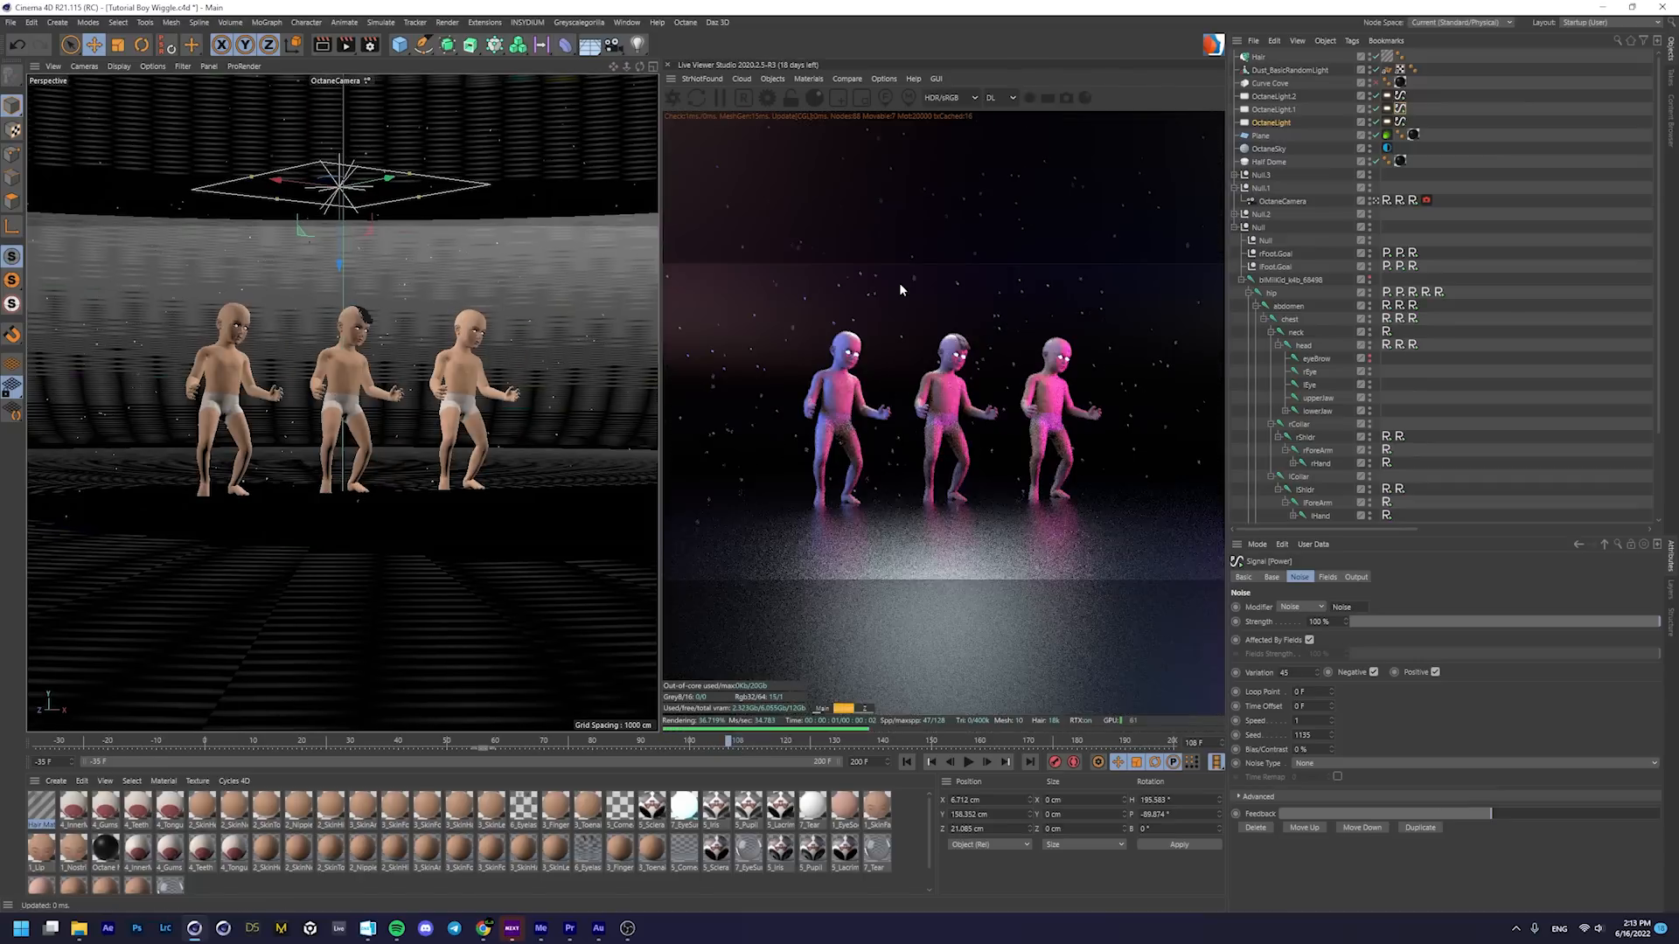